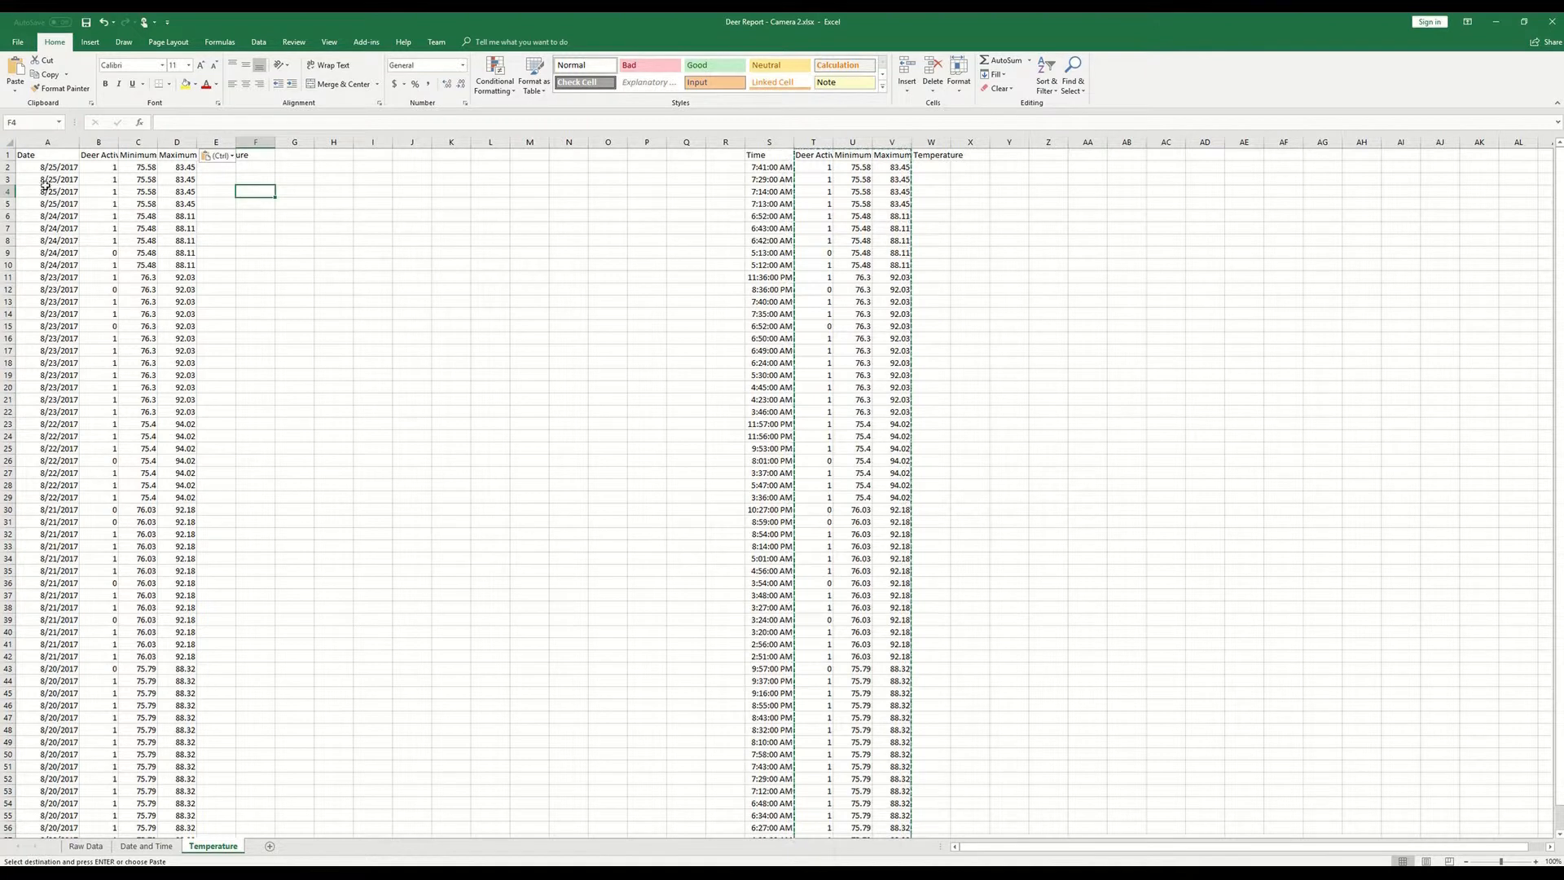
- Copy the Date, Deer Activity, Minimum and Maximum Temperature table from columns A to D and paste it starting at F1
left_click(54, 156)
left_click_drag(54, 156, 196, 832)
key("ctrl+c")
scroll(196, 261, "up", 1)
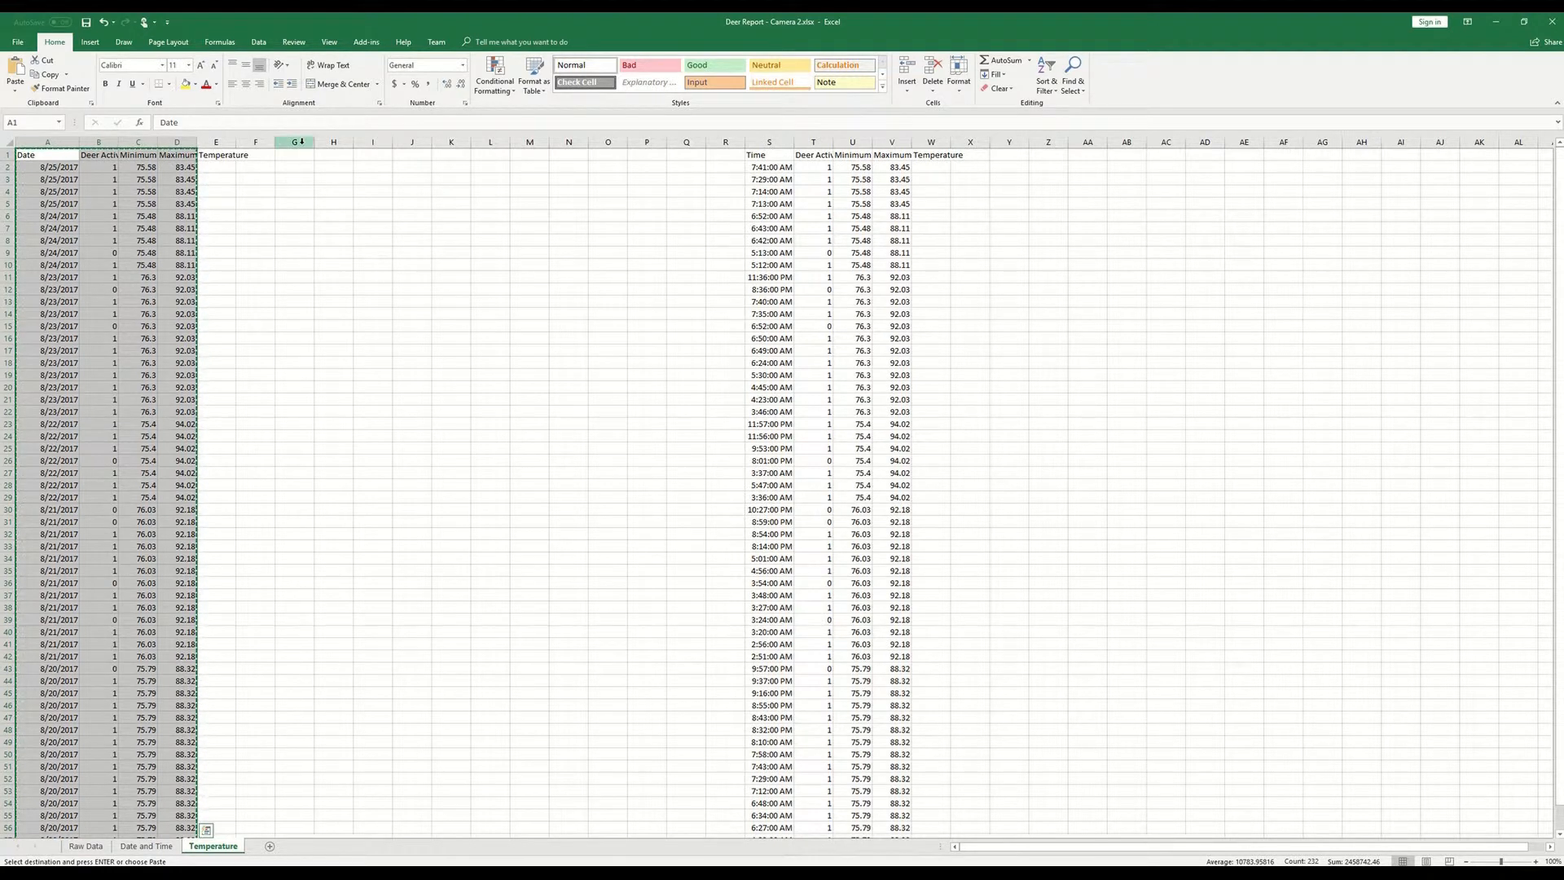
left_click(270, 155)
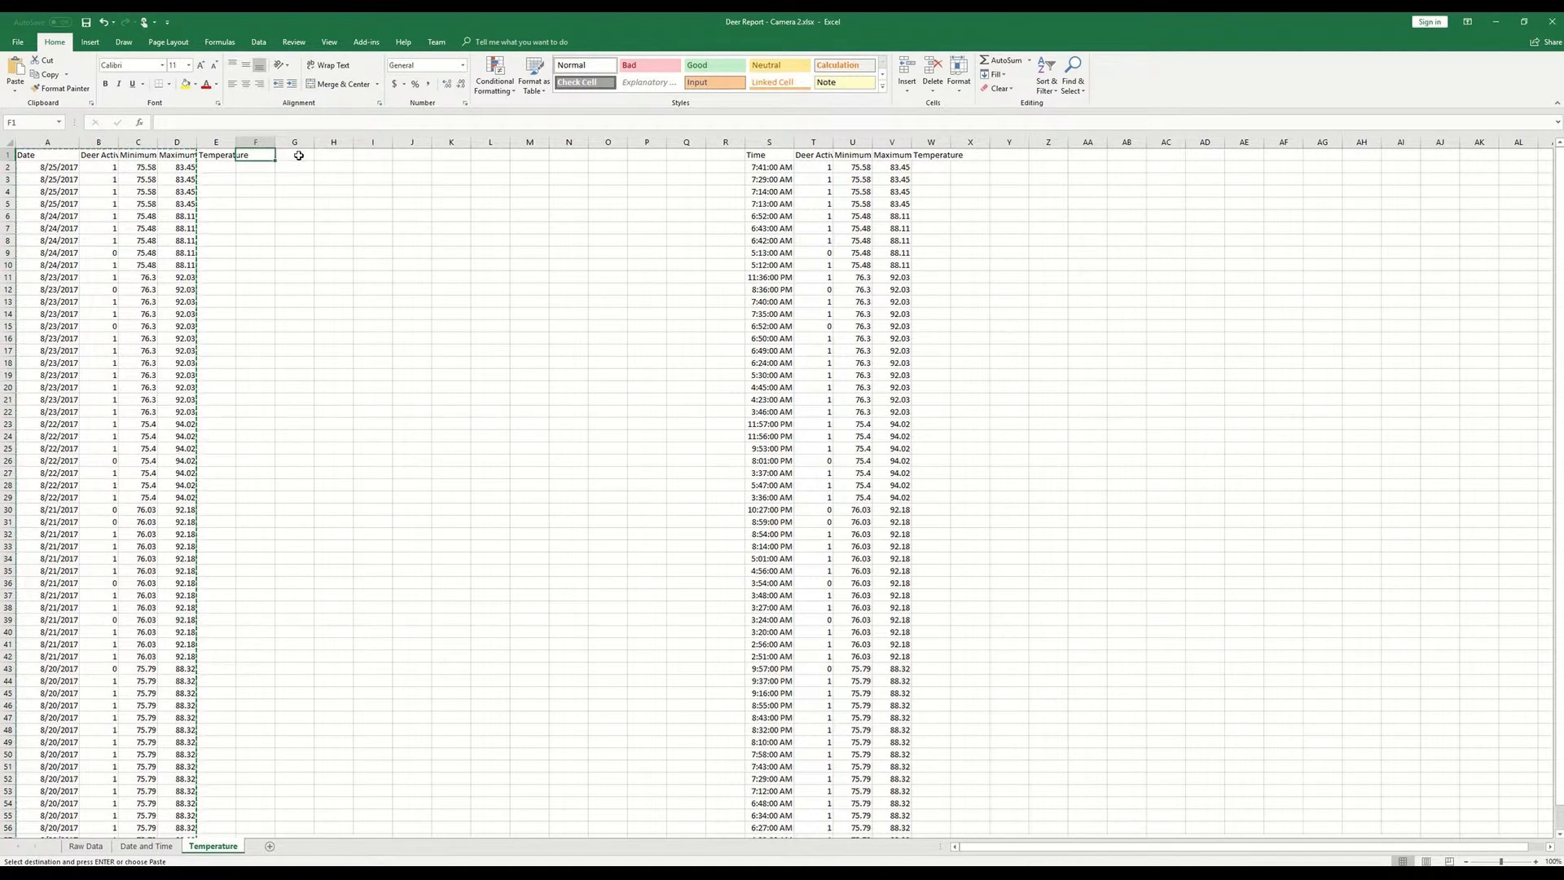
key("ctrl+v")
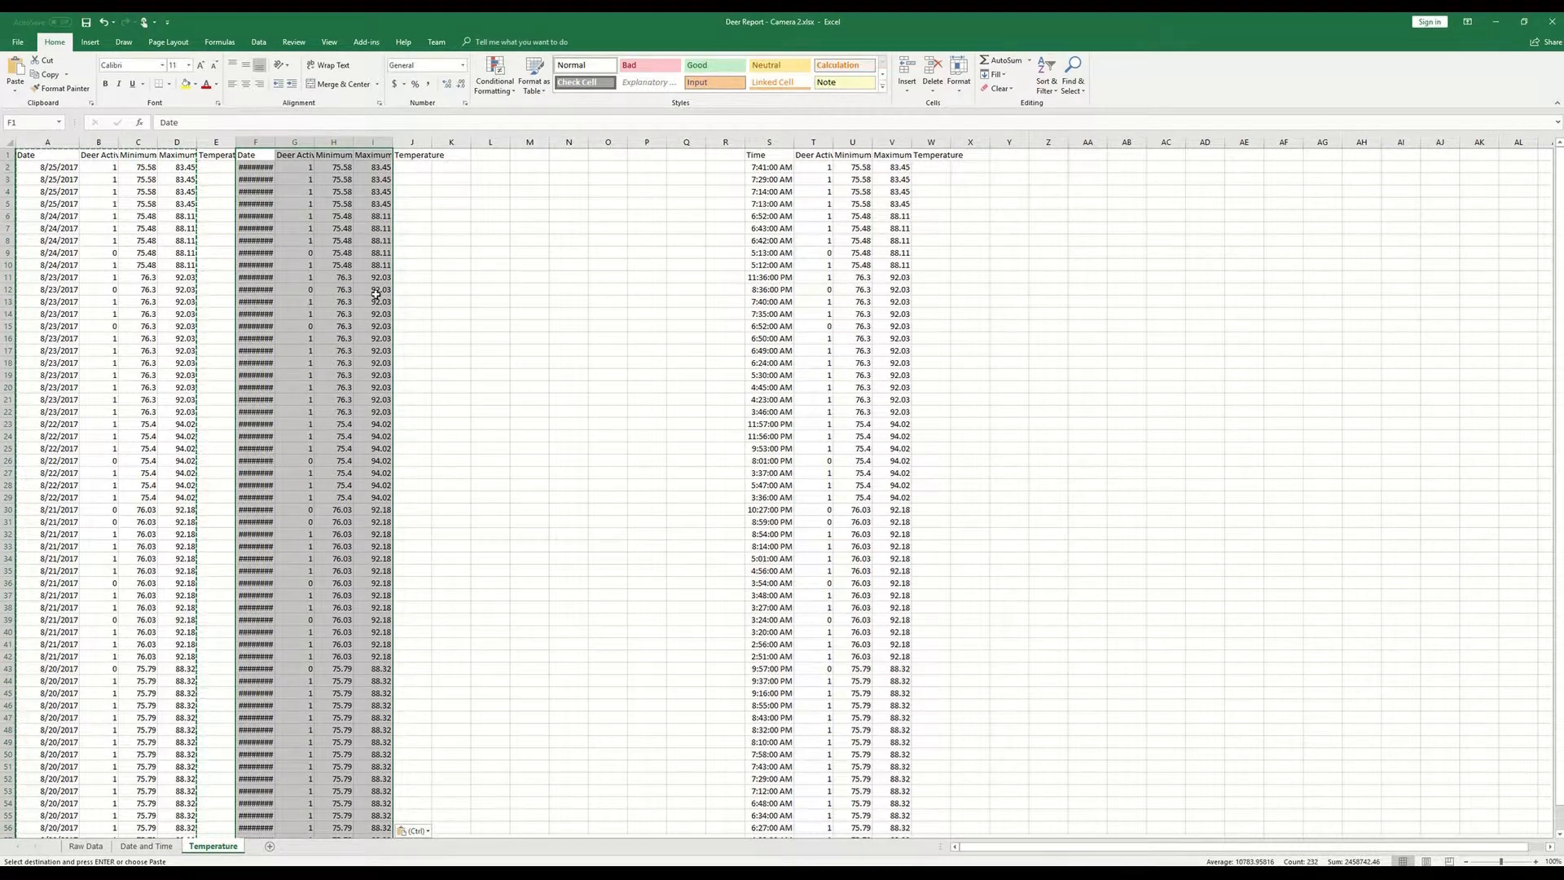
- Auto-fit the width of column F so the pasted dates show in full
left_click(330, 241)
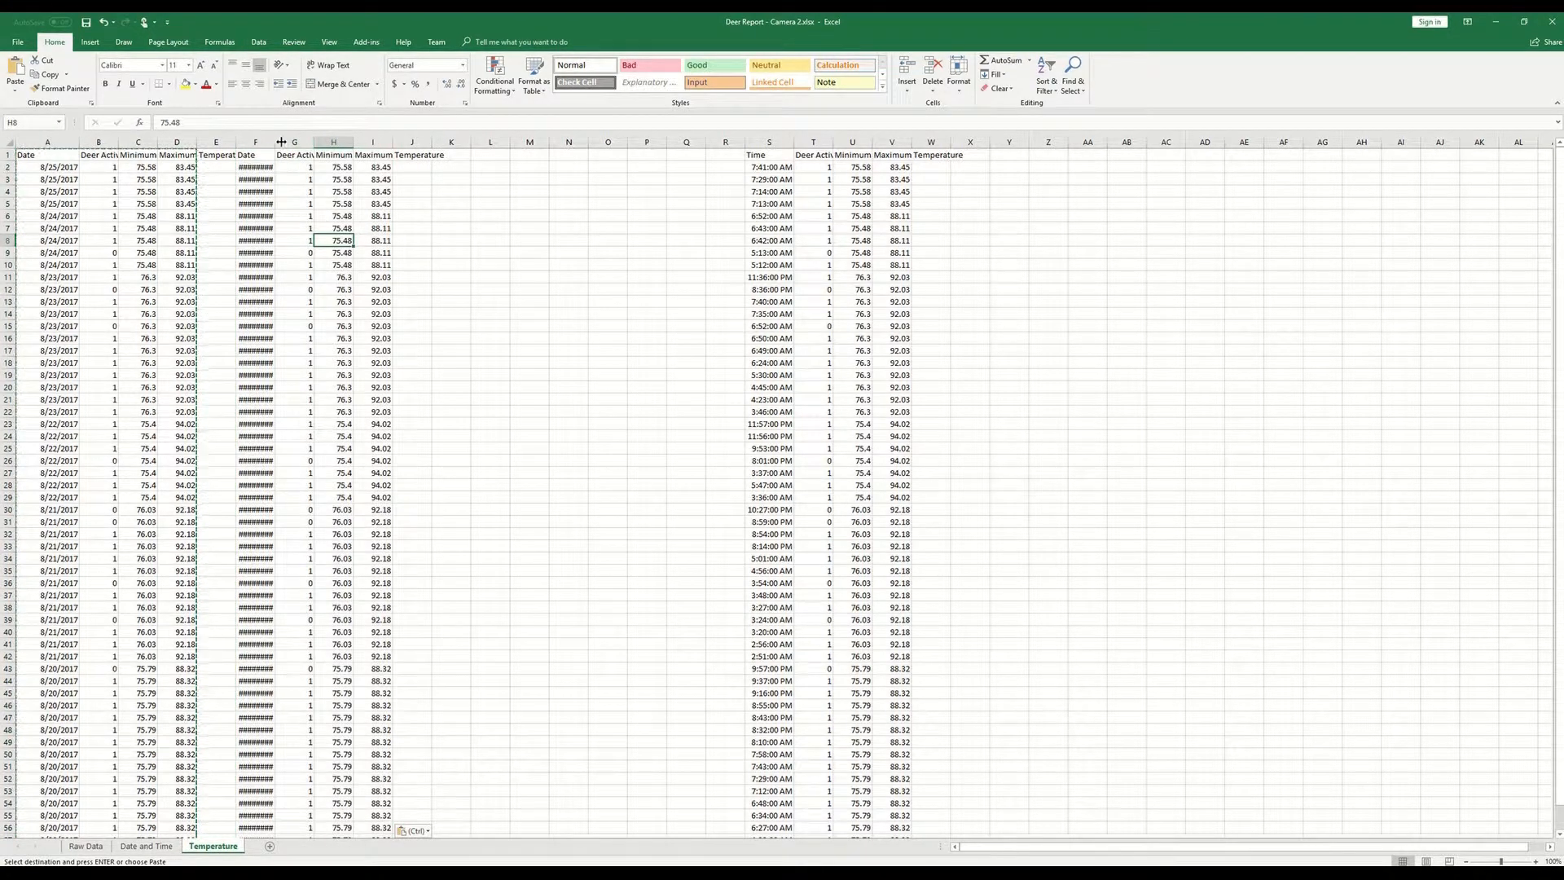
left_click(273, 144)
double_click(274, 142)
- Remove duplicates from the copied data rows in F2:I58, comparing only the Date column
left_click(273, 168)
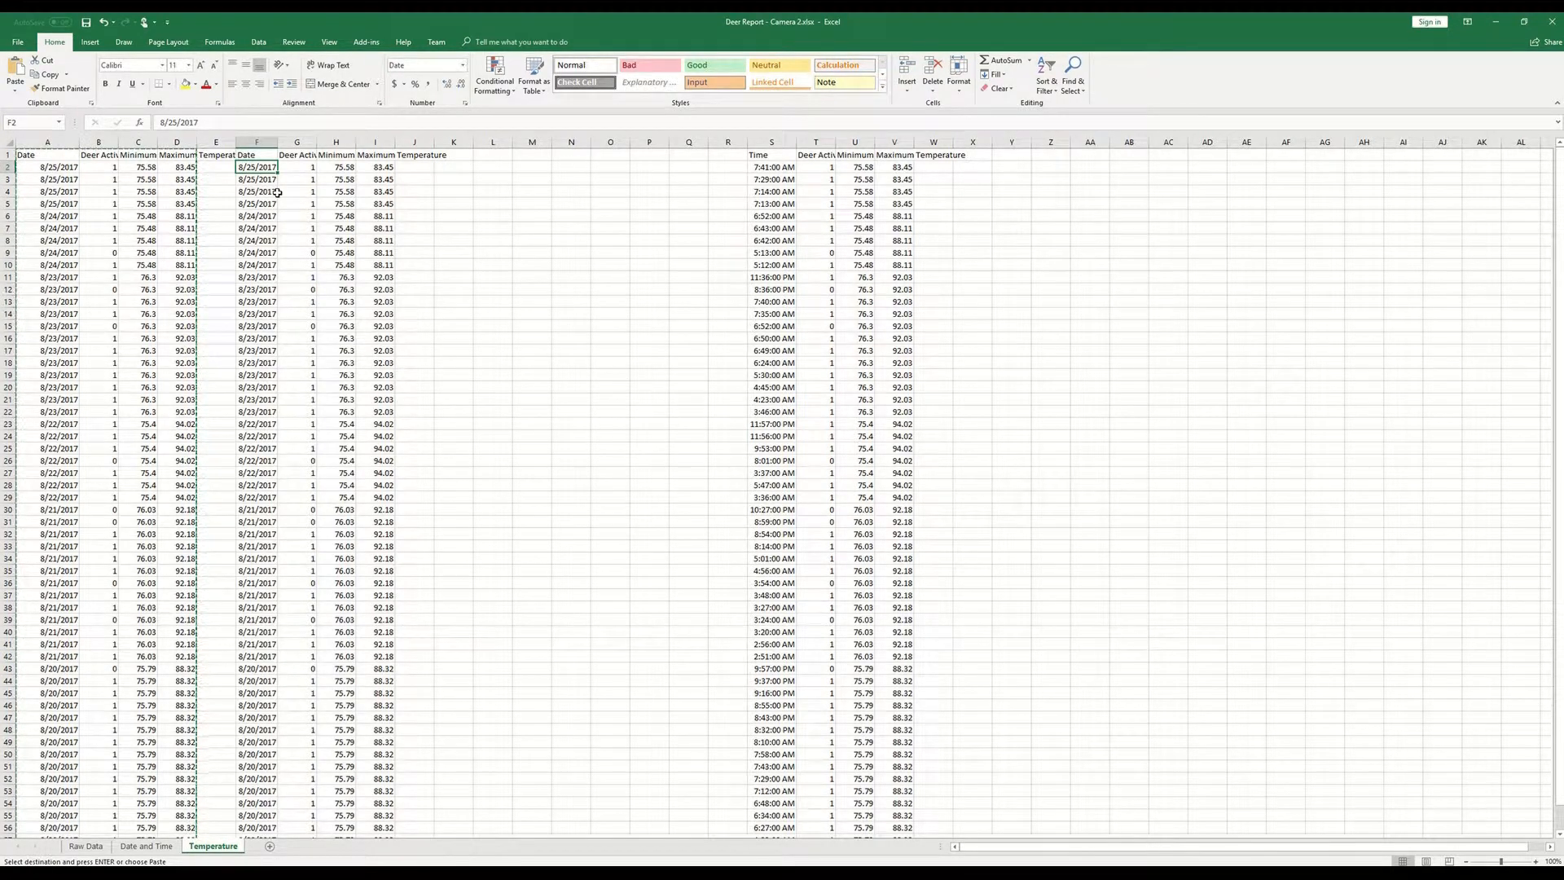
key("shift+Right")
key("shift+Right")
key("shift+Right")
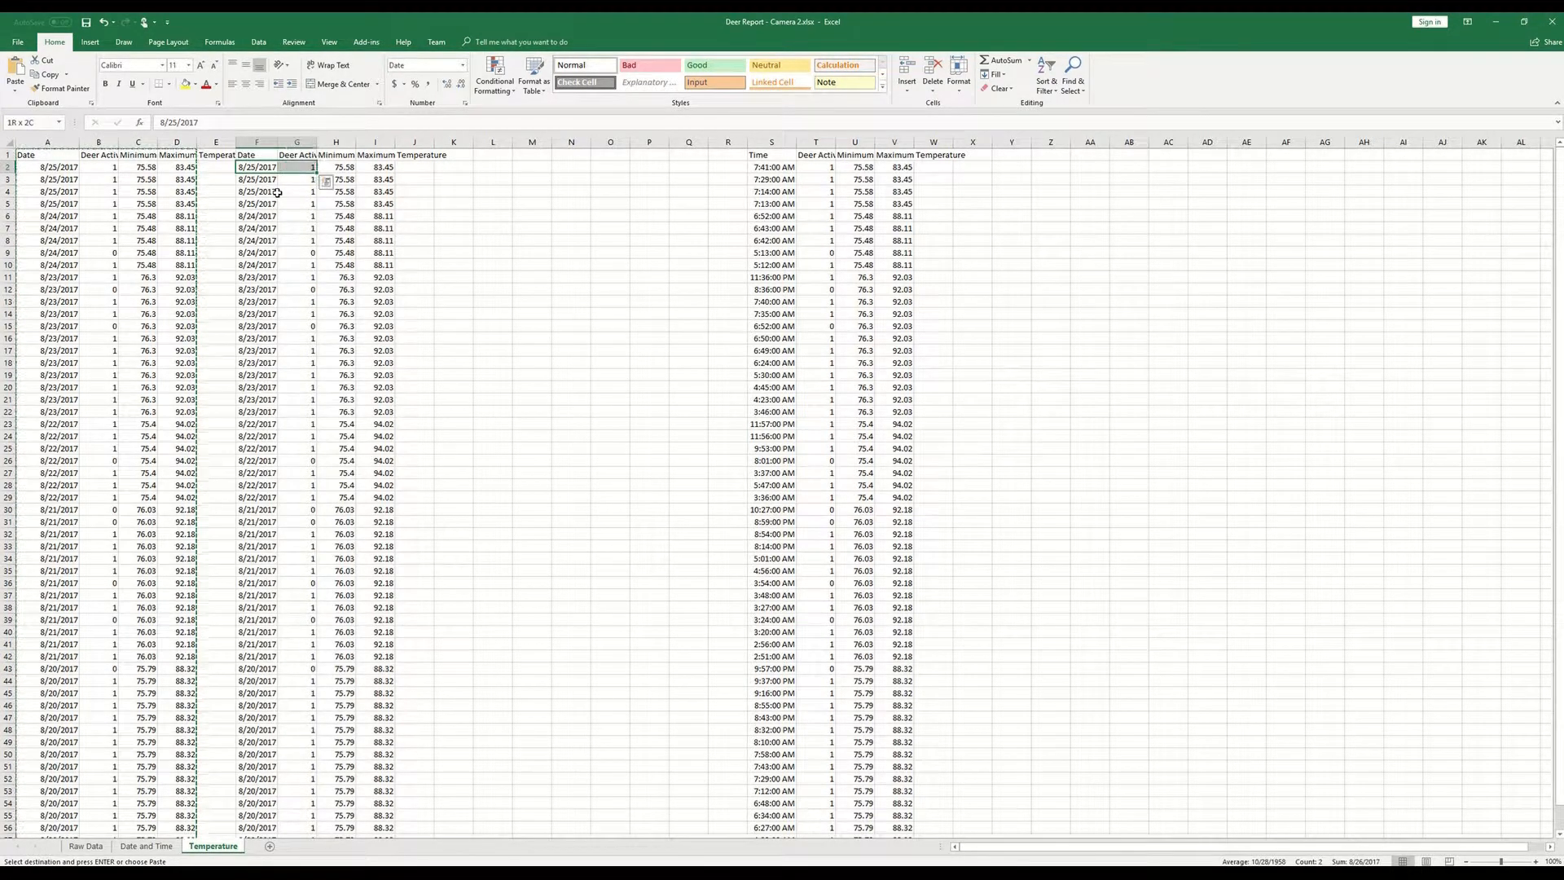
key("ctrl+shift+Down")
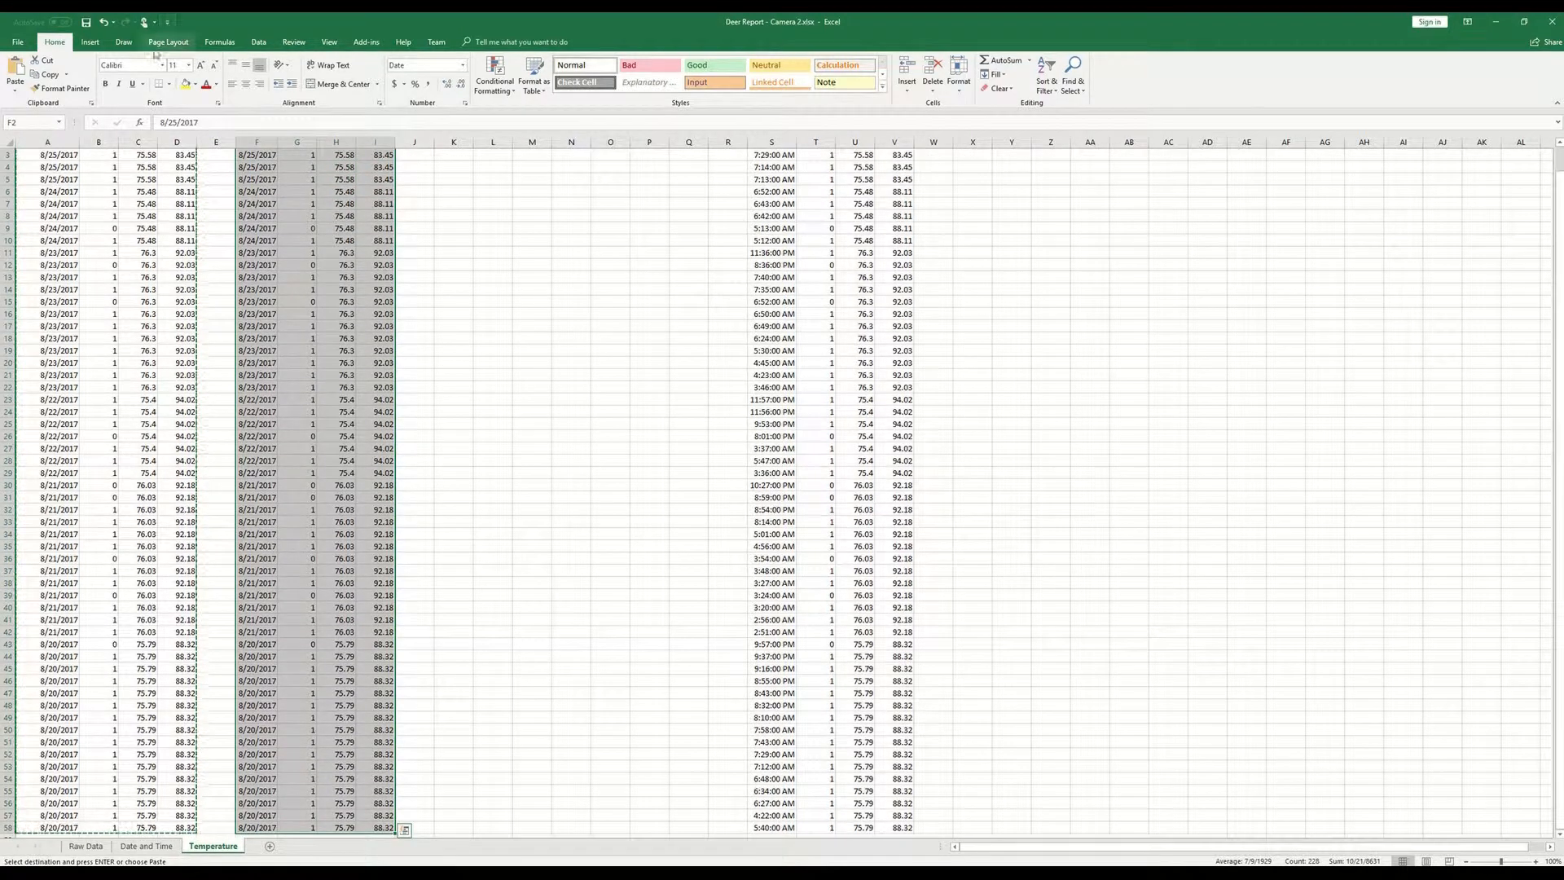
left_click(258, 42)
left_click(537, 72)
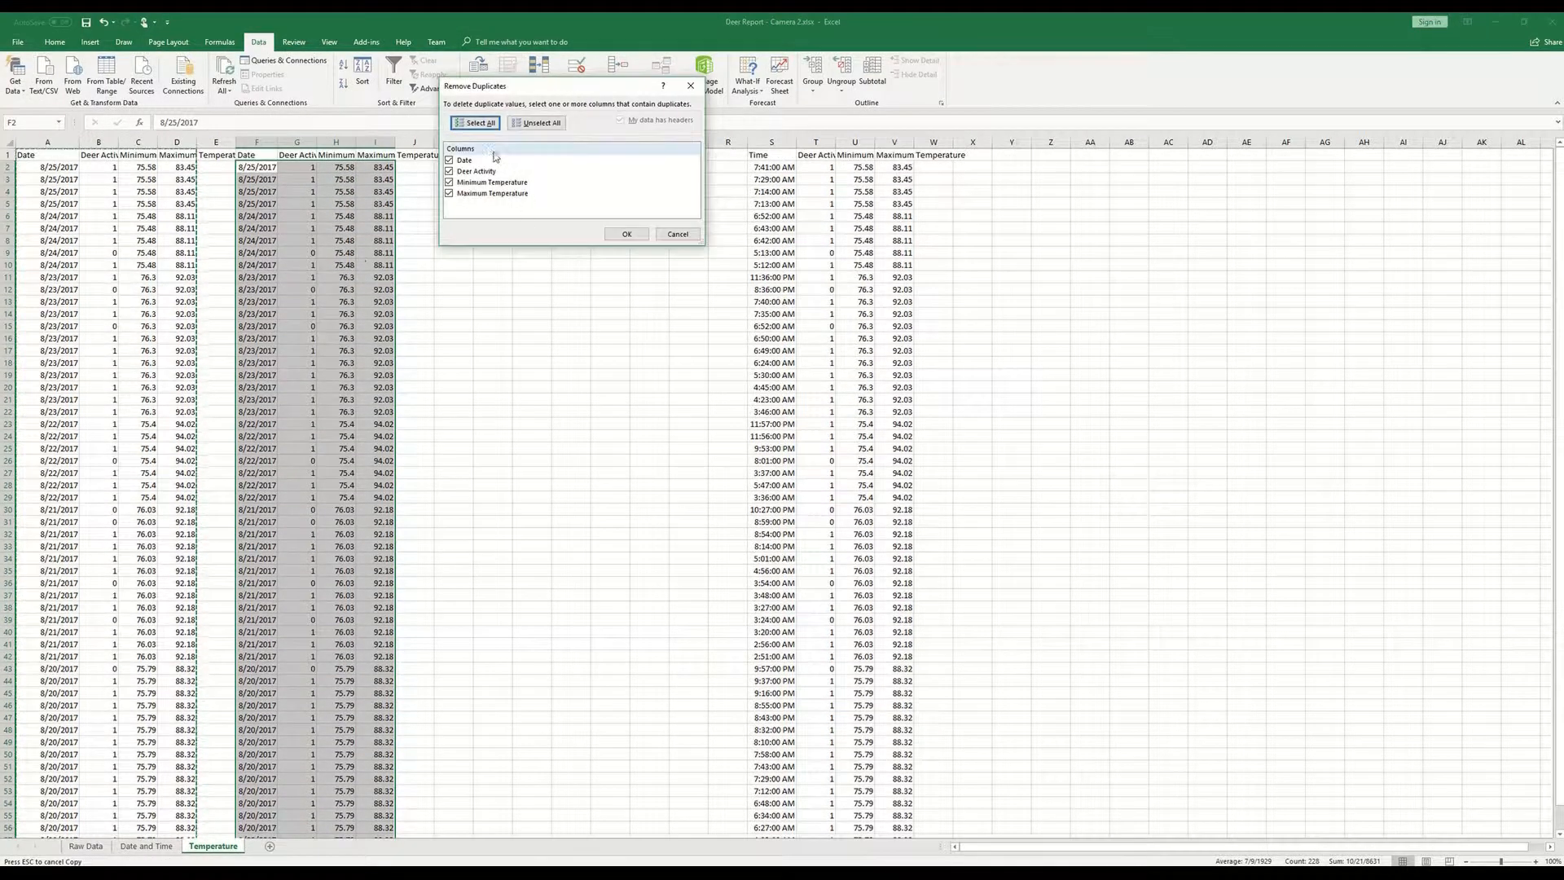
left_click(449, 171)
left_click(448, 182)
left_click(449, 193)
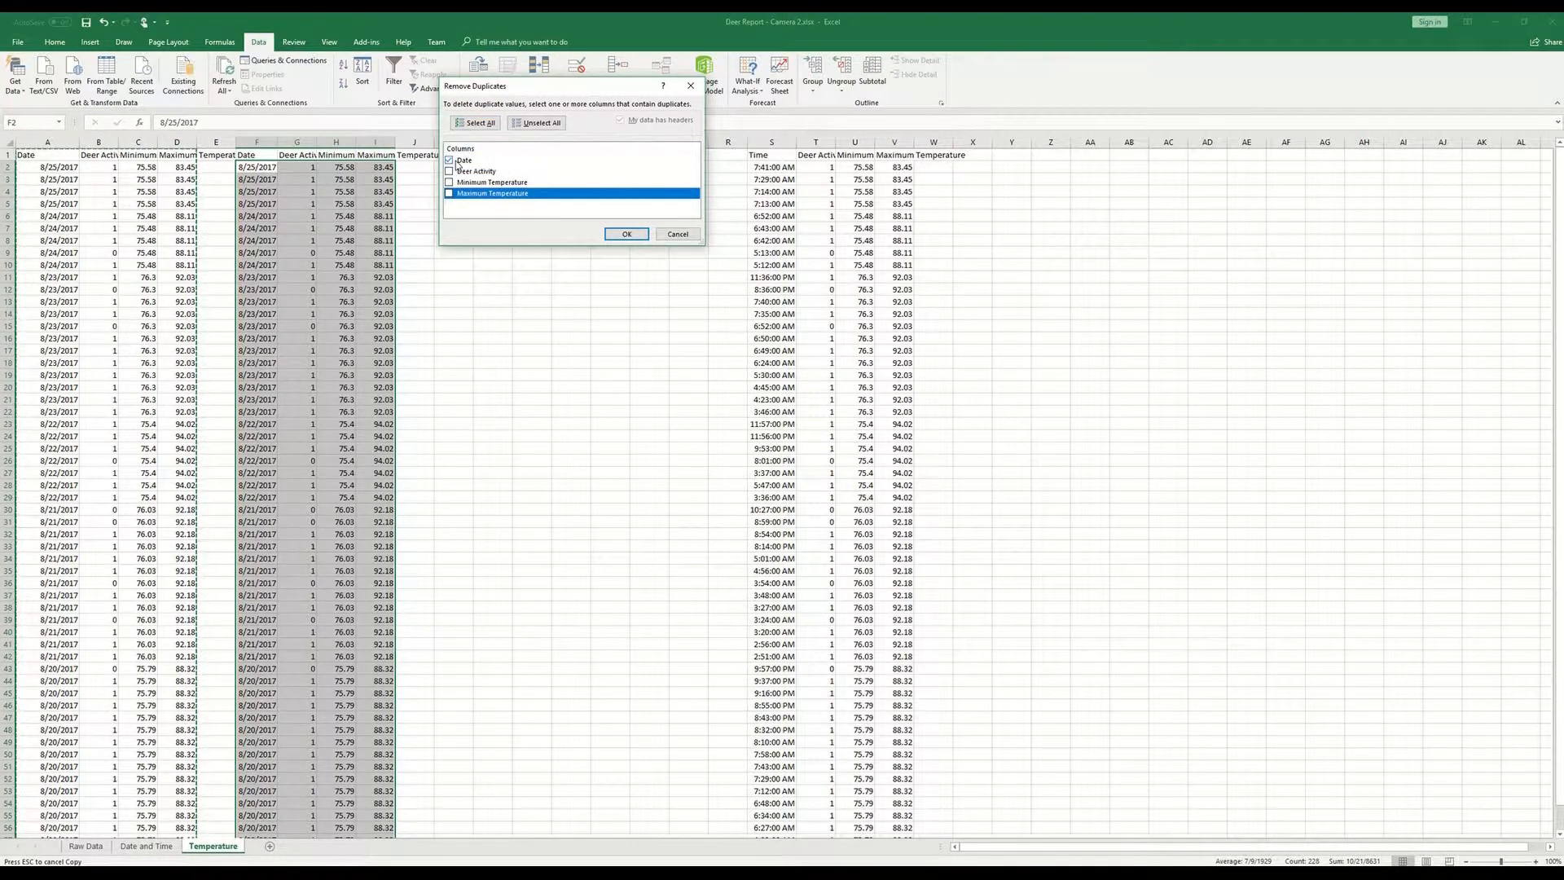
left_click(626, 234)
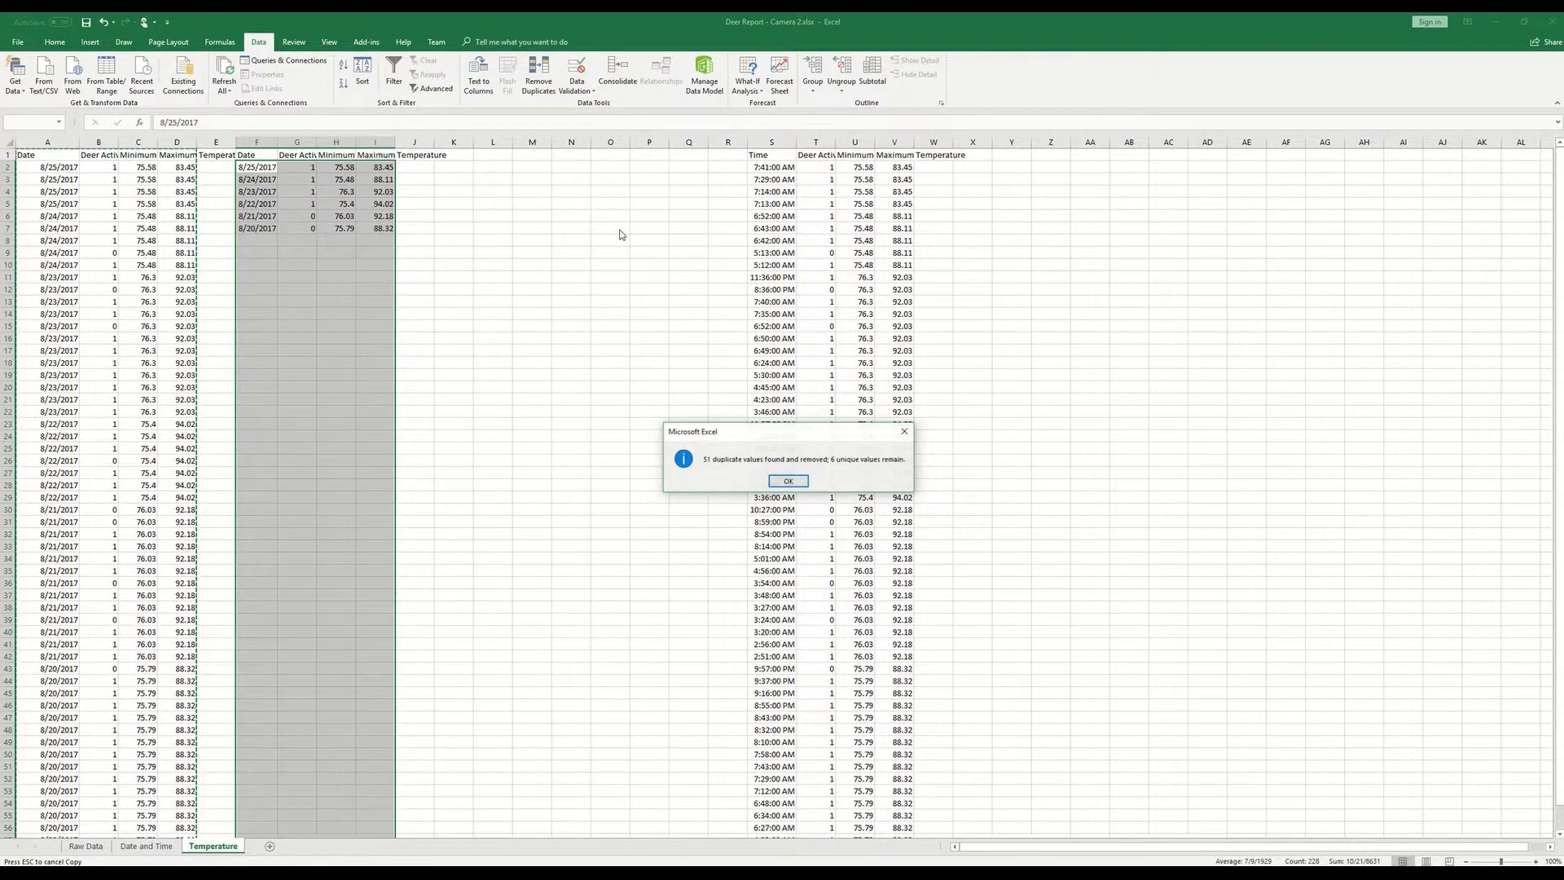
left_click(788, 481)
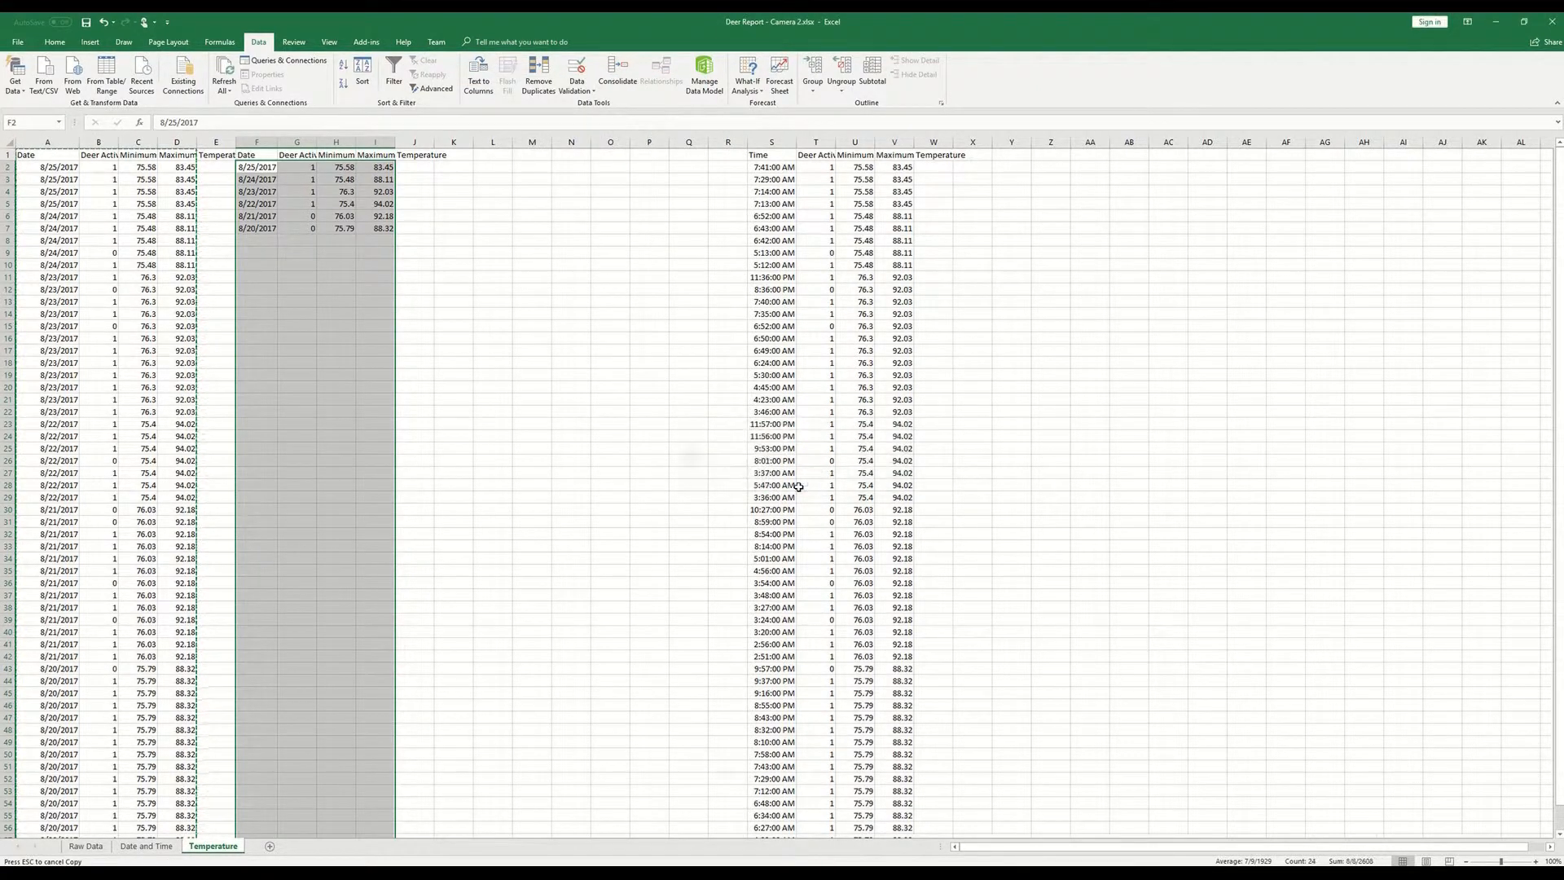
- Clear the Deer Activity values in G2:G7 of the reduced table
left_click(452, 253)
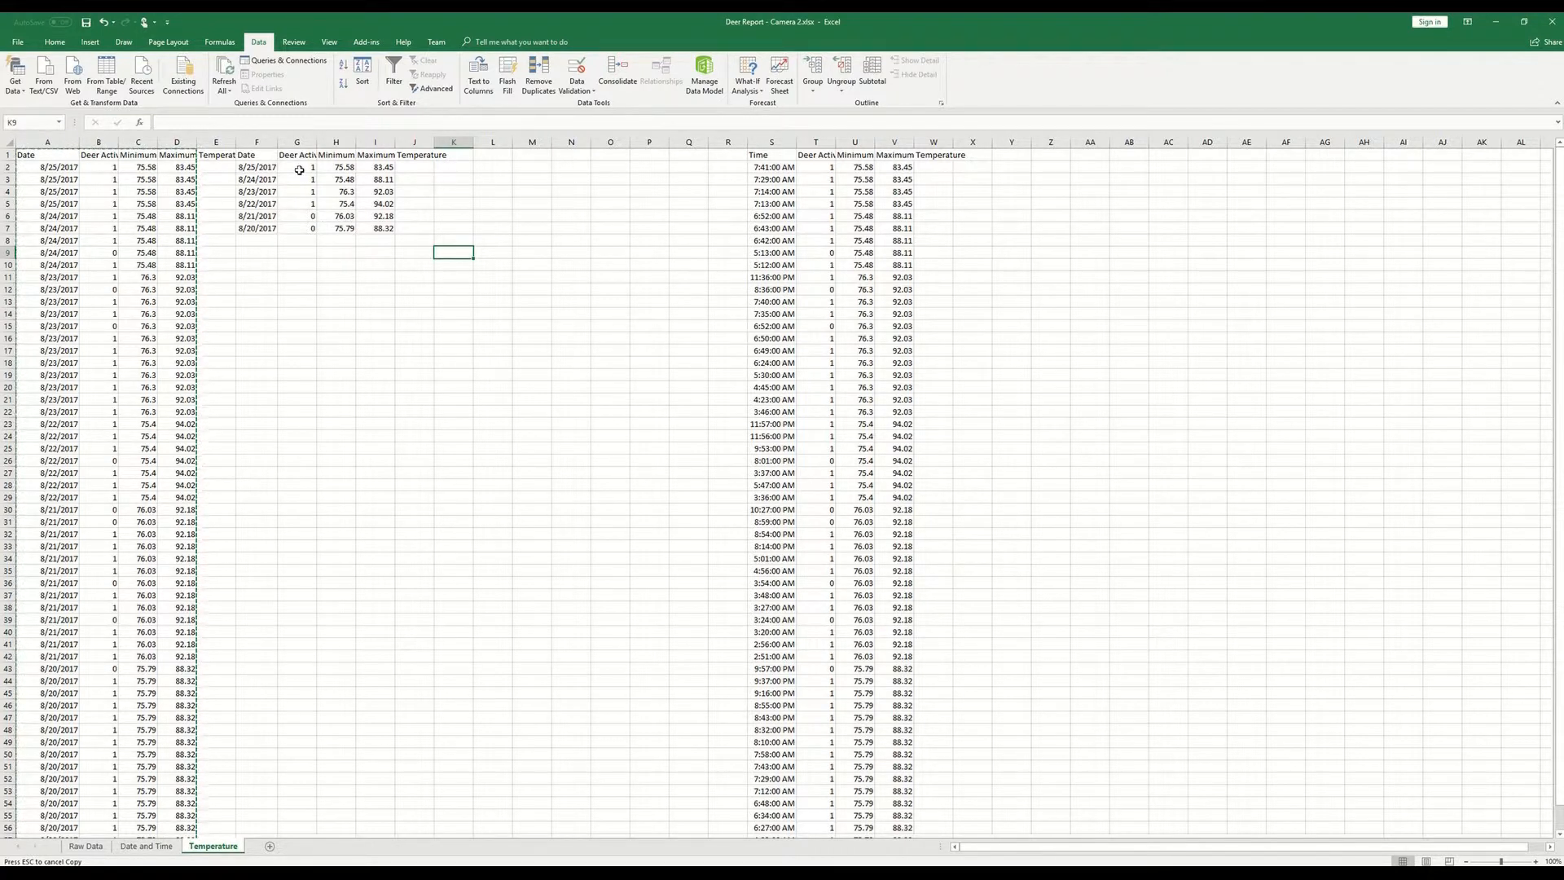
left_click_drag(298, 167, 300, 237)
key("Delete")
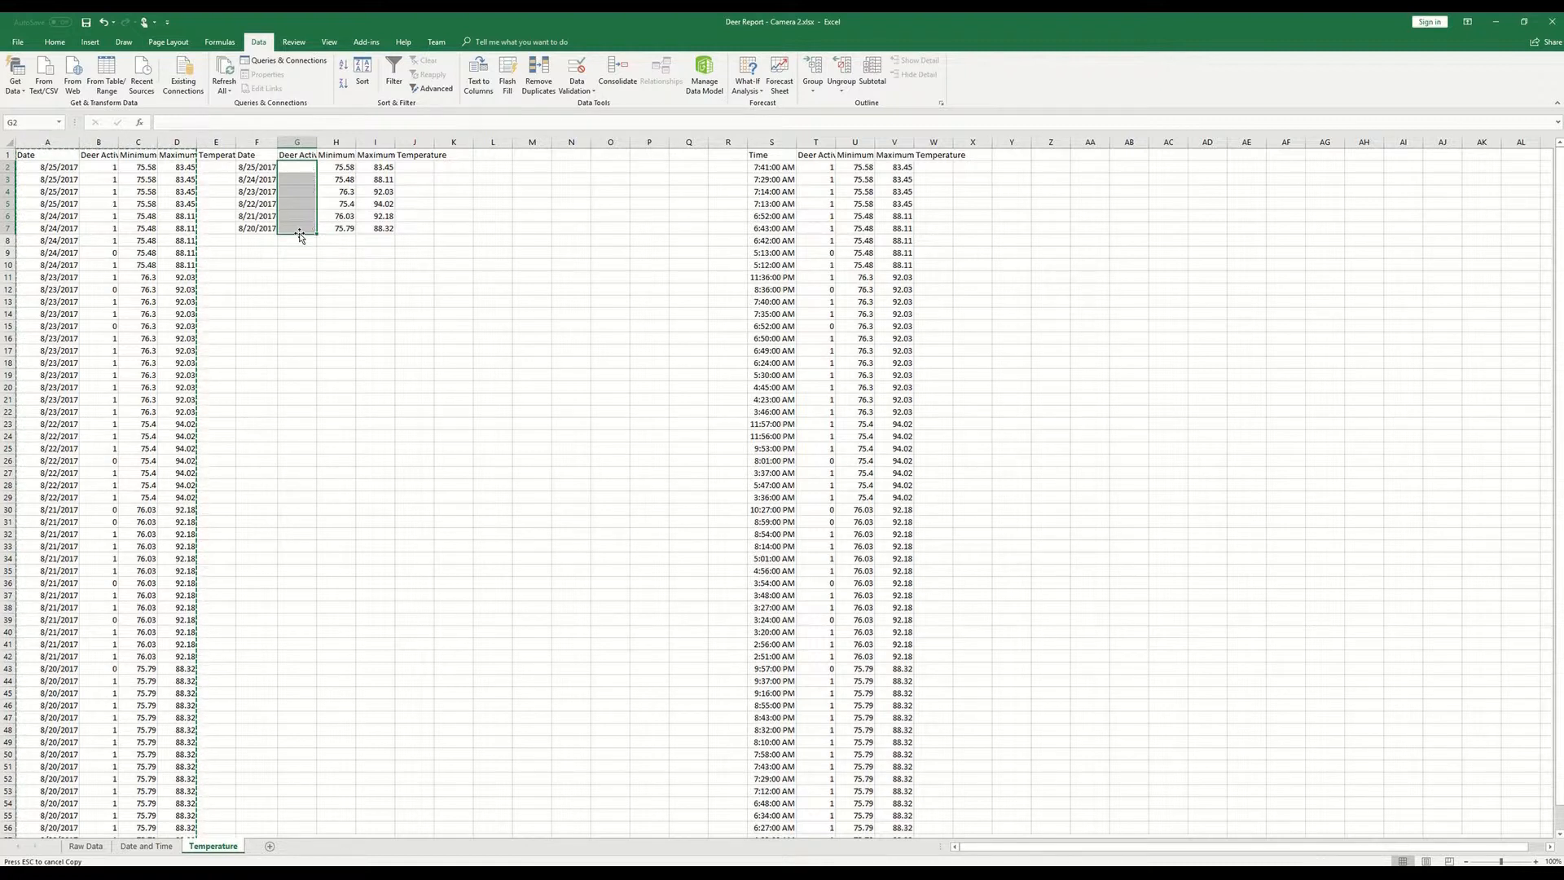
- Start a SUMIF formula in G2 with A2:A58 as the range and F2 as the criterion
key("Down")
key("Up")
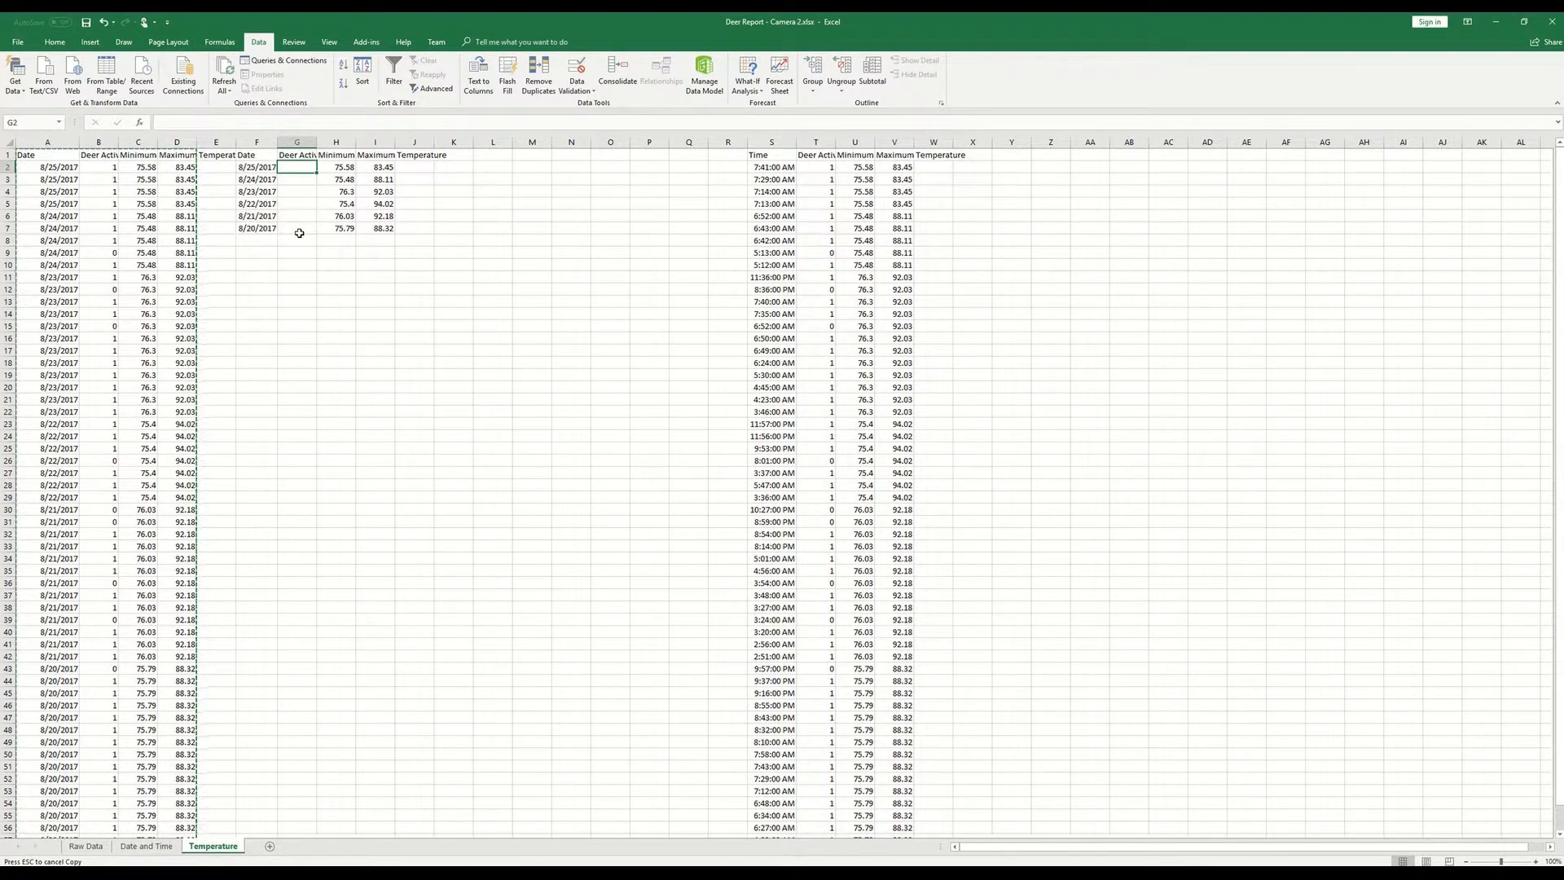
type("=")
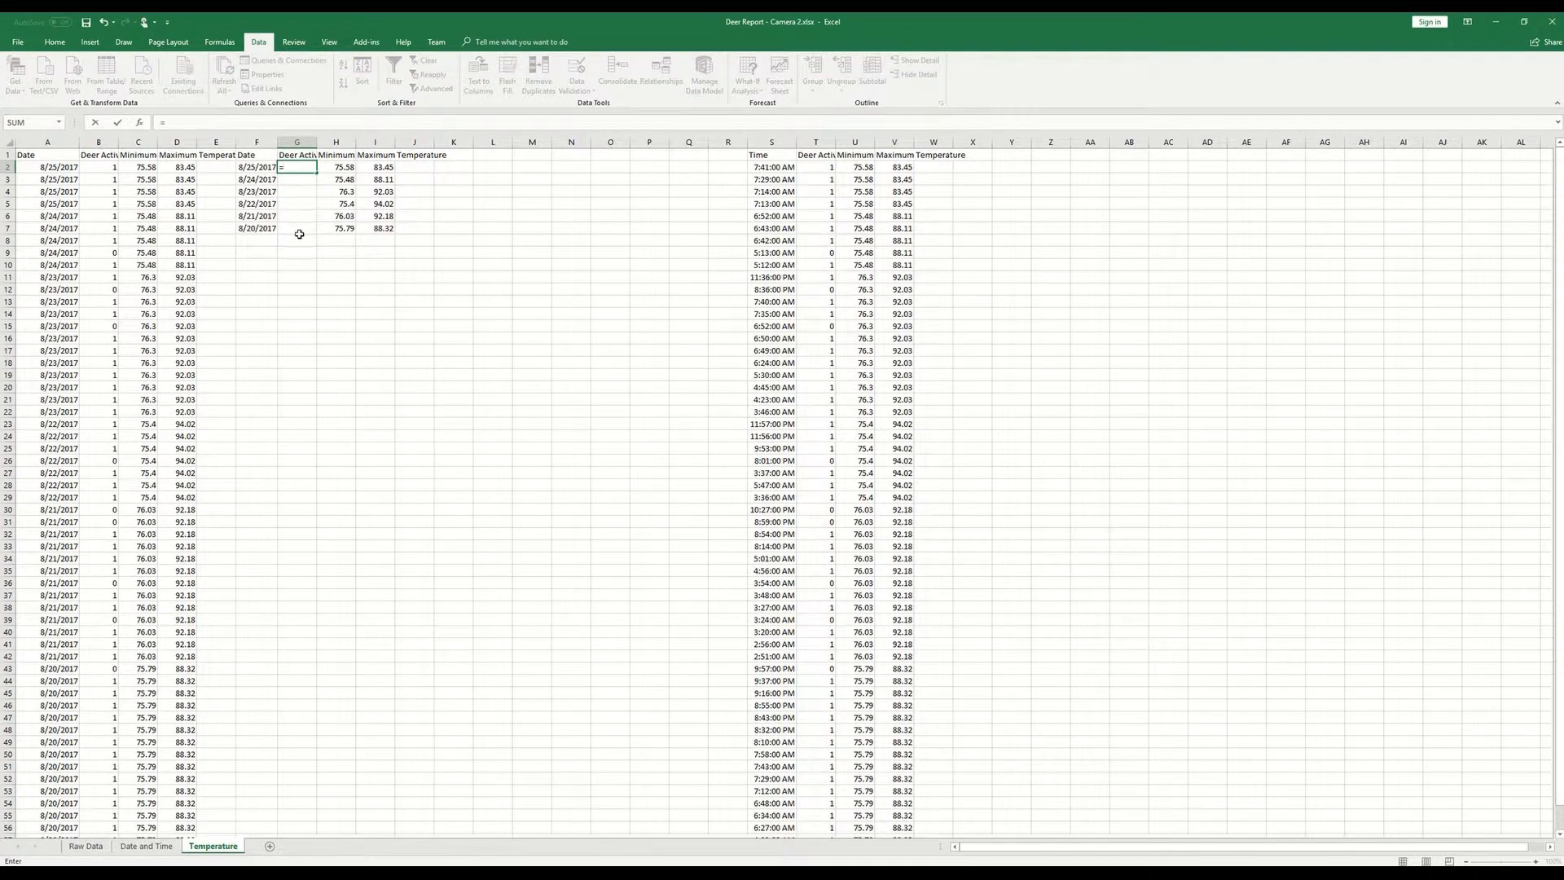
type("sumif(")
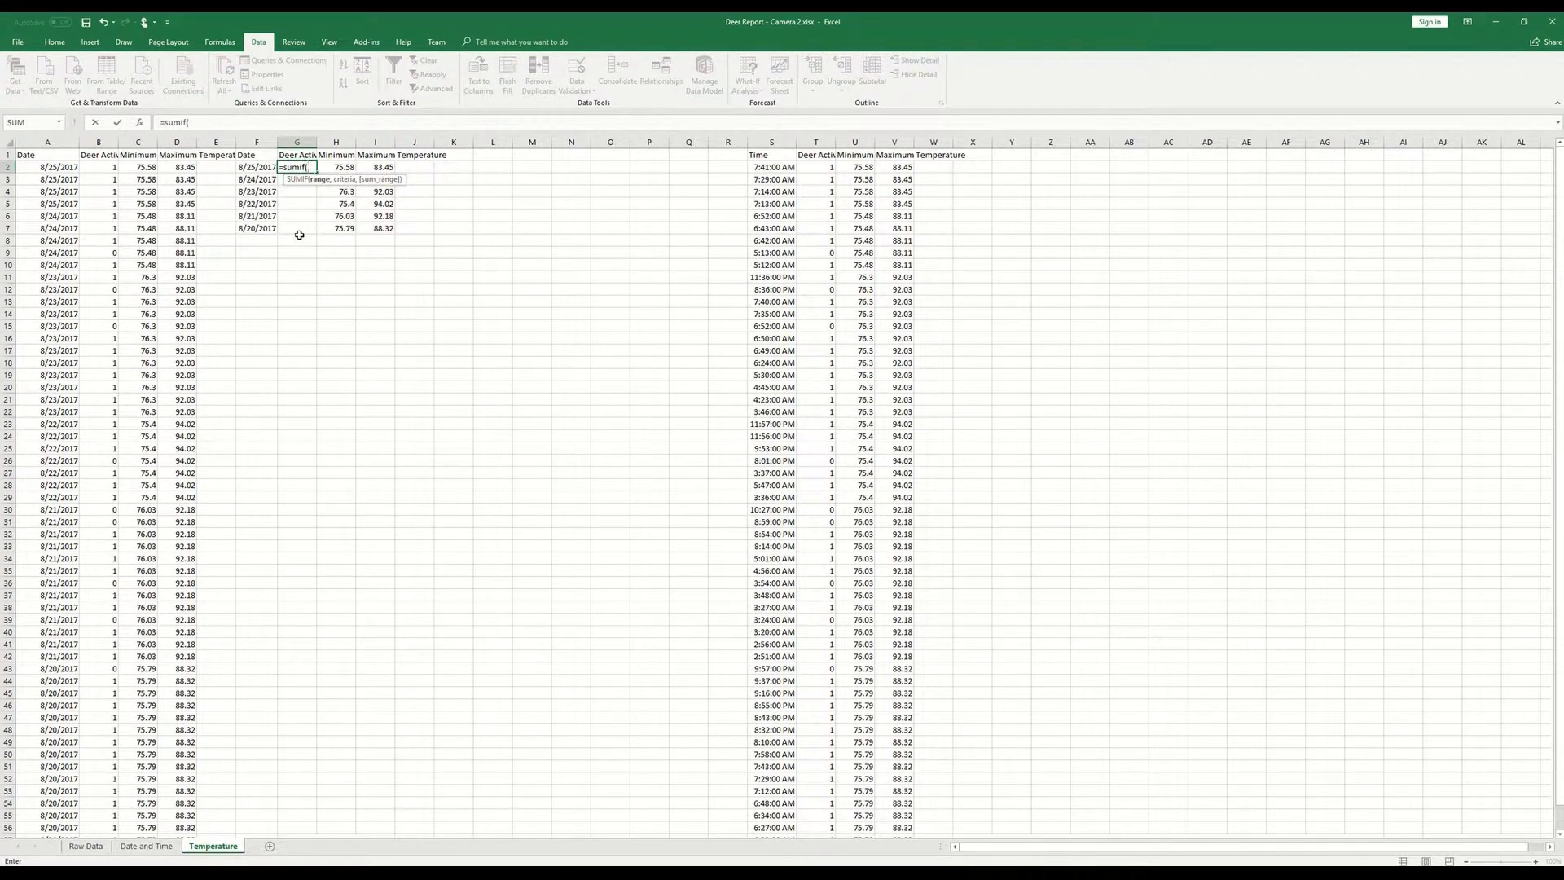
left_click(28, 167)
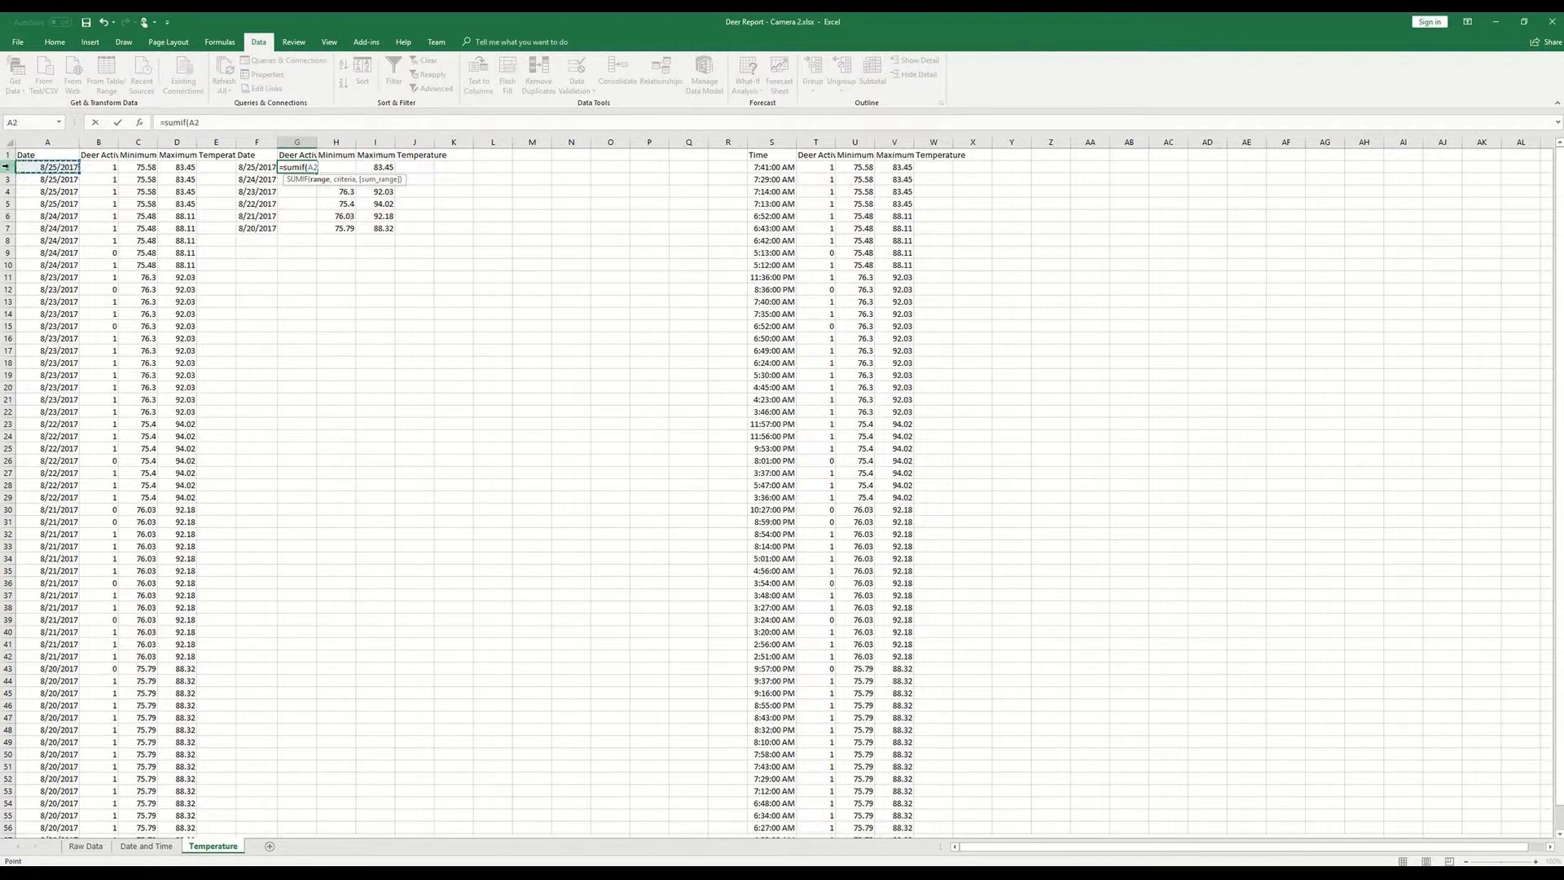
key("ctrl+shift+Down")
type(",")
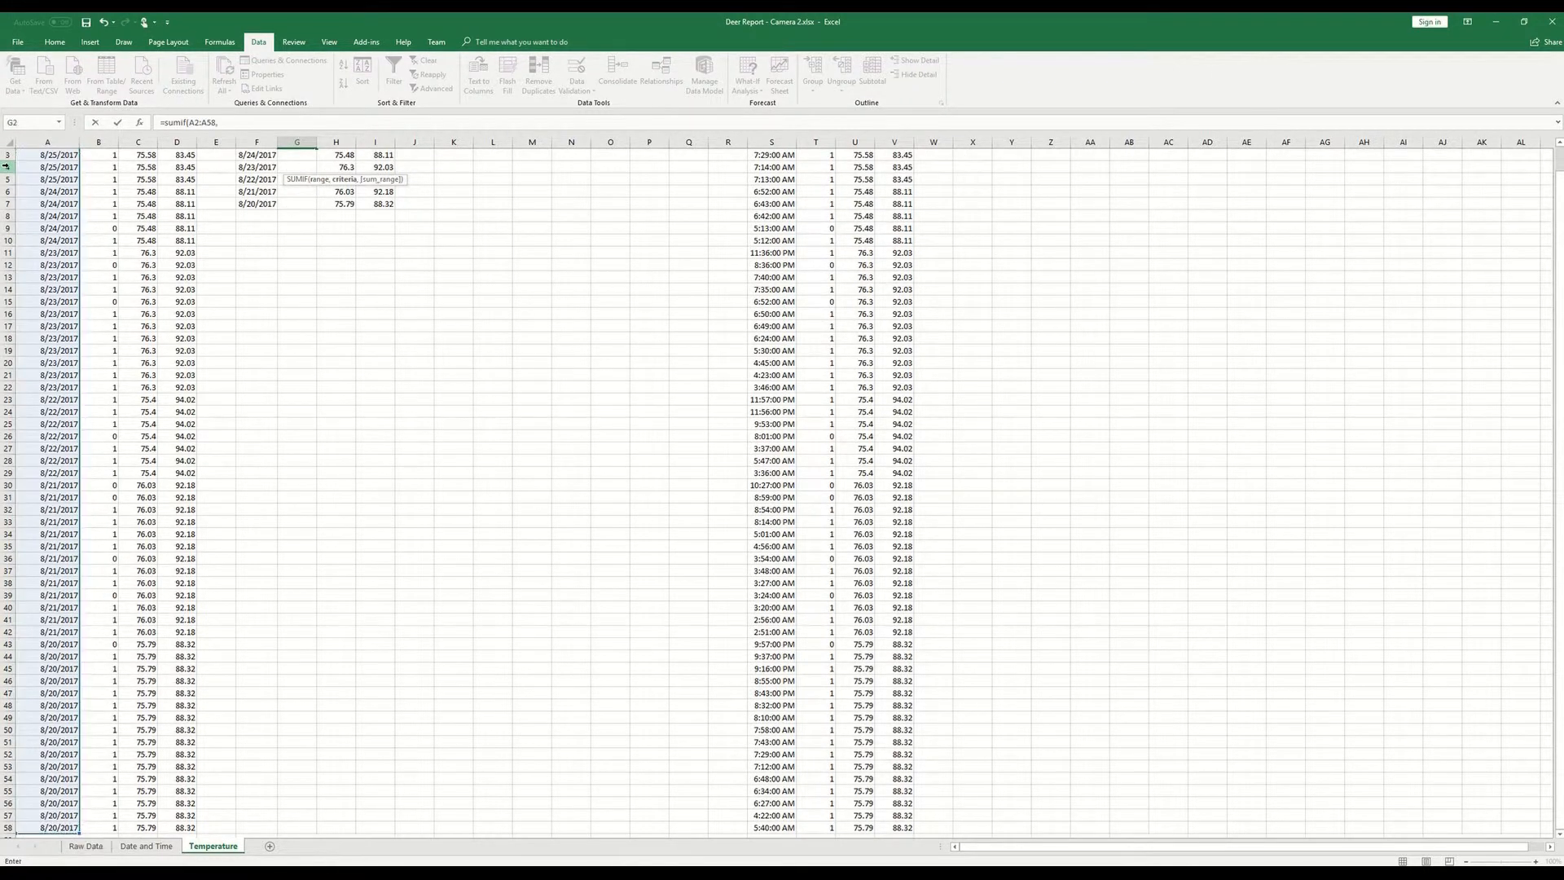
scroll(359, 279, "up", 1)
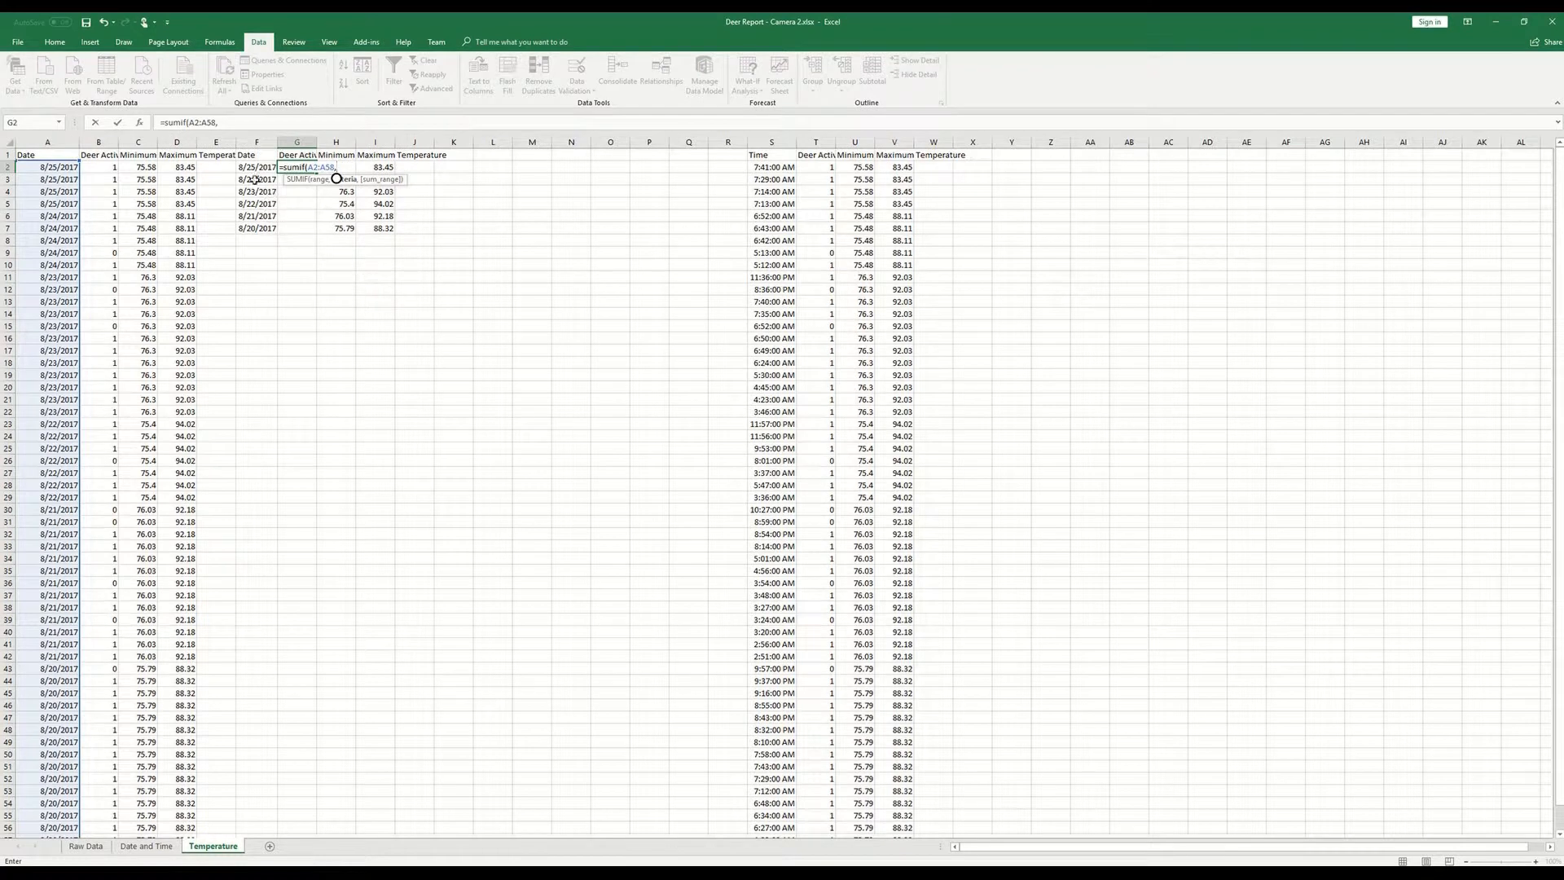
left_click(255, 167)
- Make the SUMIF criteria range absolute as $A$2:$A$58 and proceed to the sum range argument
left_click(315, 168)
type("$")
key("Right")
type("$")
key("Right")
key("Right")
type("$")
key("Right")
type("$")
key("Right")
key("Right")
key("Right")
type(",")
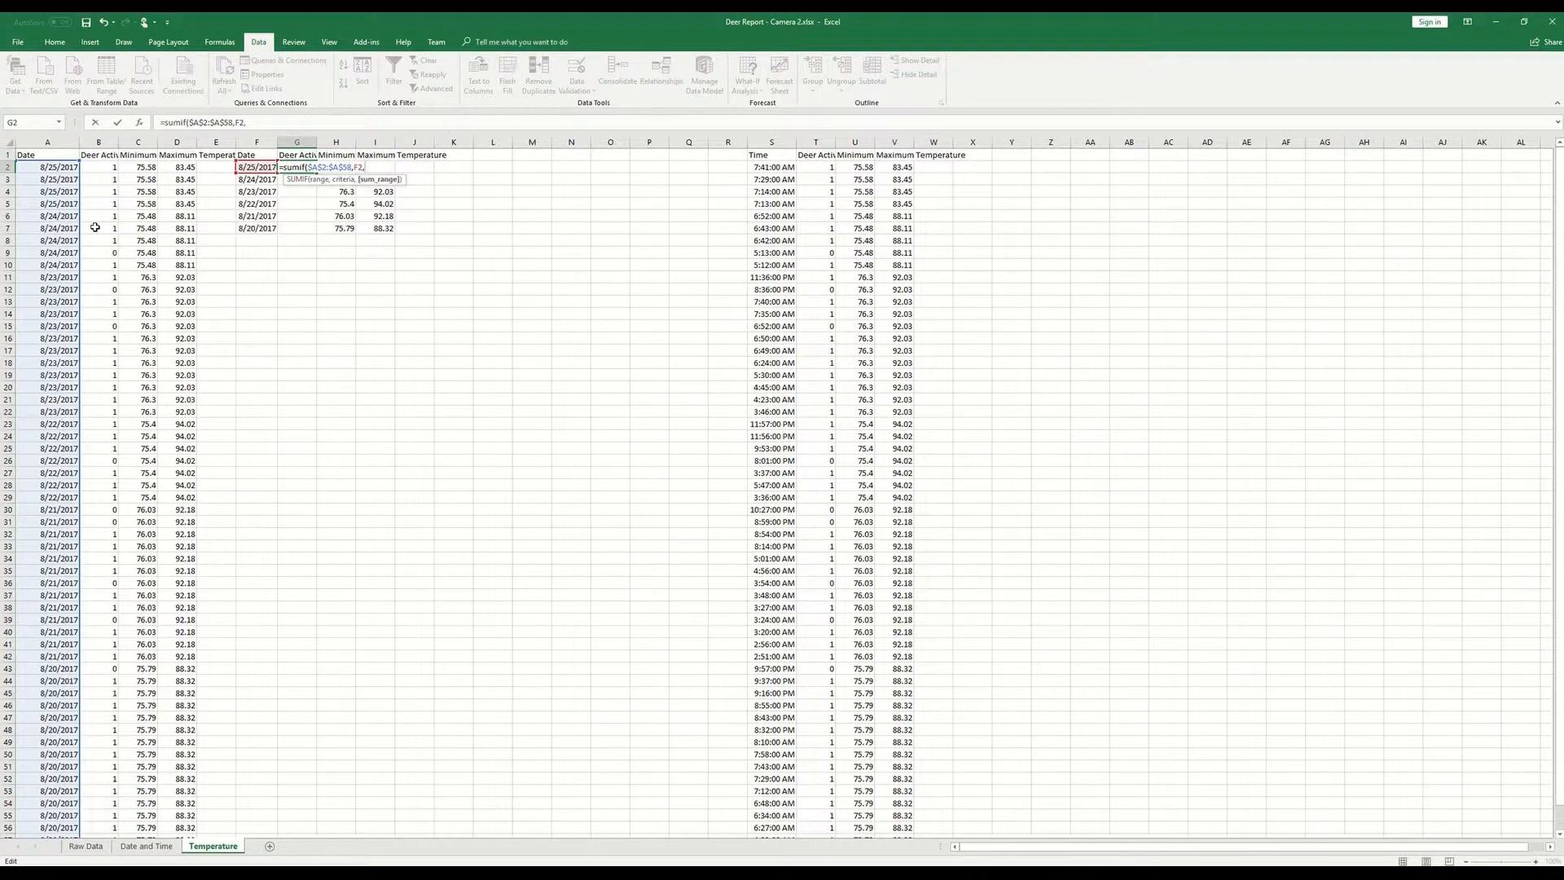
left_click(97, 167)
key("ctrl+shift+Down")
scroll(437, 301, "up", 1)
left_click(365, 169)
type("$B+G582:B58")
key("Right")
key("Page_Down")
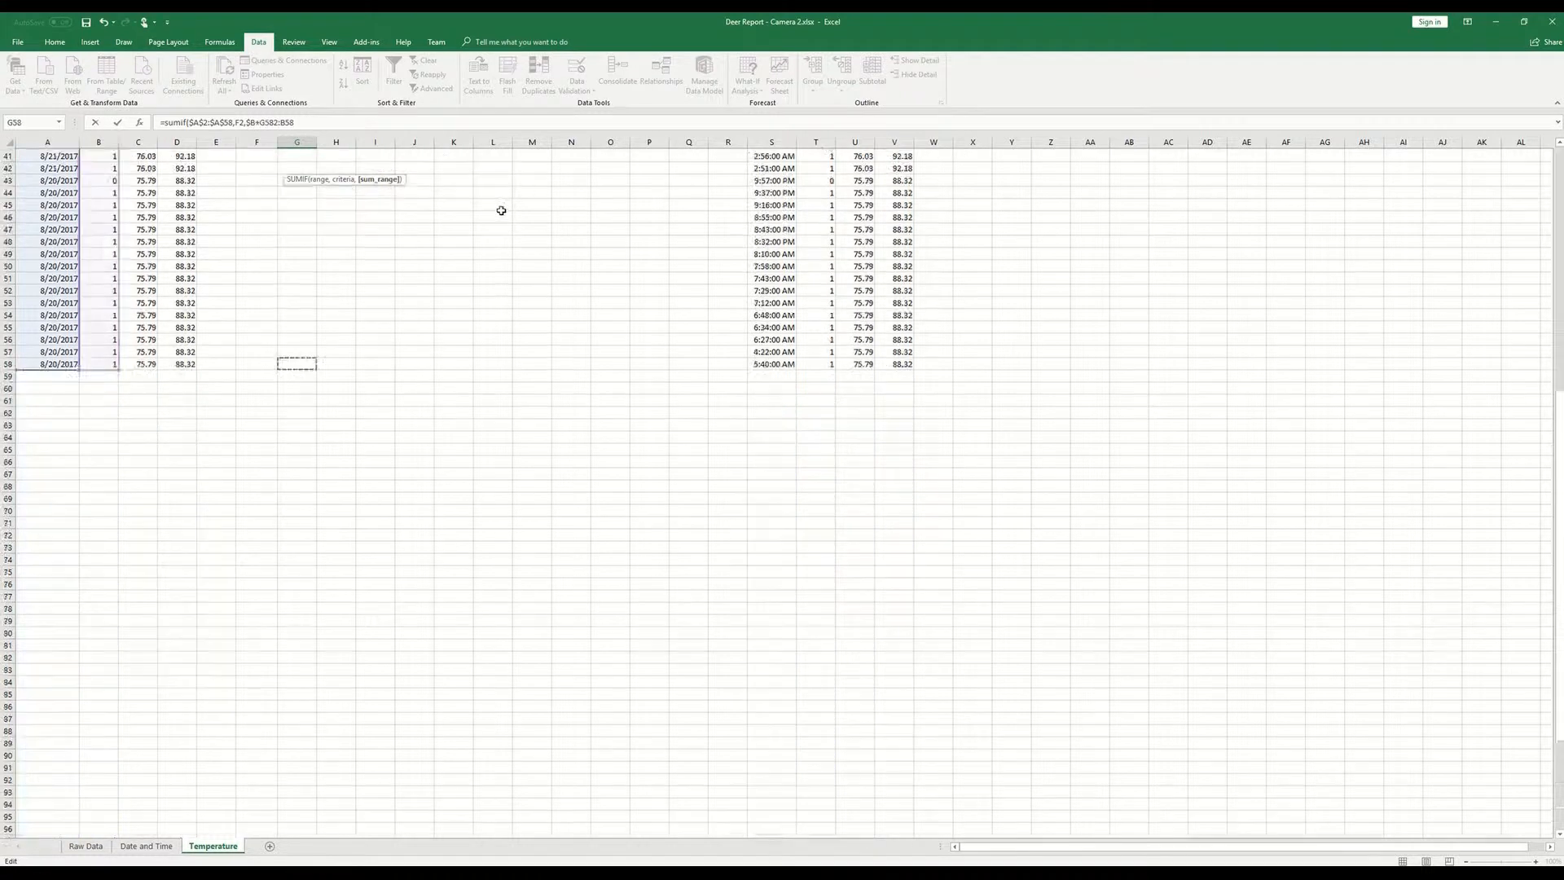
key("Page_Up")
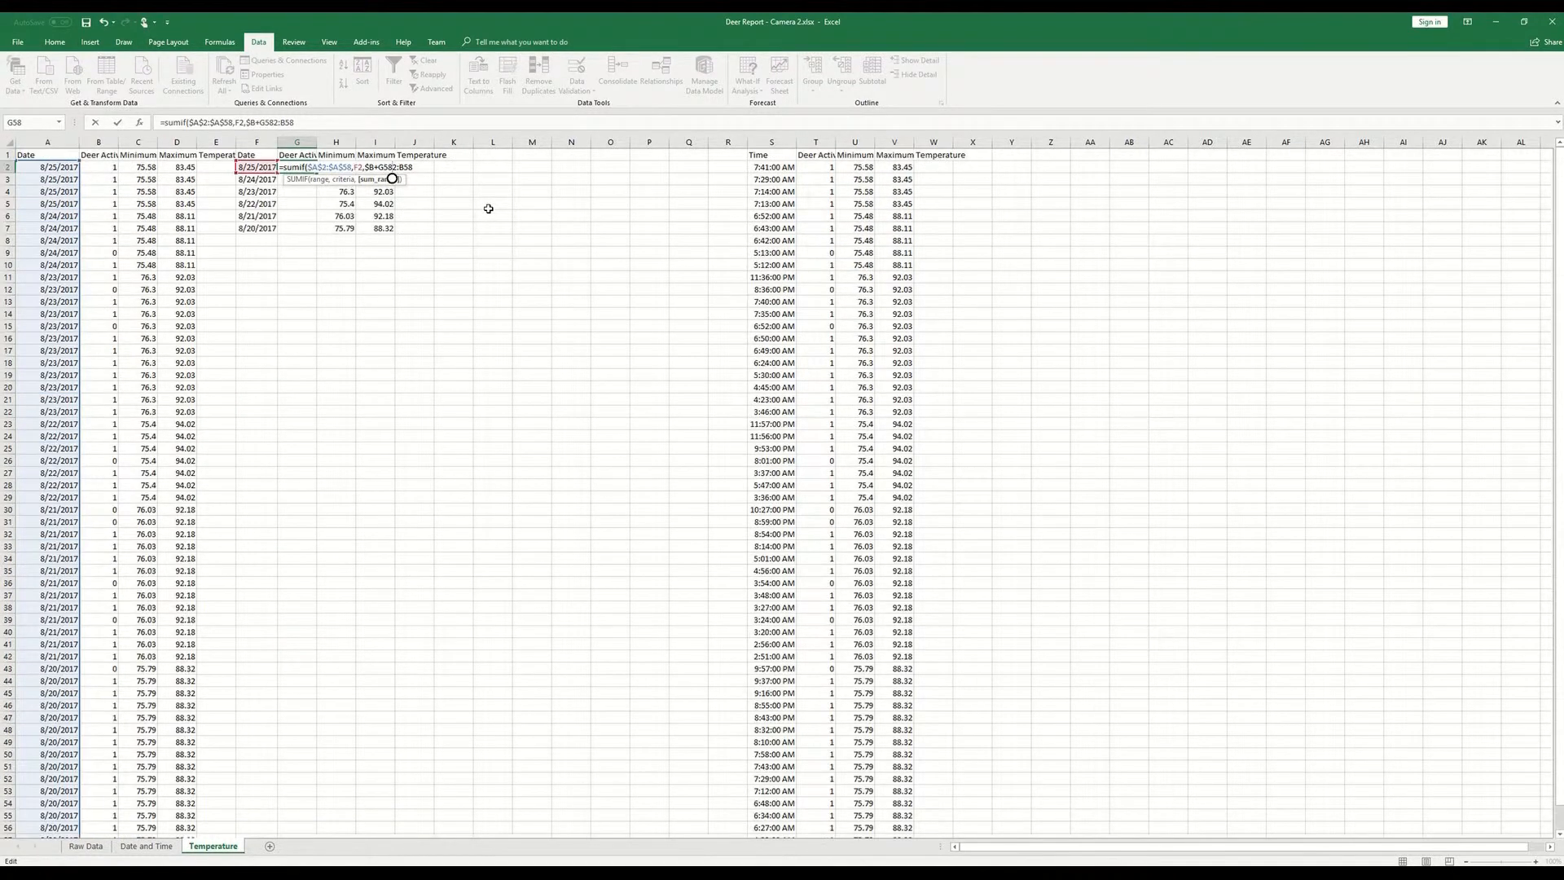
left_click_drag(295, 123, 246, 122)
key("BackSpace")
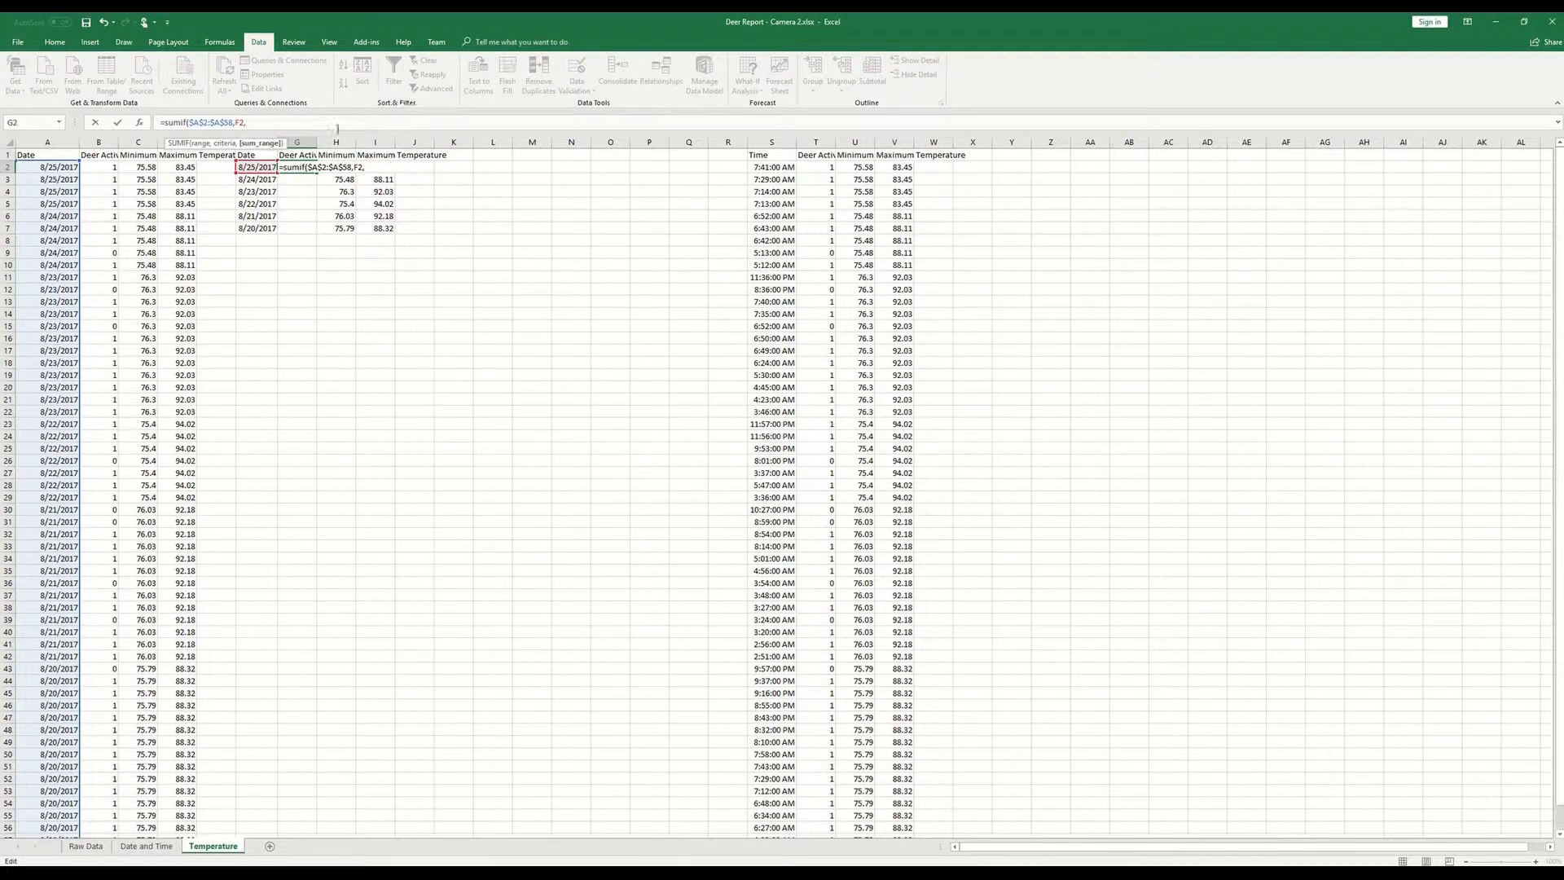
- Add the Deer Activity column as the absolute sum range $B$2:$B$58 and complete the SUMIF formula in G2
left_click_drag(113, 166, 114, 829)
left_click(246, 122)
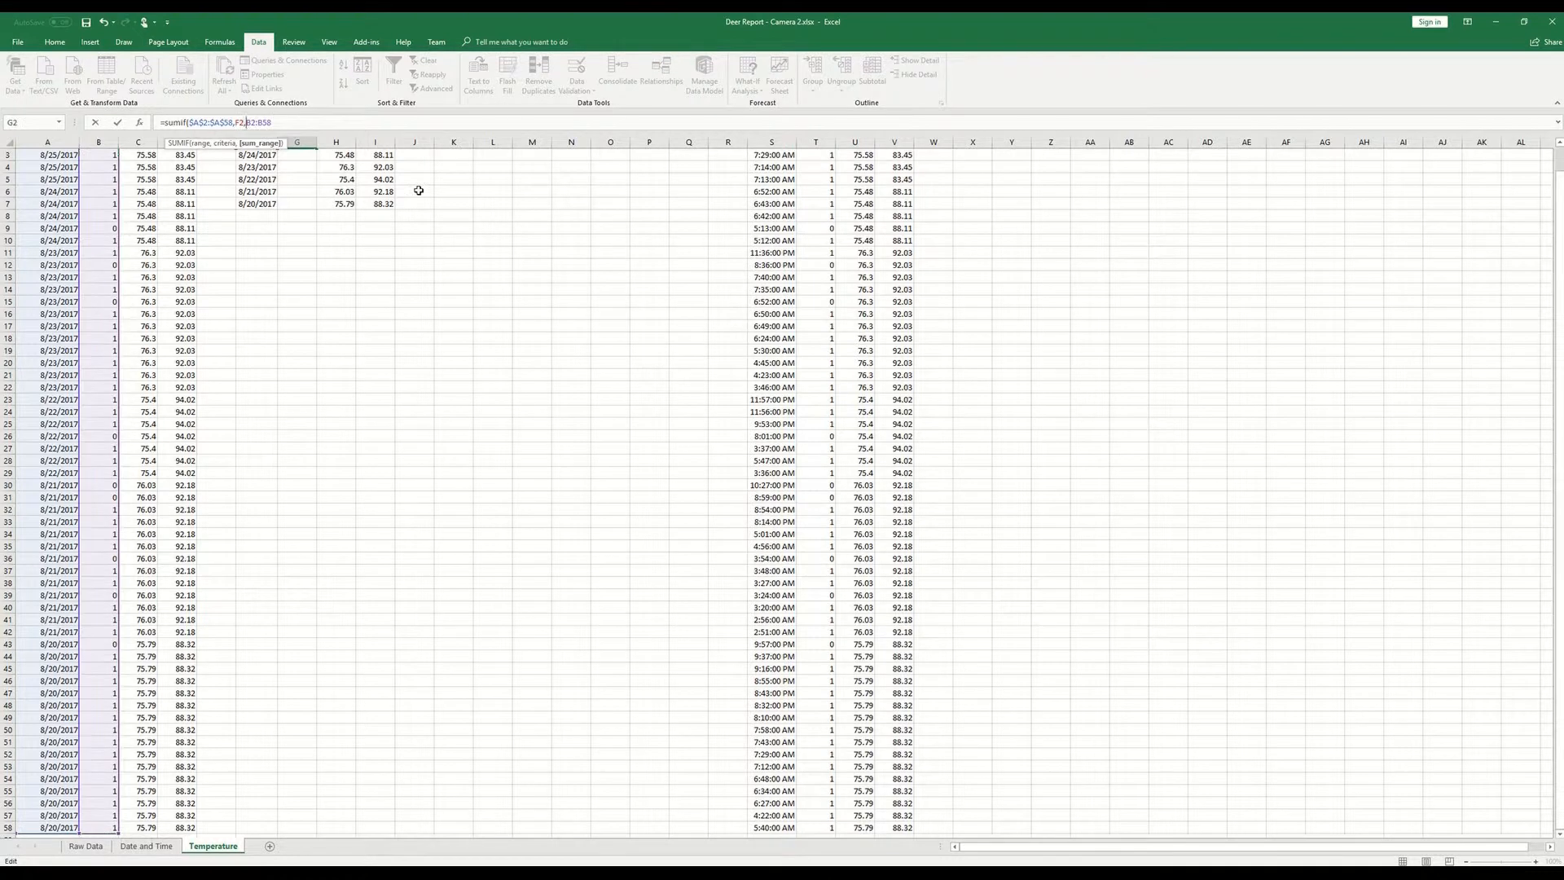
type("$")
key("Right")
type("$")
key("Right")
key("Right")
type("$")
key("Right")
type("$")
key("Return")
- Fill the SUMIF formula from G2 down through G7
scroll(419, 189, "up", 1)
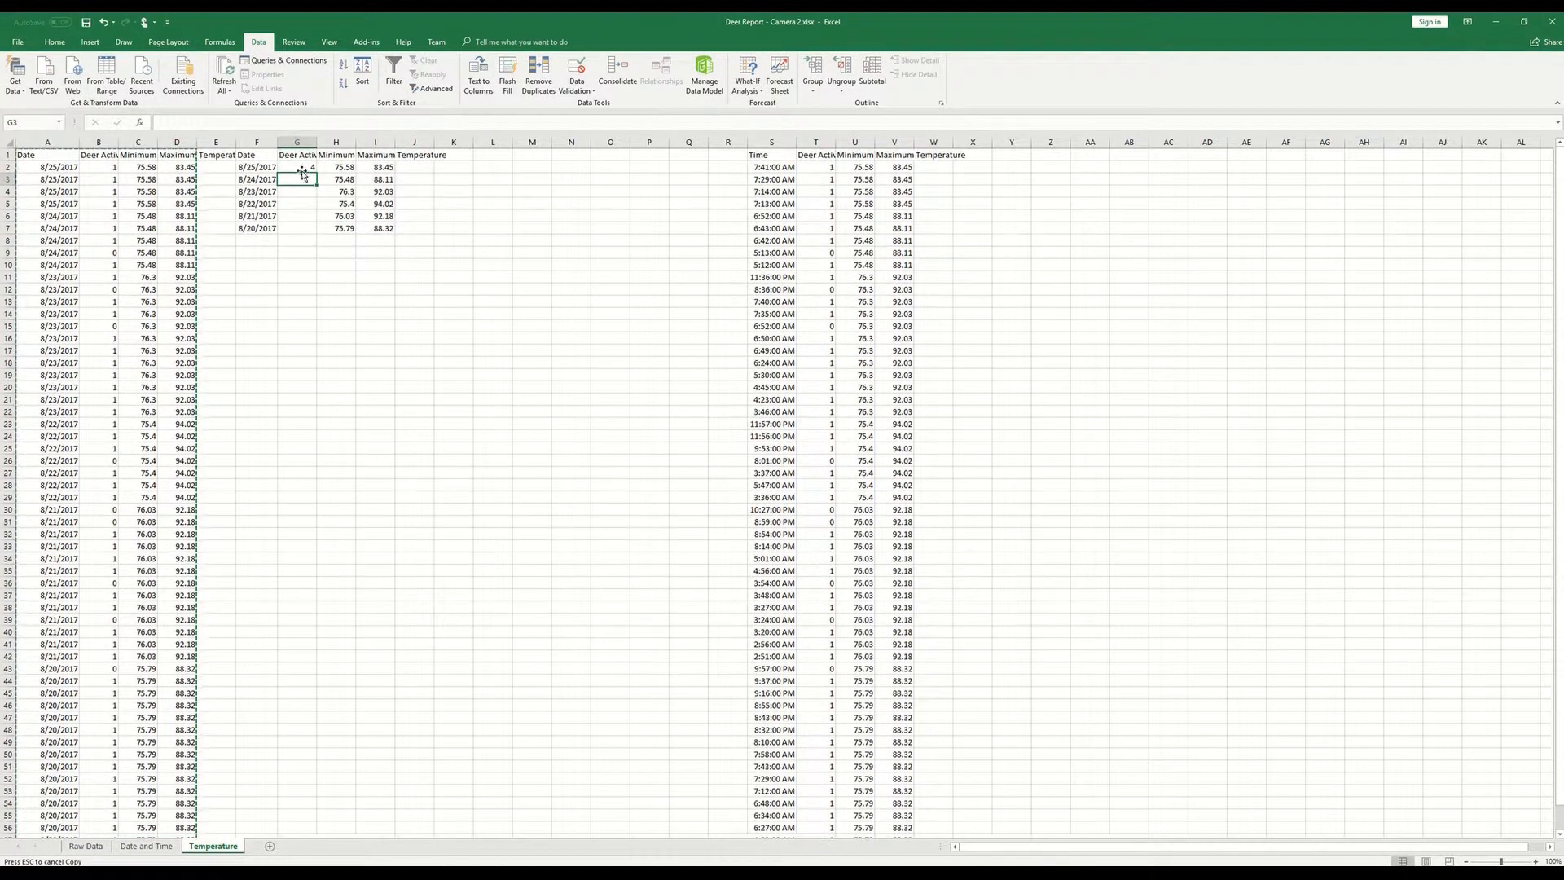
left_click(302, 167)
double_click(317, 173)
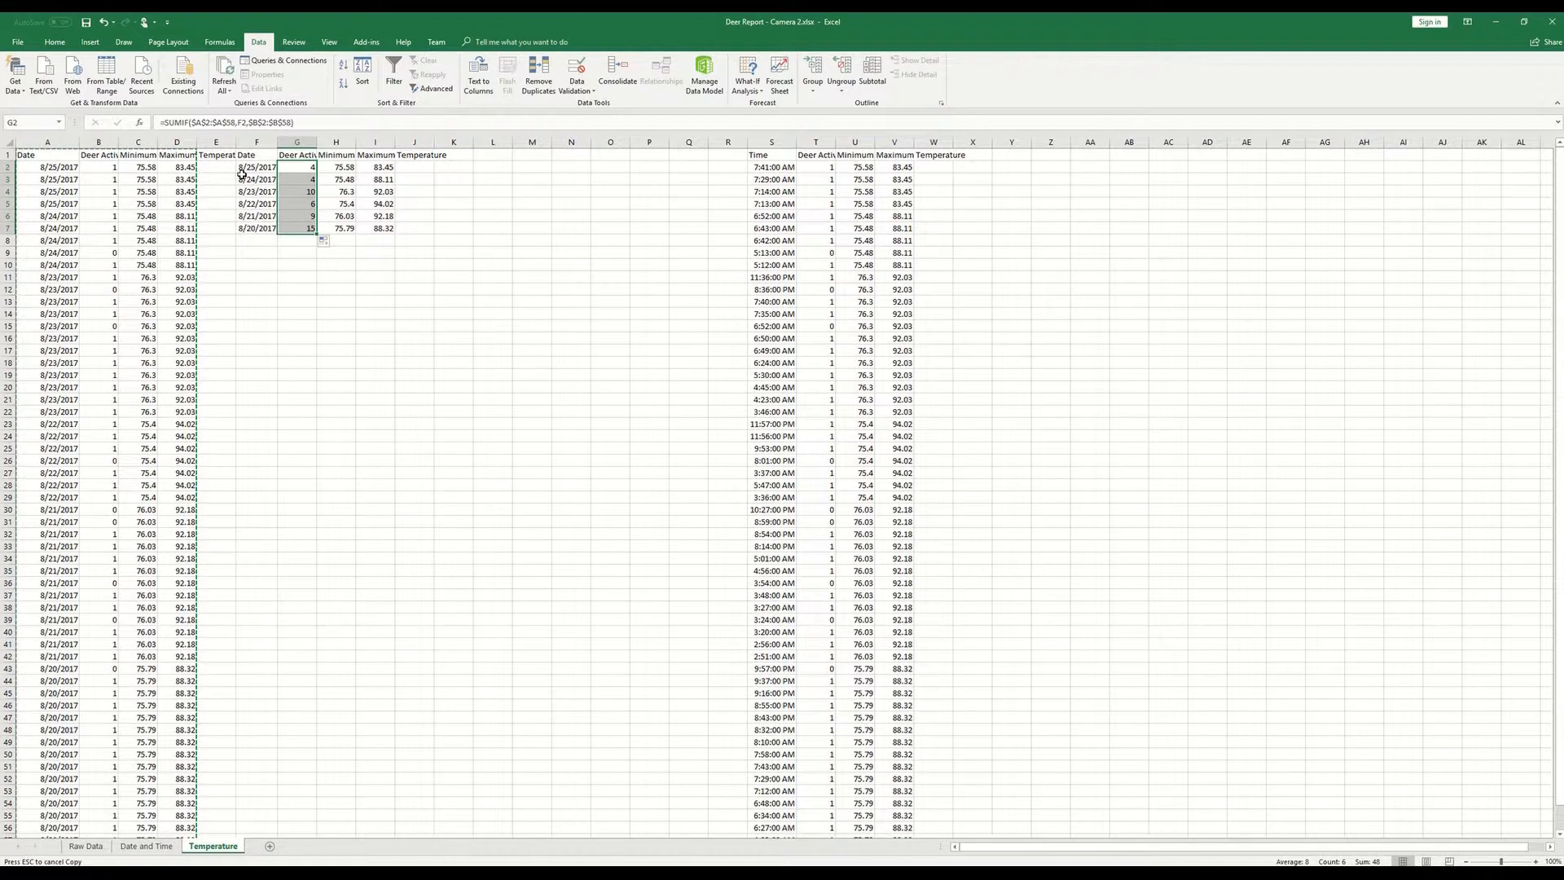
- Inspect the cell references in the filled SUMIF formulas in G3 and G4
left_click(306, 181)
left_click(336, 128)
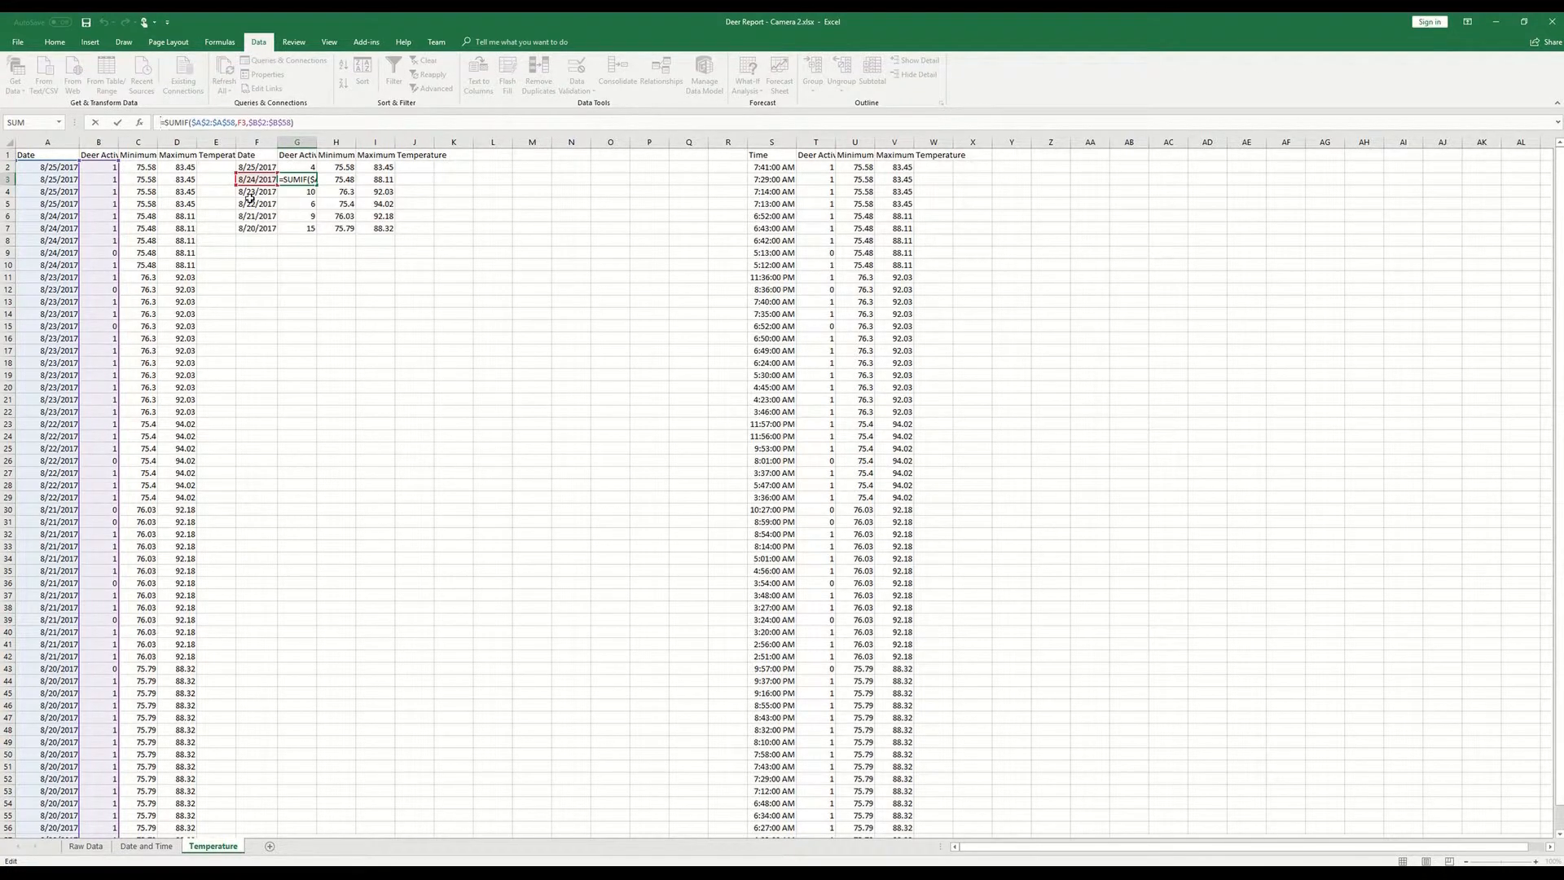
key("Return")
left_click(265, 119)
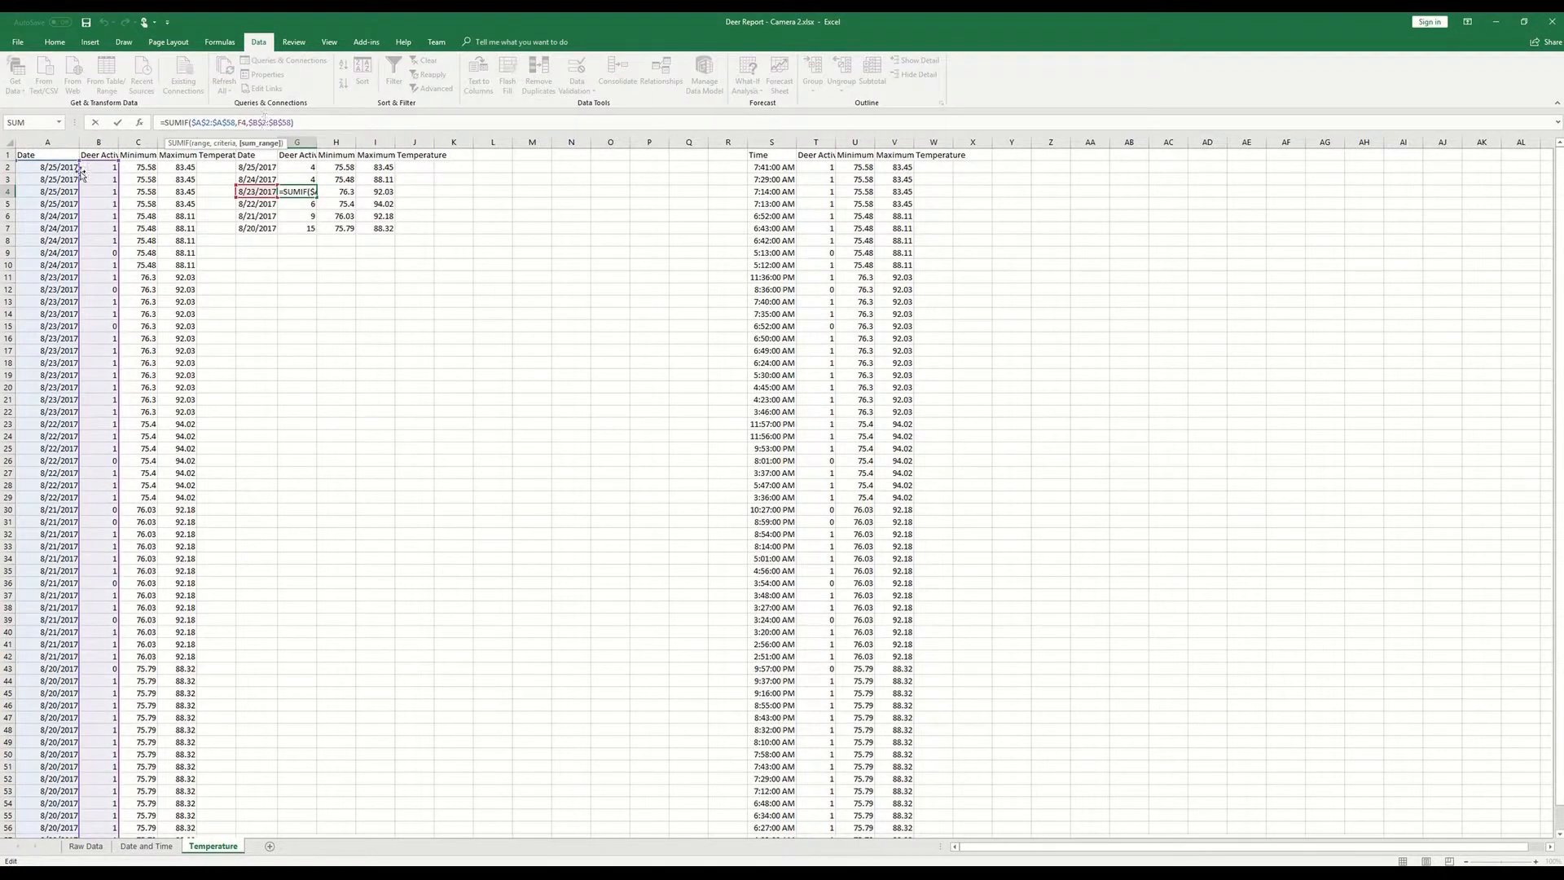
key("Return")
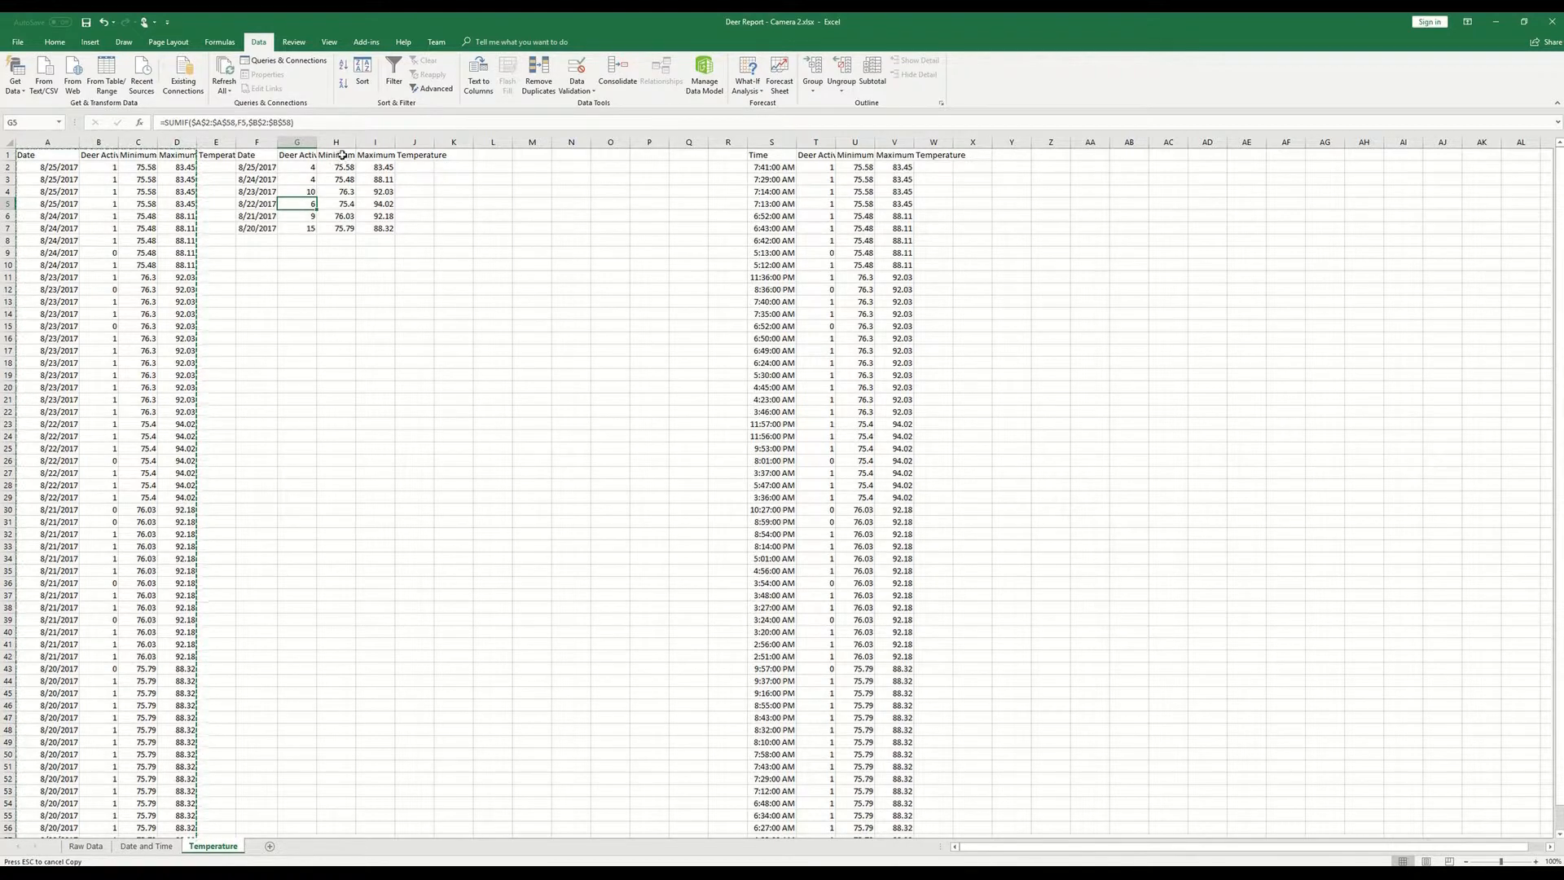
- Enter the header "Average Temperature" in J1
left_click(371, 215)
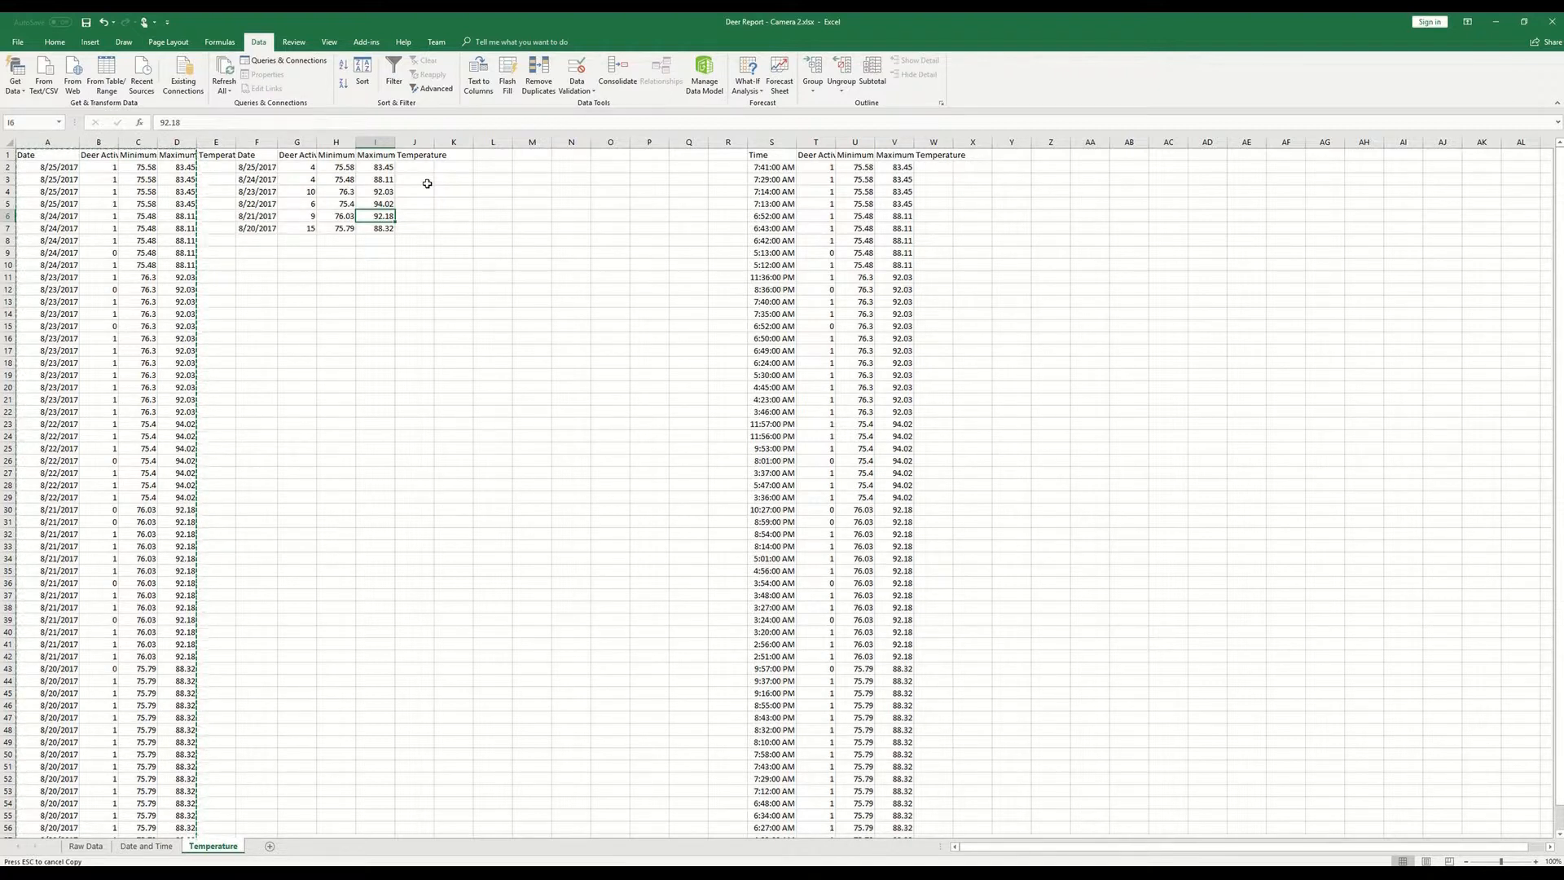
key("Right")
key("Up")
key("Up")
key("Up")
key("Up")
key("Up")
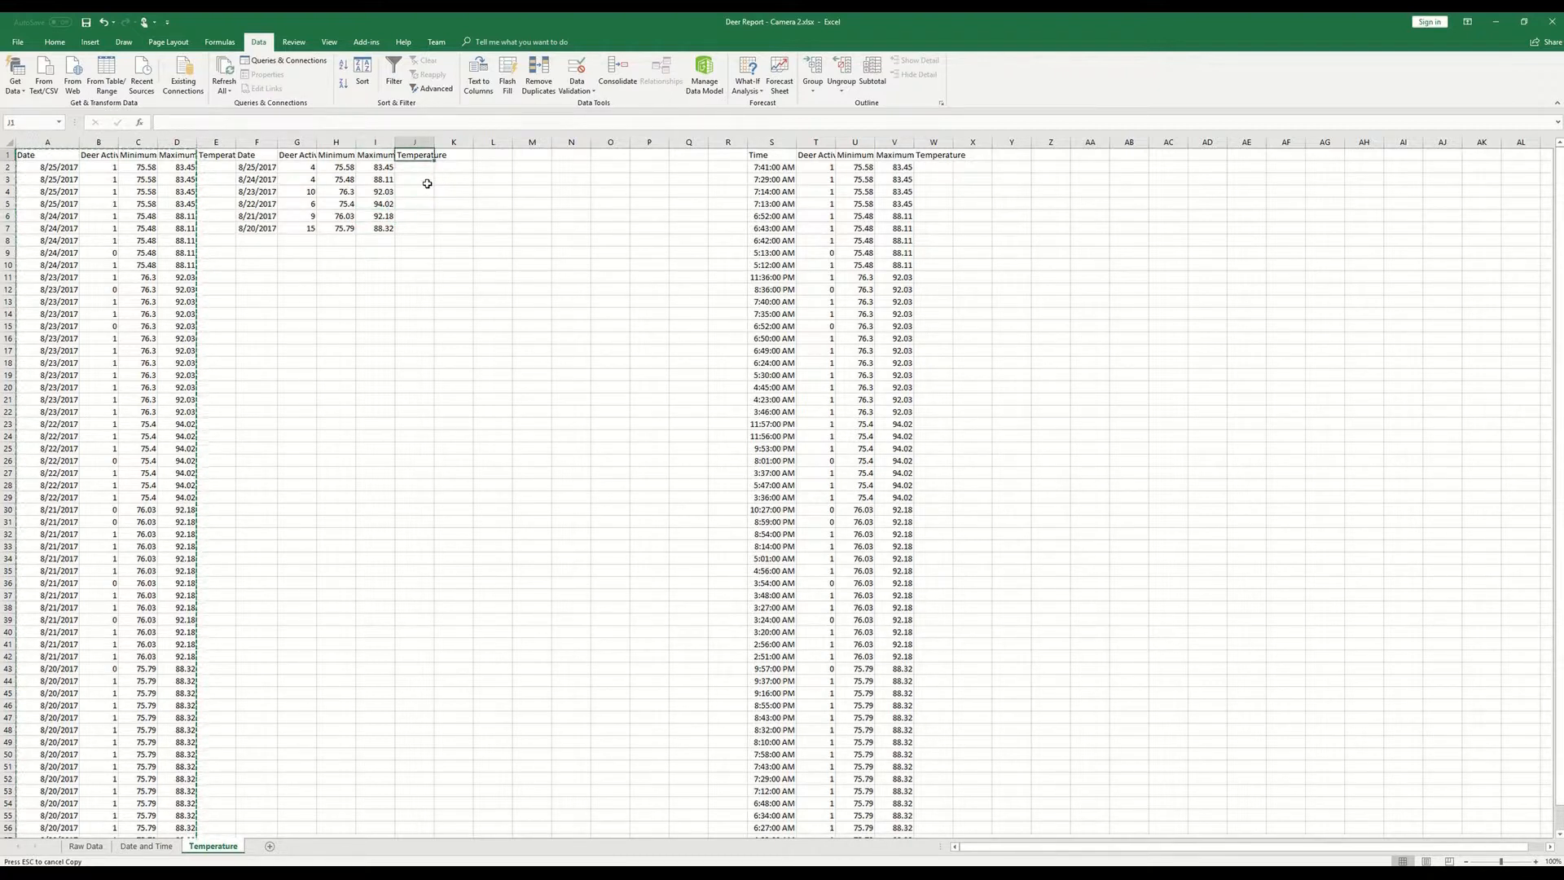
type("Average Temperature")
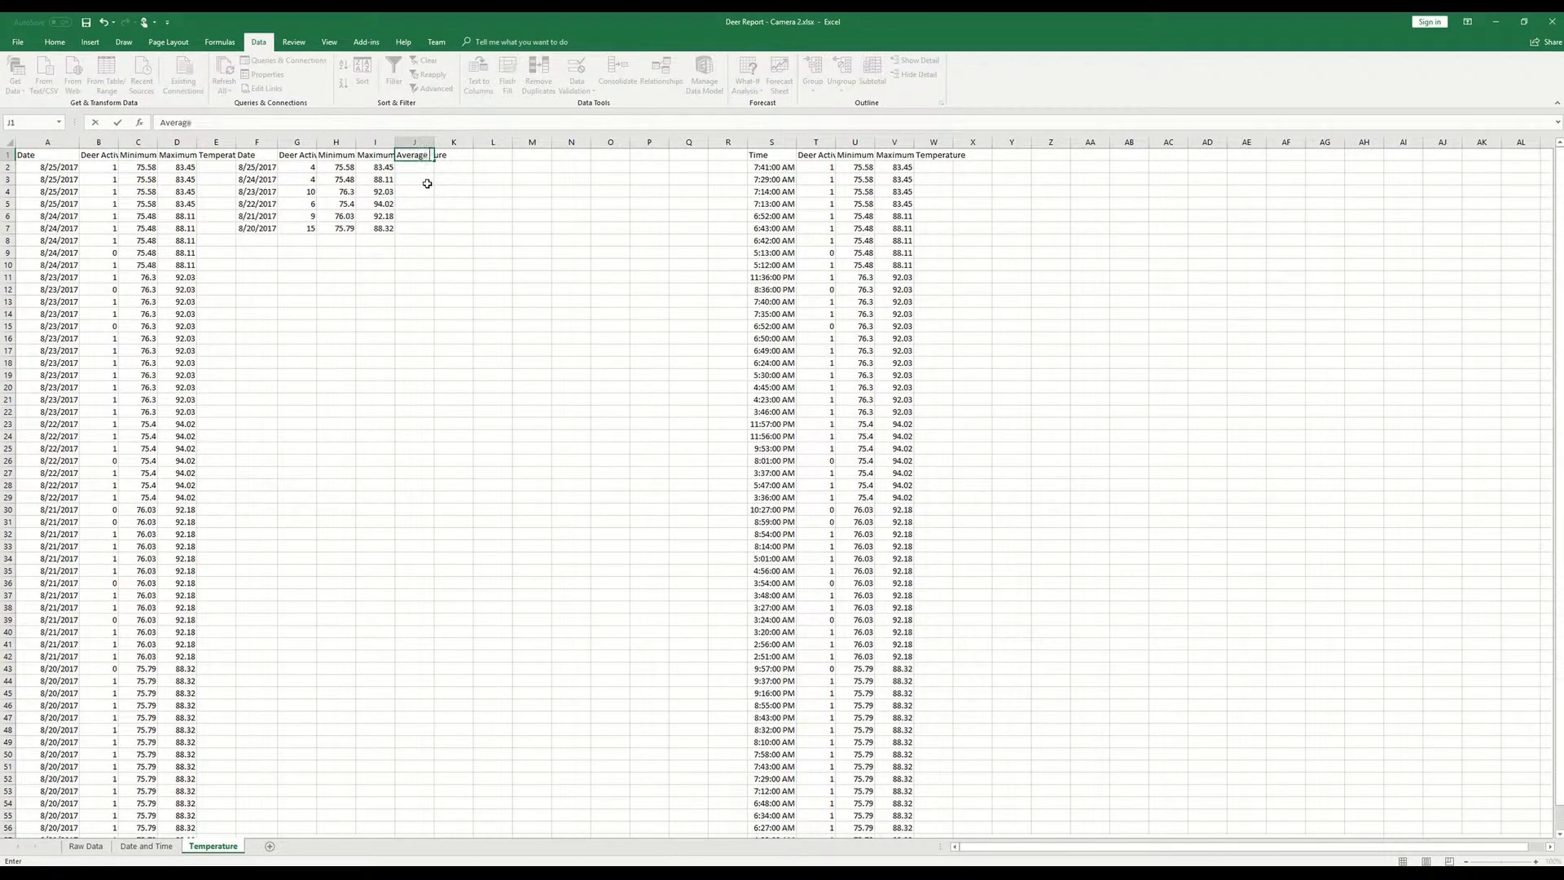
key("Return")
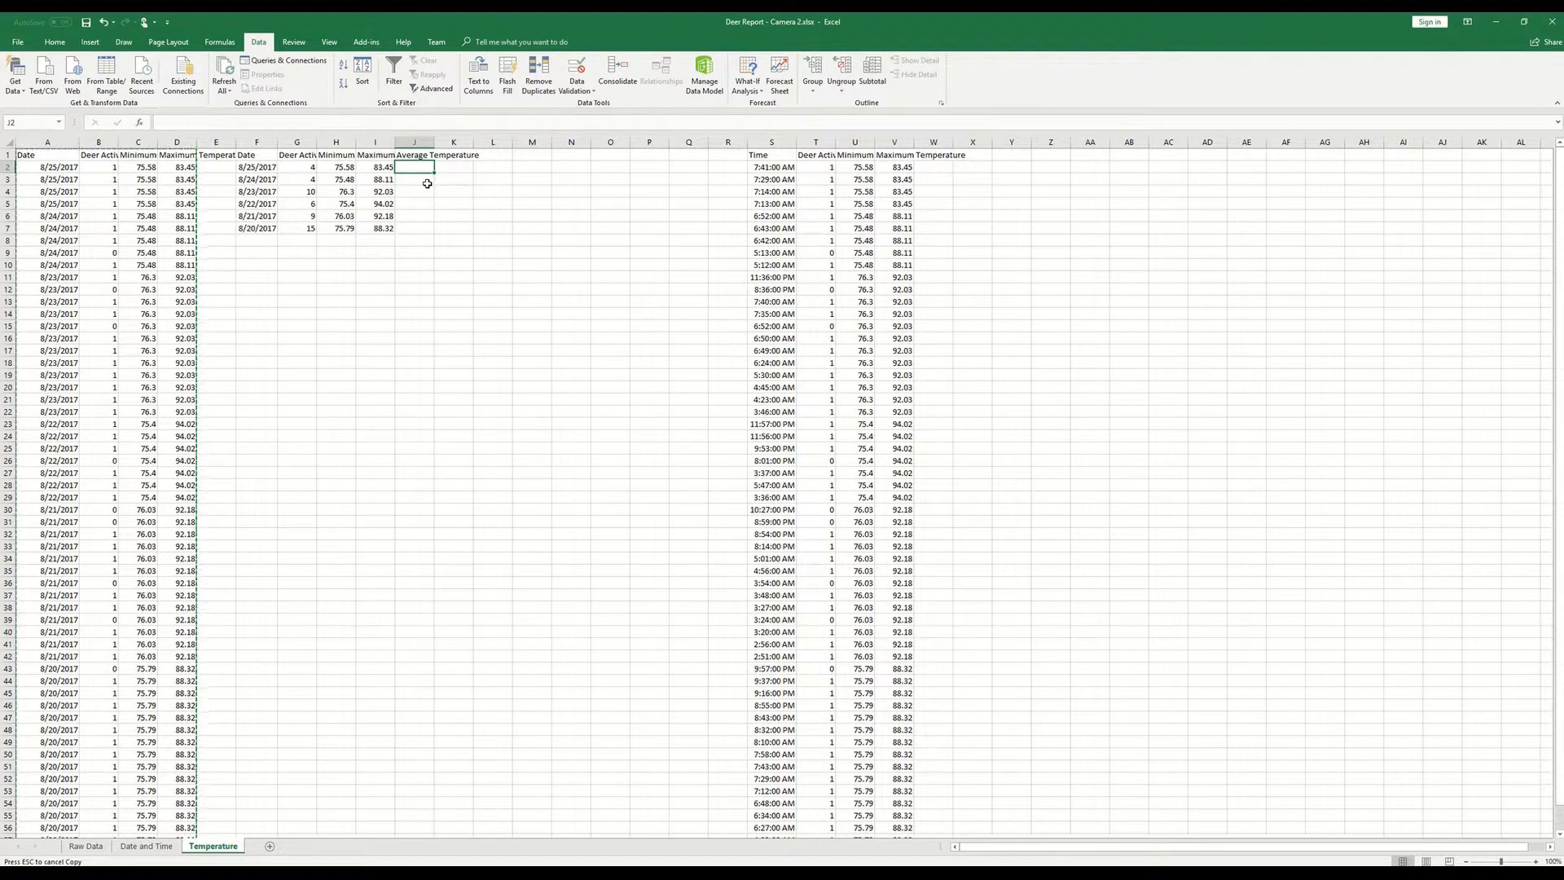
- Enter an AVERAGE formula in J2 that averages the minimum and maximum temperatures in H2 and I2
type("=av")
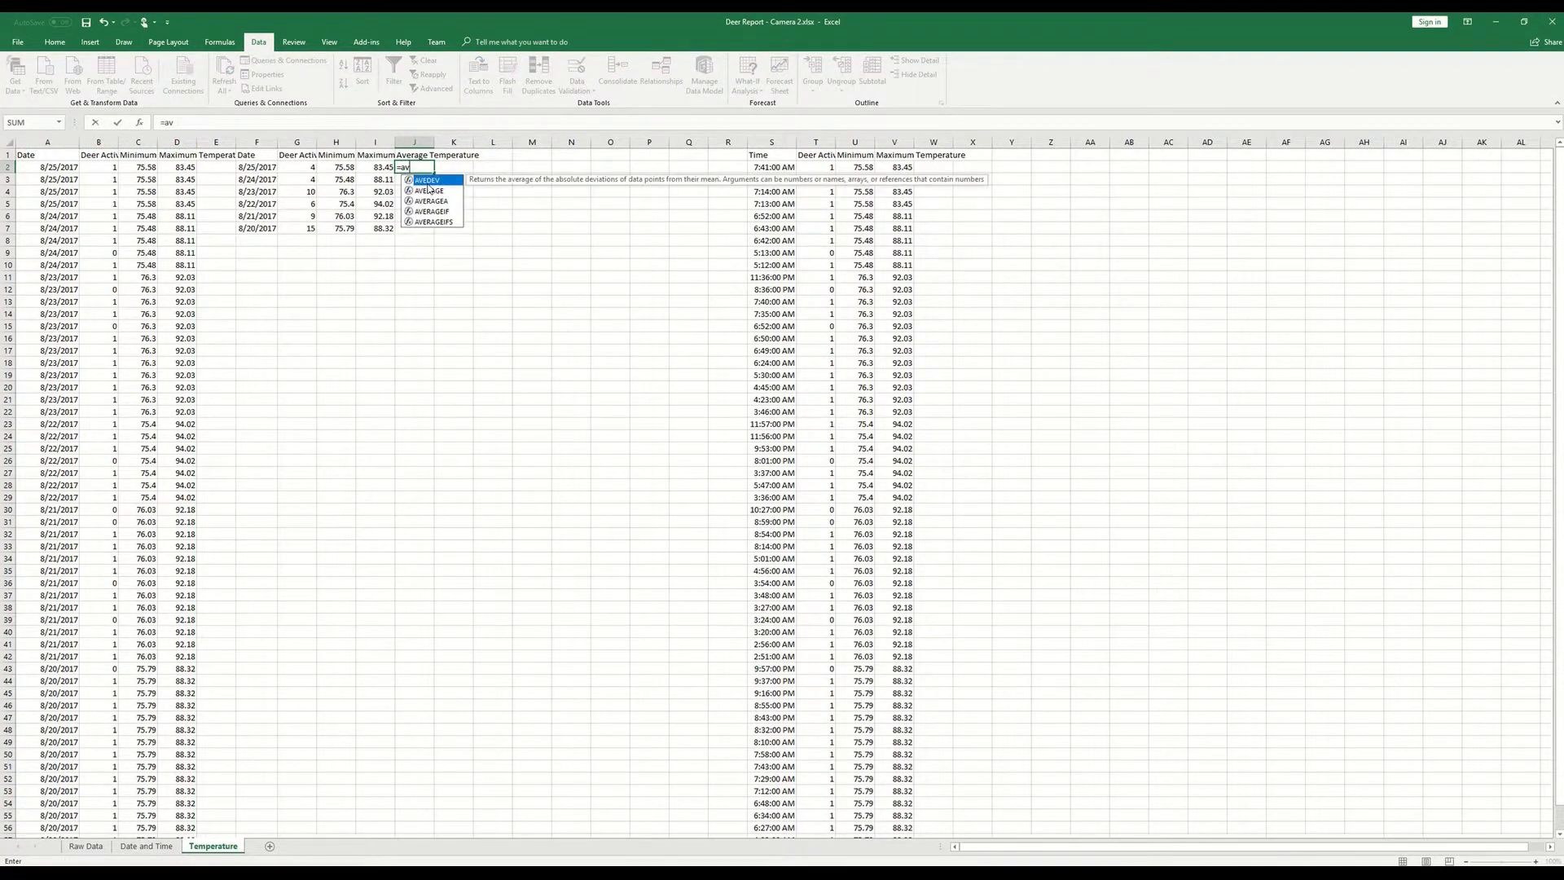
type("erage(")
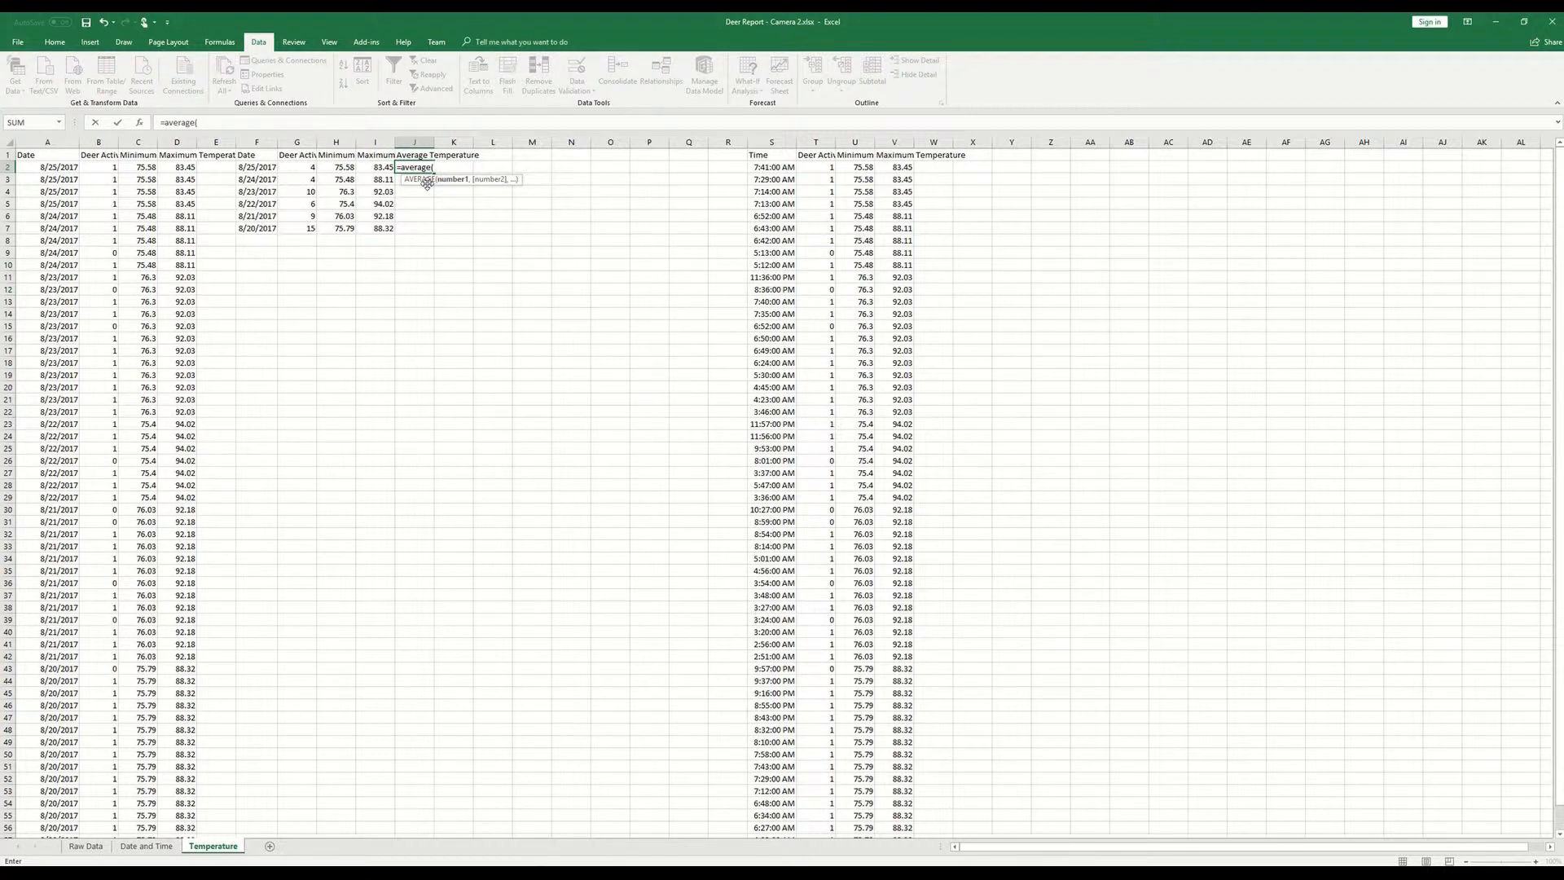
key("Left")
key("Left")
key("shift+Right")
key("BackSpace")
key("BackSpace")
key("BackSpace")
type(",")
key("Right")
key("Return")
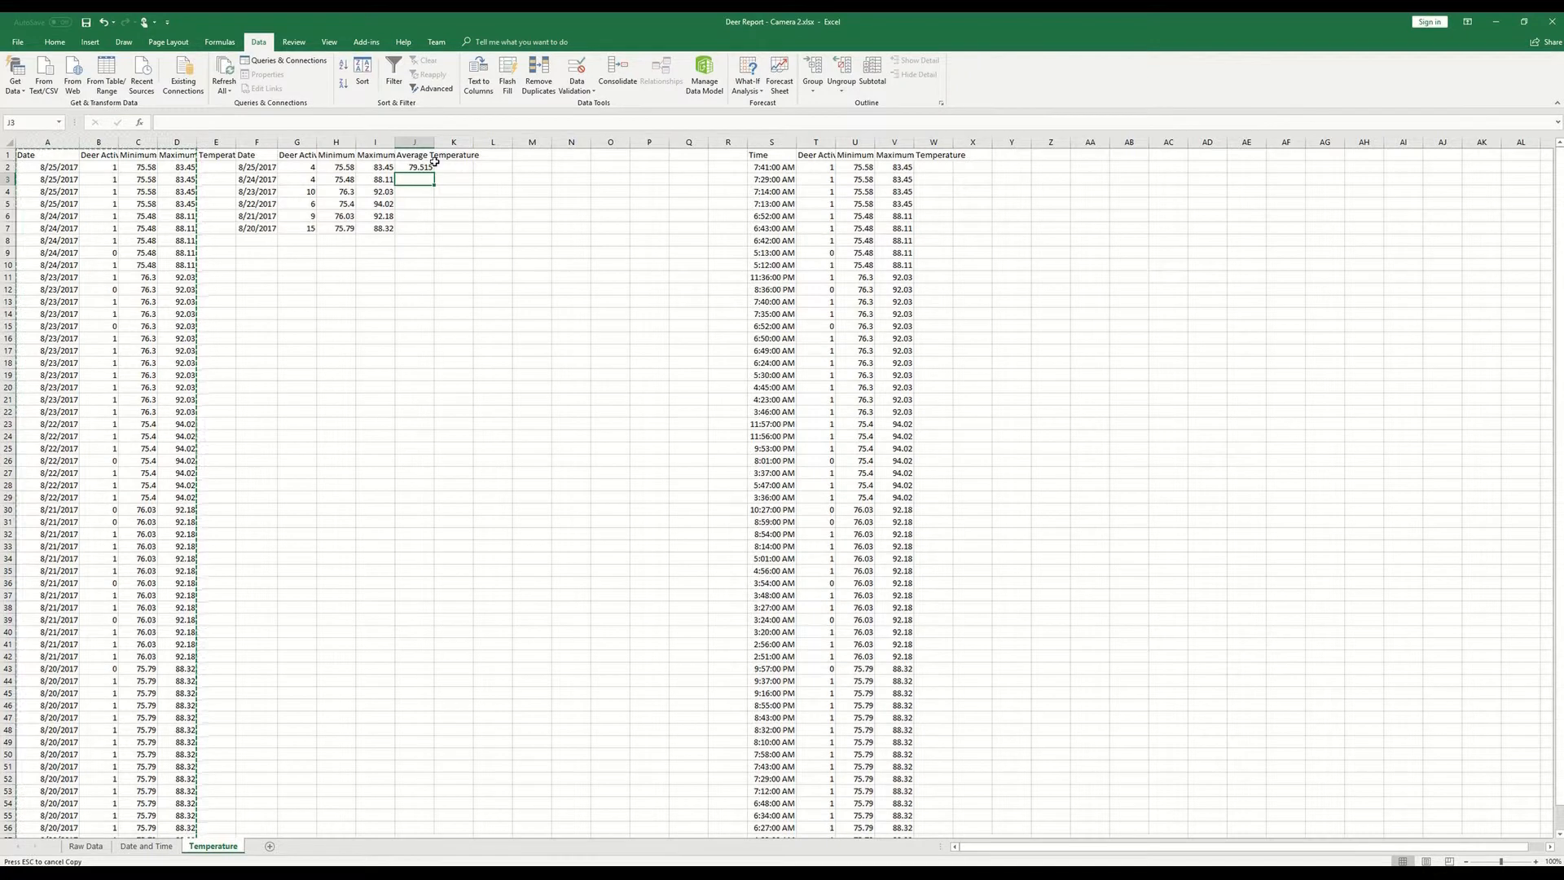
- Calculate the average temperature in J3 with a manual formula based on the parenthesised sum (H3+I3)
type("=(")
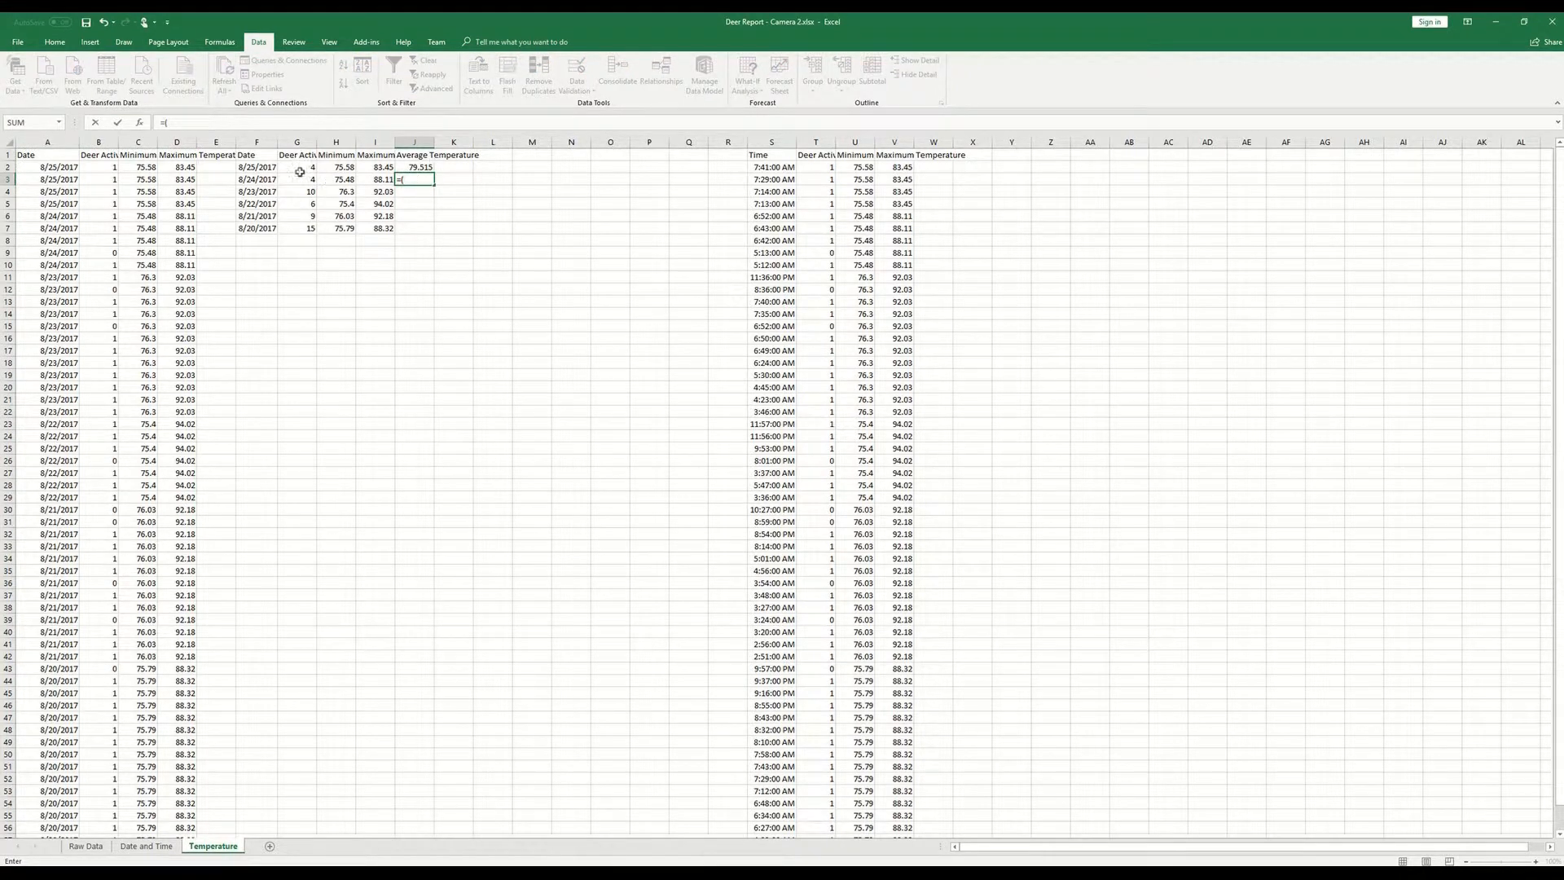
left_click(334, 180)
left_click(385, 180)
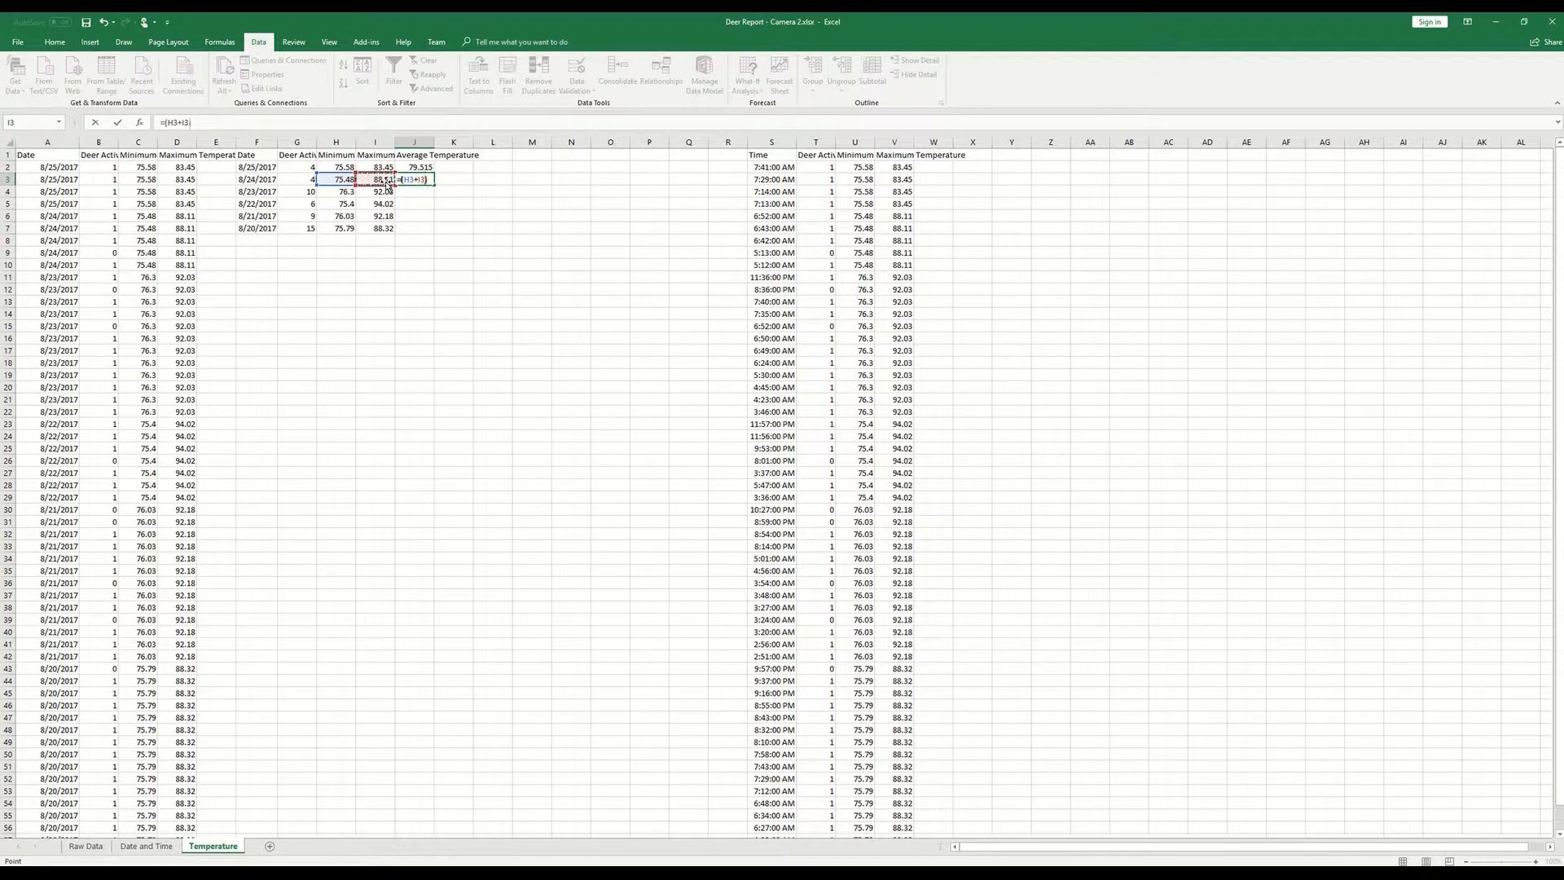
key("Return")
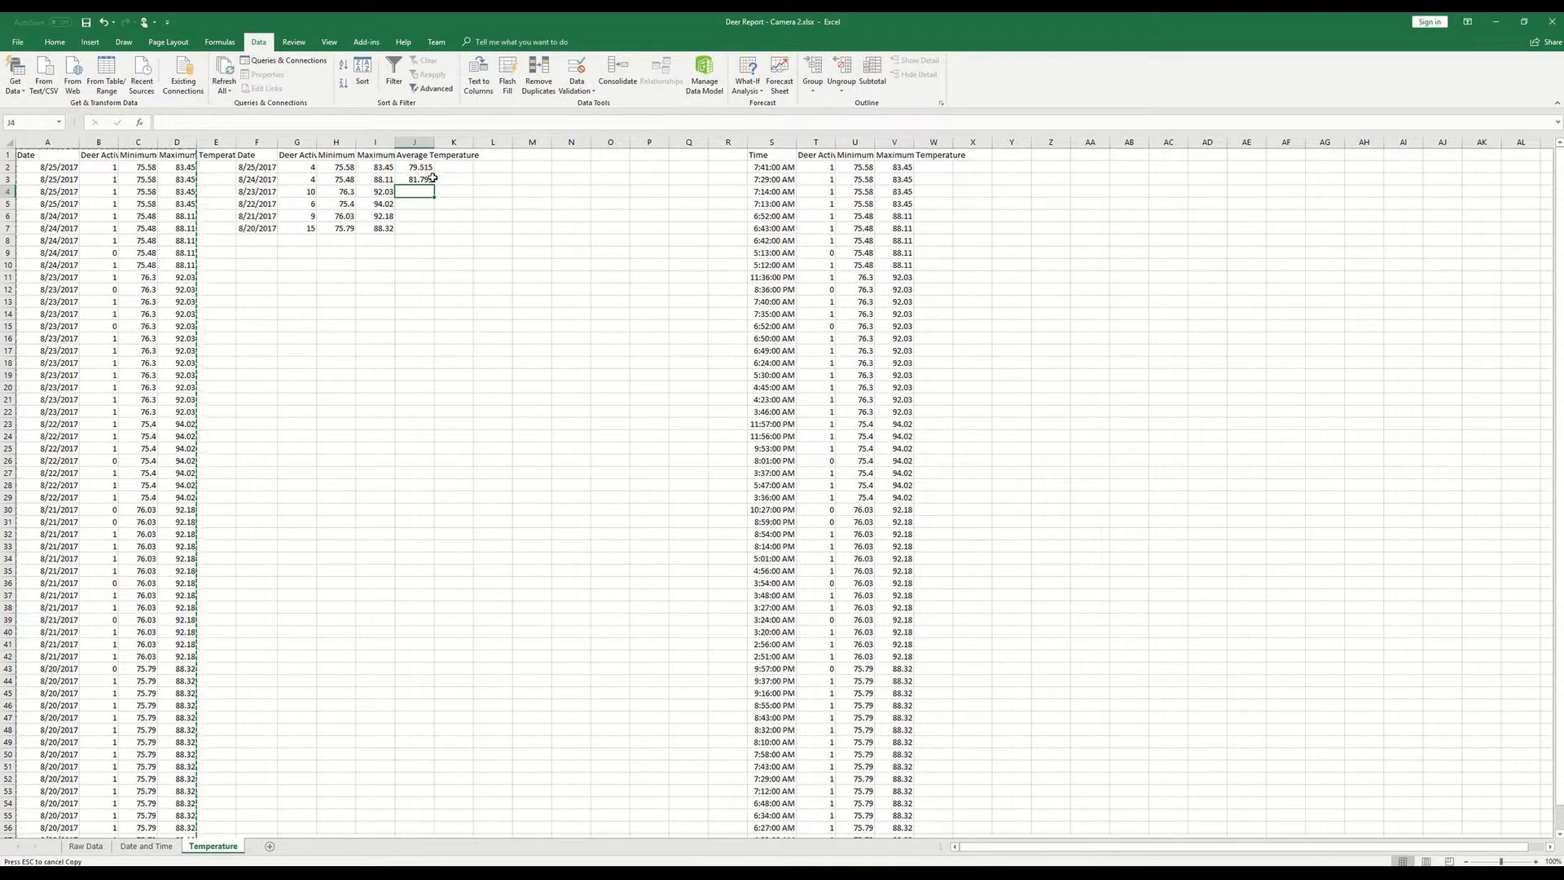
- Fill the AVERAGE formula from J2 down through J7 and check the filled formula in J3
left_click(431, 168)
left_click_drag(434, 177, 437, 231)
key("ctrl+c")
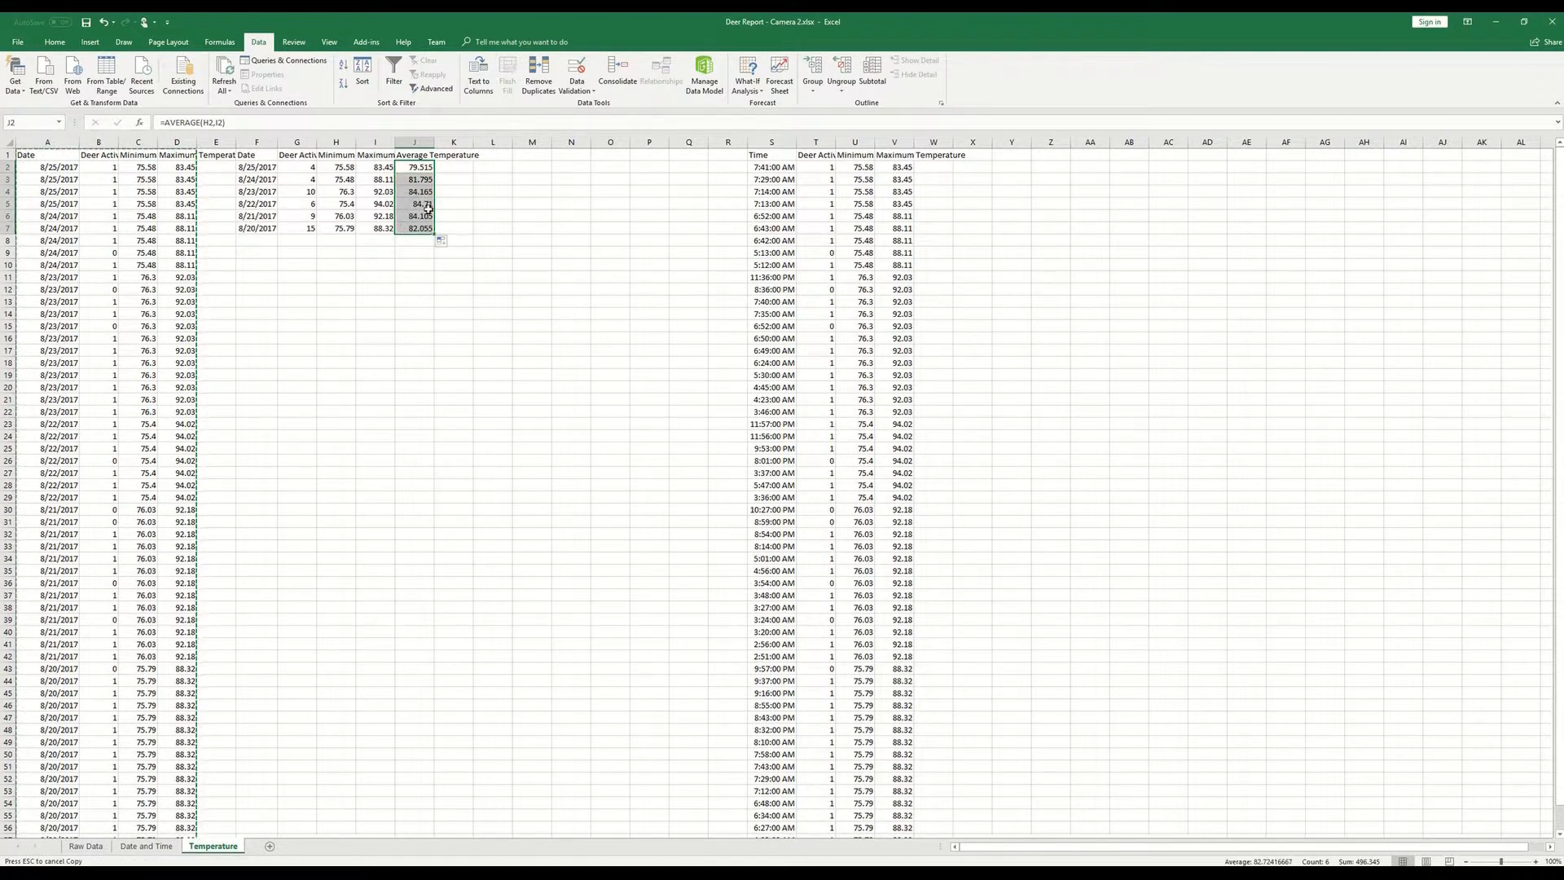
left_click(416, 176)
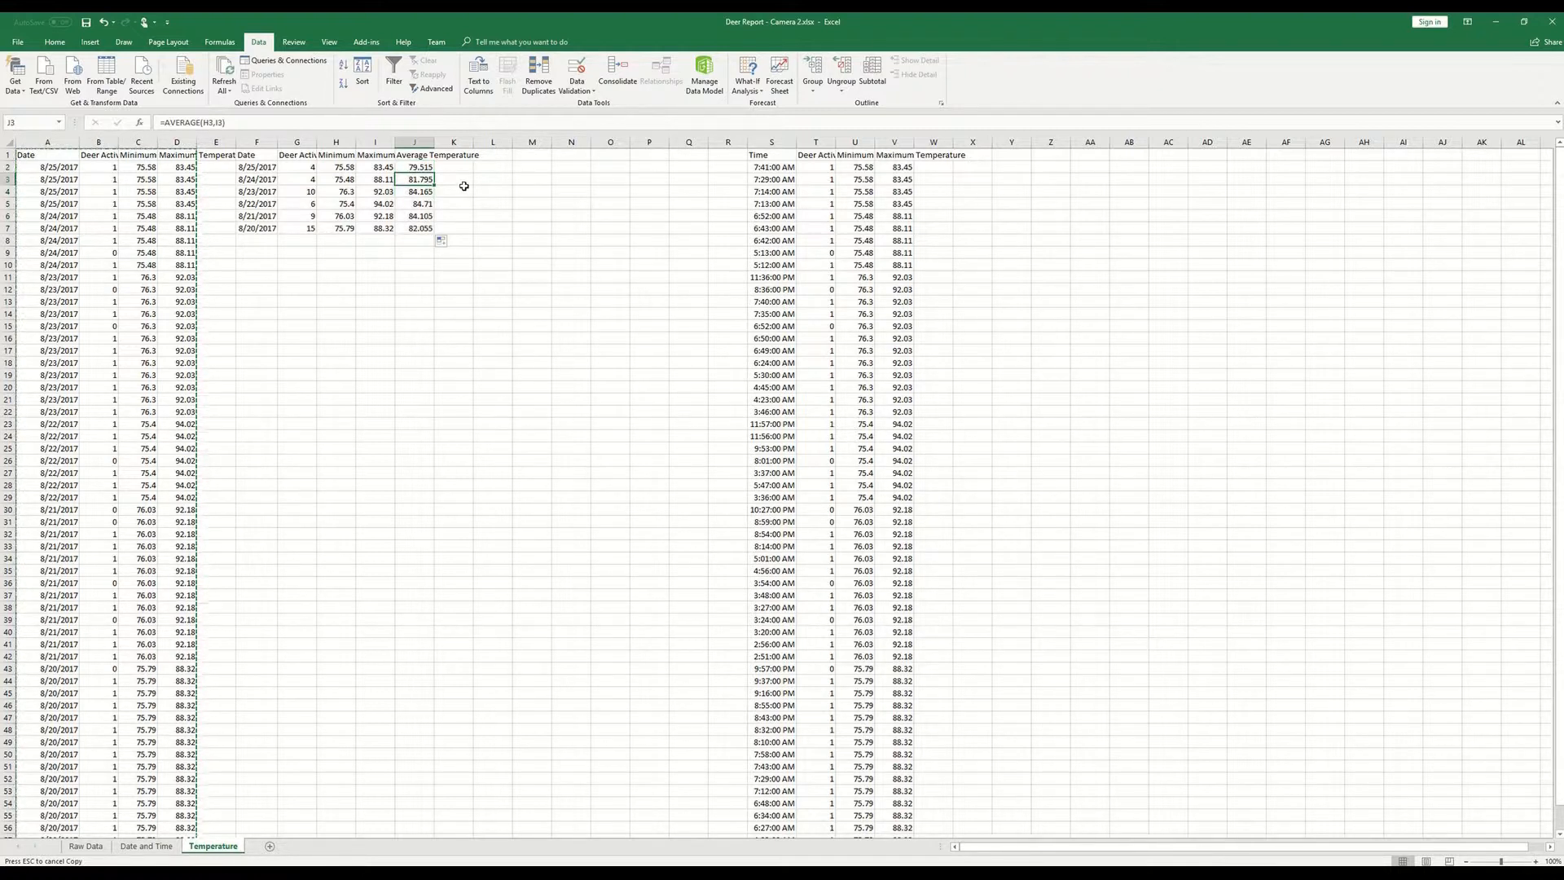
- Insert a basic 2-D line chart from the daily summary table in F1:J7
key("Up")
key("Up")
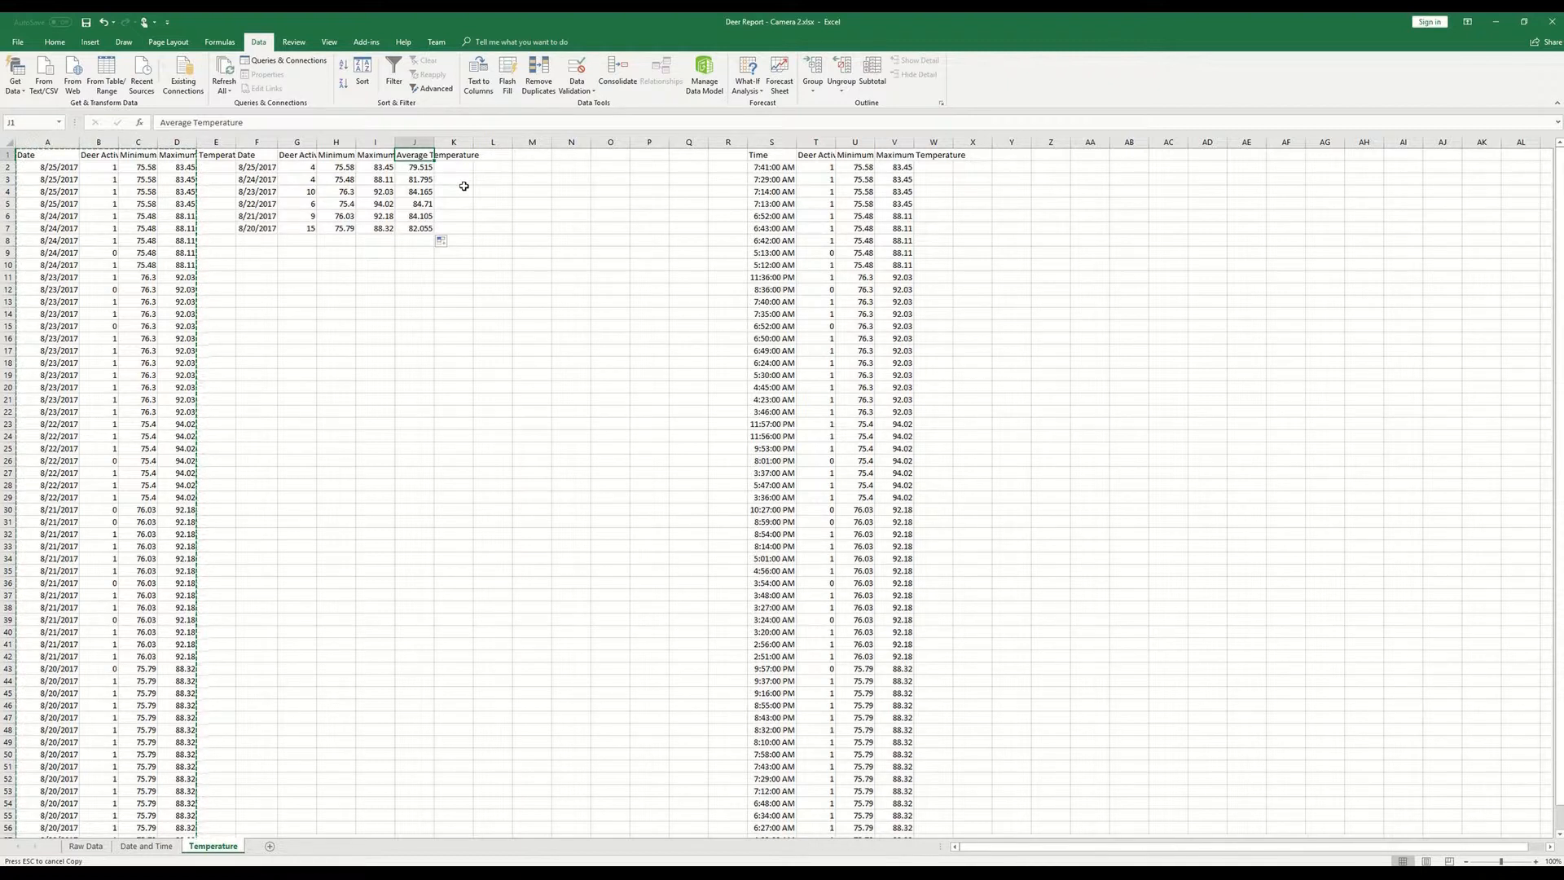
key("Left")
key("Left")
key("Left")
key("Left")
key("ctrl+shift+Right")
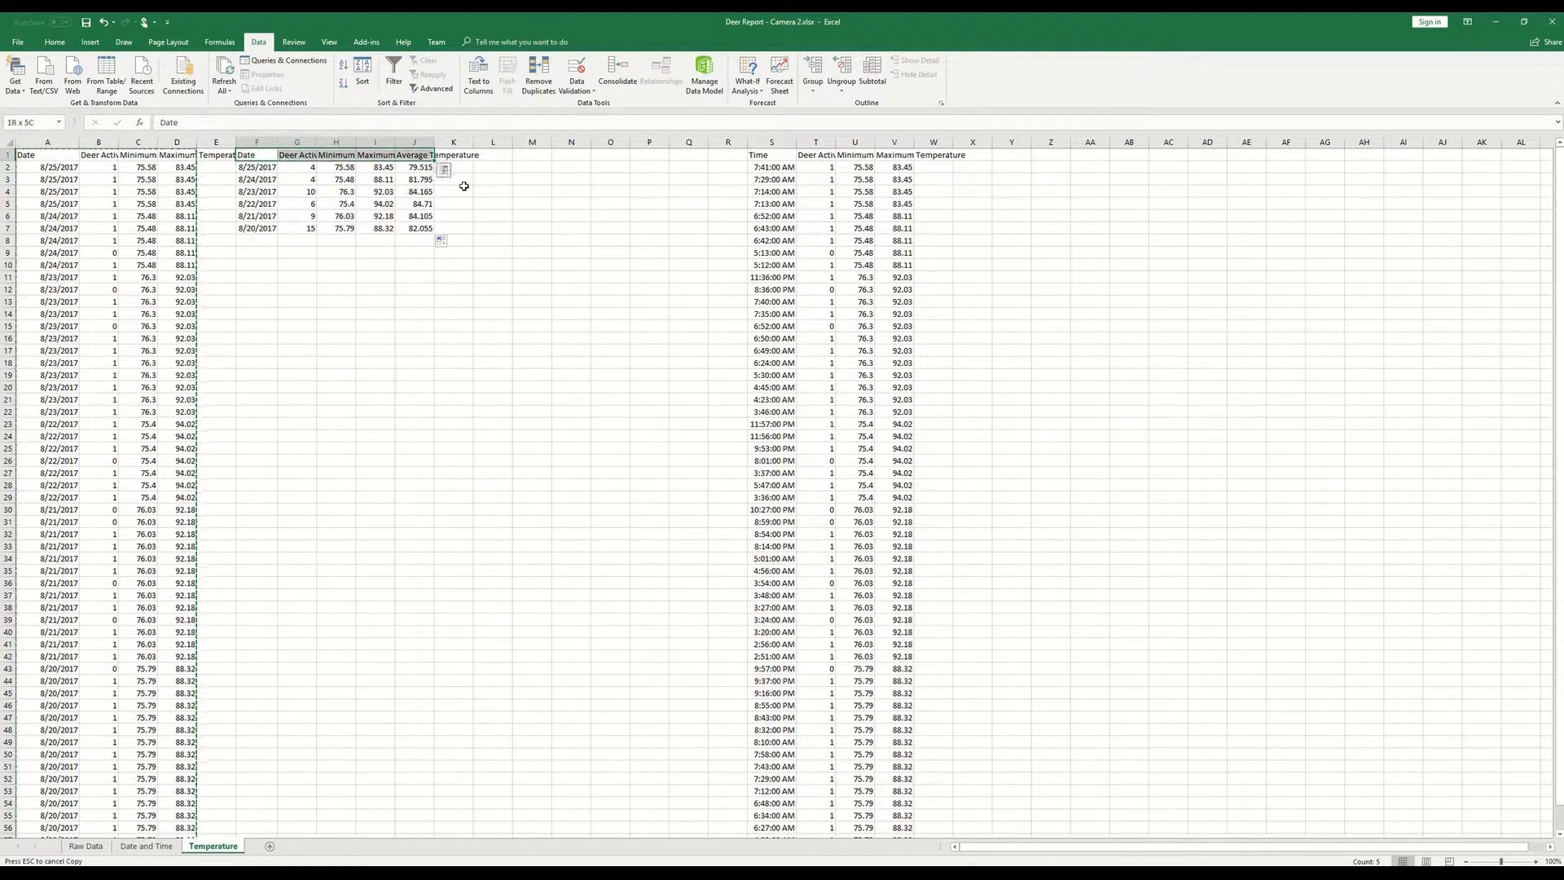
key("ctrl+shift+Down")
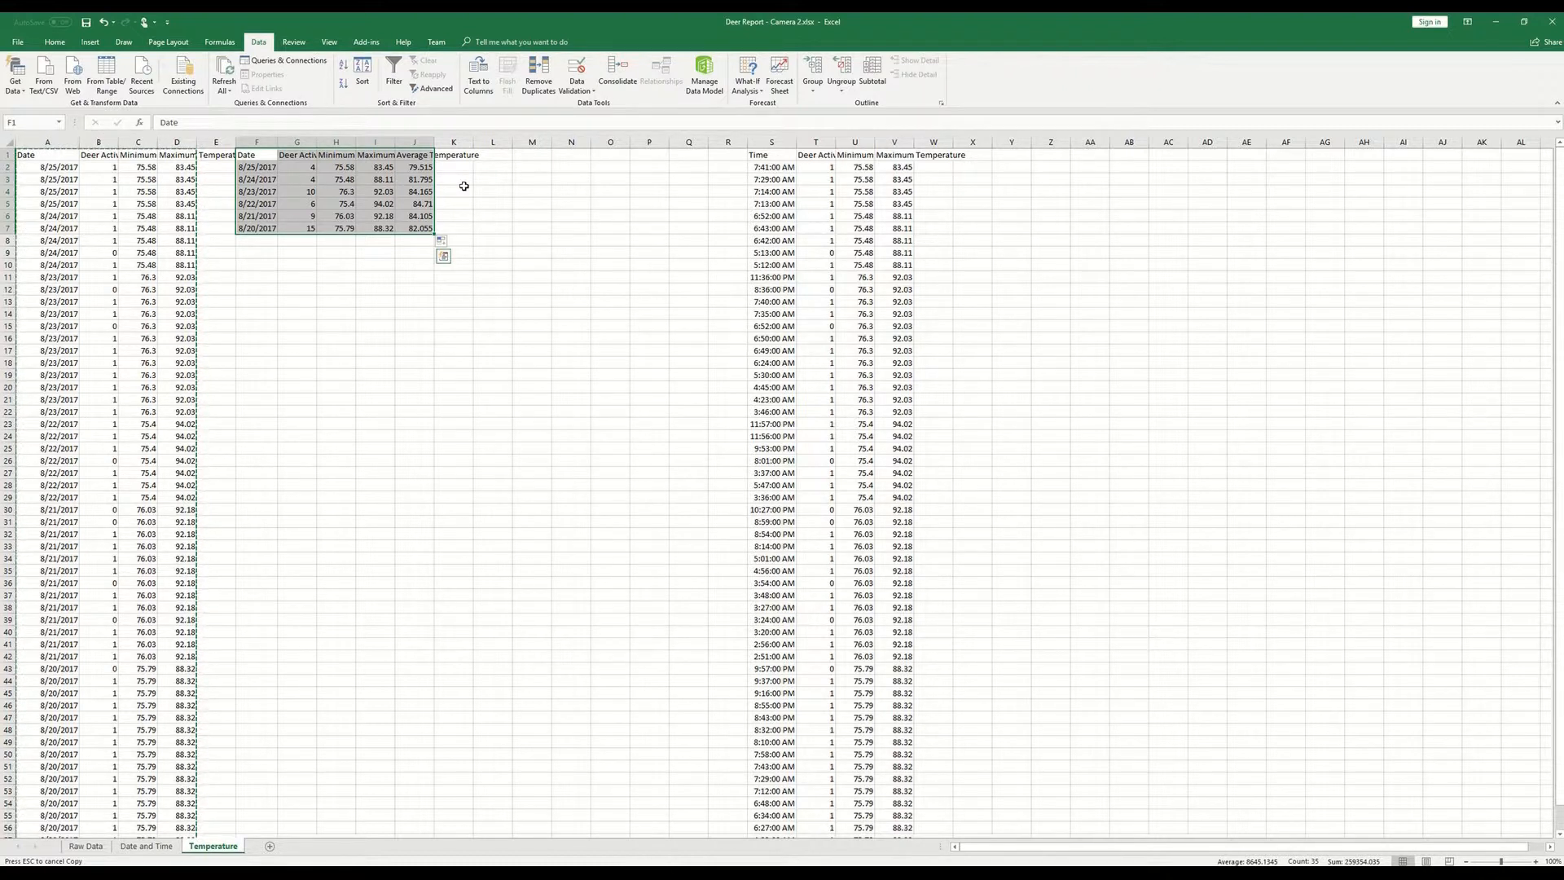
key("shift+Left")
key("shift+Left")
key("shift+Left")
key("shift+Left")
key("ctrl+shift+Right")
left_click_drag(262, 157, 254, 227)
key("ctrl+shift+Right")
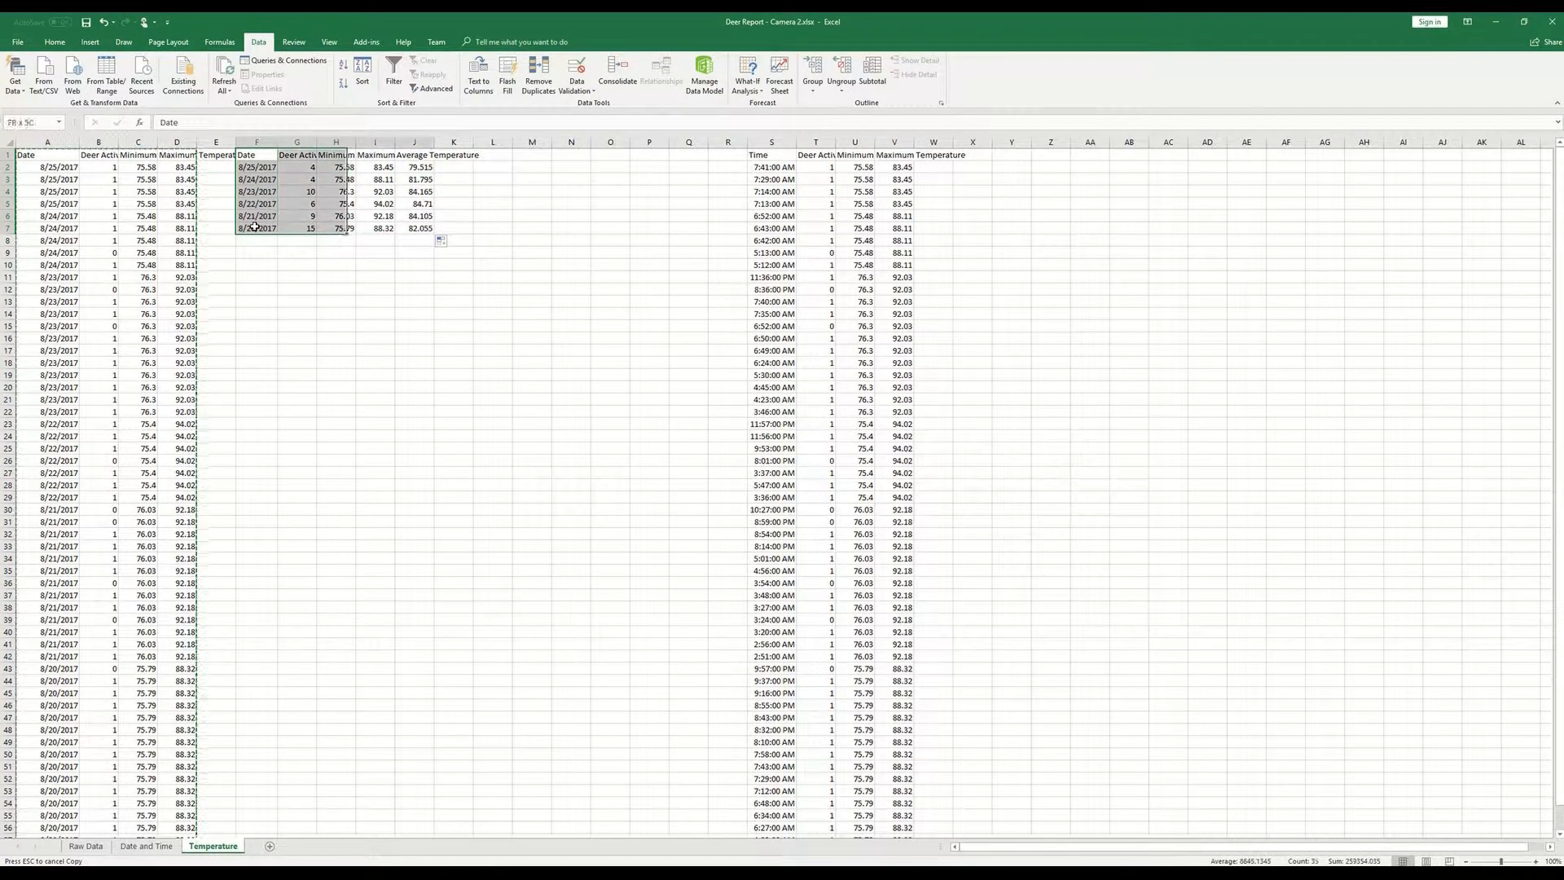
left_click(90, 42)
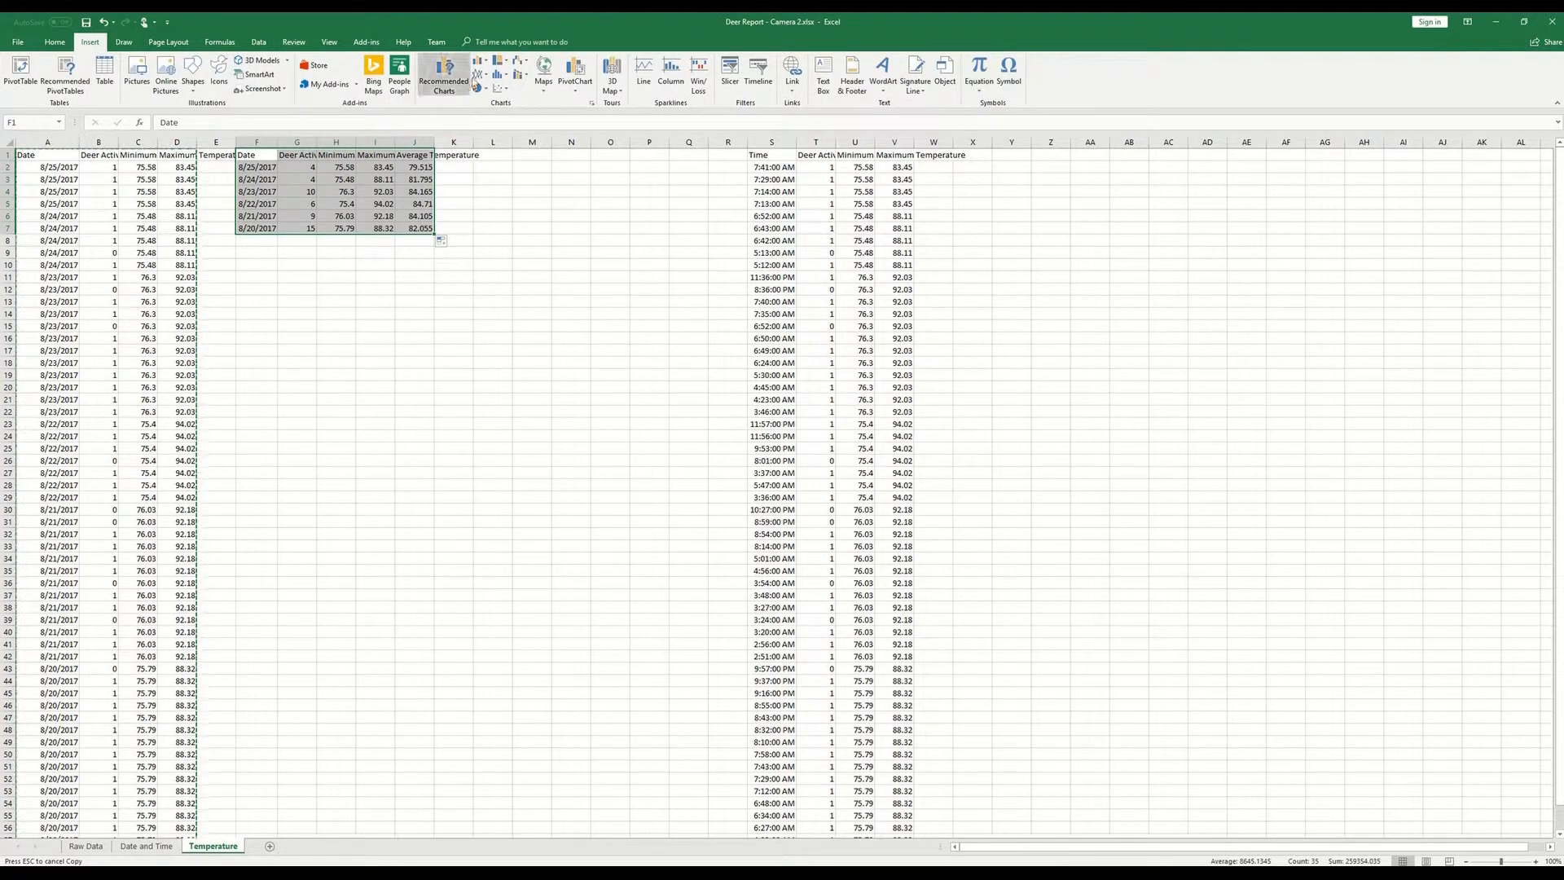
left_click(476, 75)
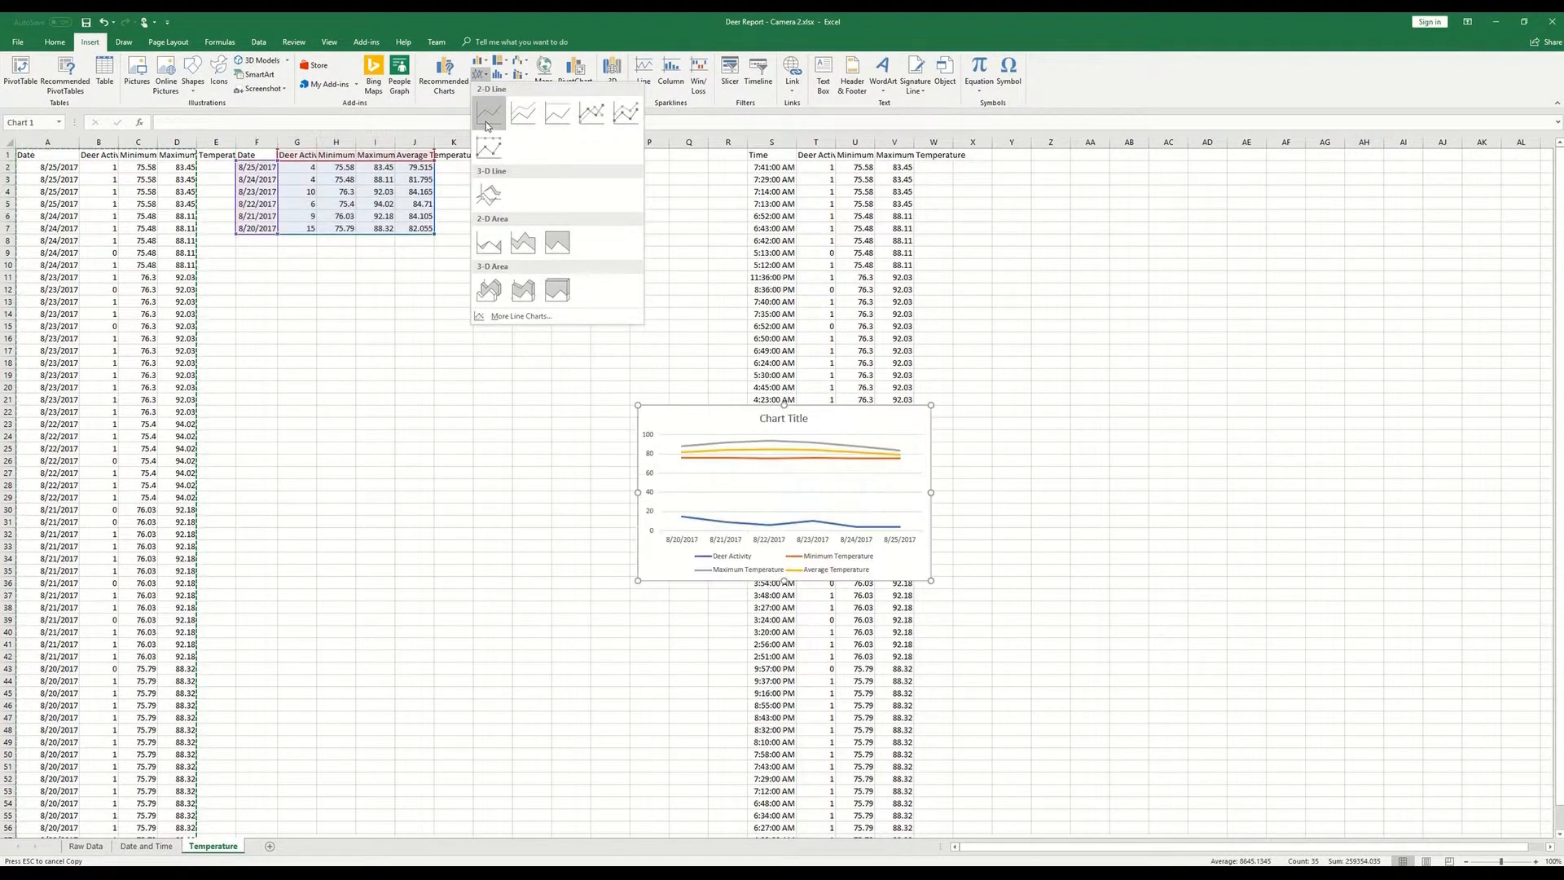
left_click(488, 112)
- Move the line chart directly beneath the daily summary table and enlarge it
left_click_drag(851, 417, 495, 311)
left_click_drag(576, 473, 736, 531)
mouse_move(640, 310)
left_mouse_down()
mouse_move(562, 310)
mouse_move(622, 300)
left_mouse_up()
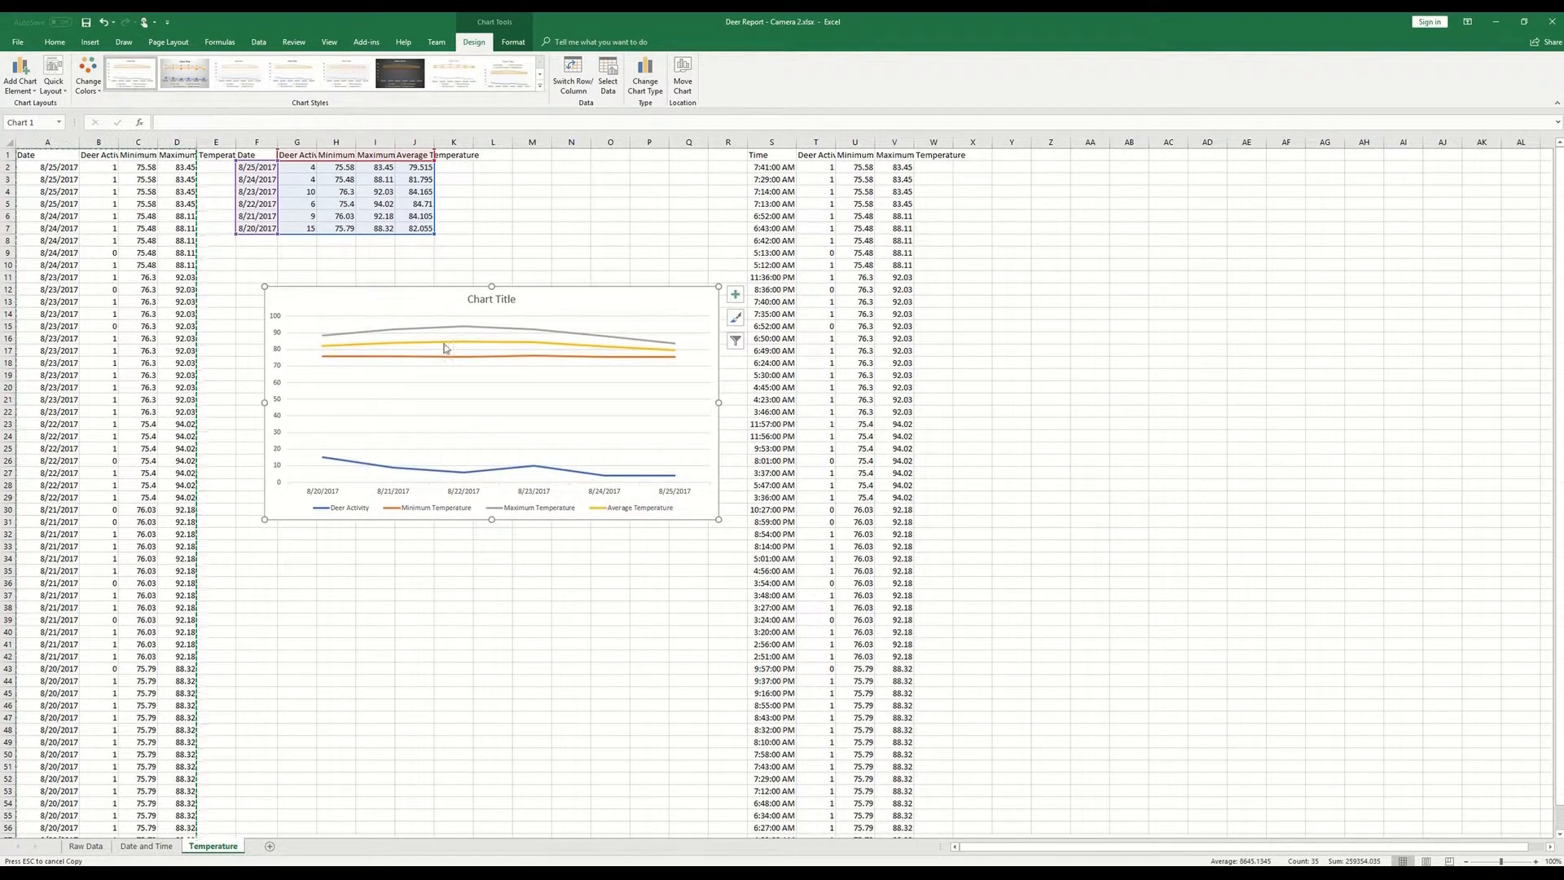
- Change the chart title to "Deer Activity by Temperature (Daily)"
mouse_move(444, 334)
left_click(498, 301)
double_click(497, 302)
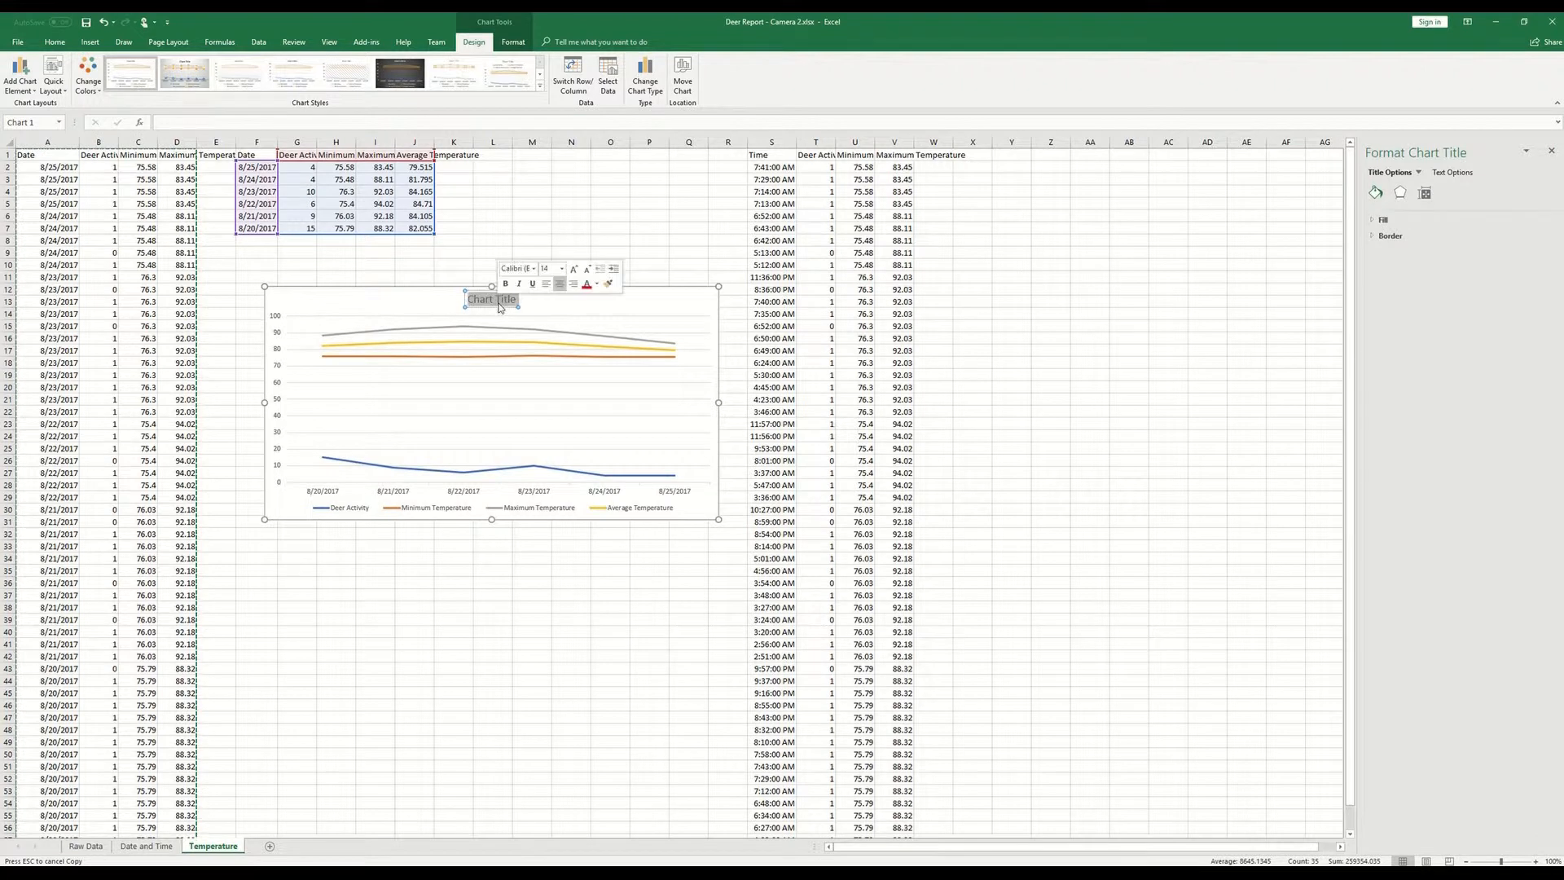
type("Deer ACtivity")
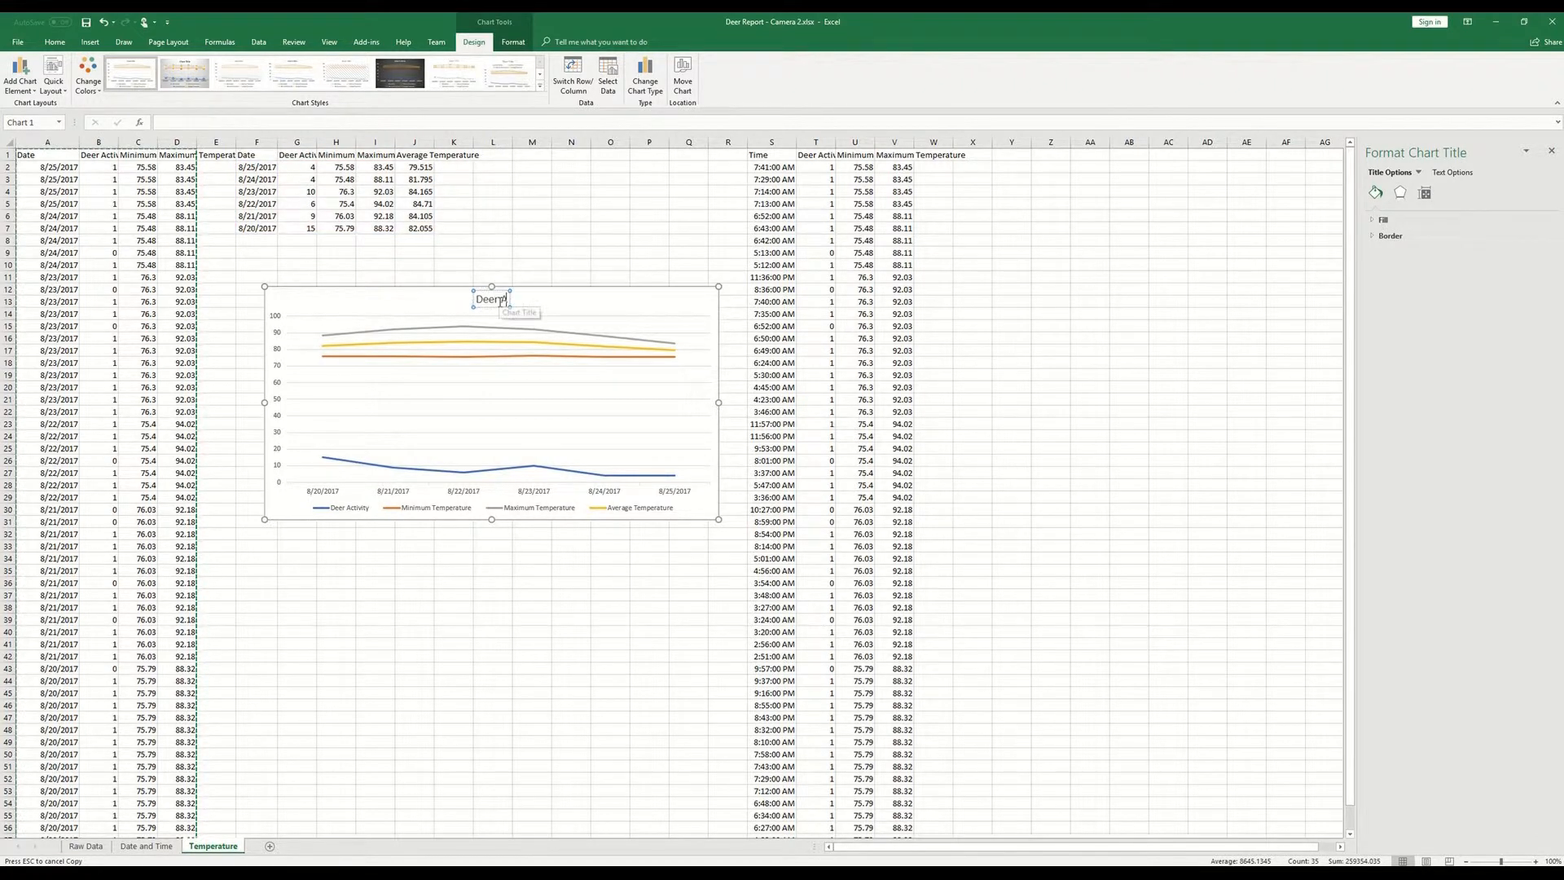
key("BackSpace")
key("BackSpace")
key("BackSpace")
key("BackSpace")
key("BackSpace")
key("BackSpace")
key("BackSpace")
type("ctivity by Tempa")
type("rature (Daily)")
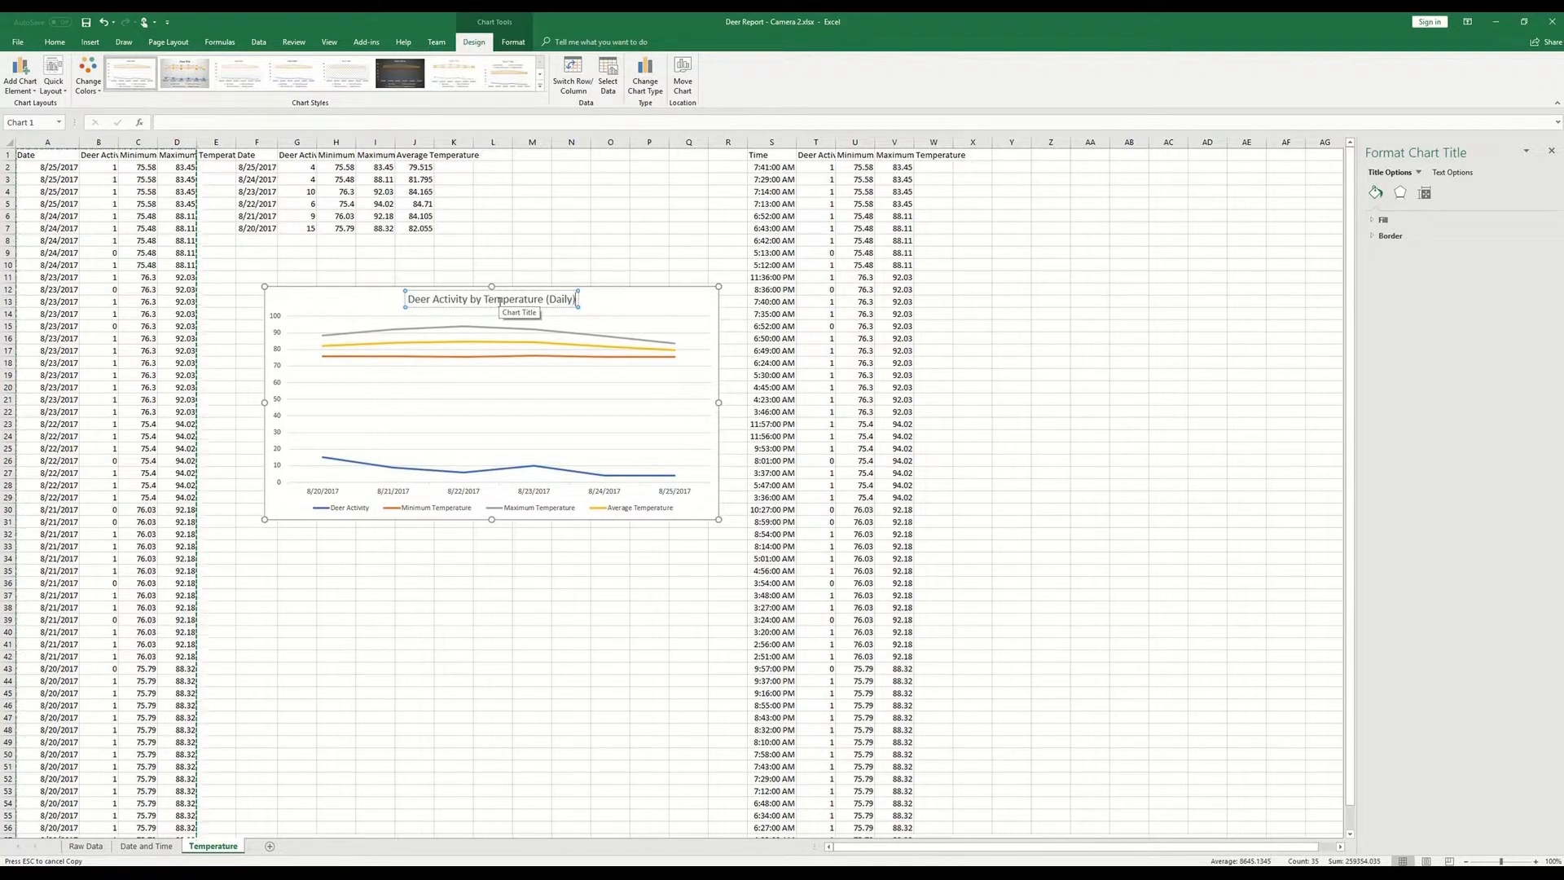
key("Return")
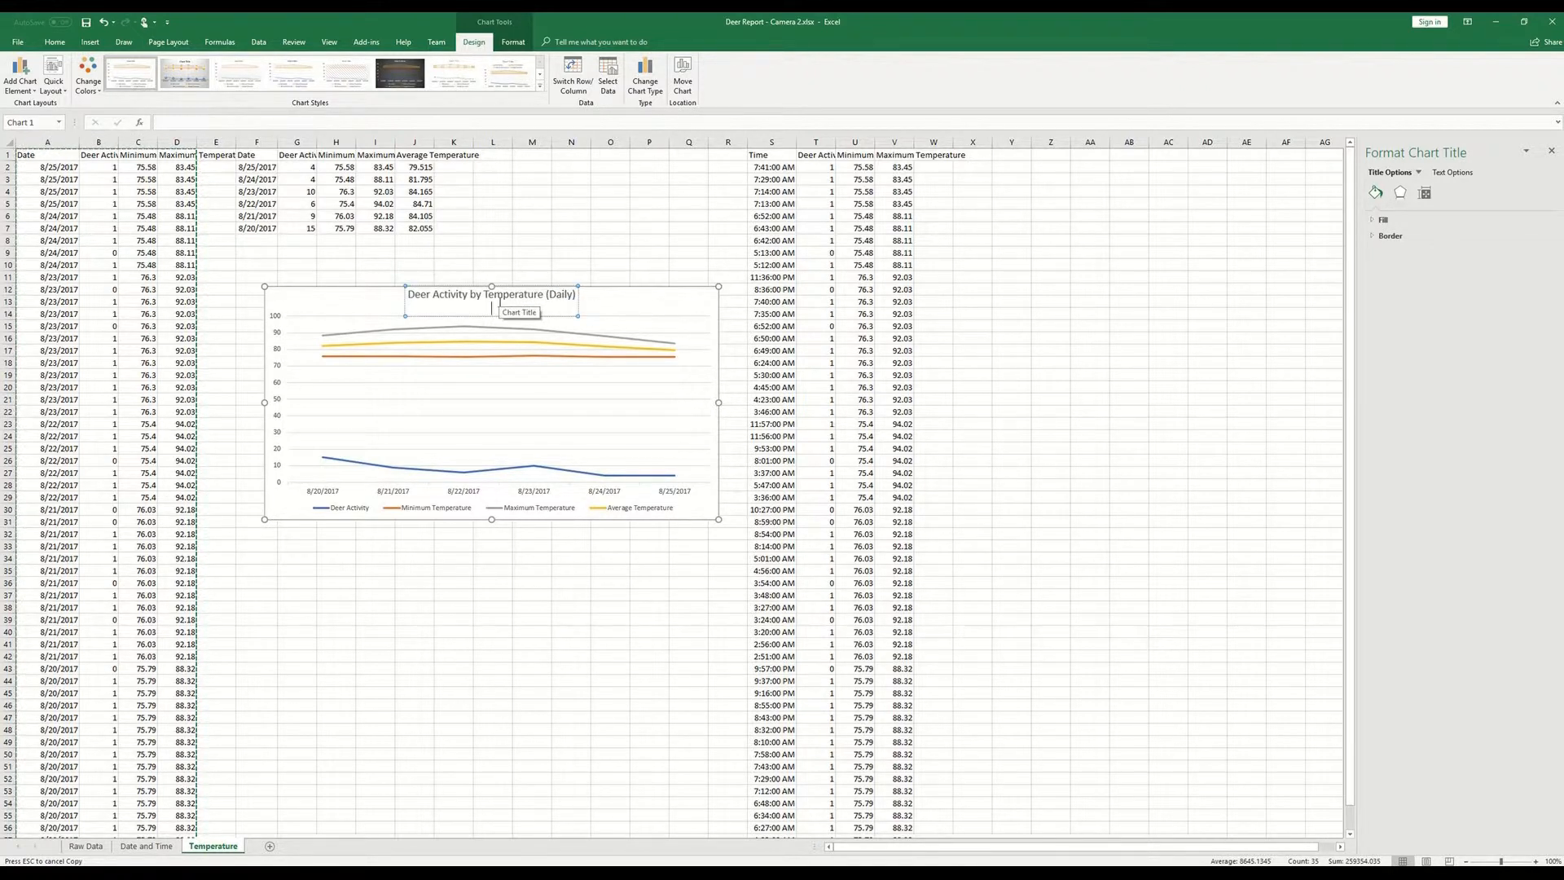
left_click(555, 232)
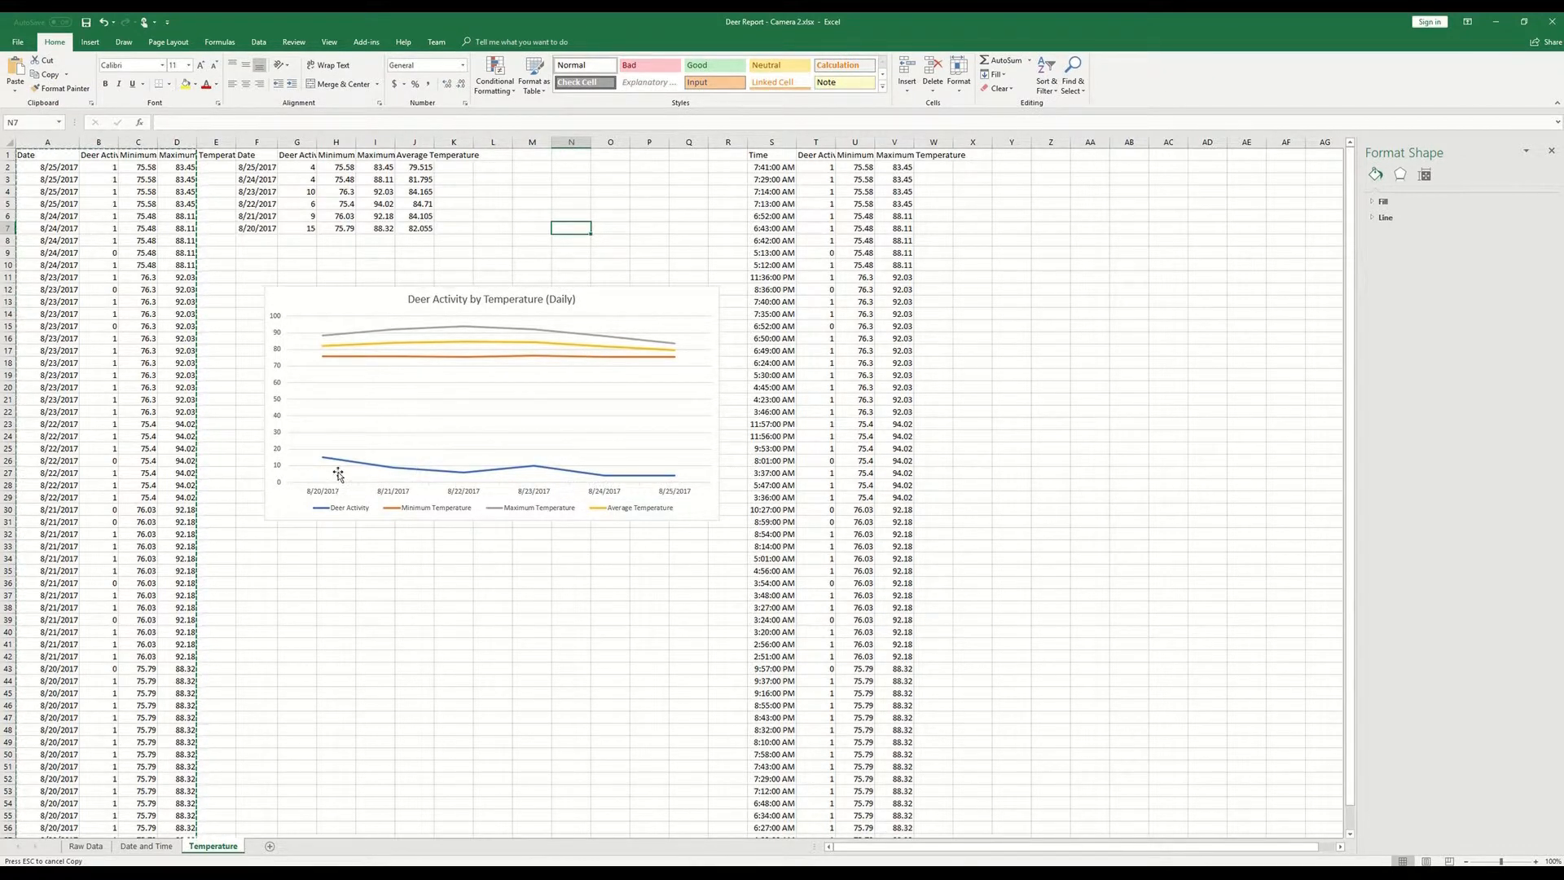
- Plot the Deer Activity series of the line chart on the secondary axis
mouse_move(340, 466)
mouse_move(487, 474)
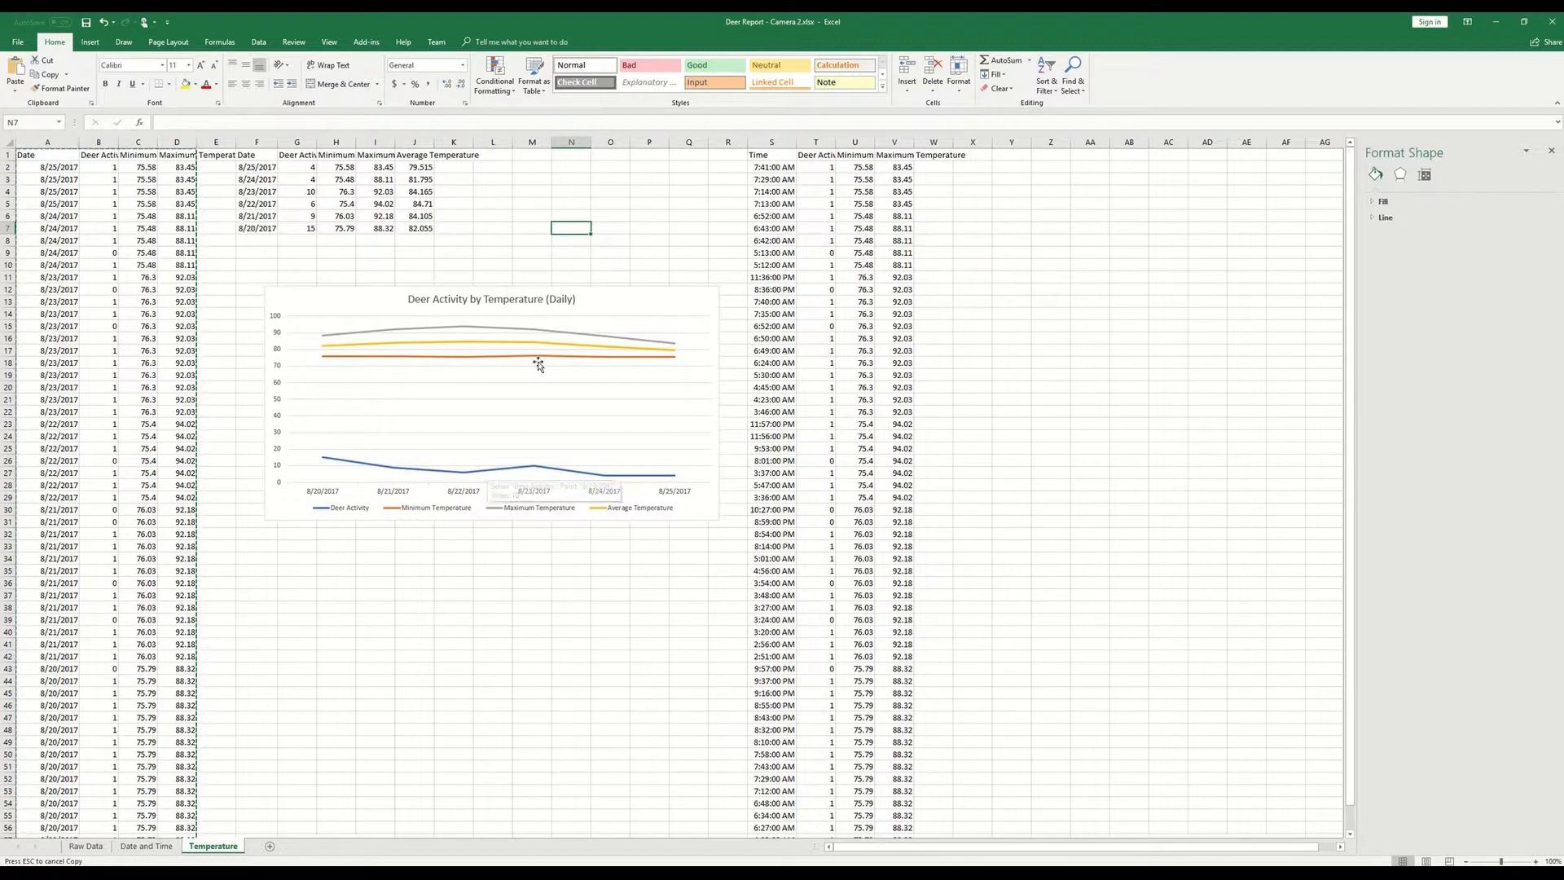
mouse_move(543, 472)
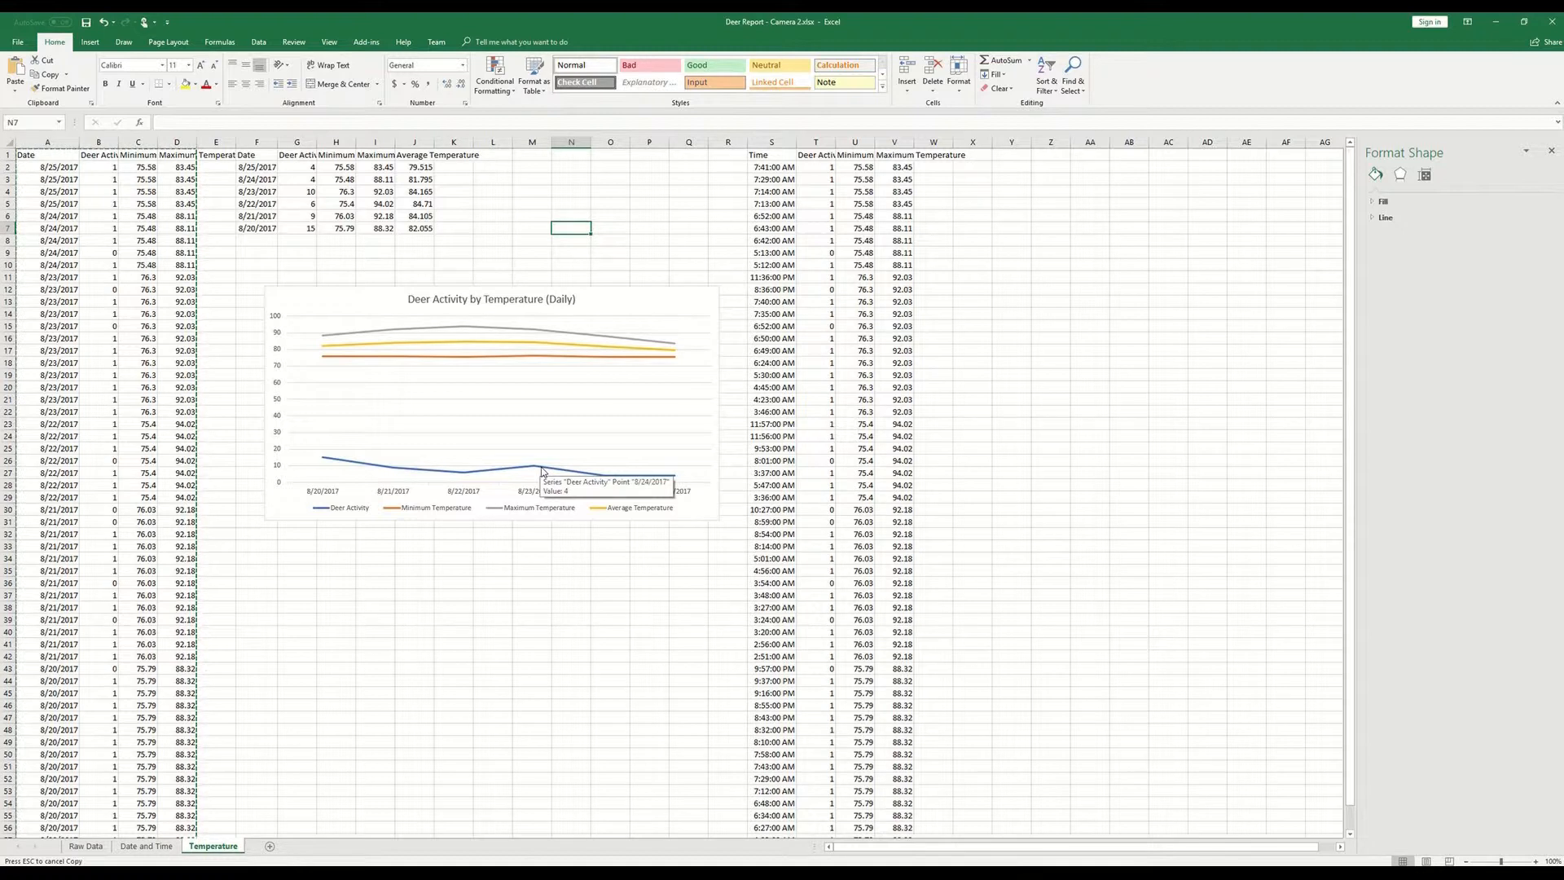
left_click(542, 472)
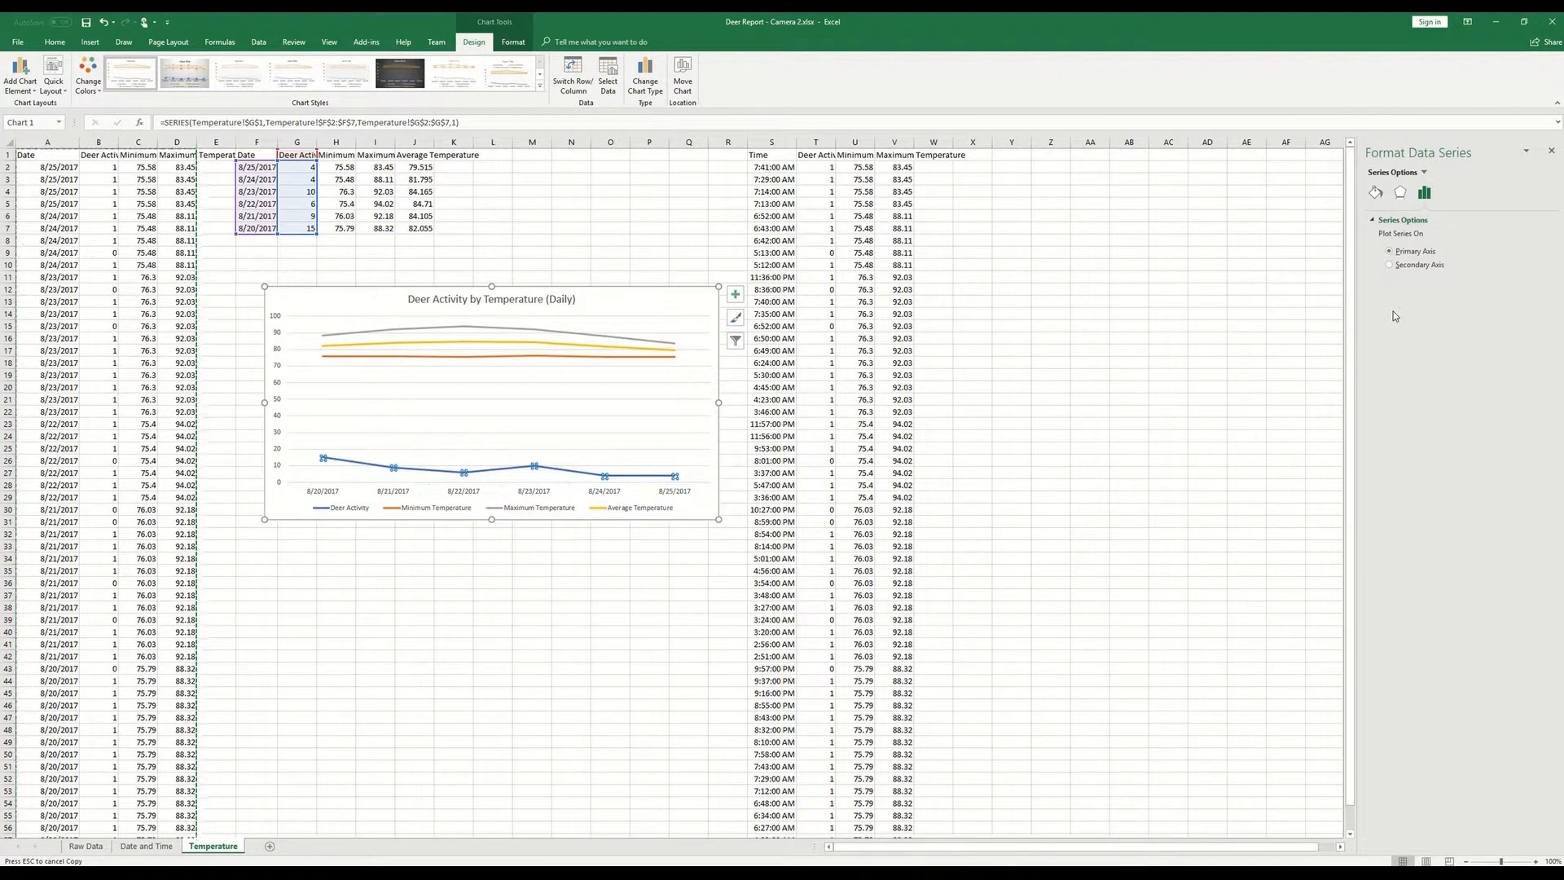
right_click(569, 473)
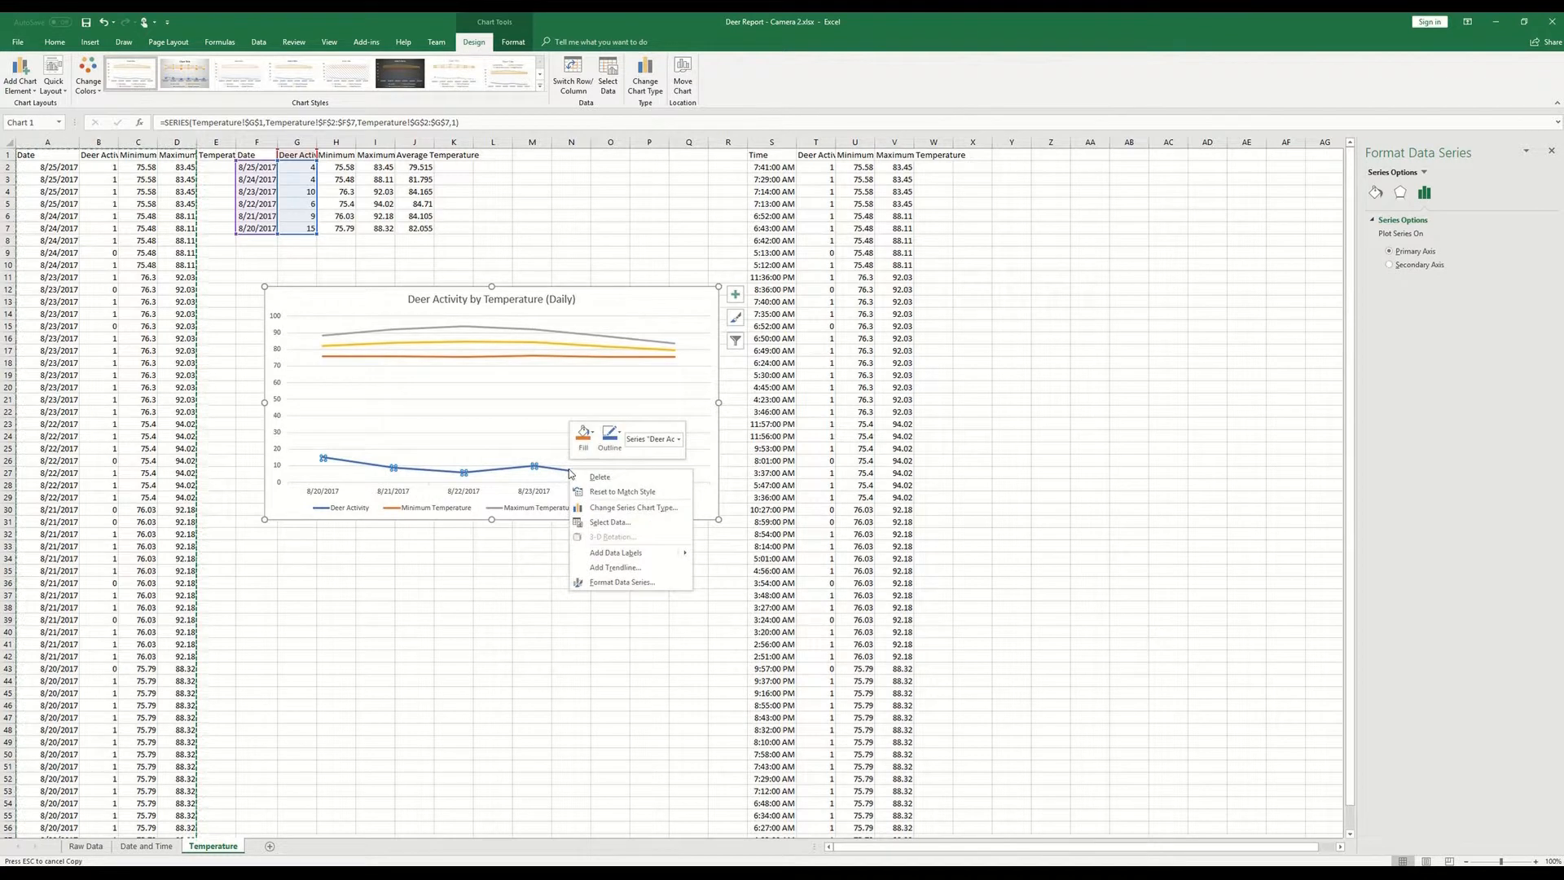
left_click(1492, 324)
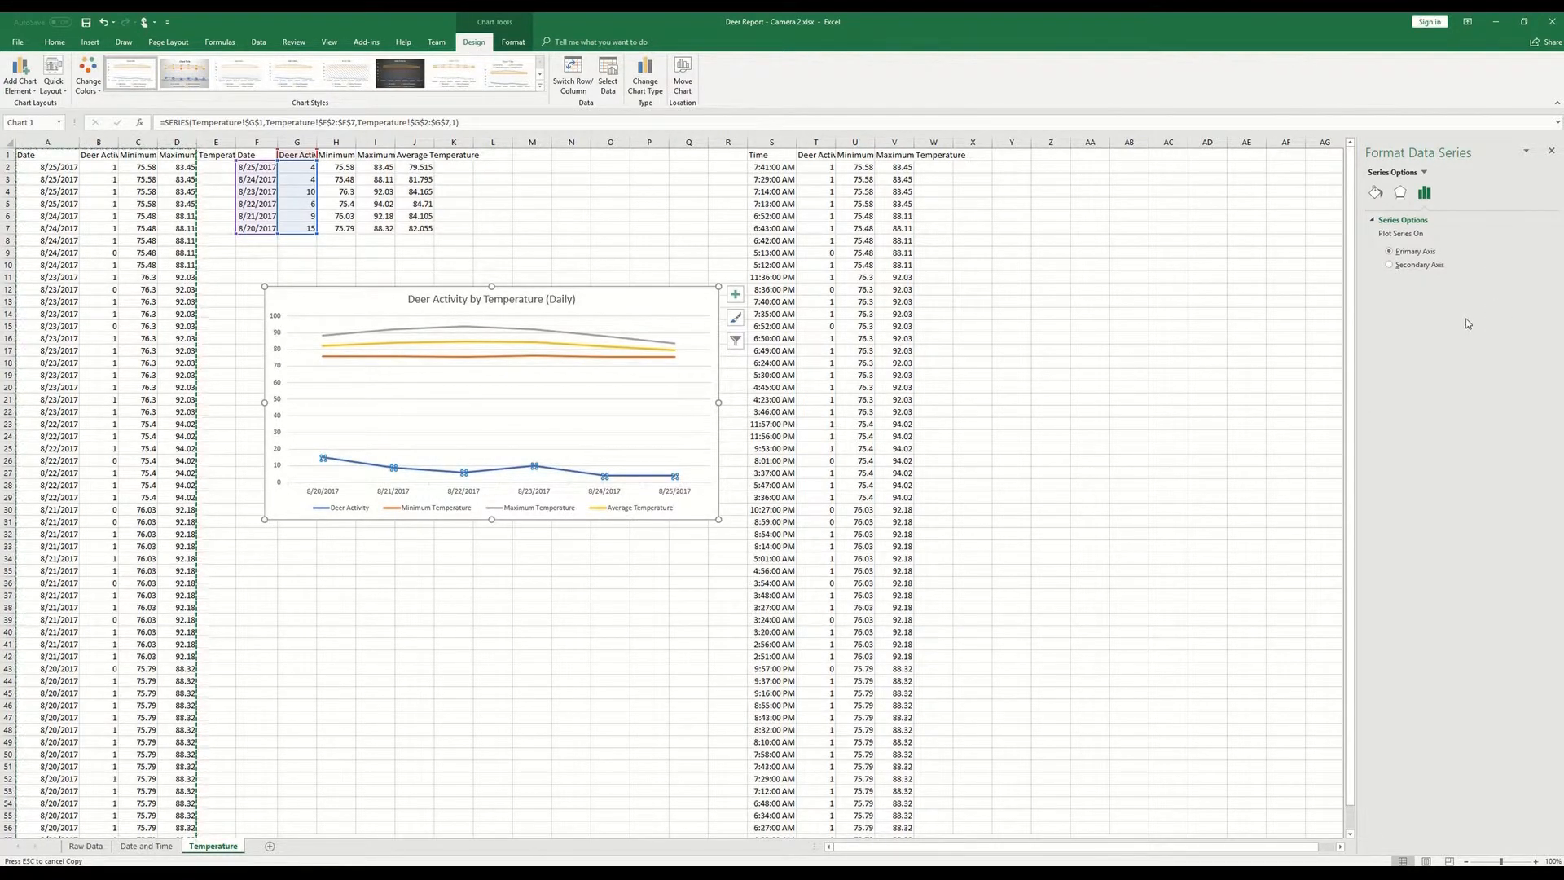
left_click(1404, 265)
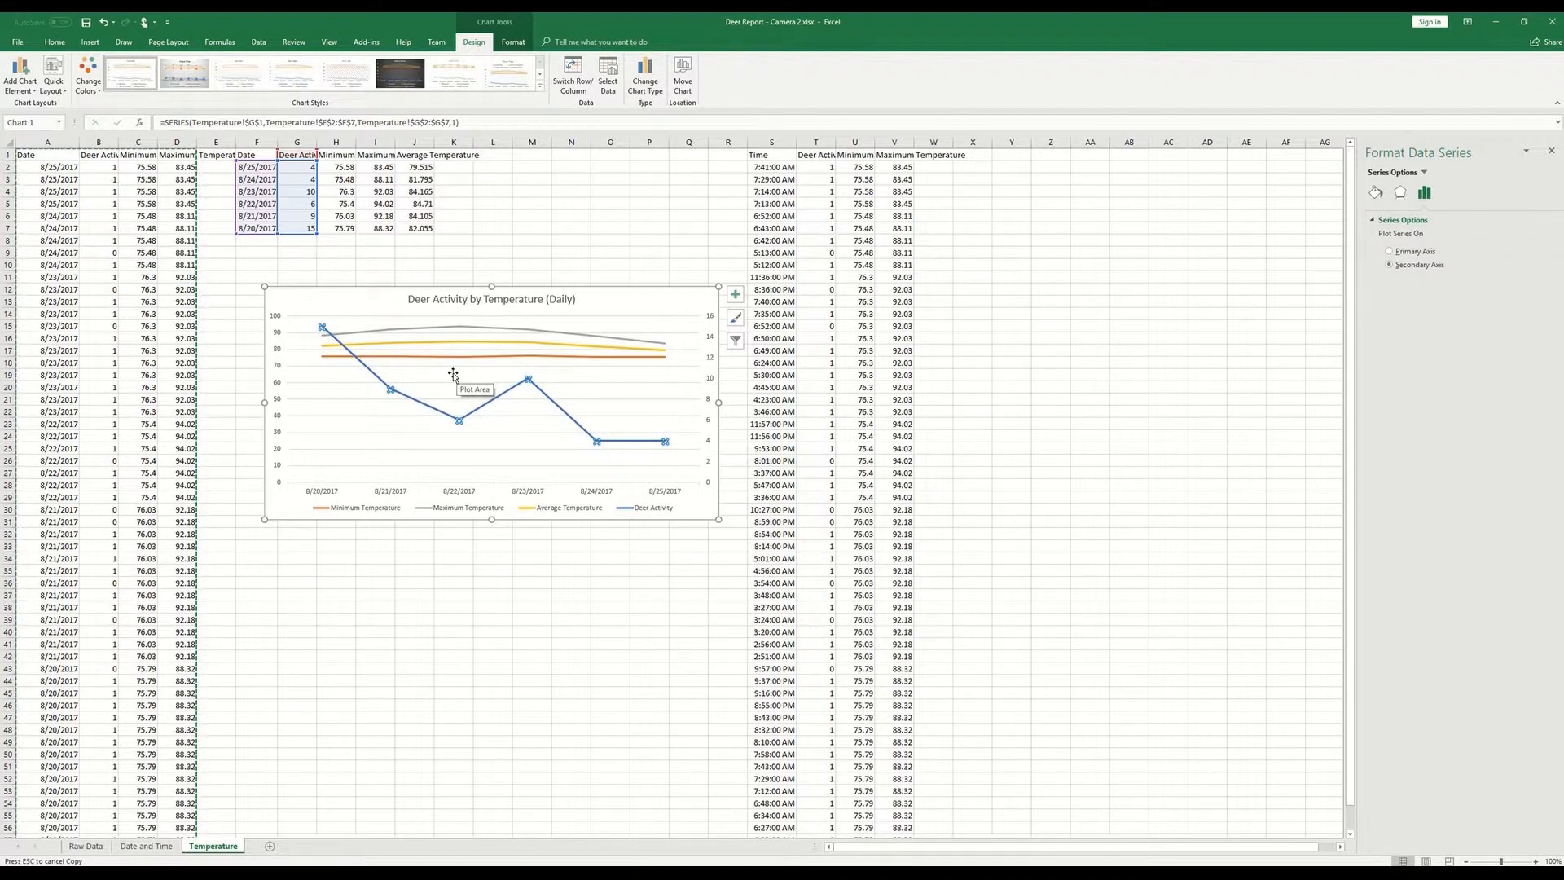
- Set the minimum bound of the chart's primary vertical axis to 60
left_click(278, 376)
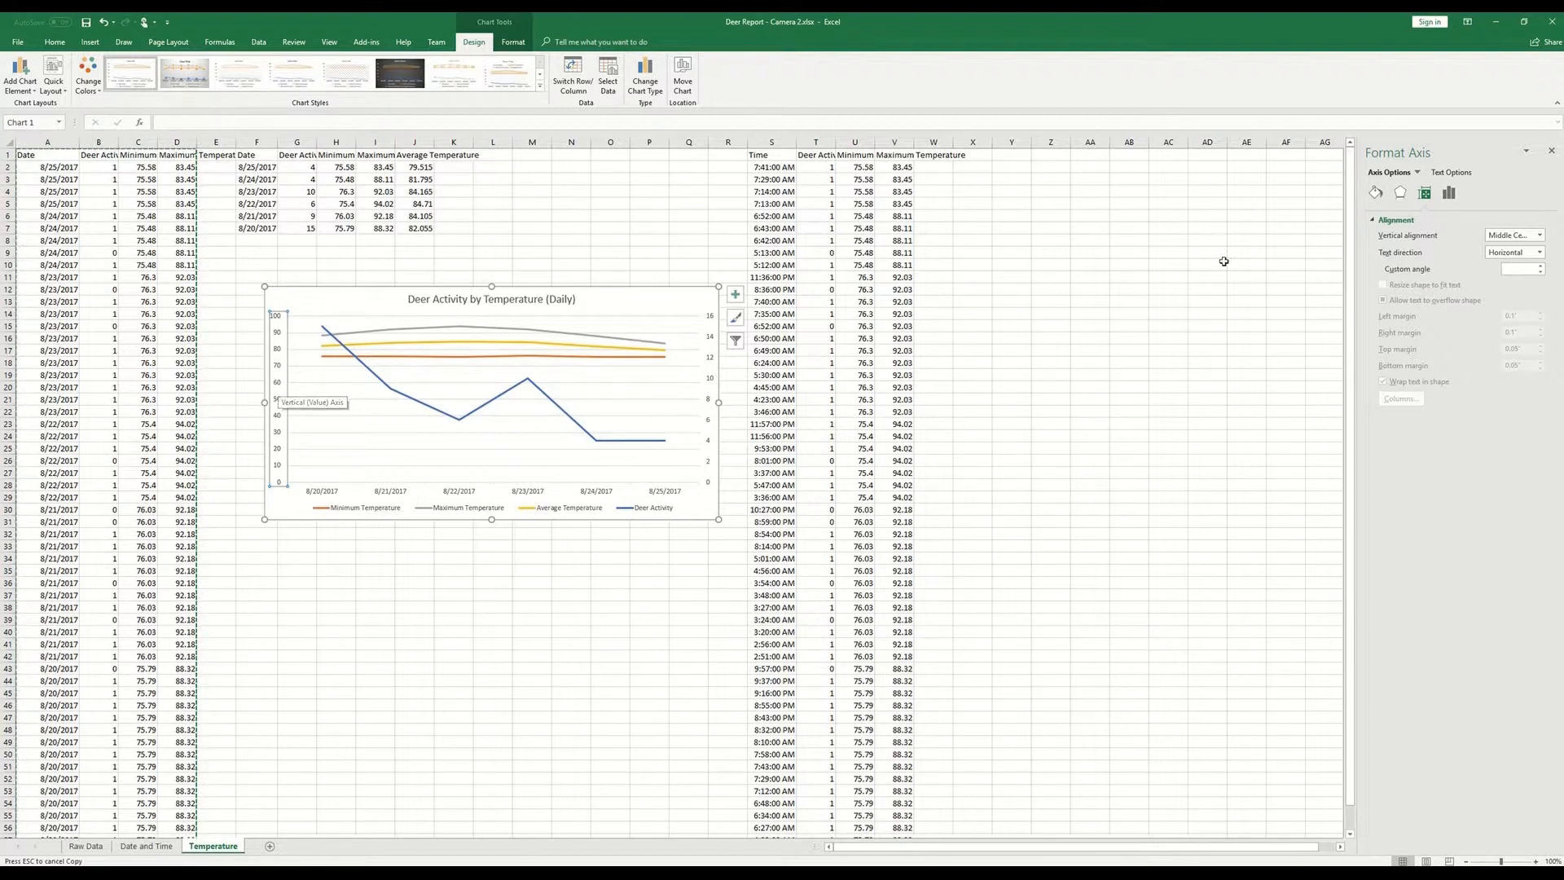
left_click(1448, 194)
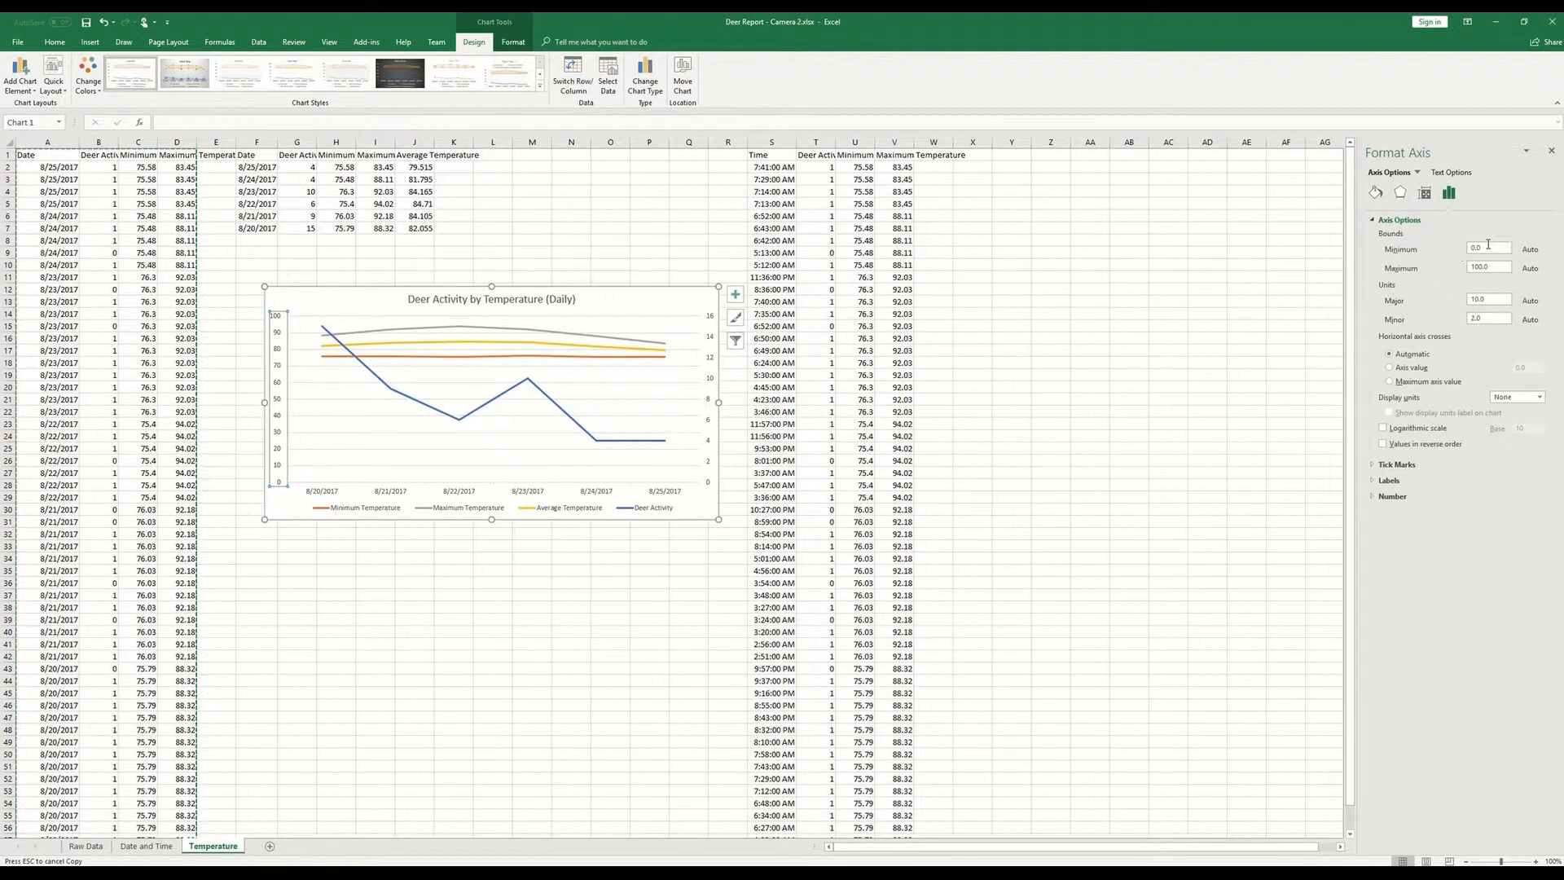
left_click(1489, 245)
type("60")
key("Return")
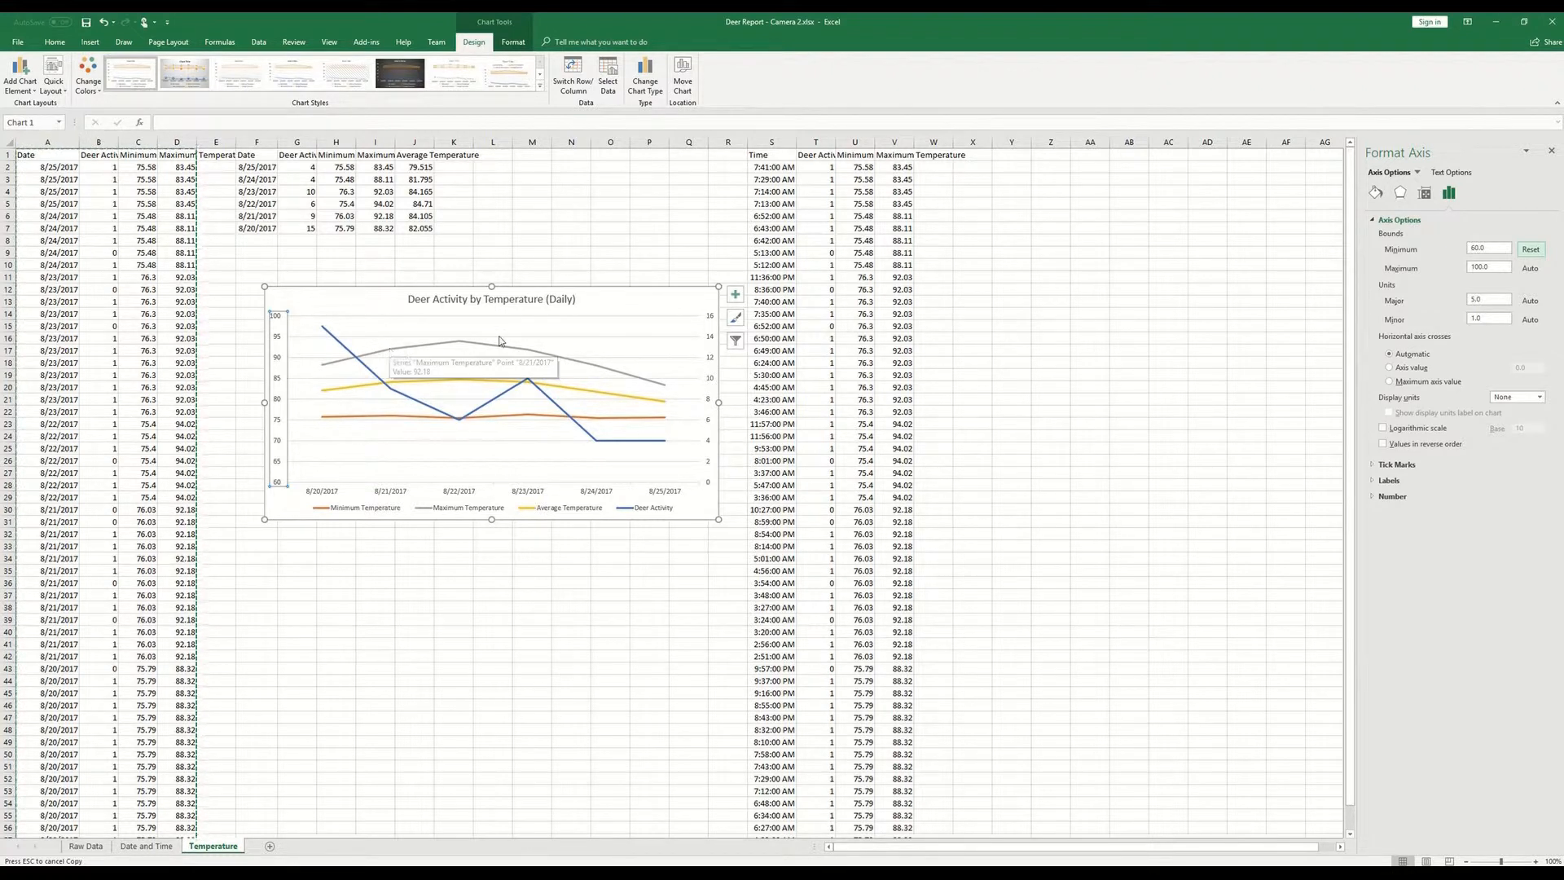
left_click(1493, 300)
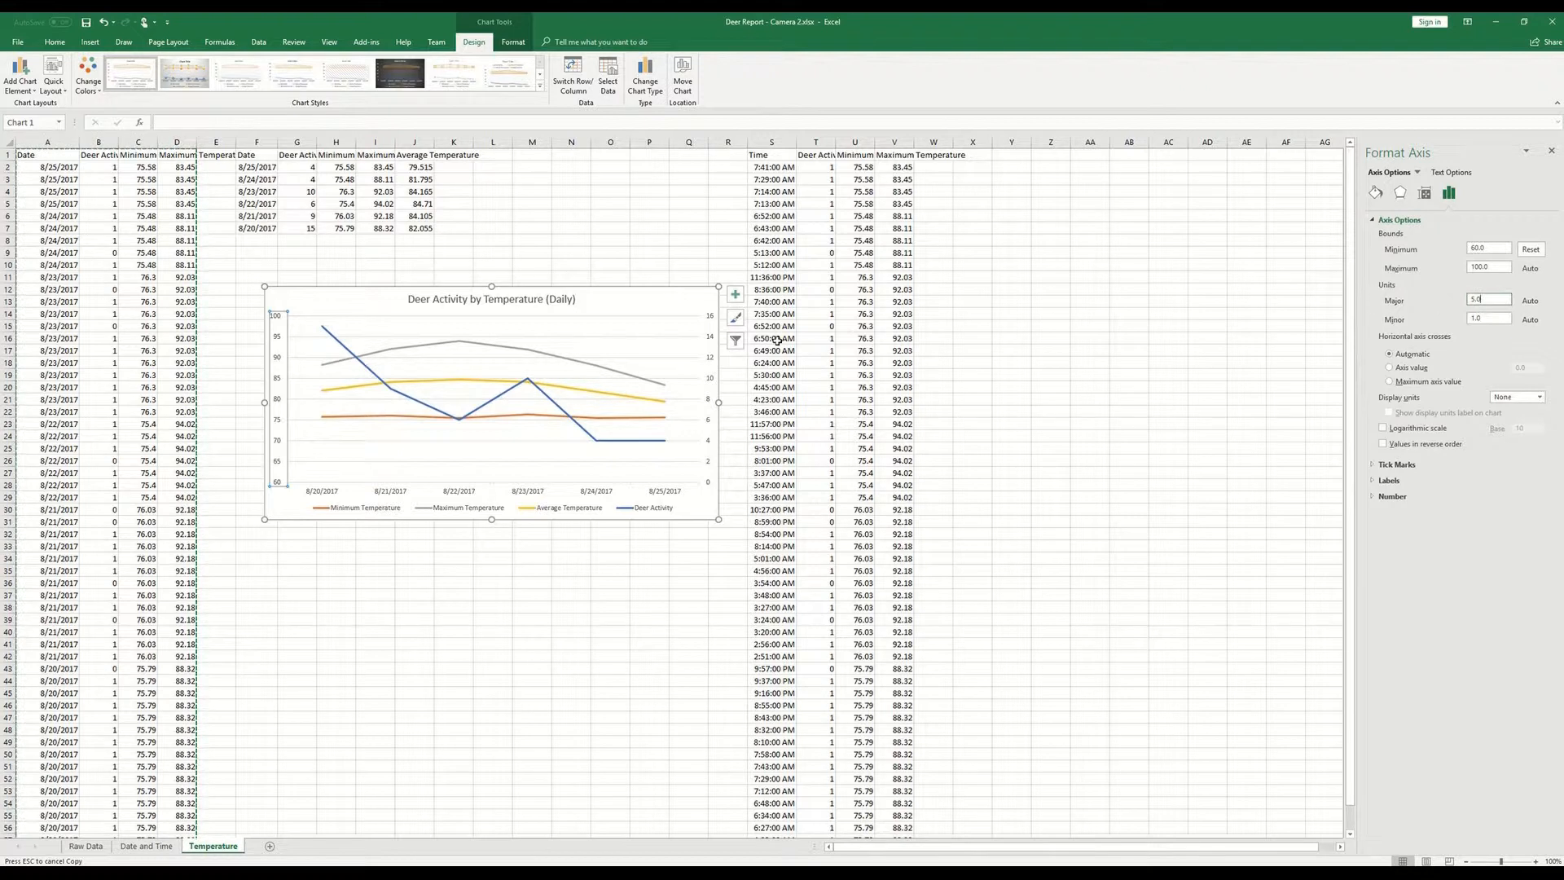
left_click(496, 257)
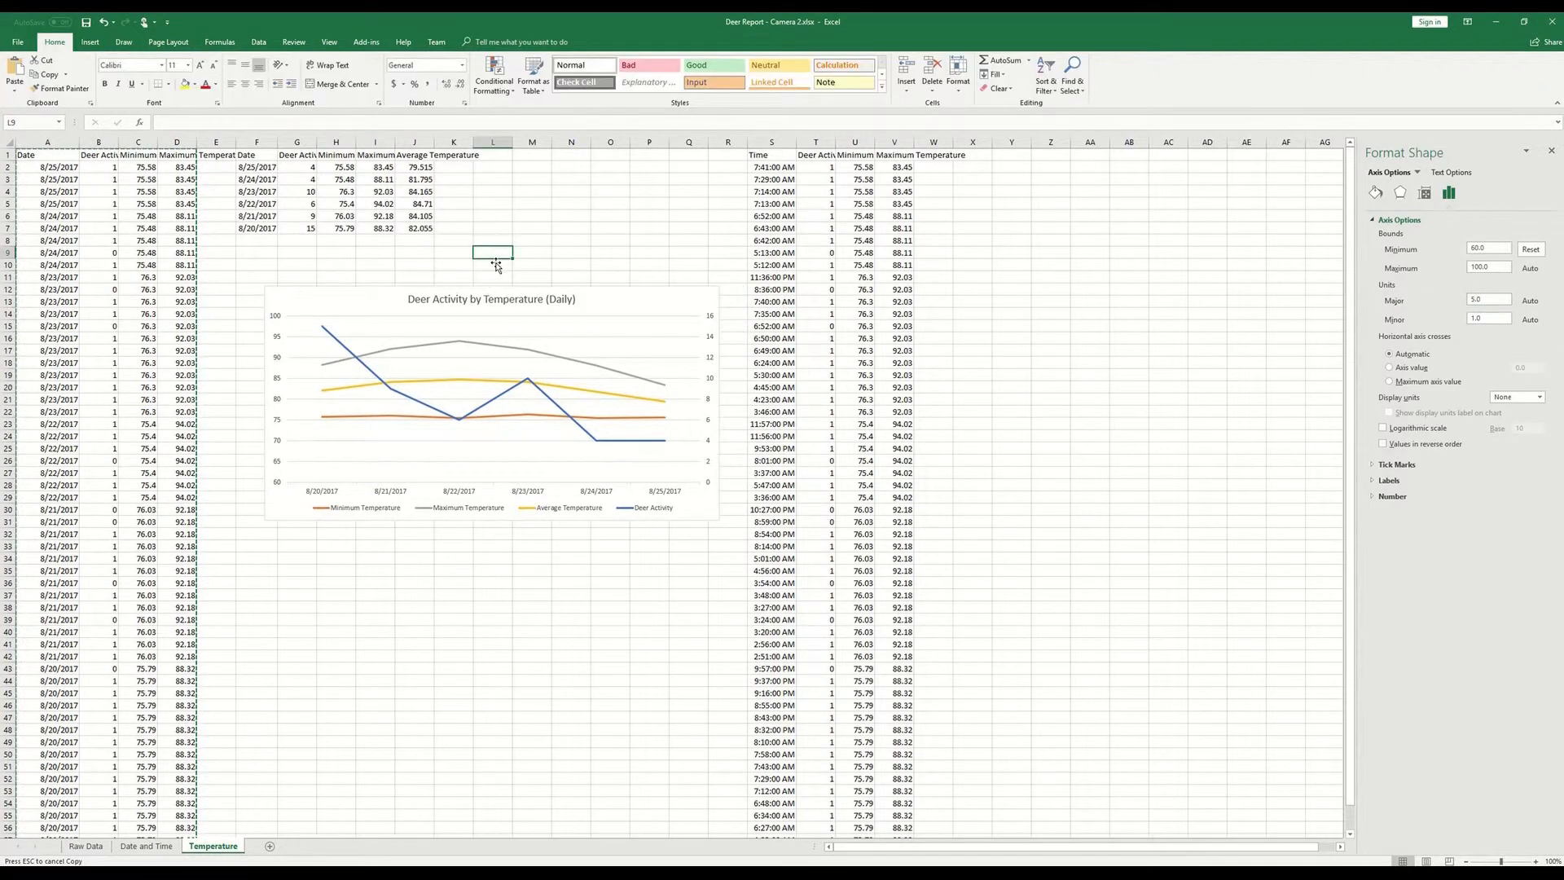
mouse_move(428, 346)
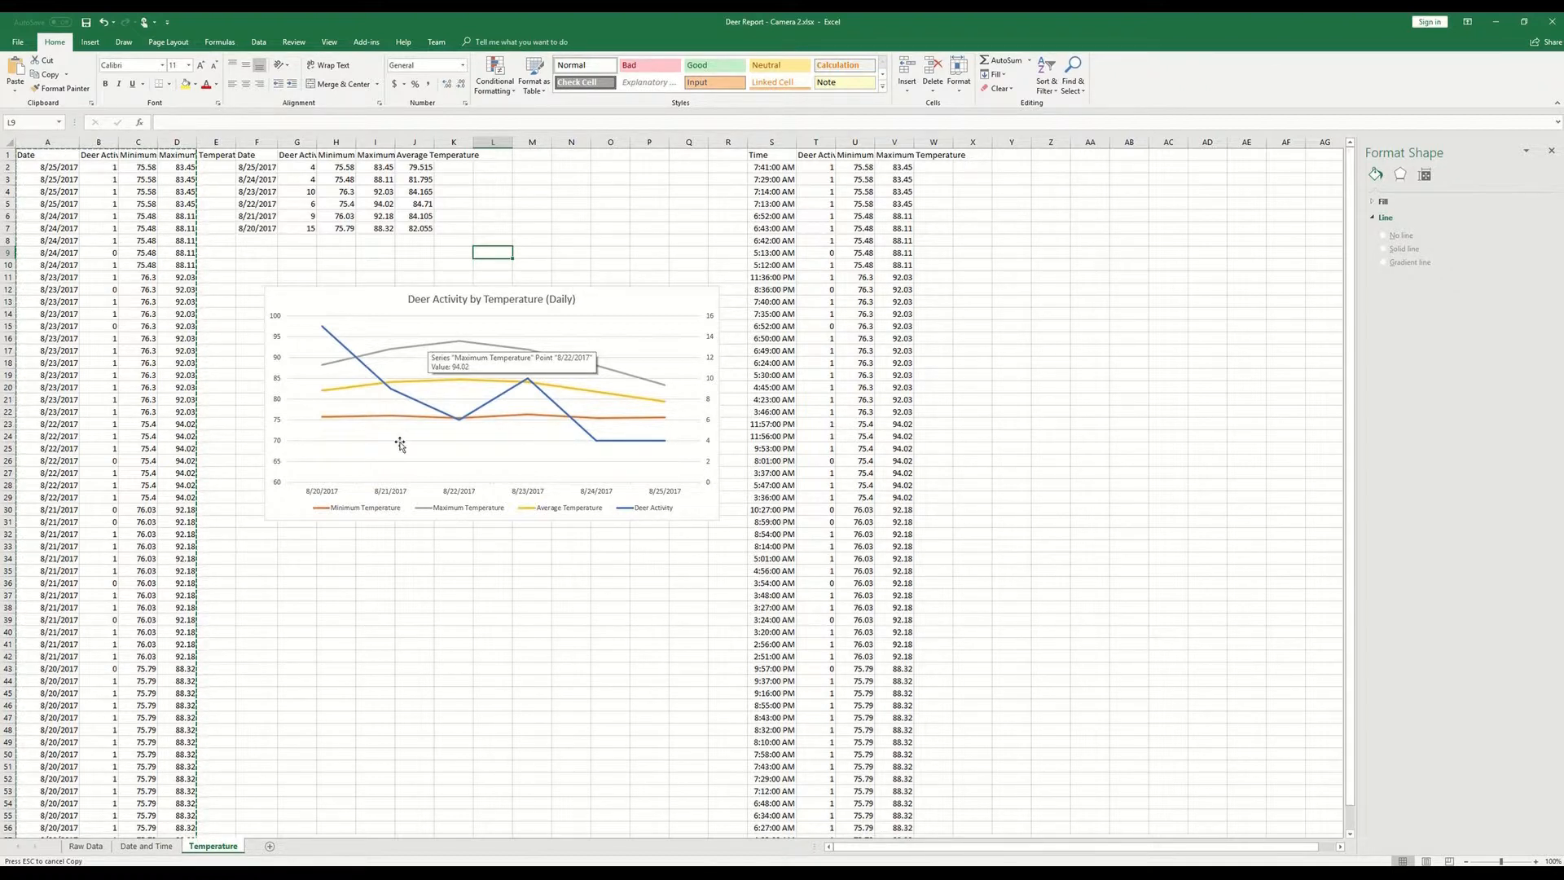
left_click(418, 559)
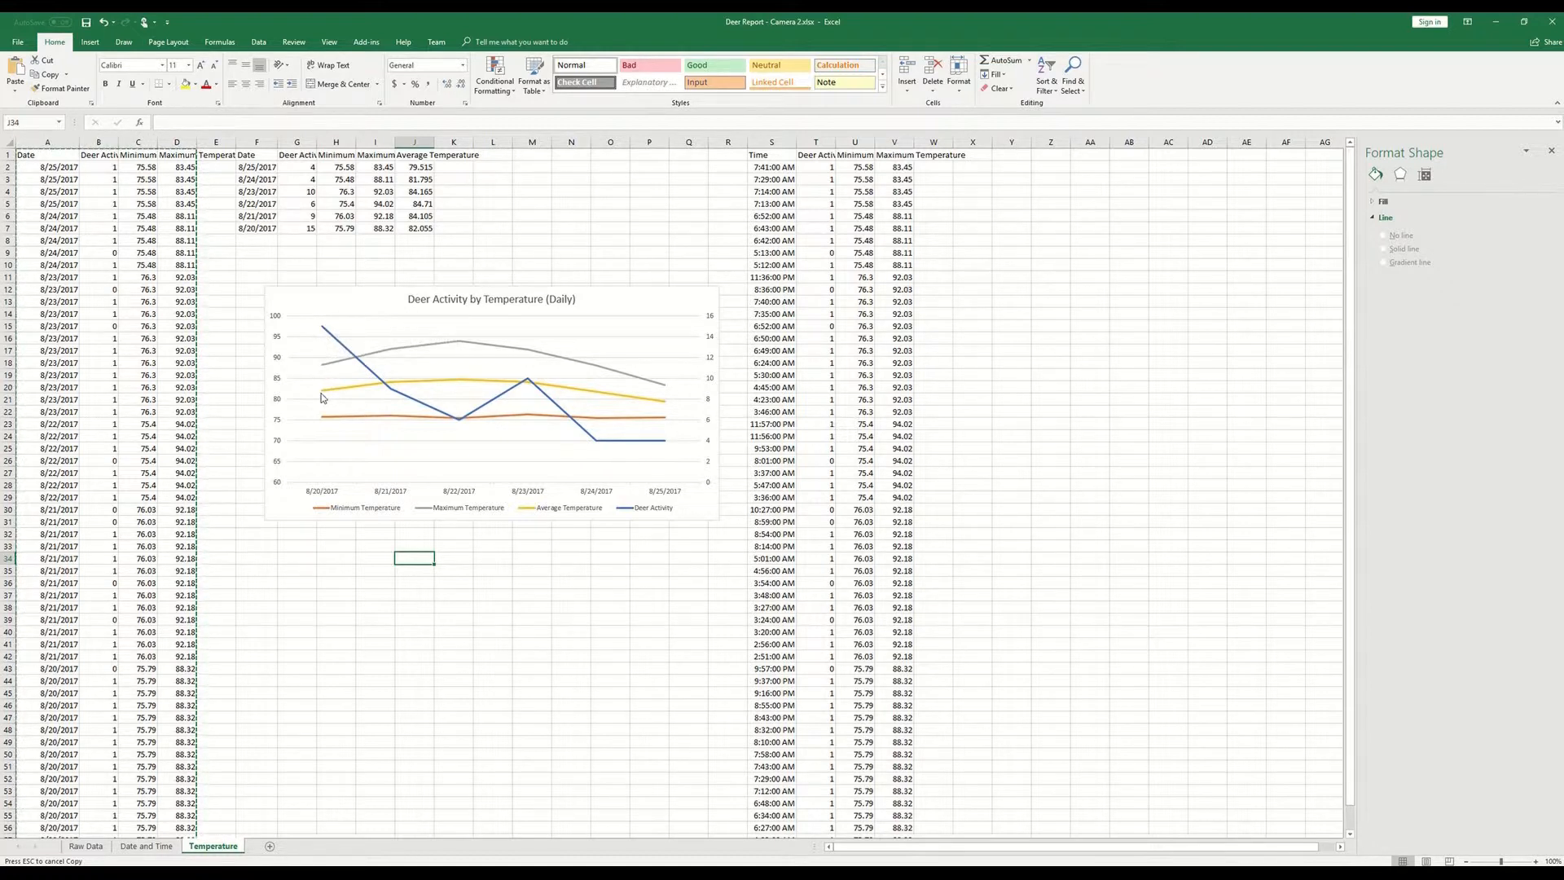
mouse_move(322, 398)
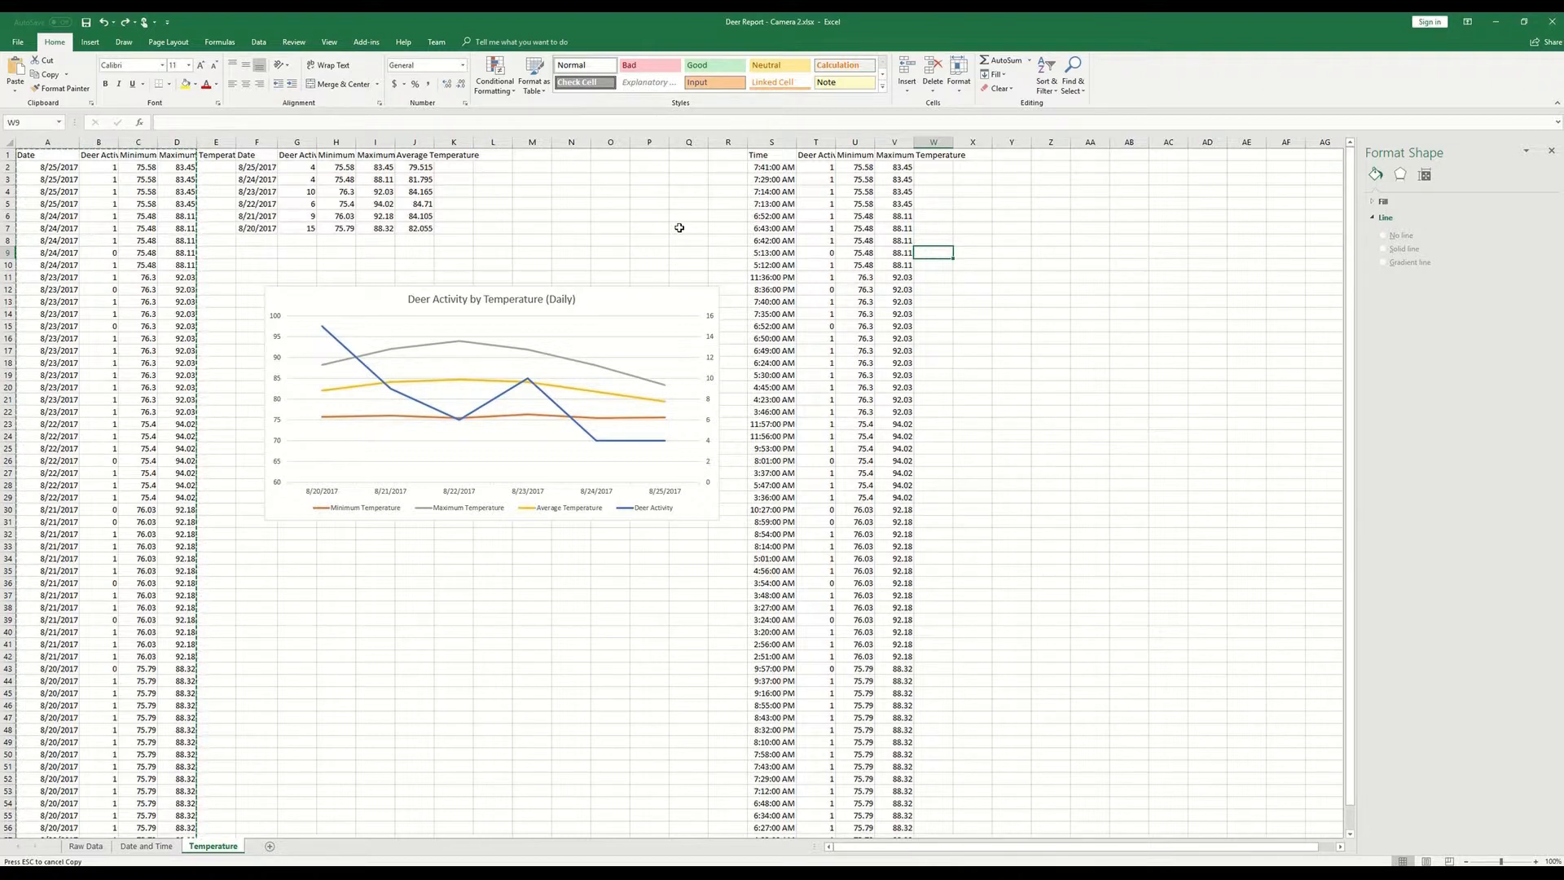
- Change the header in W1 to "Average Temperature"
left_click(944, 159)
type("Average")
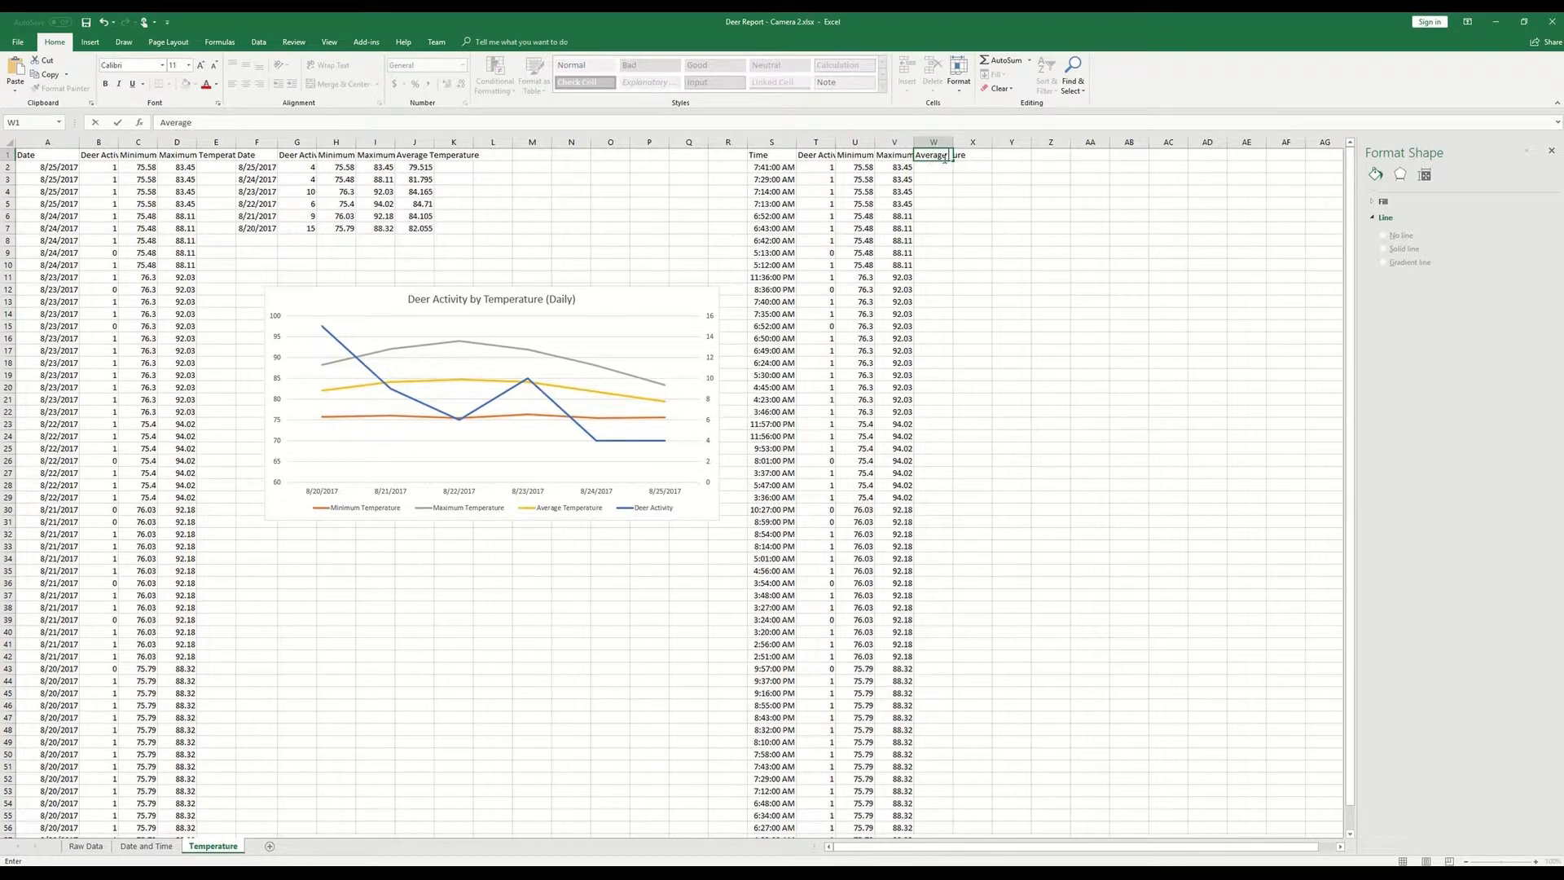
type(" Temperature")
key("Return")
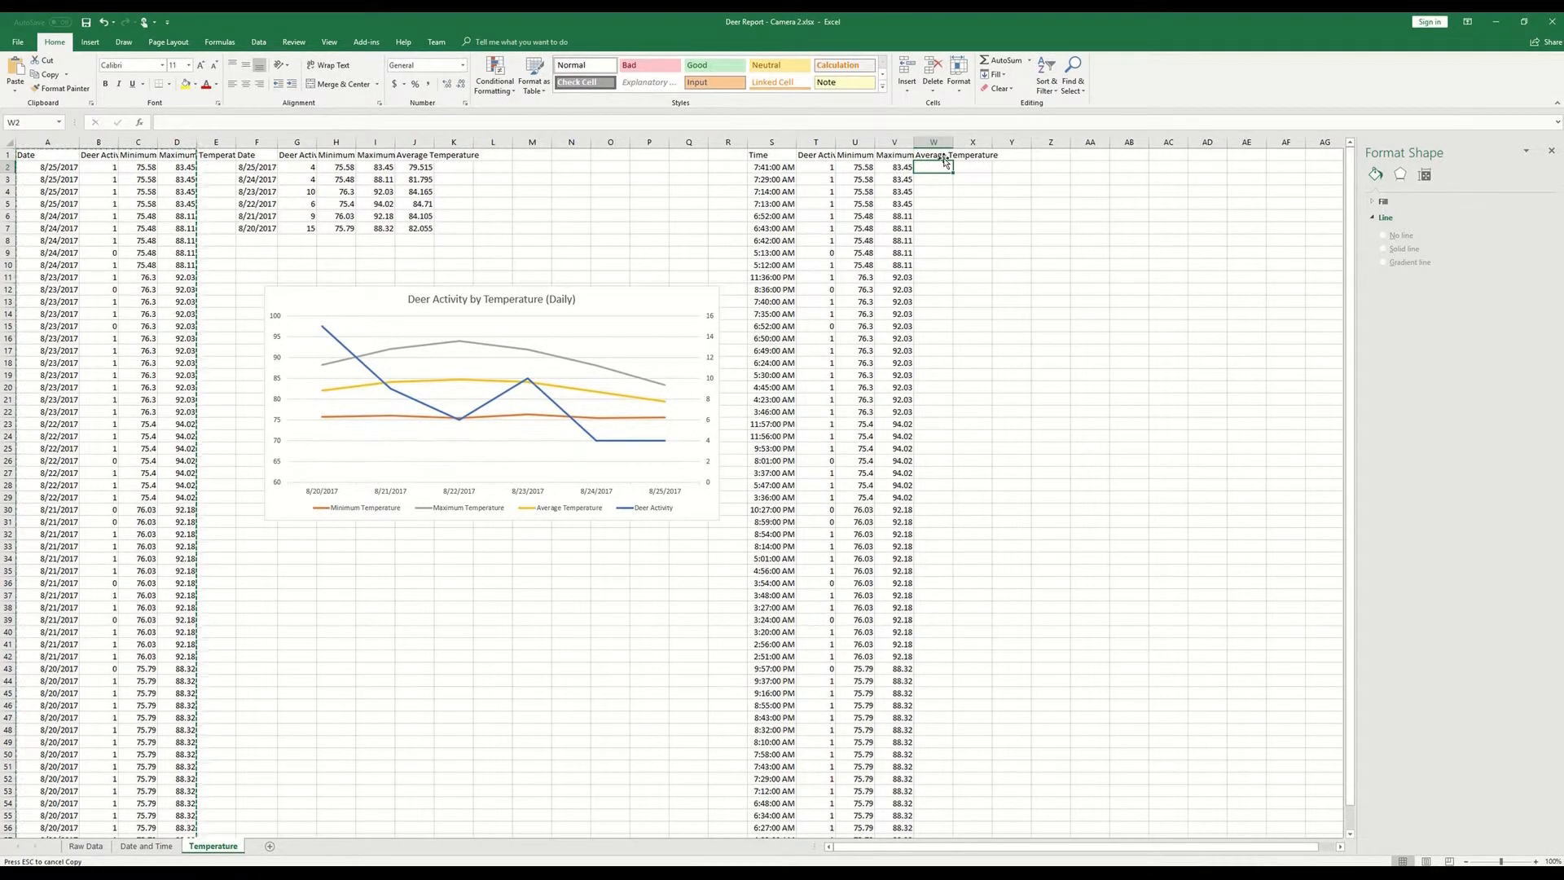
- Calculate the average of the minimum and maximum temperatures with =AVERAGE(U2,V2) in W2 and fill it down the column
type("=average(")
key("Left")
key("Left")
type(",")
key("Left")
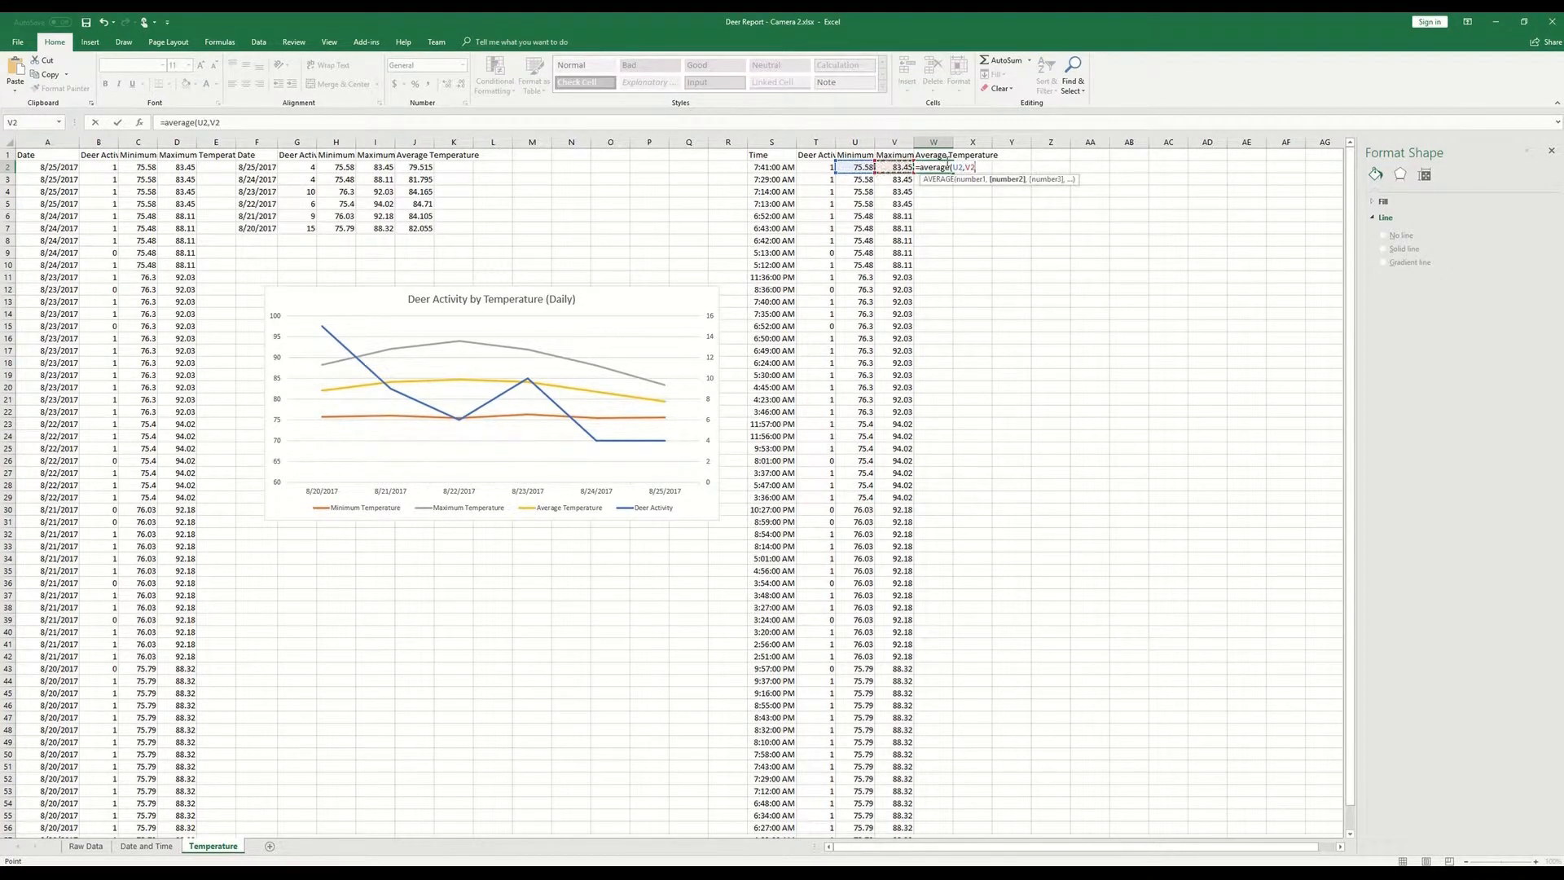
key("Return")
left_click(943, 165)
key("ctrl+c")
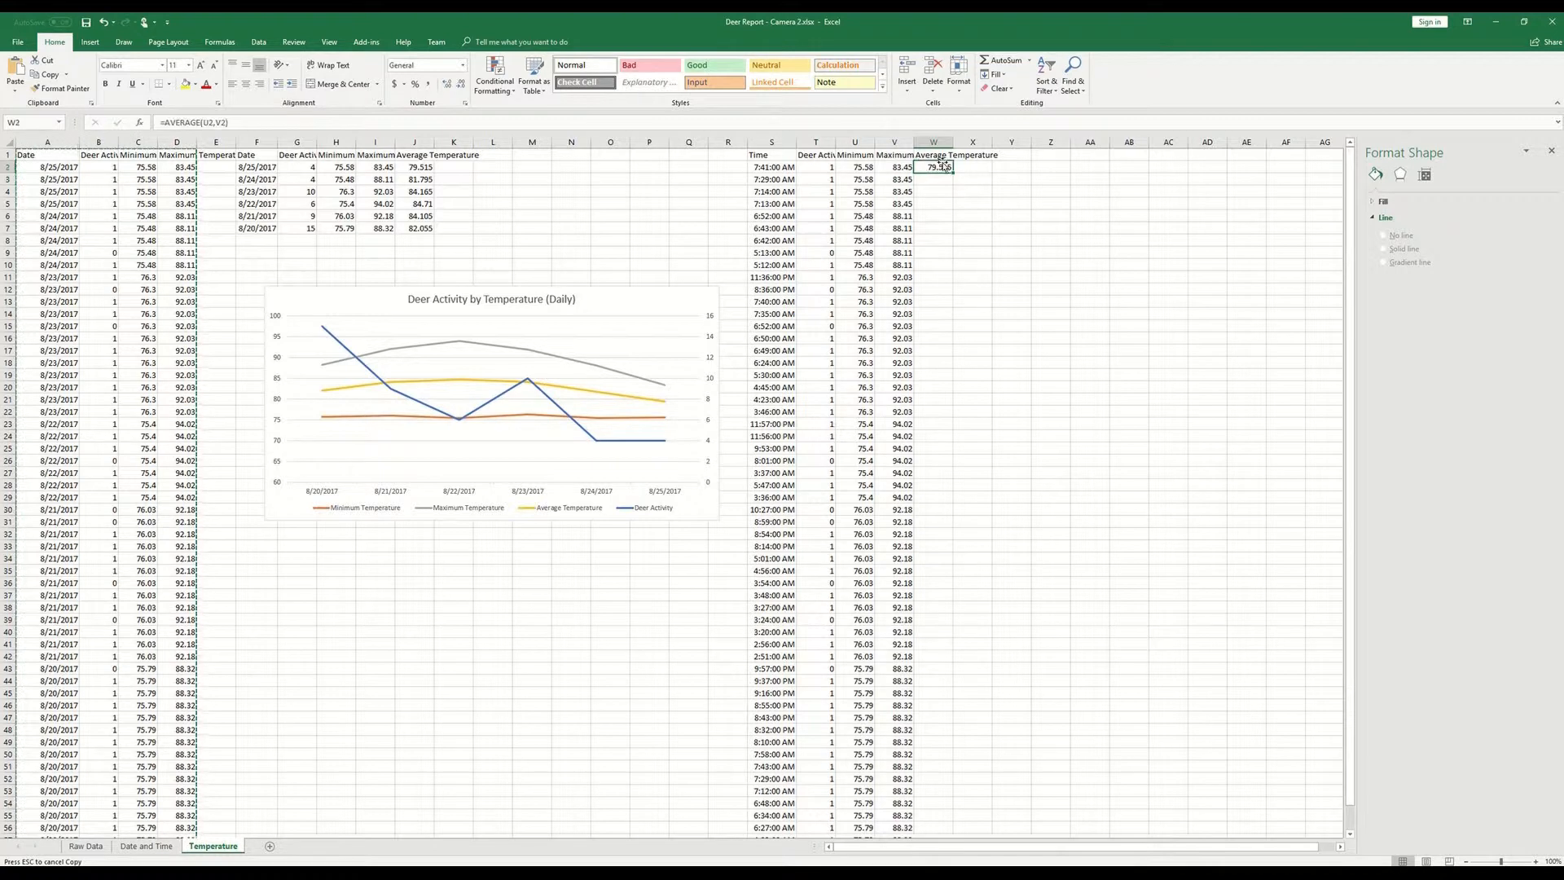
double_click(954, 174)
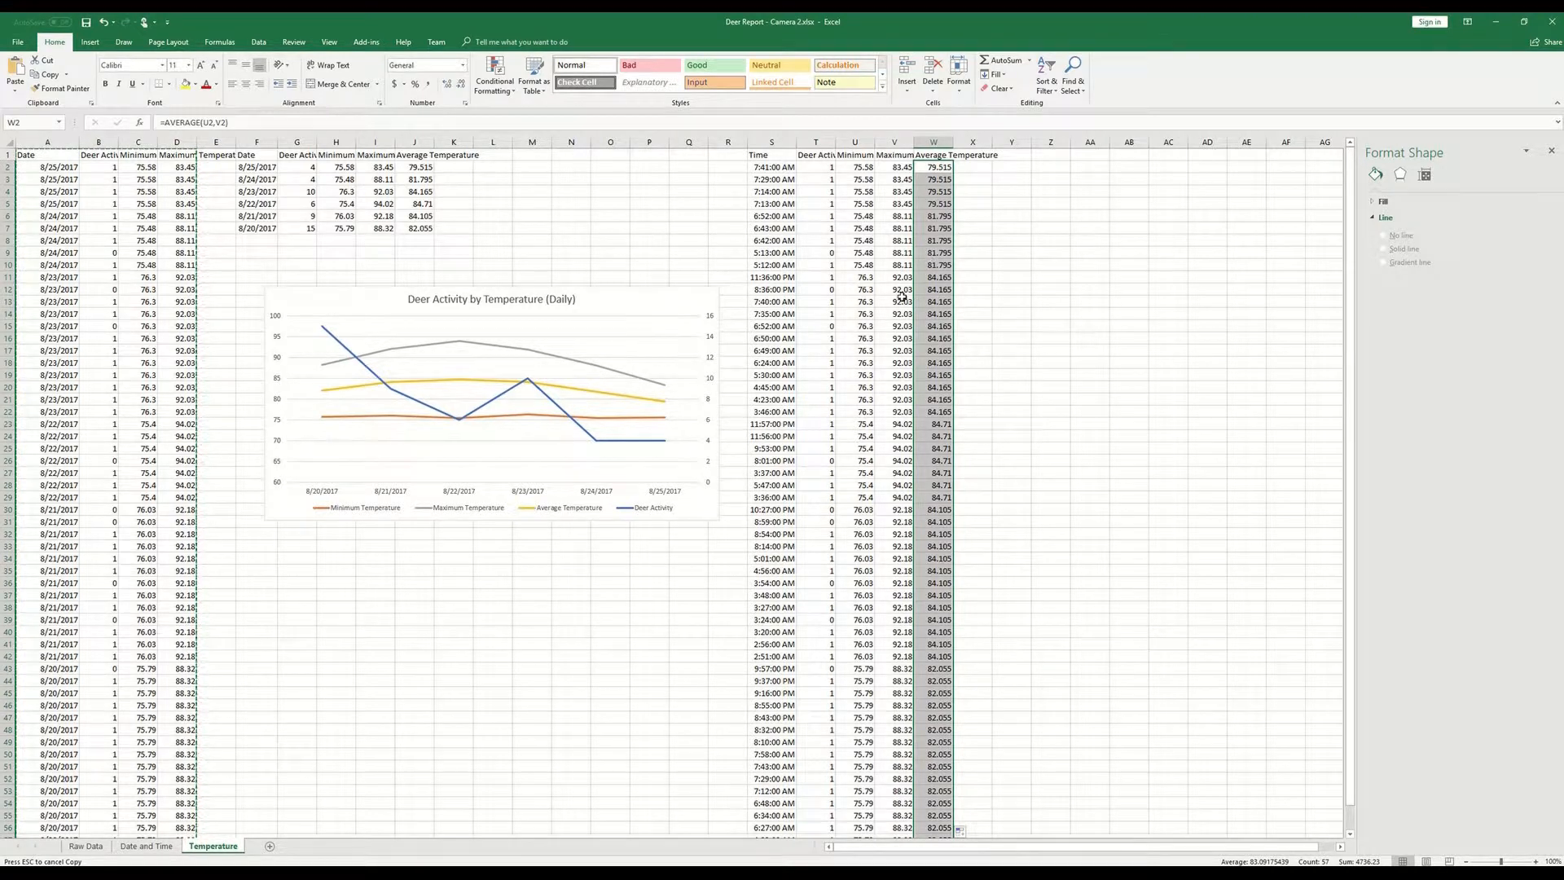
- Sort the time-based table in columns S to W by Time, smallest to largest
left_click_drag(768, 158, 817, 313)
left_click(770, 157)
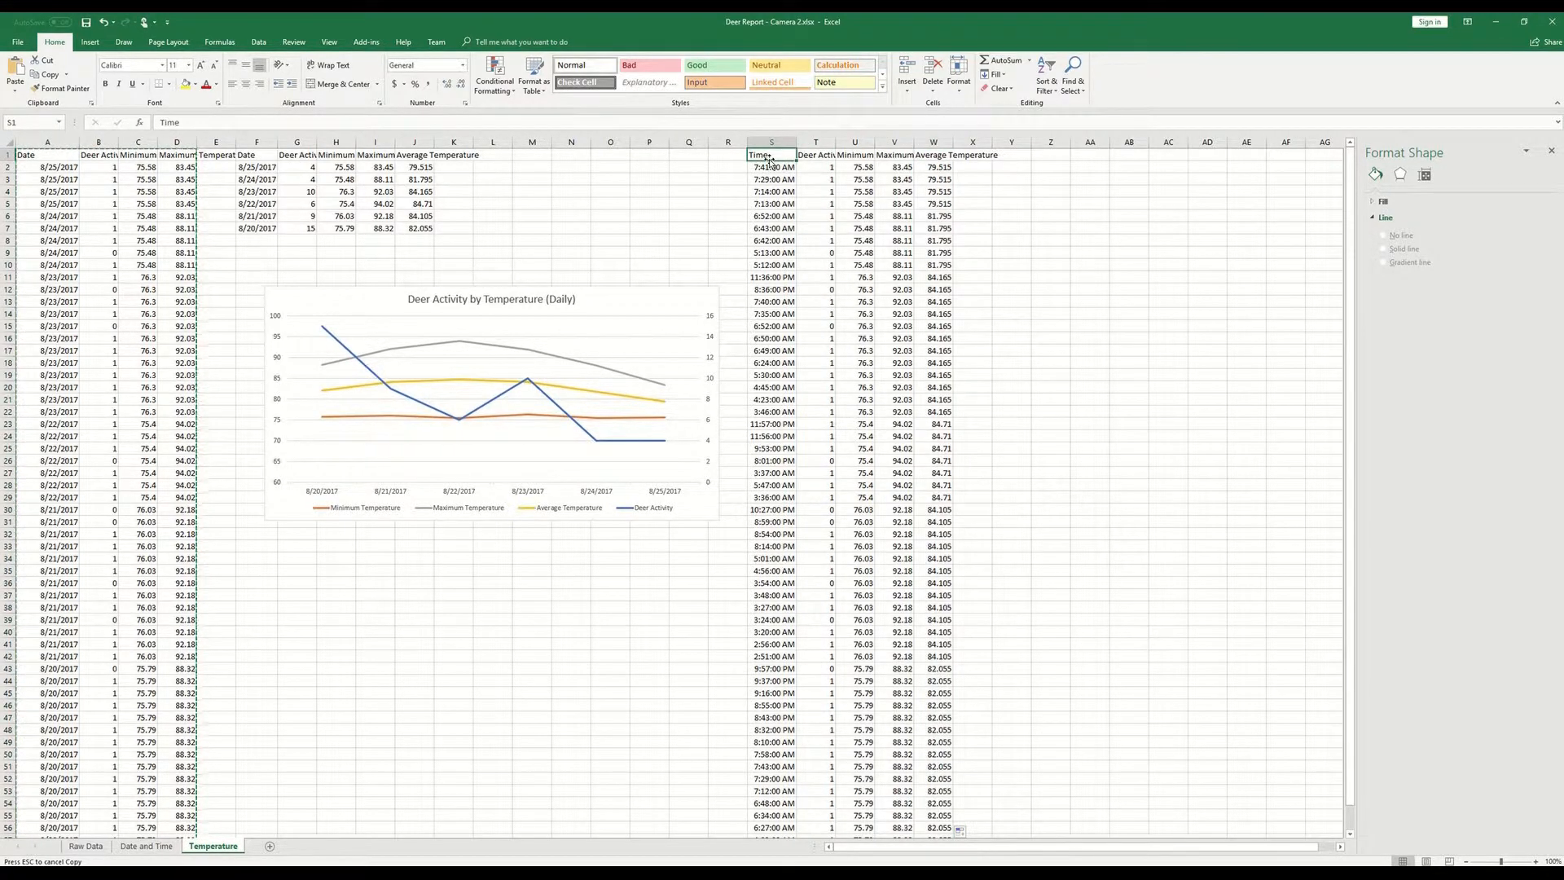
key("ctrl+shift+Right")
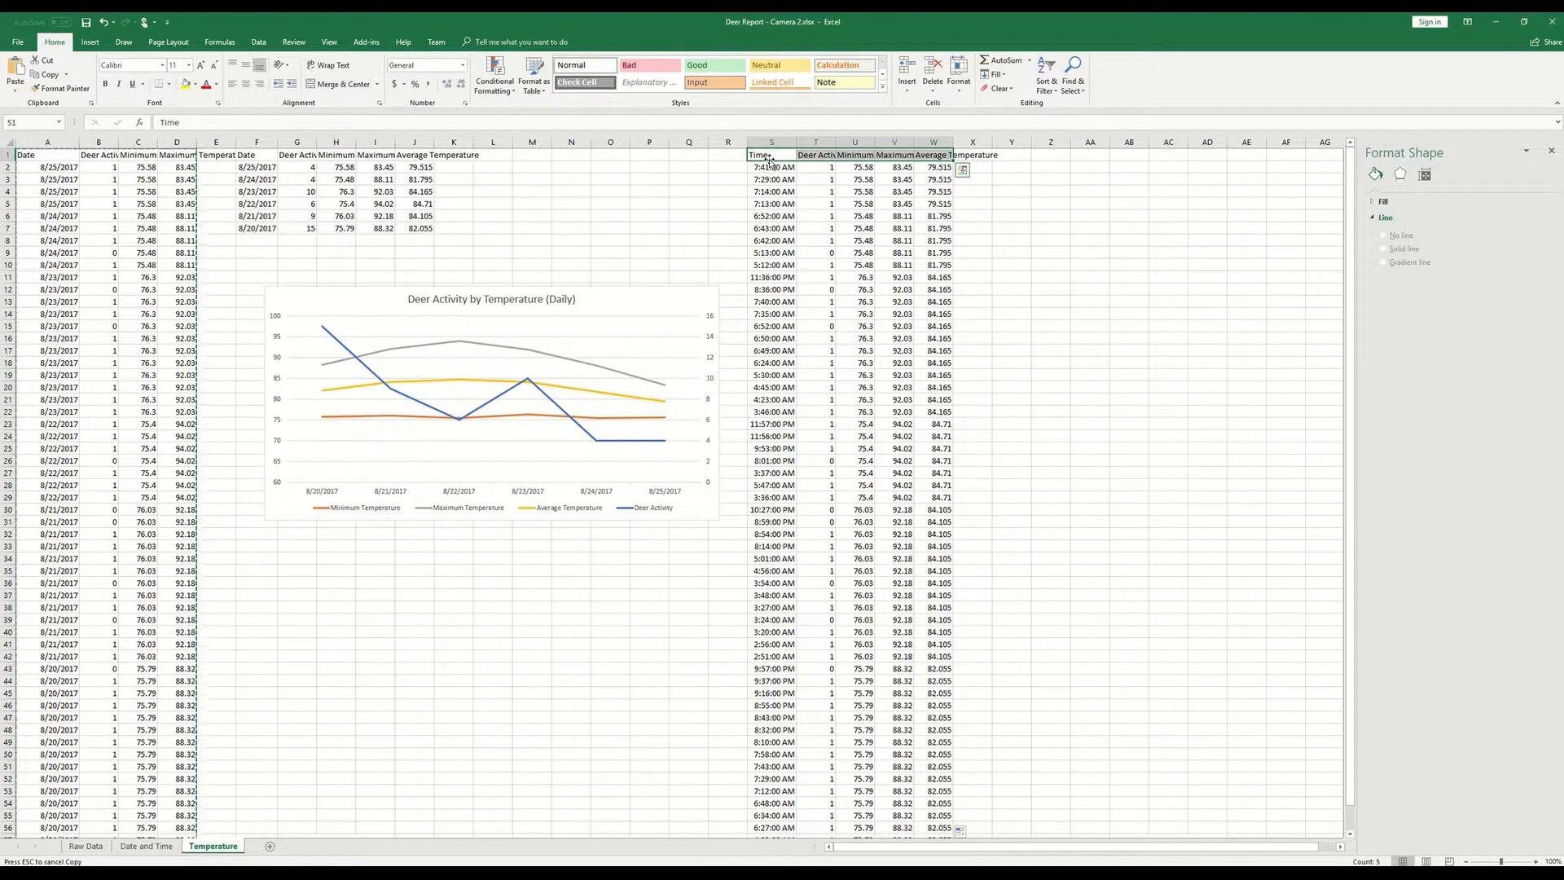
key("ctrl+shift+Down")
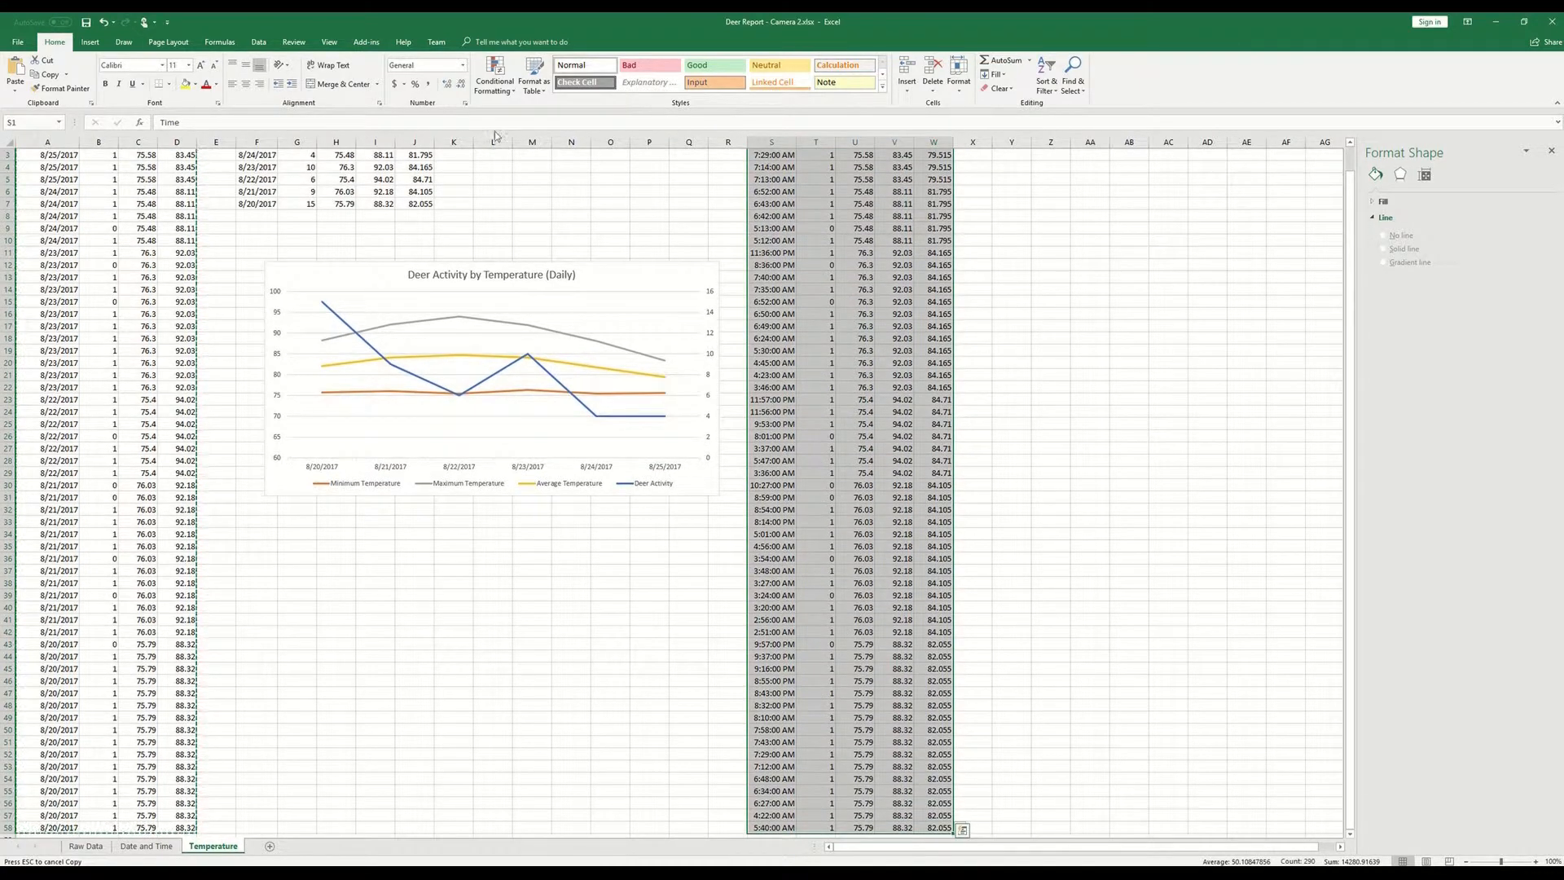
left_click(257, 41)
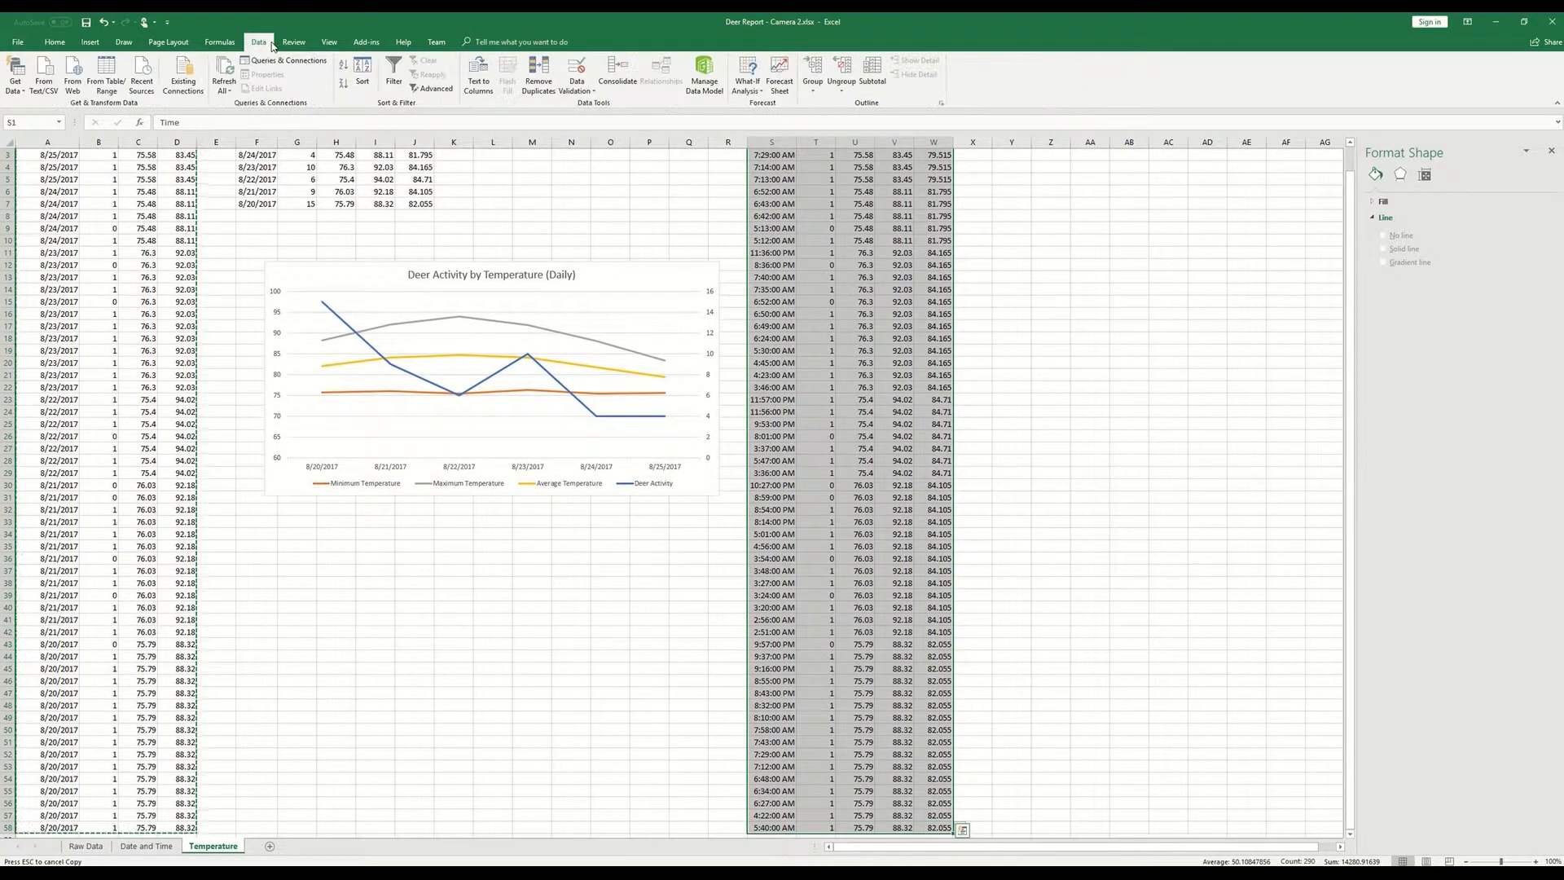
left_click(364, 83)
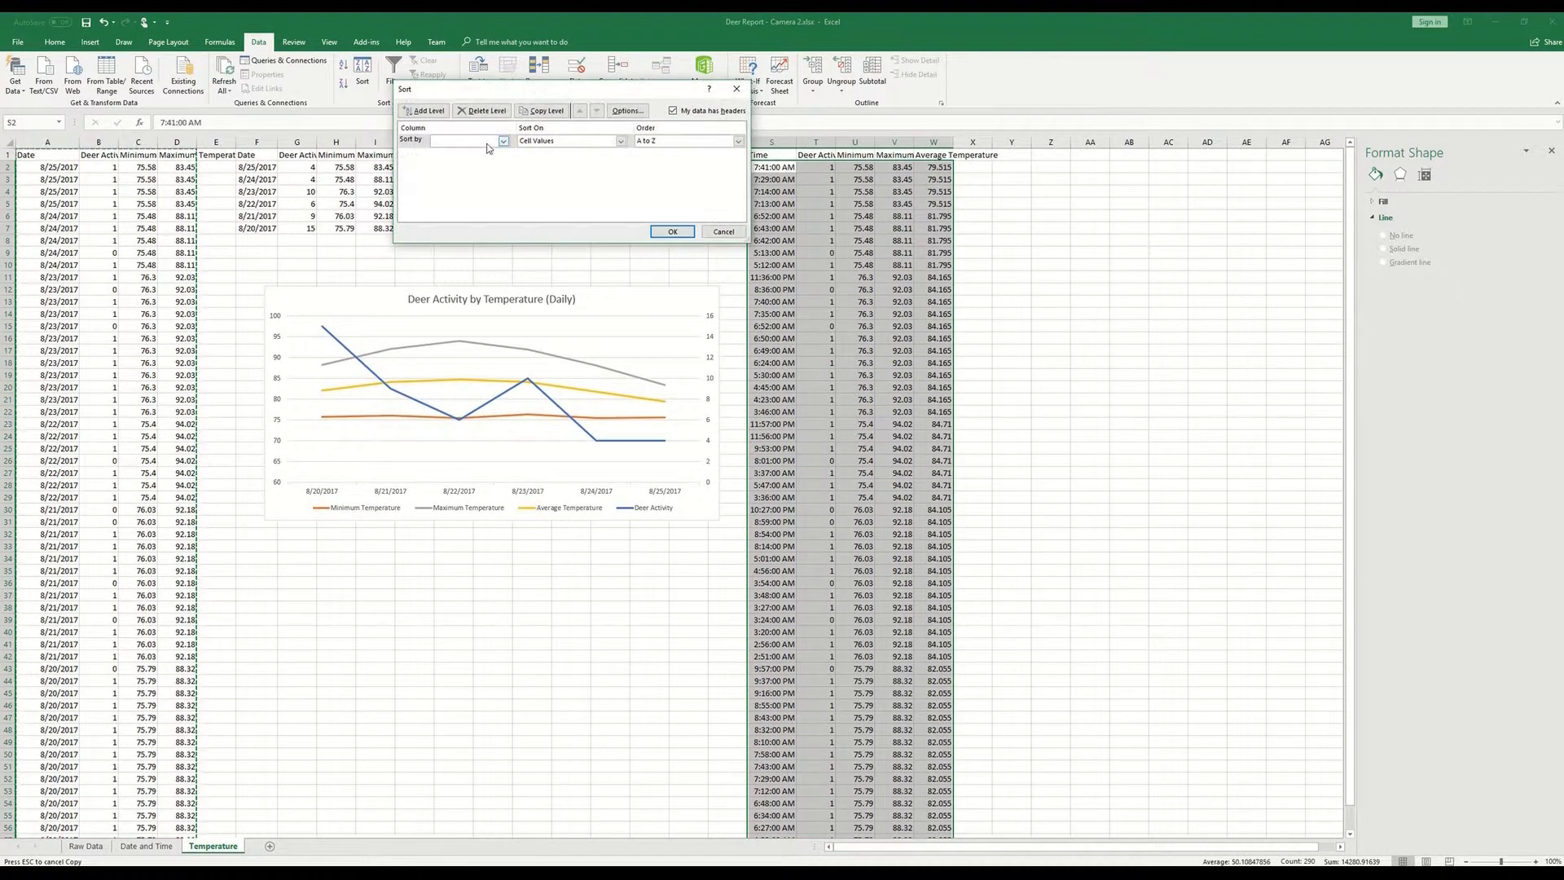
left_click(488, 143)
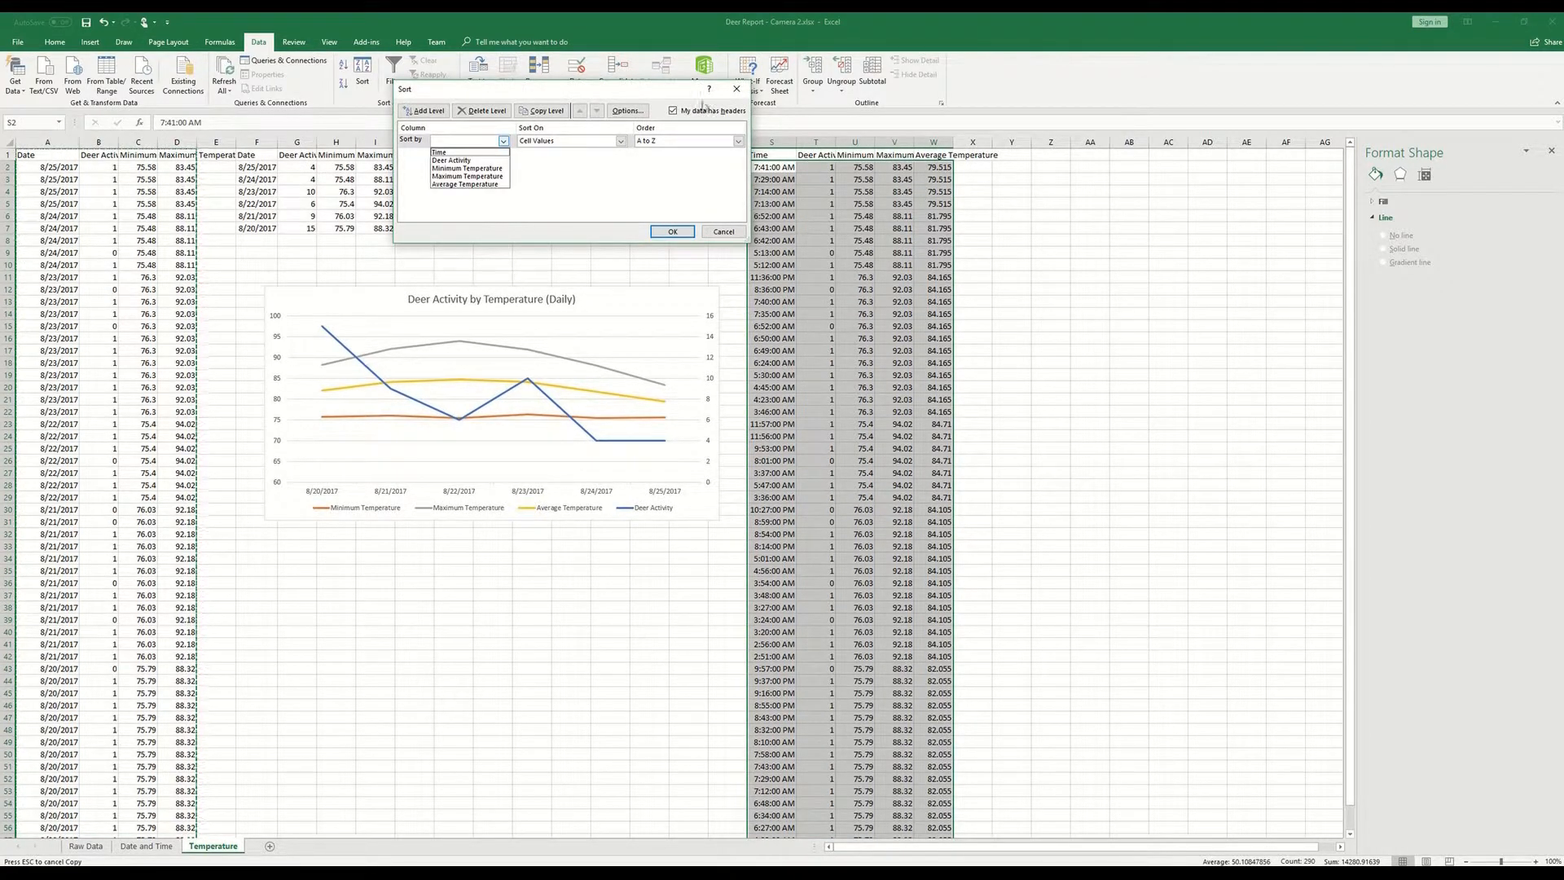
left_click(462, 153)
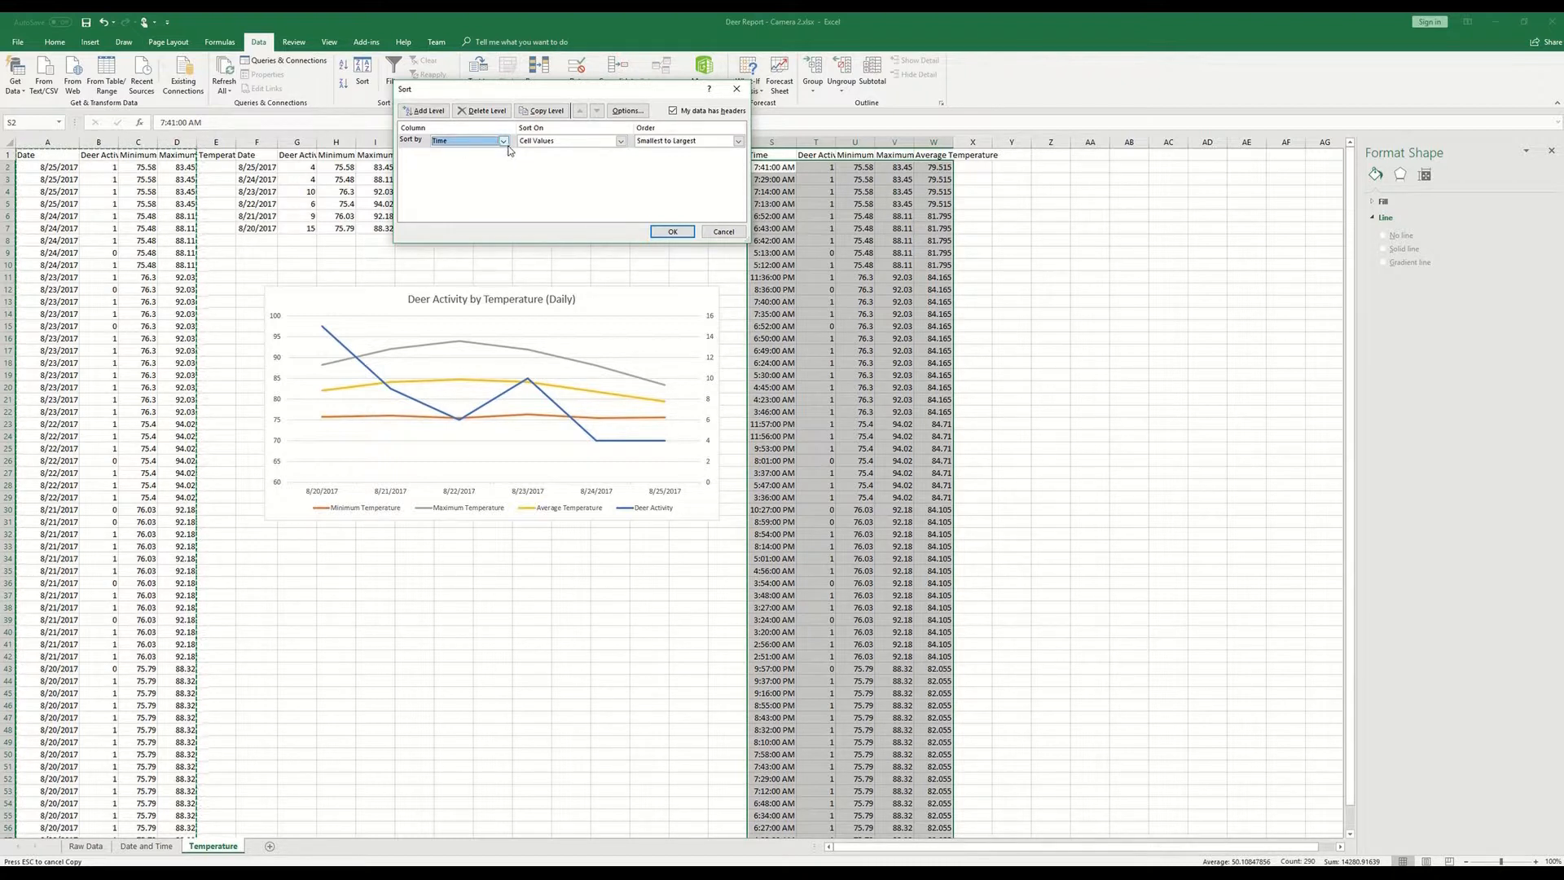
left_click(672, 232)
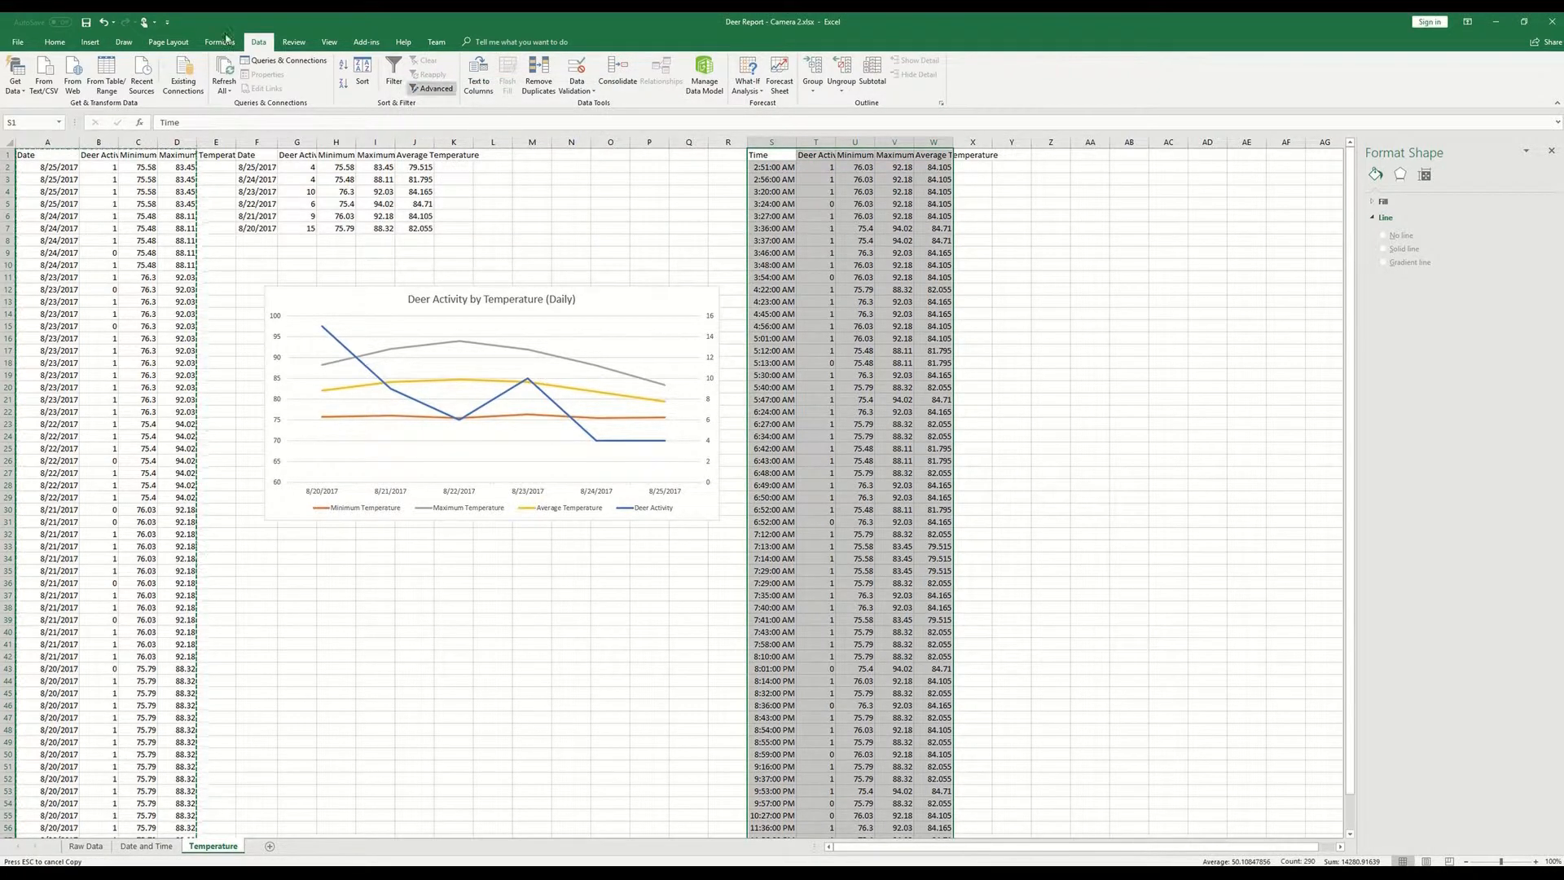
- Insert a line chart from the sorted time-based table
left_click(90, 41)
left_click(478, 74)
left_click(488, 138)
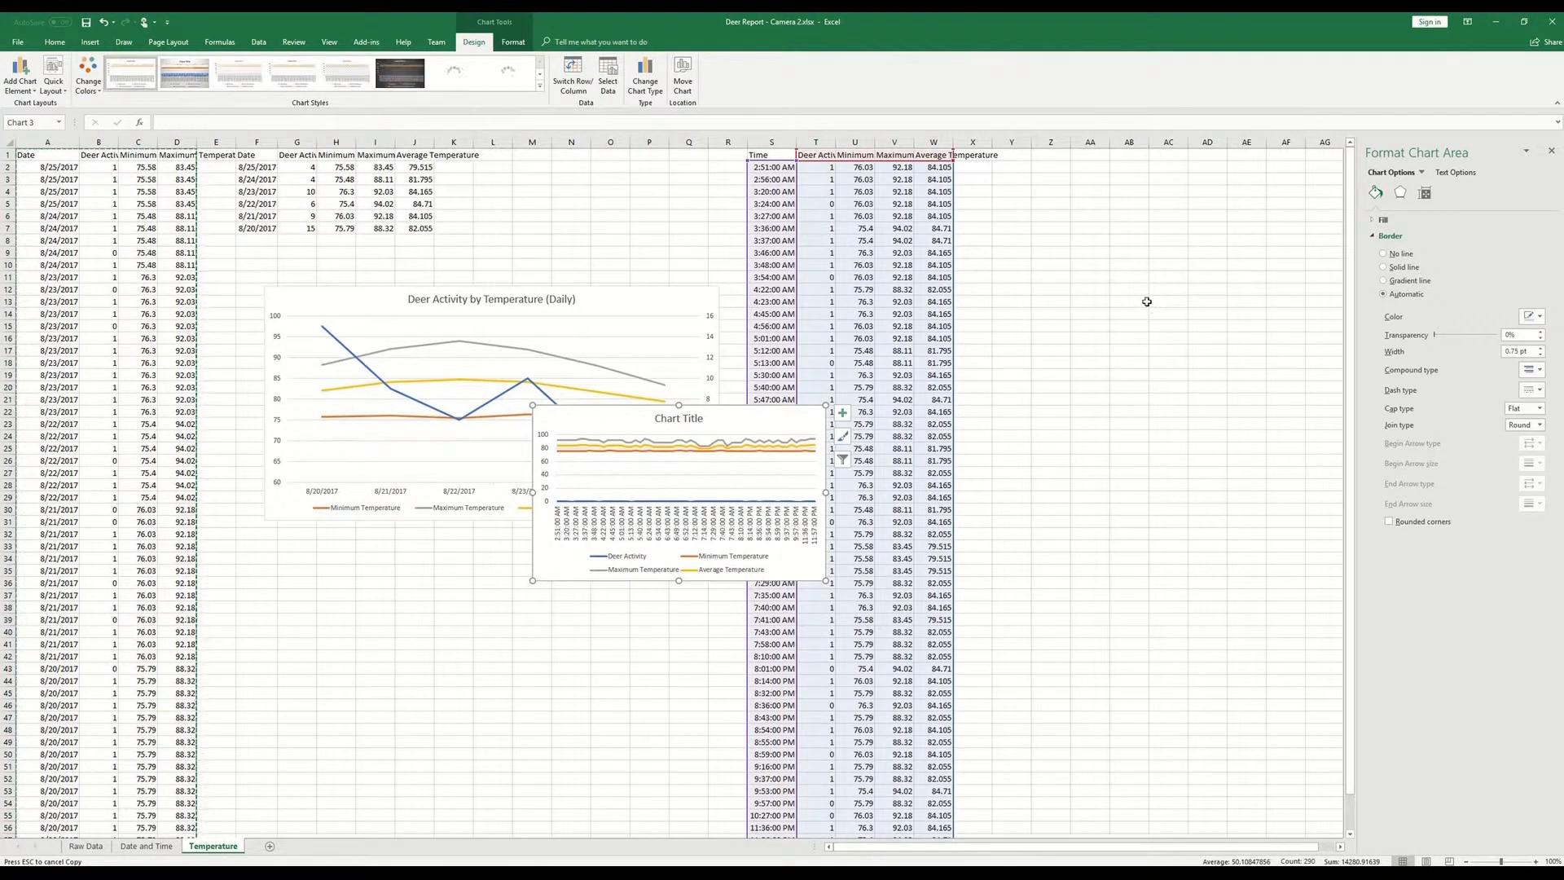
- Move the new line chart beside the time-based table and enlarge it to span about columns X to AS, rows 12 to 32
left_click_drag(802, 576, 830, 557)
left_click(1040, 437)
left_click(692, 411)
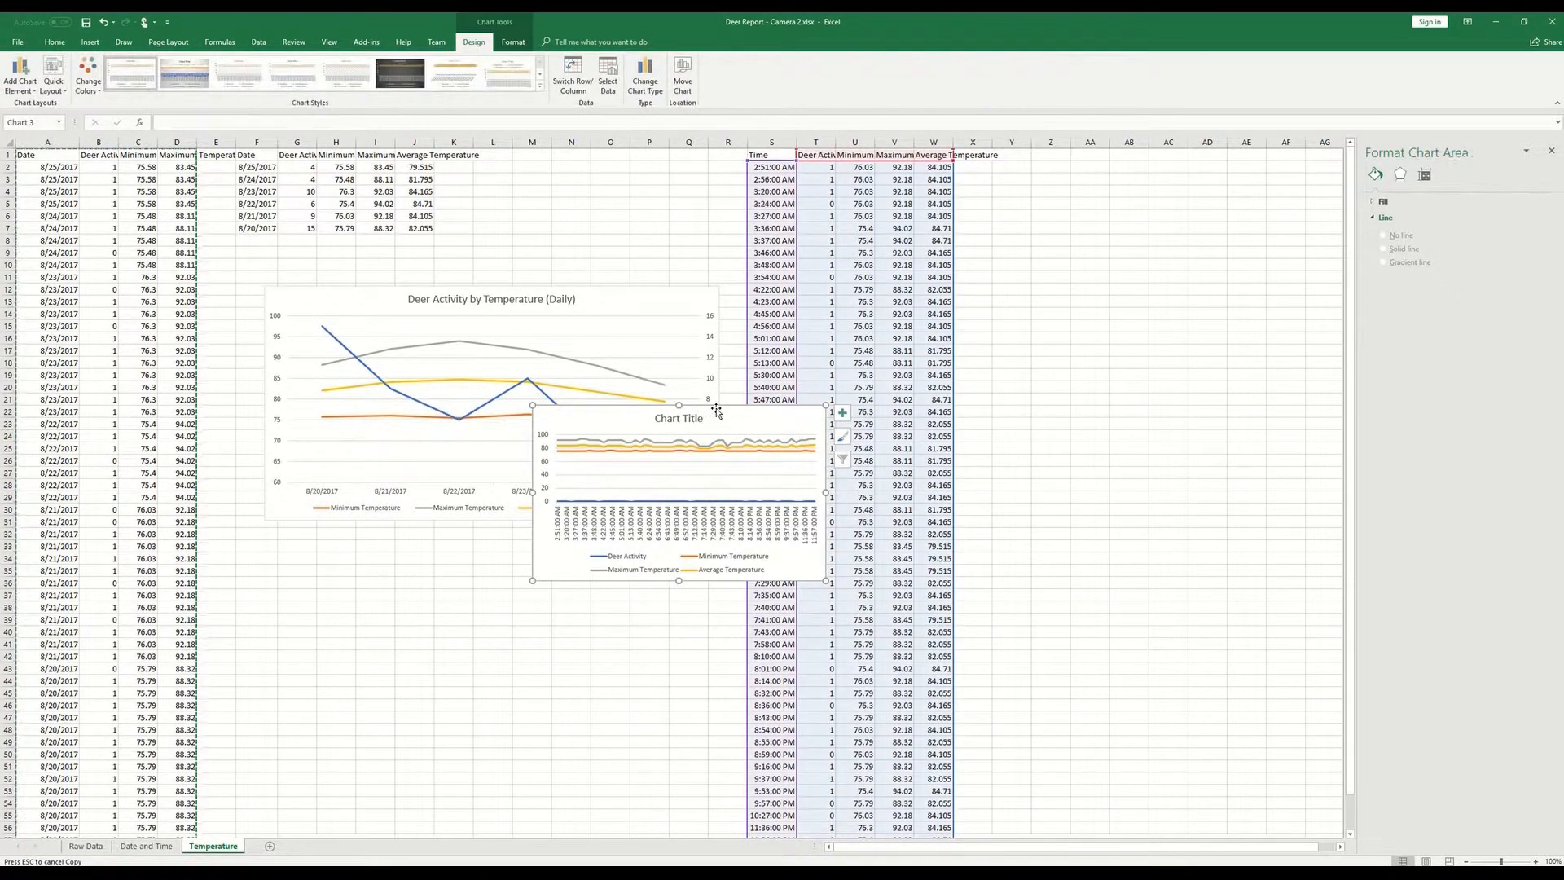
left_click_drag(692, 410, 1163, 287)
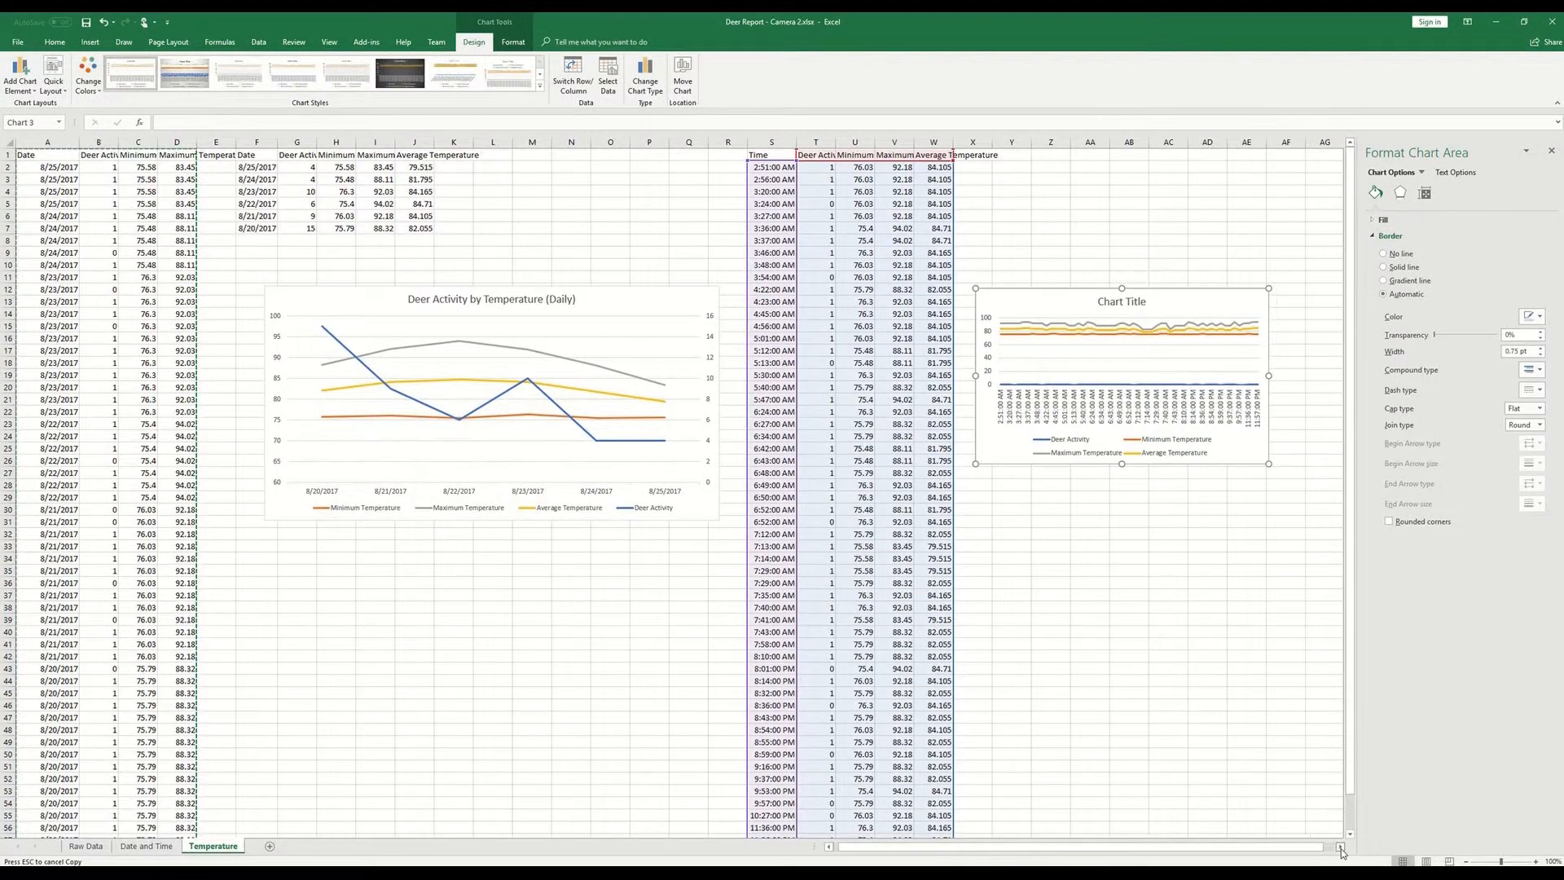
left_click(1341, 847)
left_click(1341, 848)
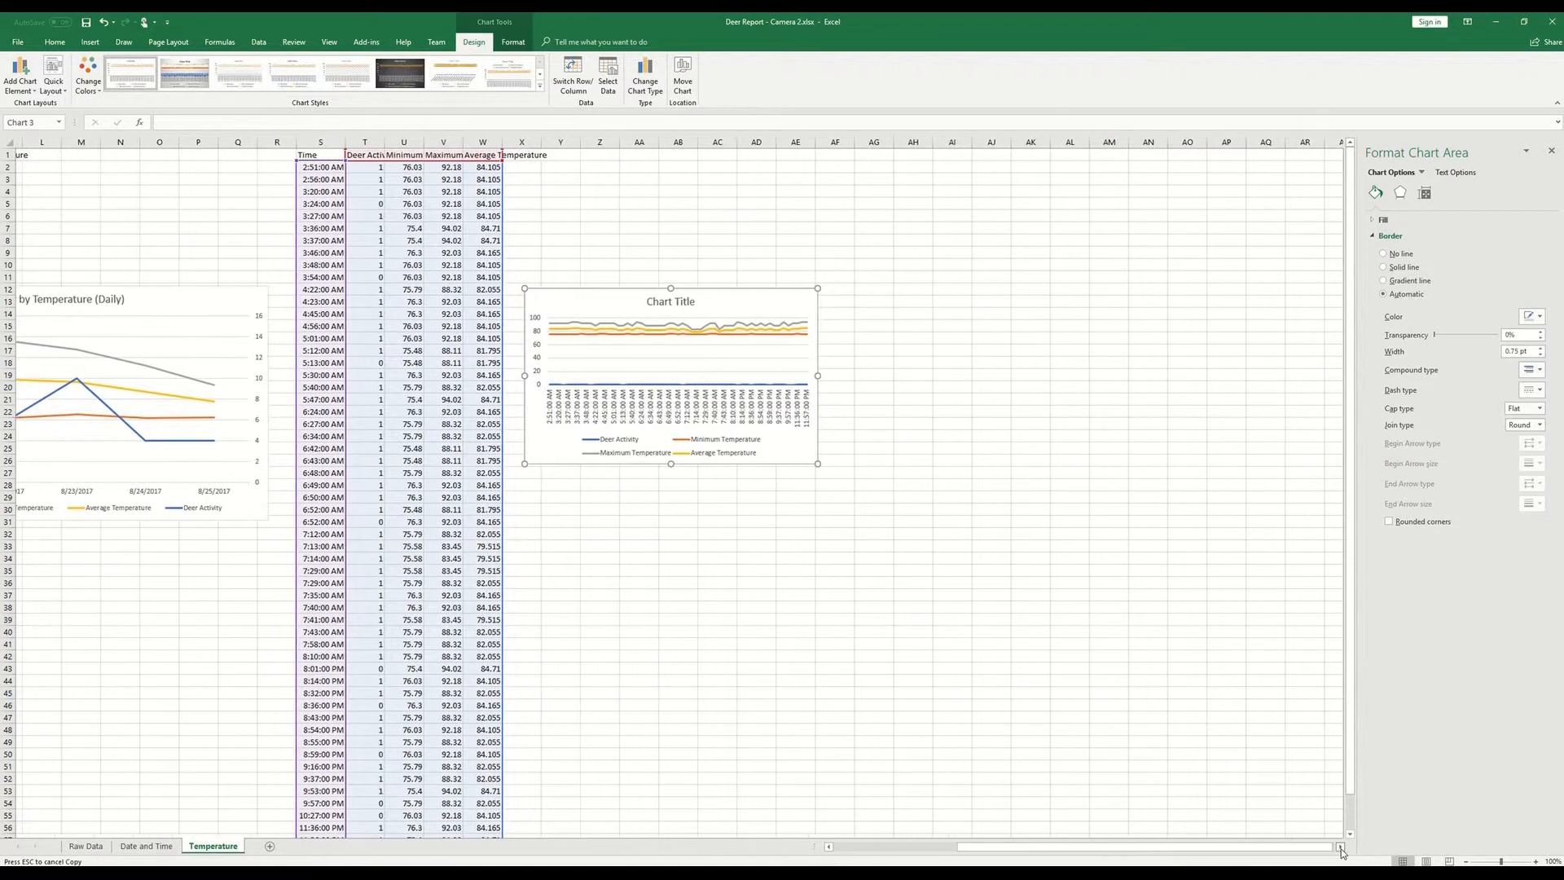
left_click_drag(615, 463, 1151, 540)
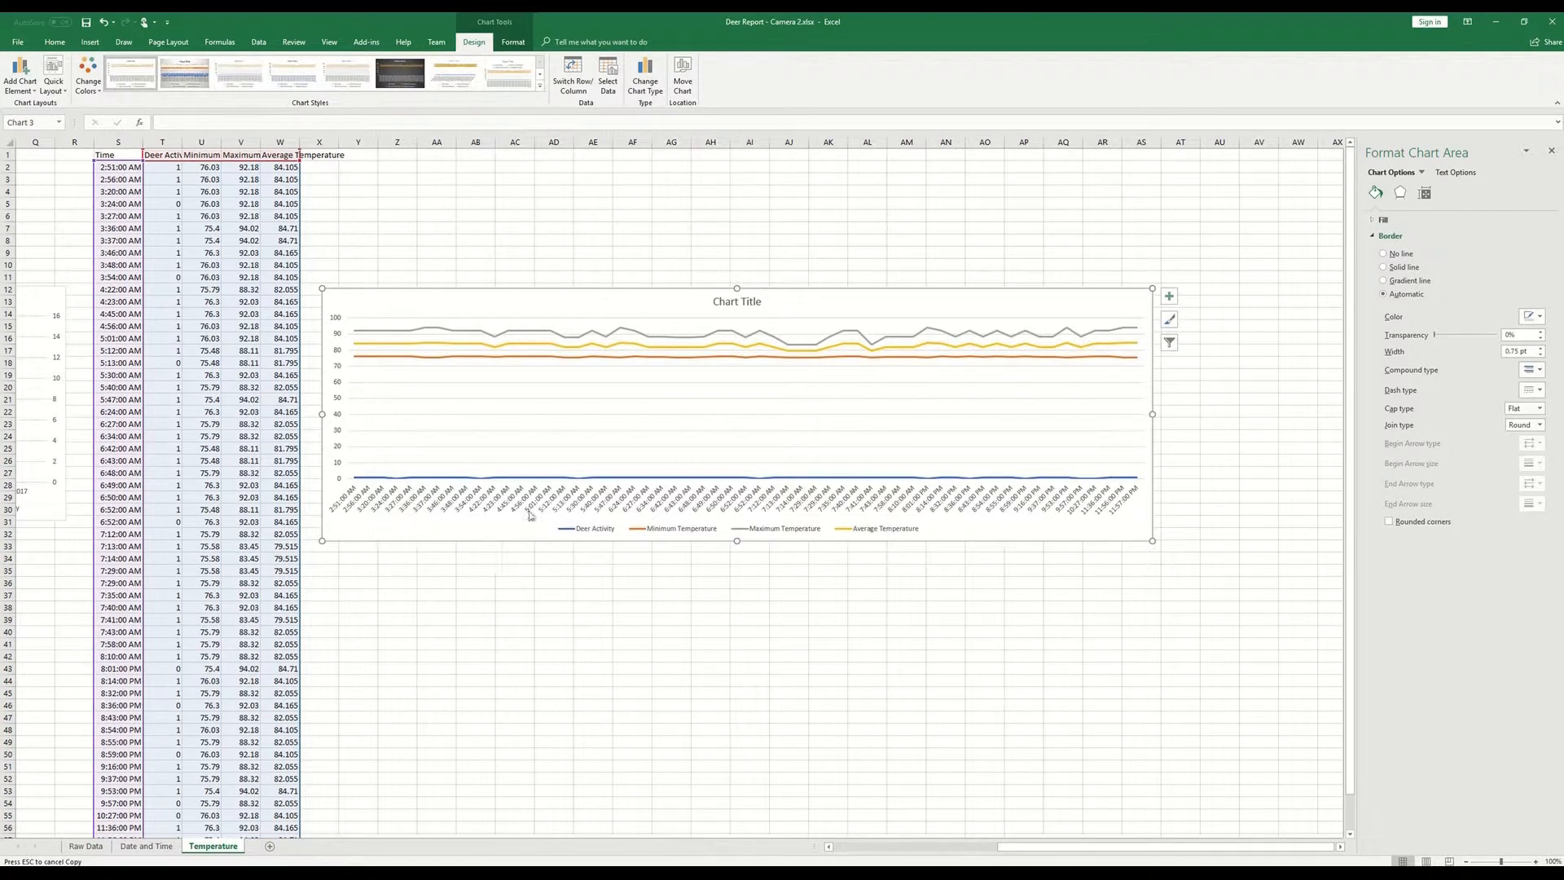
- Plot the new chart's Deer Activity series on the secondary axis and set the primary vertical axis minimum to 60
left_click(416, 479)
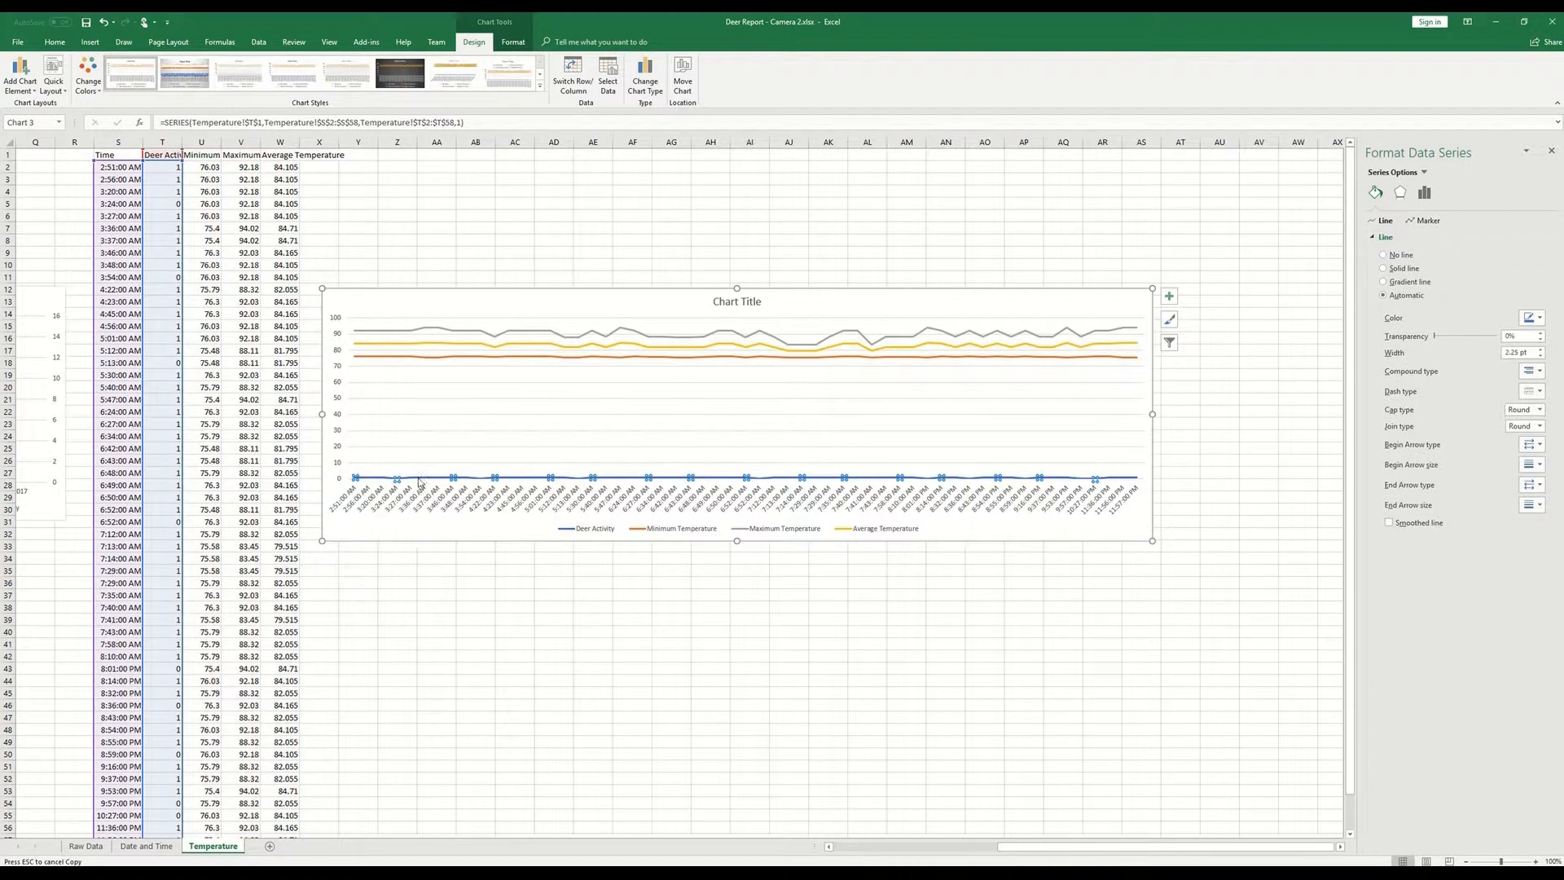
left_click(1424, 200)
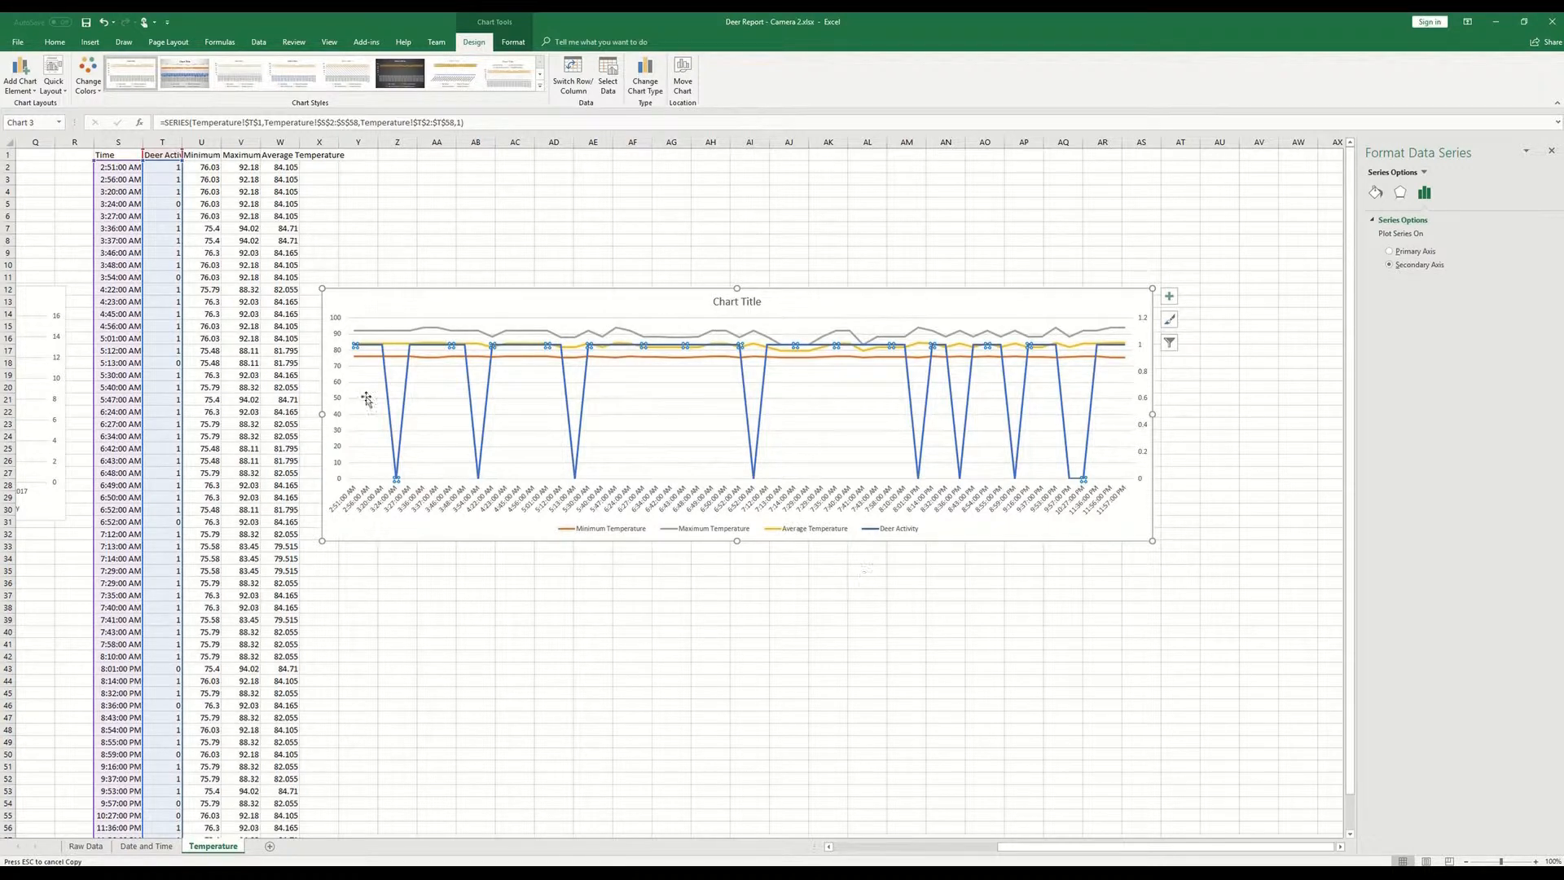
left_click(336, 342)
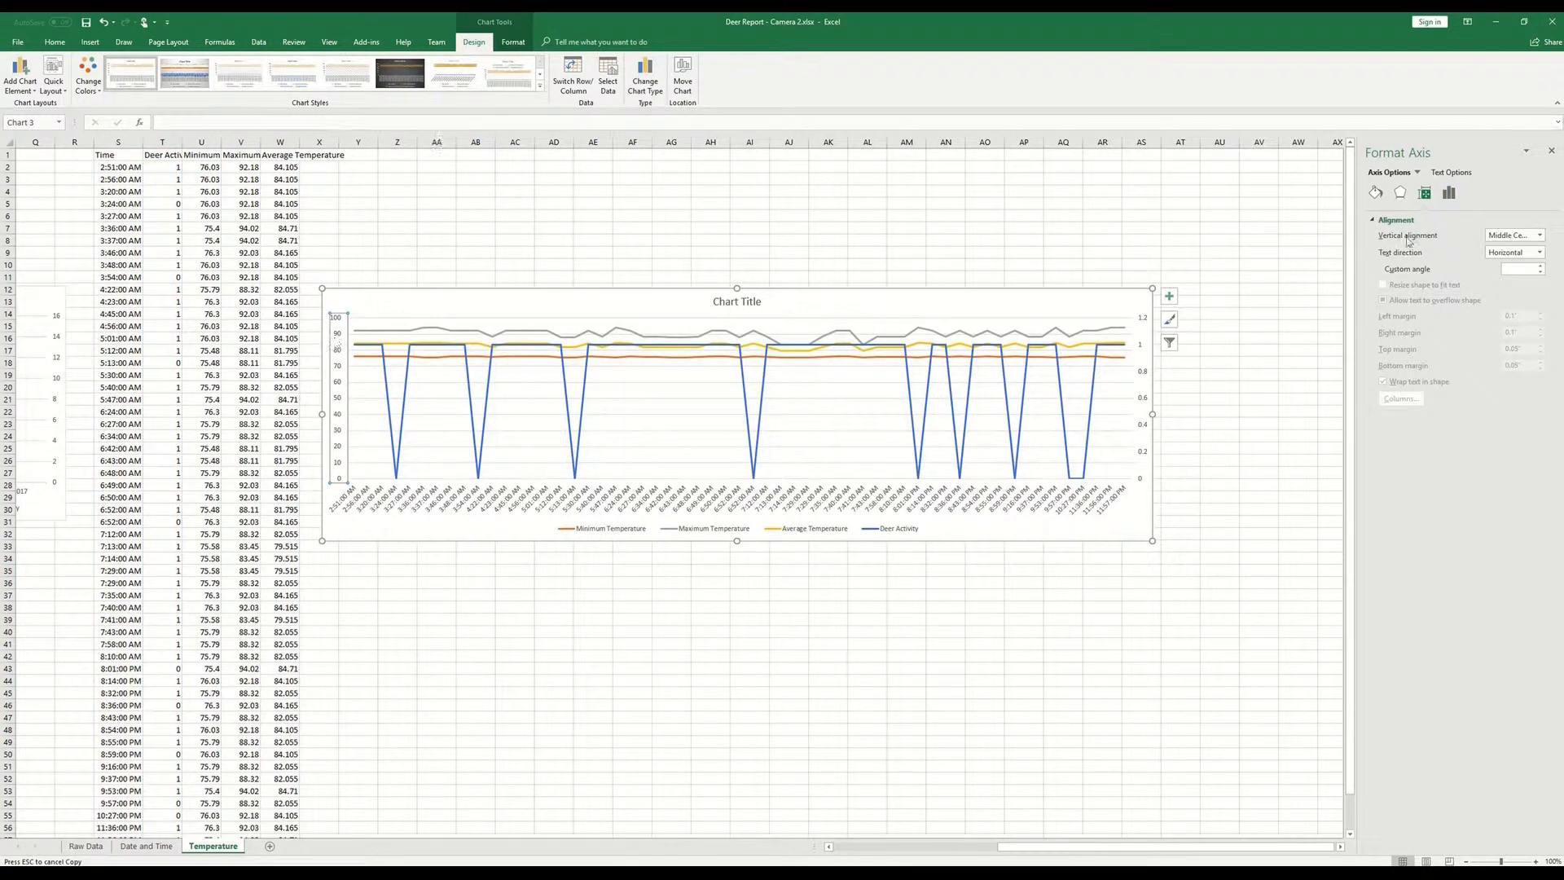
left_click(1448, 193)
left_click_drag(1497, 248, 1362, 255)
key("Return")
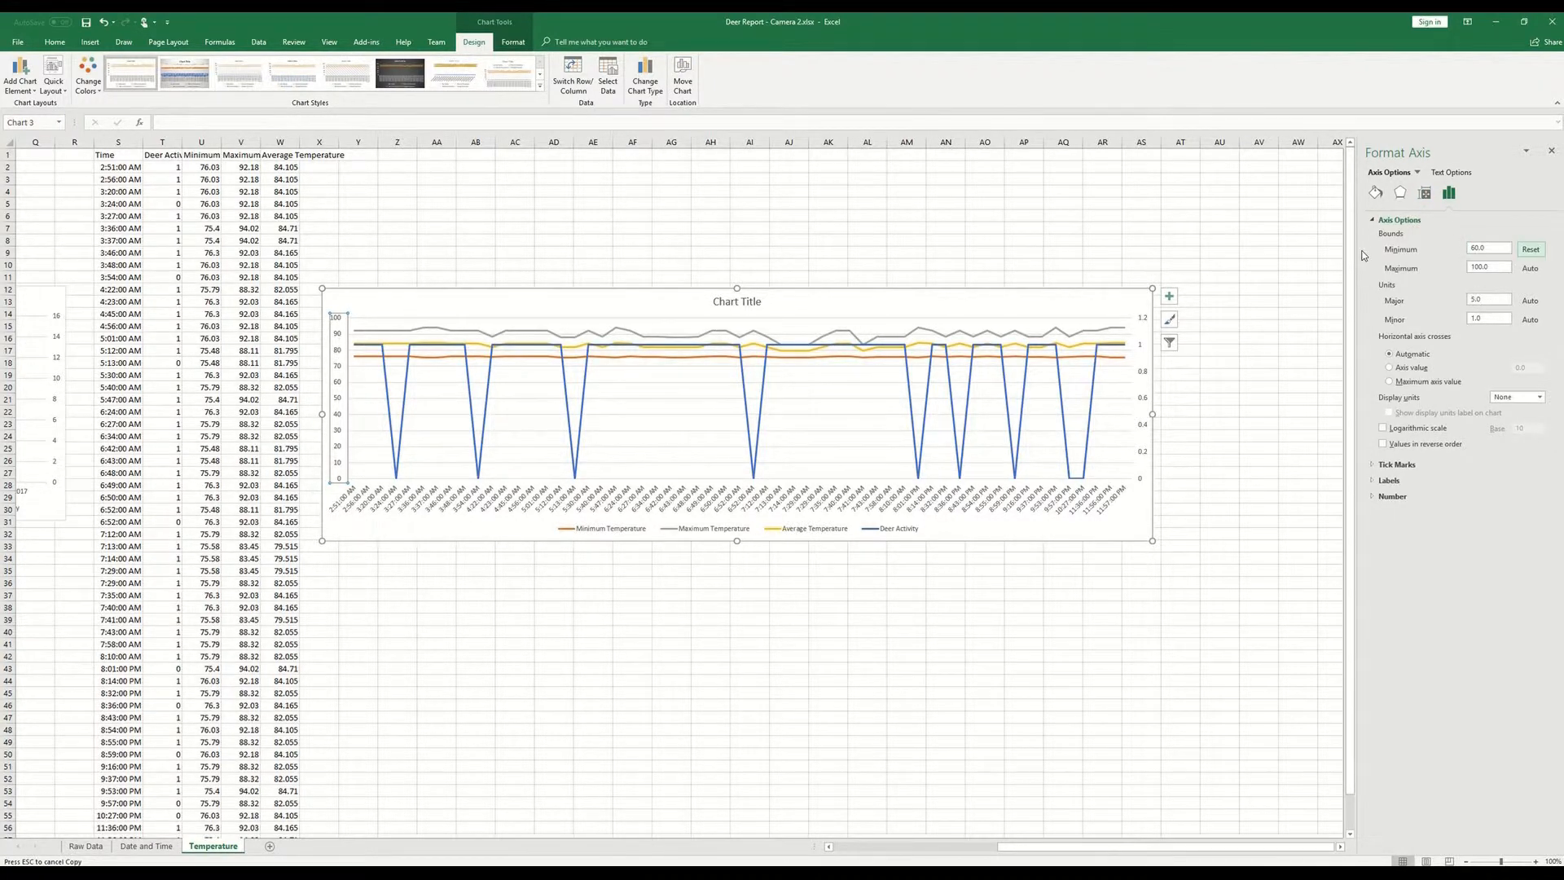
left_click(937, 253)
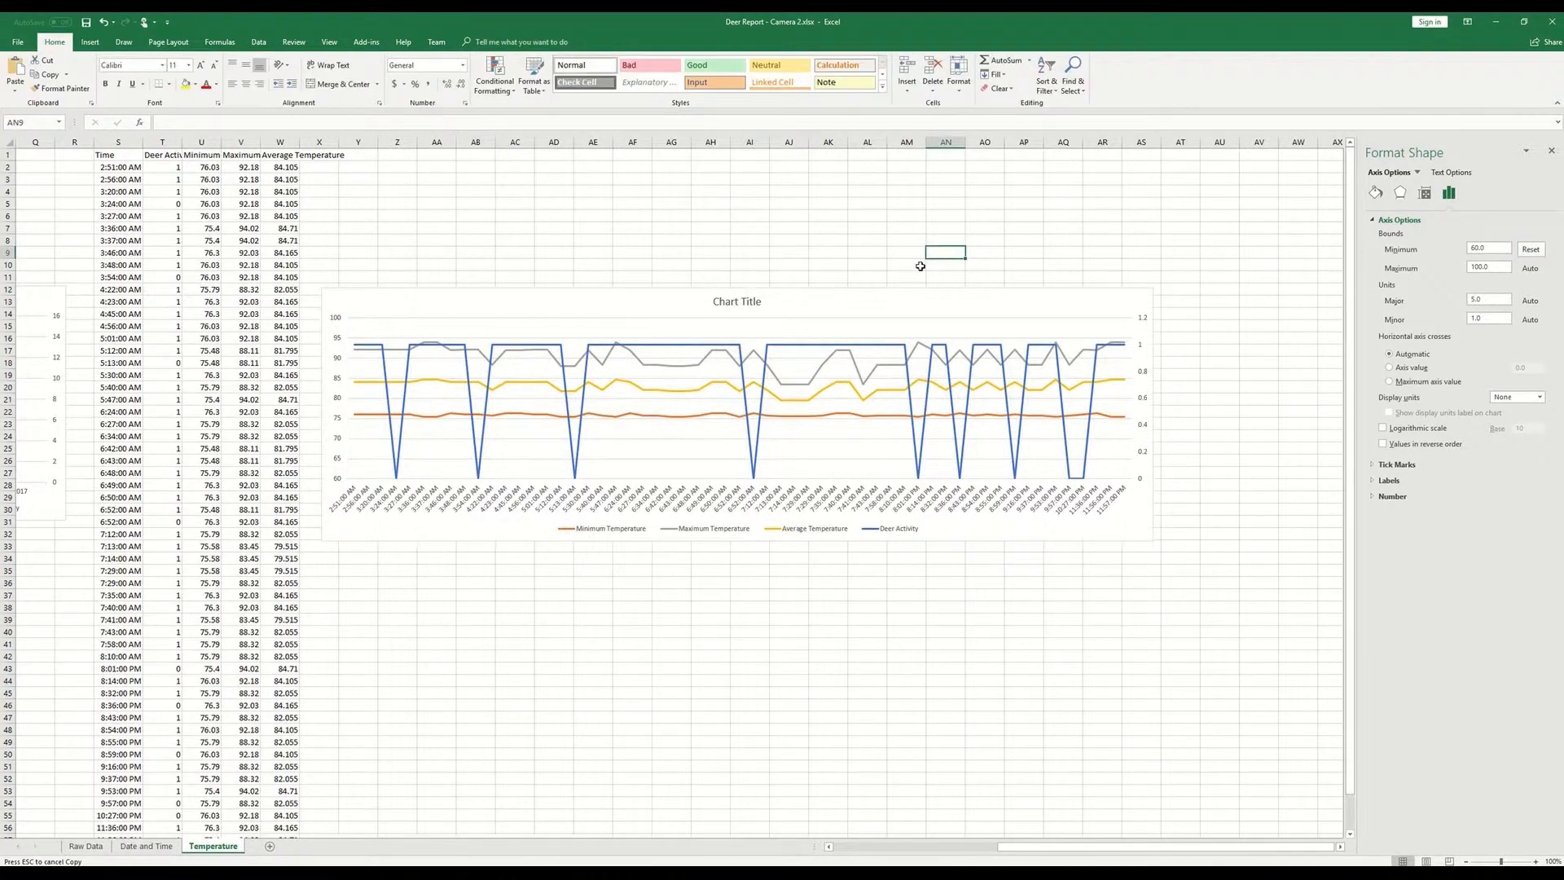
- Change the time-based chart's title to "Deer Activity By Temperature (Min by Min)"
left_click(743, 301)
triple_click(743, 302)
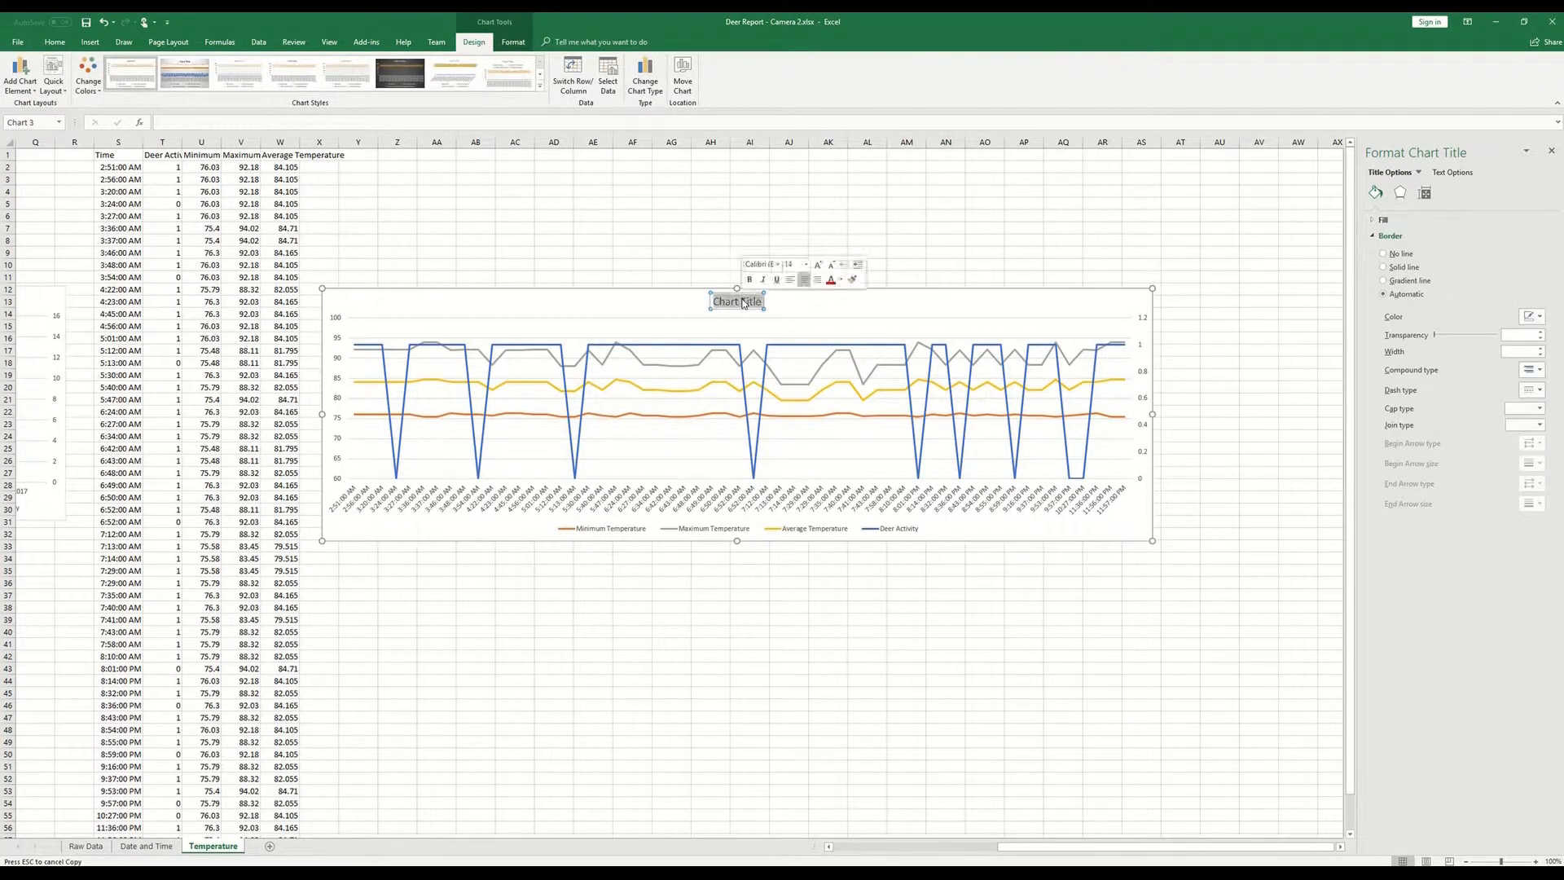
type("Deer Ac")
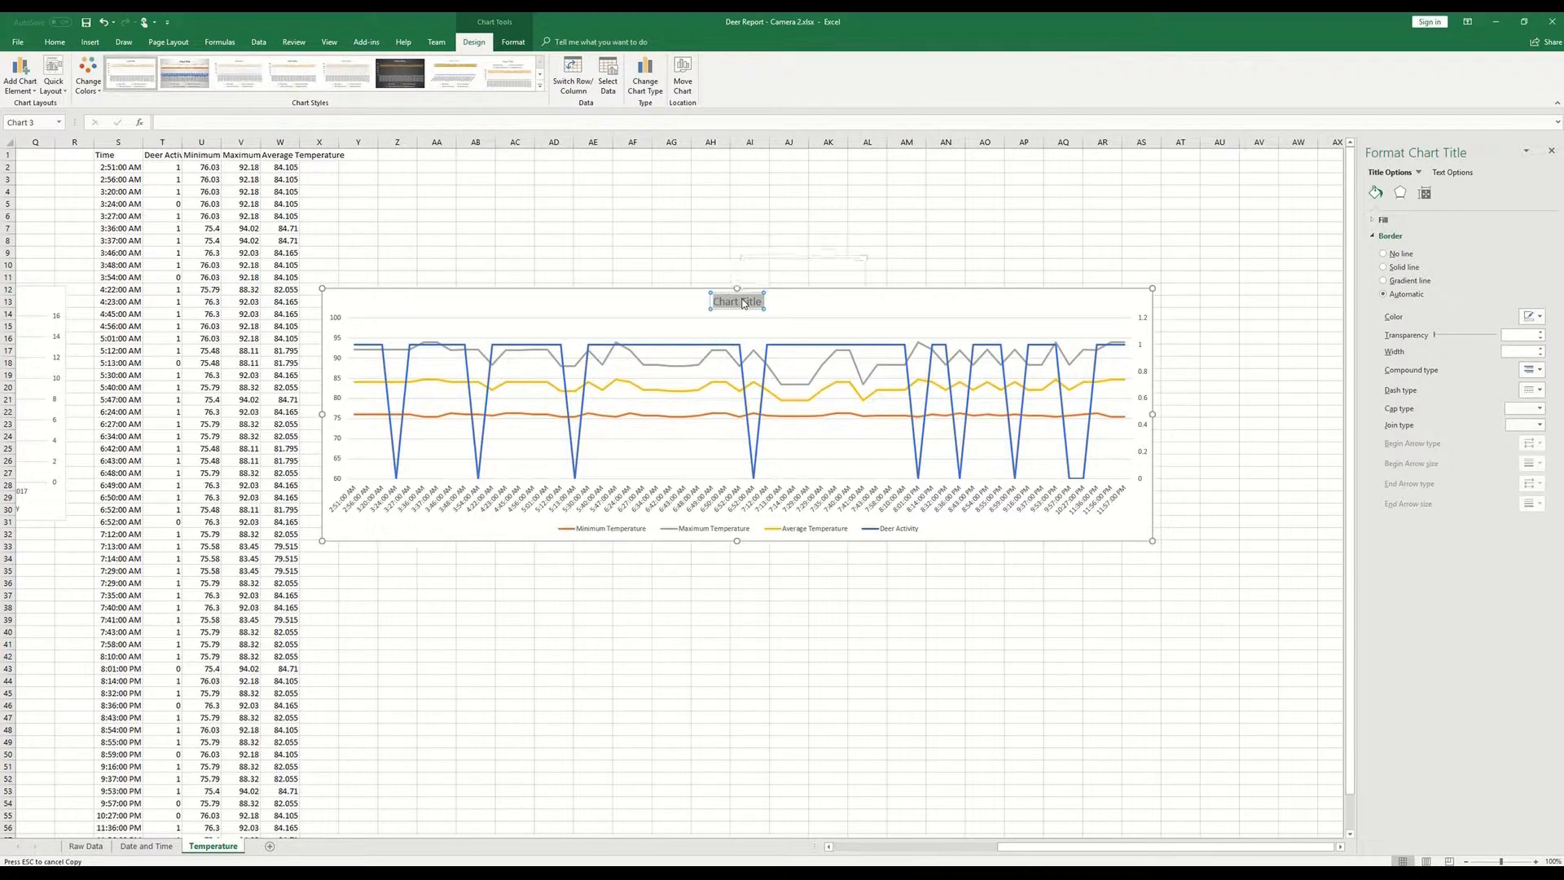
type("tivity by Tempera")
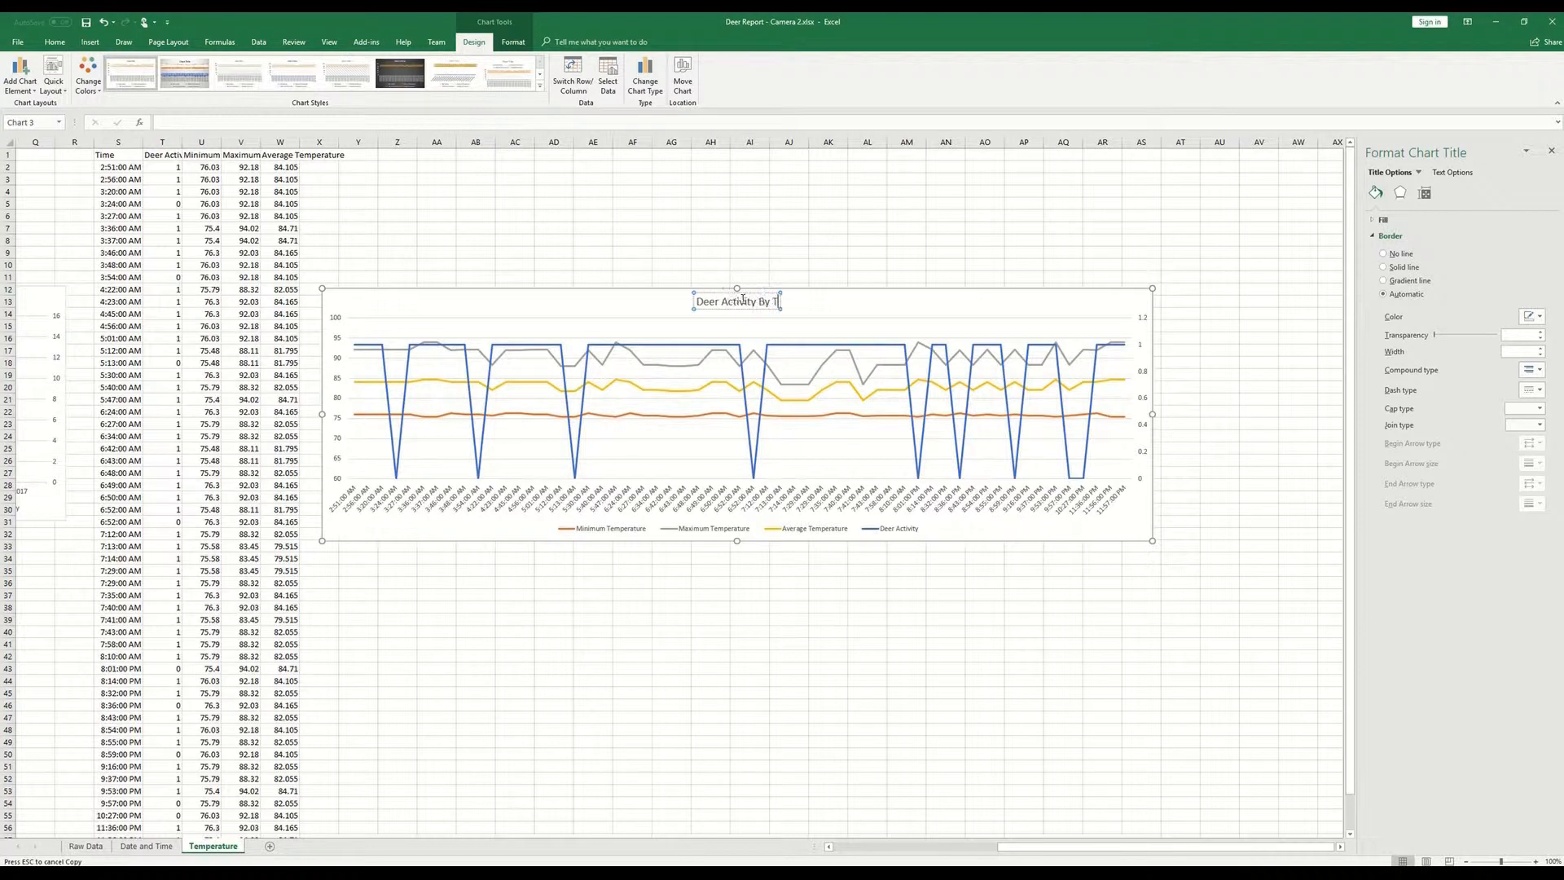
type("ture")
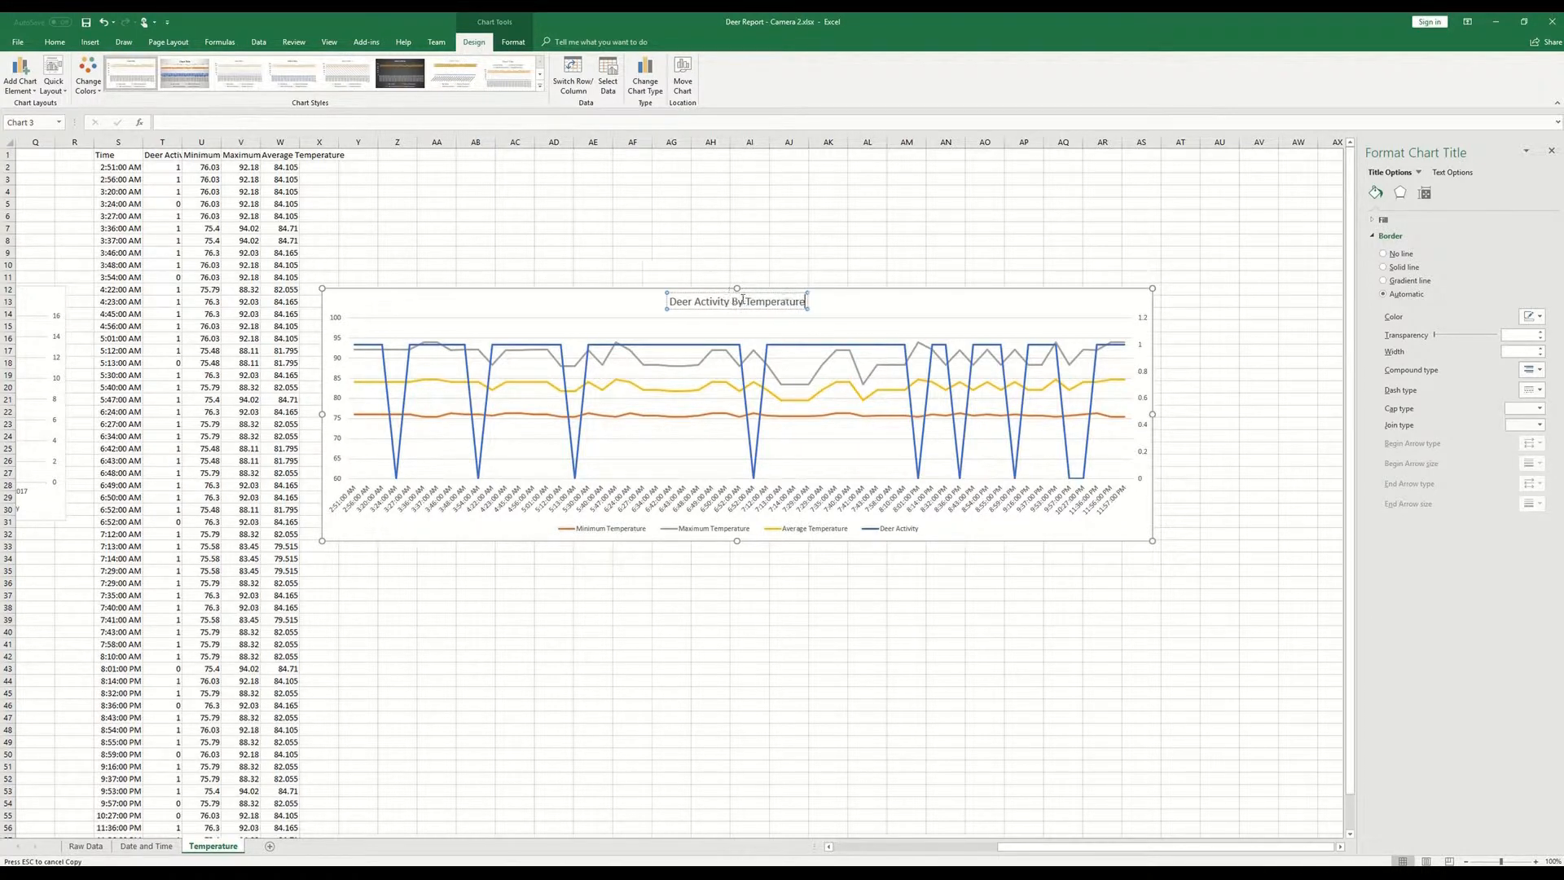
type(" (")
type("MinbyMin")
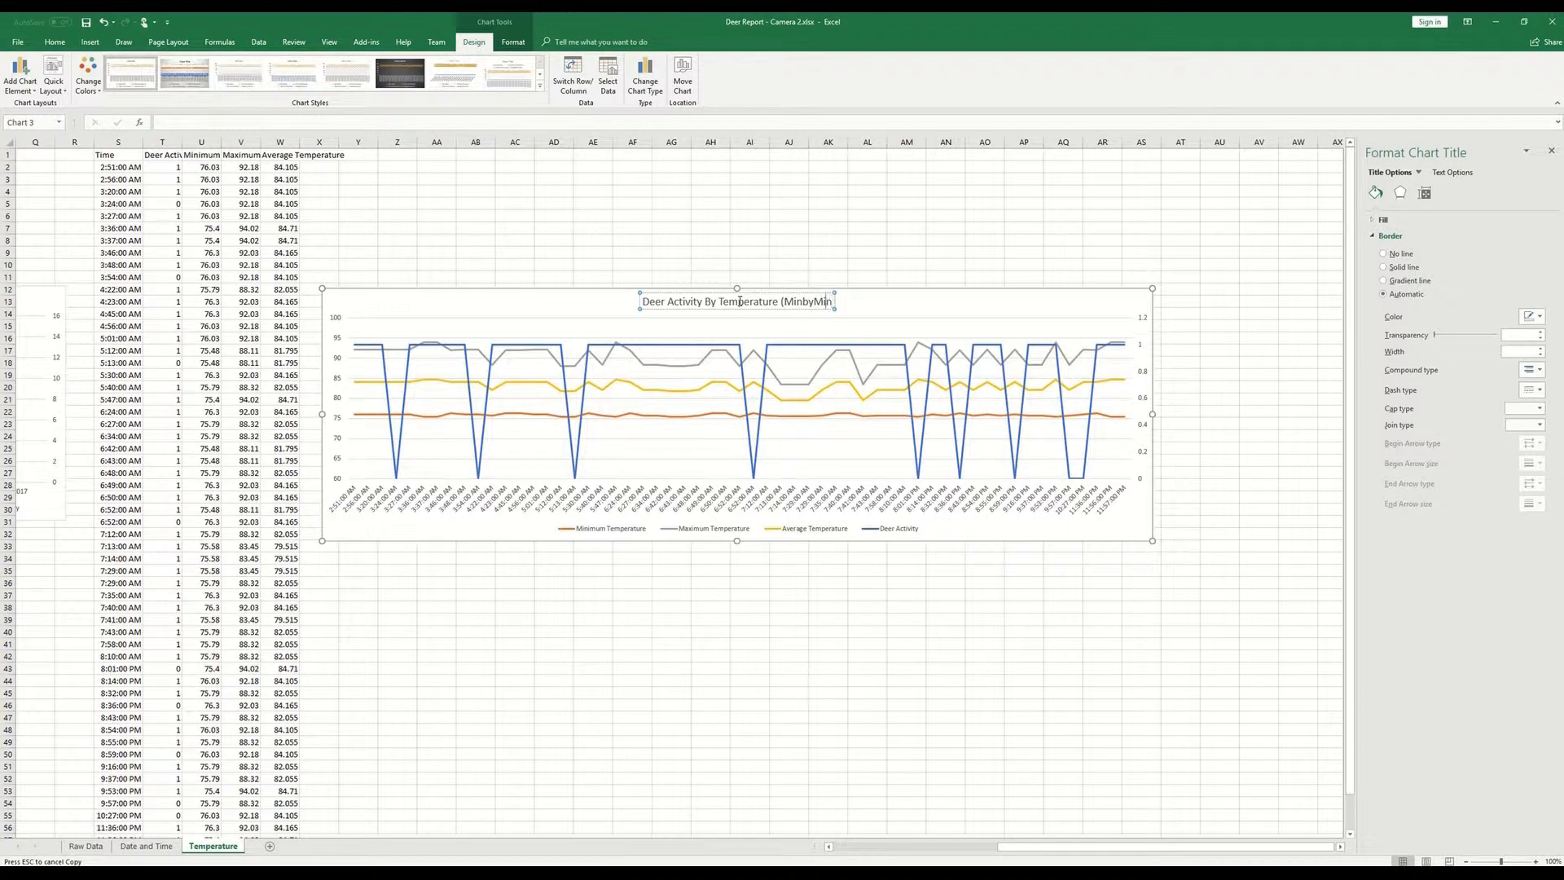
key("Left")
key("Left")
key("Left")
key("Left")
key("Left")
key("Left")
type(")")
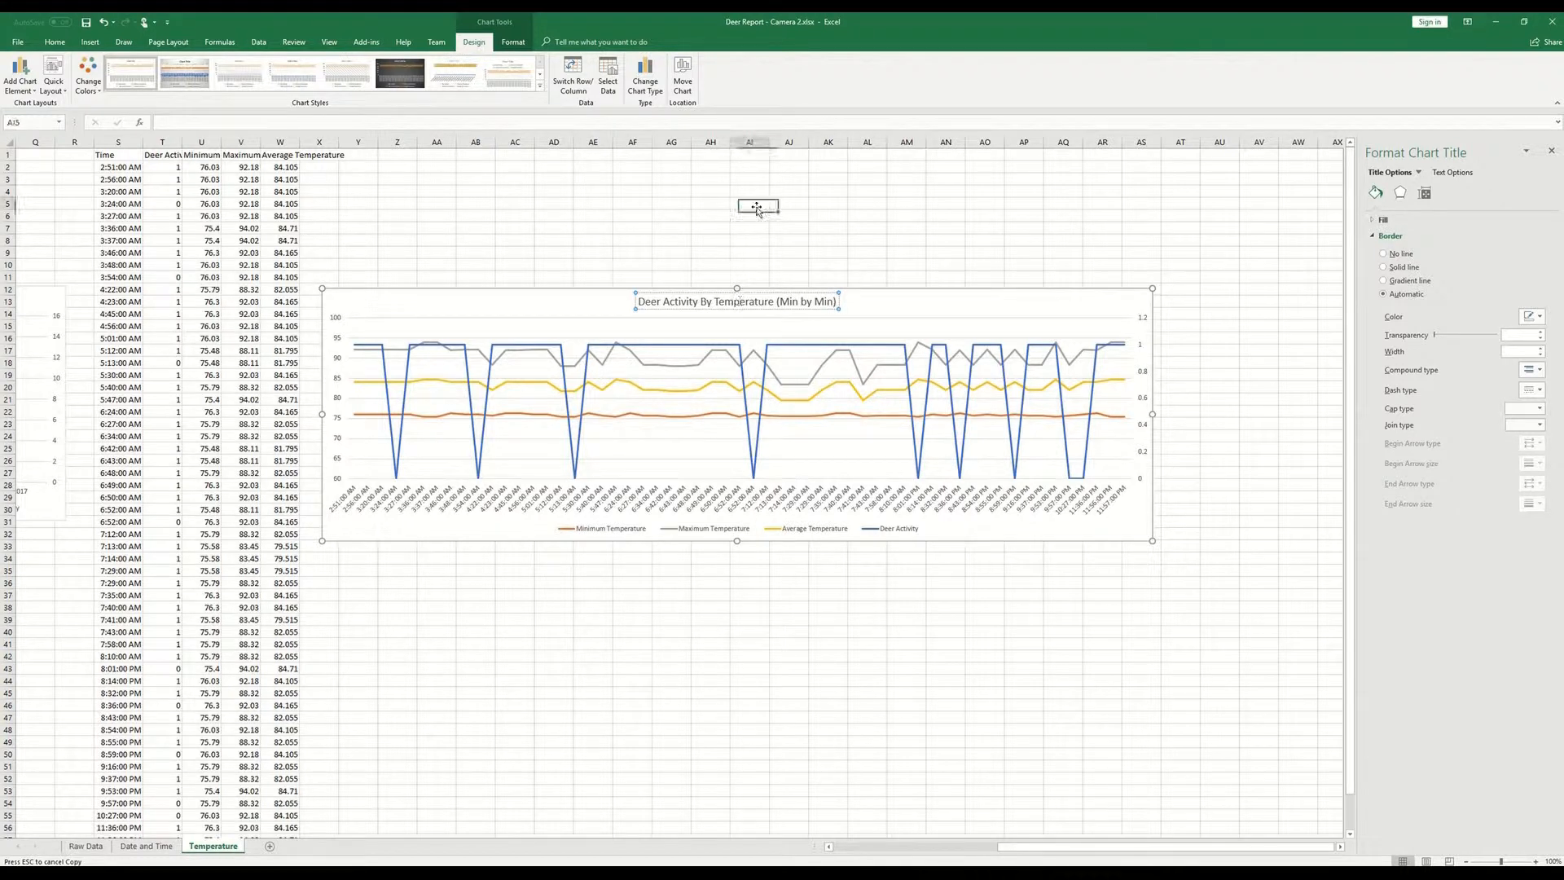
left_click(749, 204)
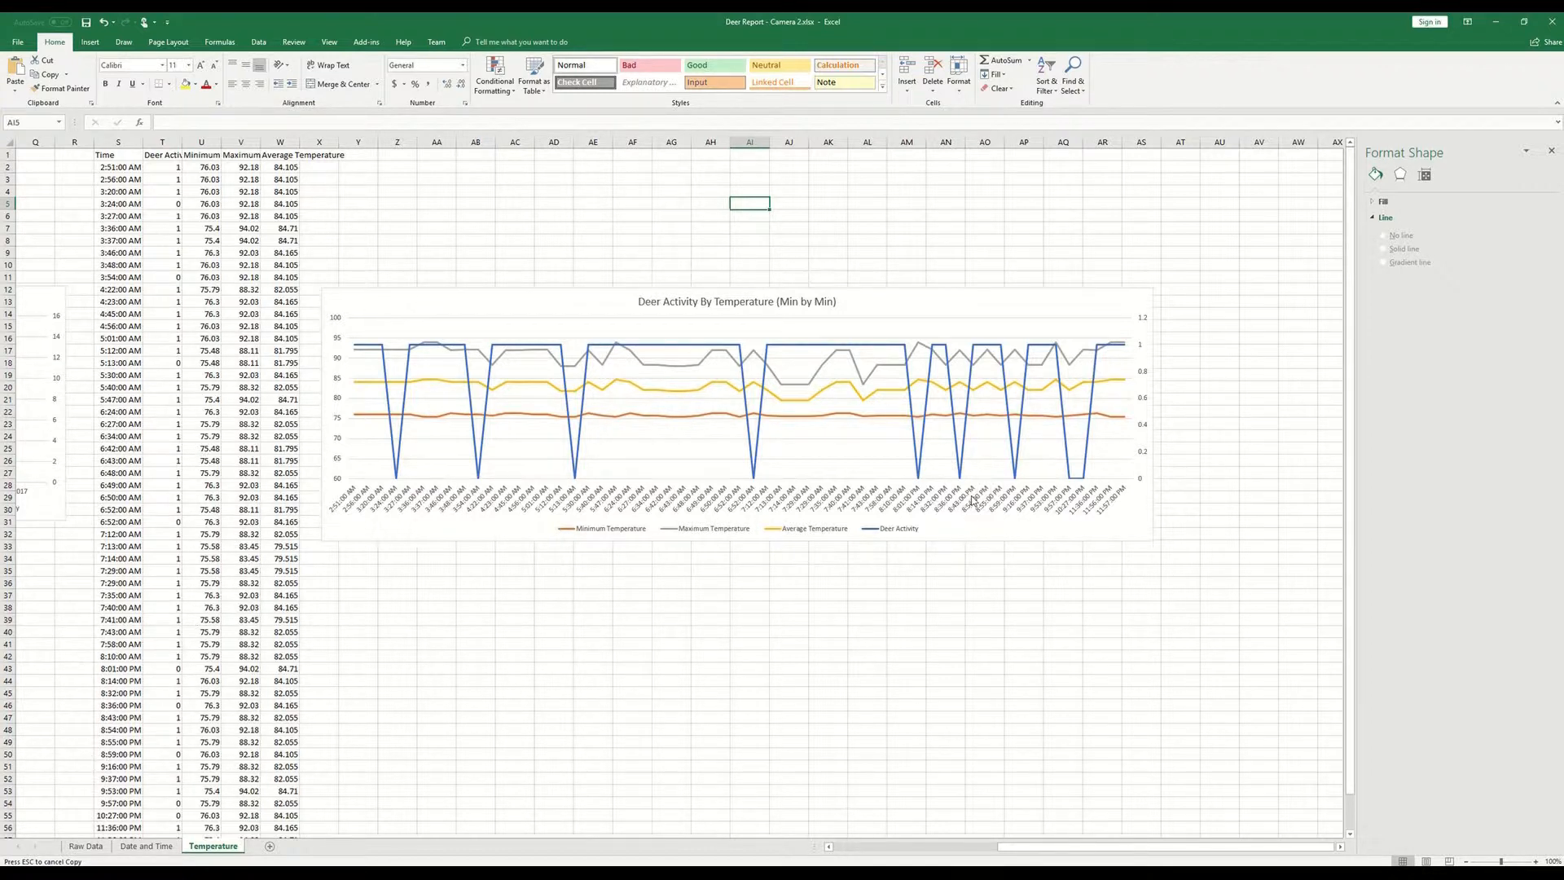
- Shift the Min by Min chart slightly farther from the time-based table, to start at about column Y
left_click(985, 539)
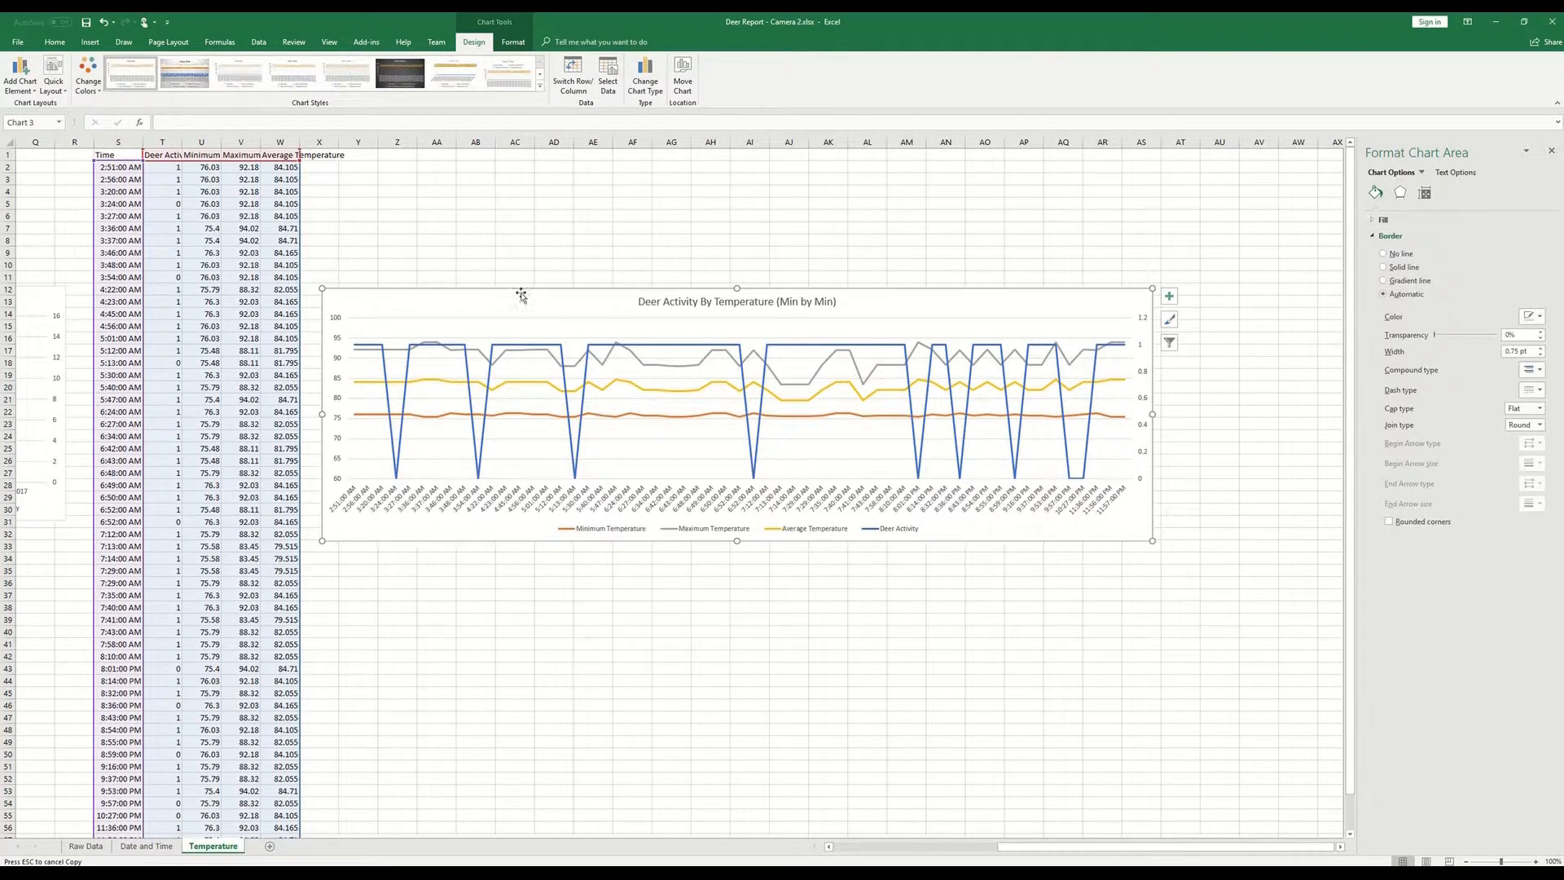
left_click_drag(524, 296, 558, 286)
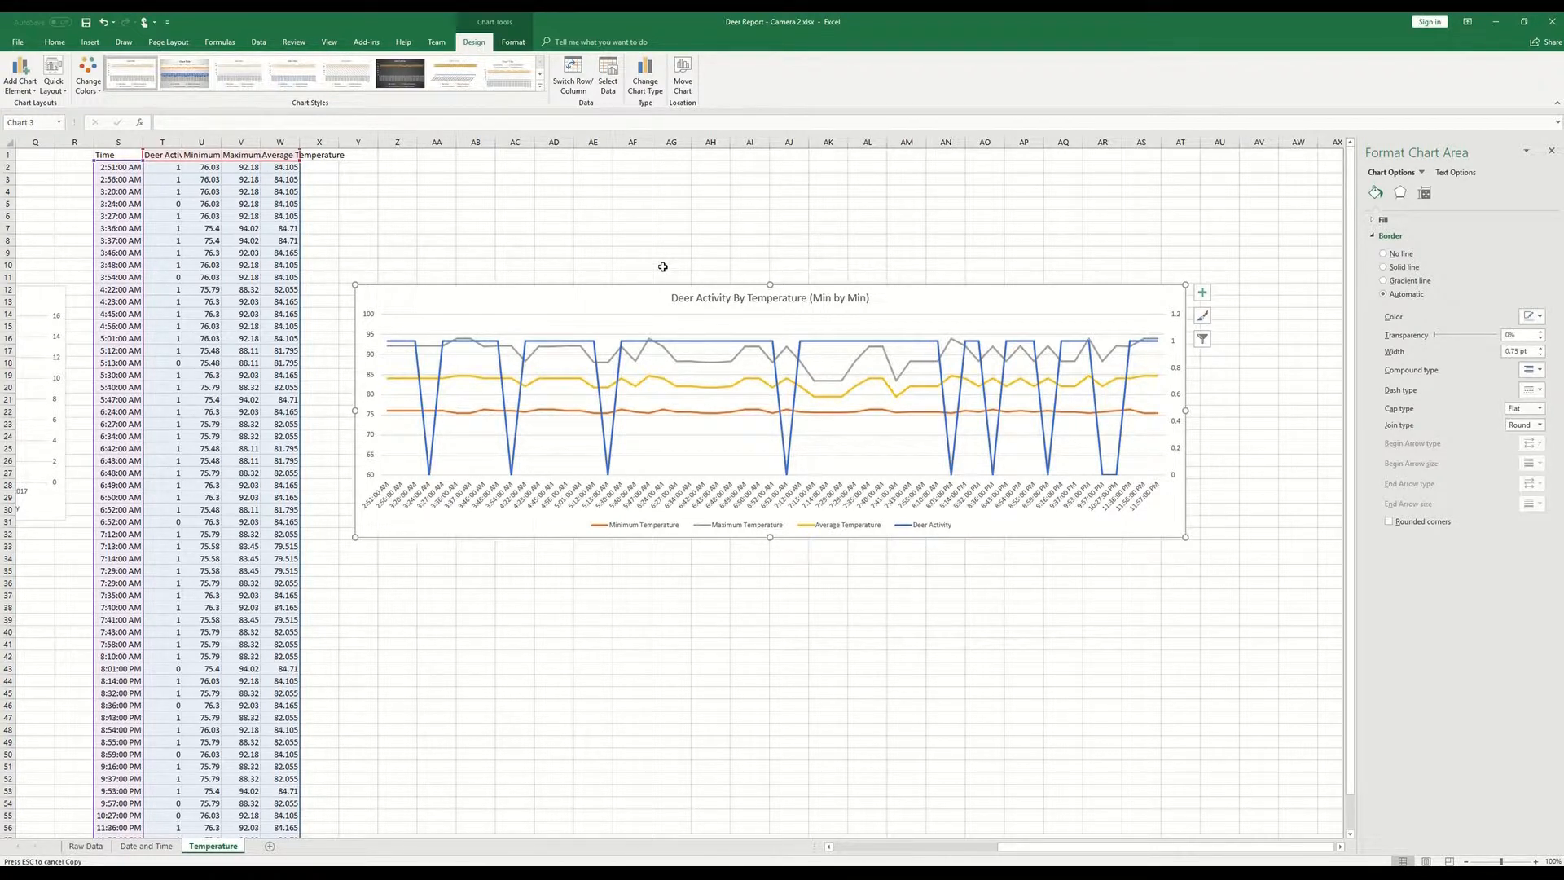
left_click(663, 266)
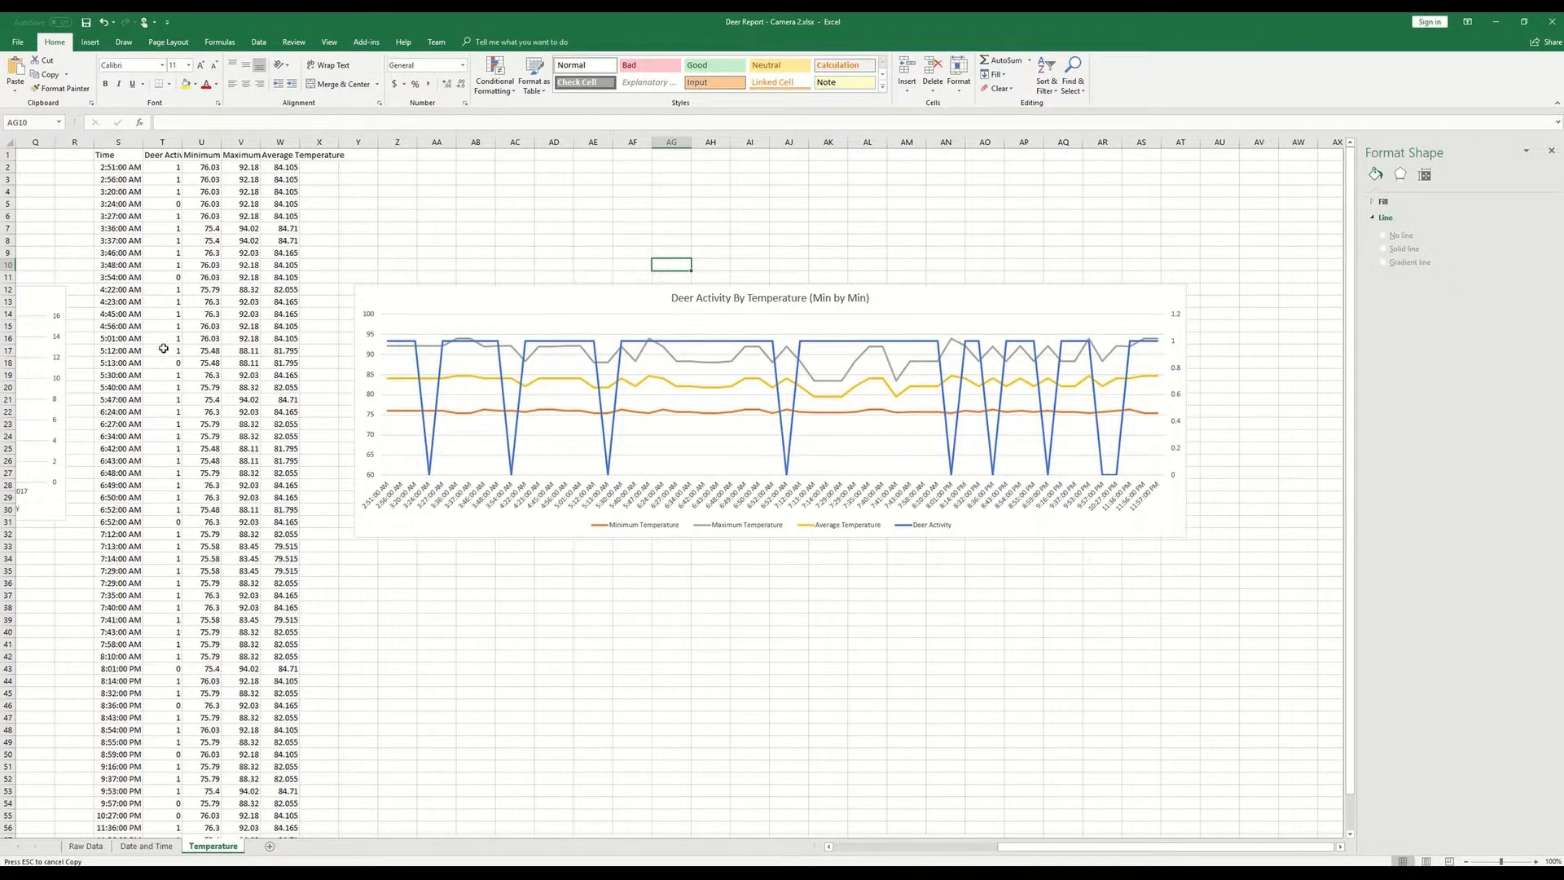
- Add a new blank worksheet directly after the Raw Data sheet
scroll(167, 416, "down", 4)
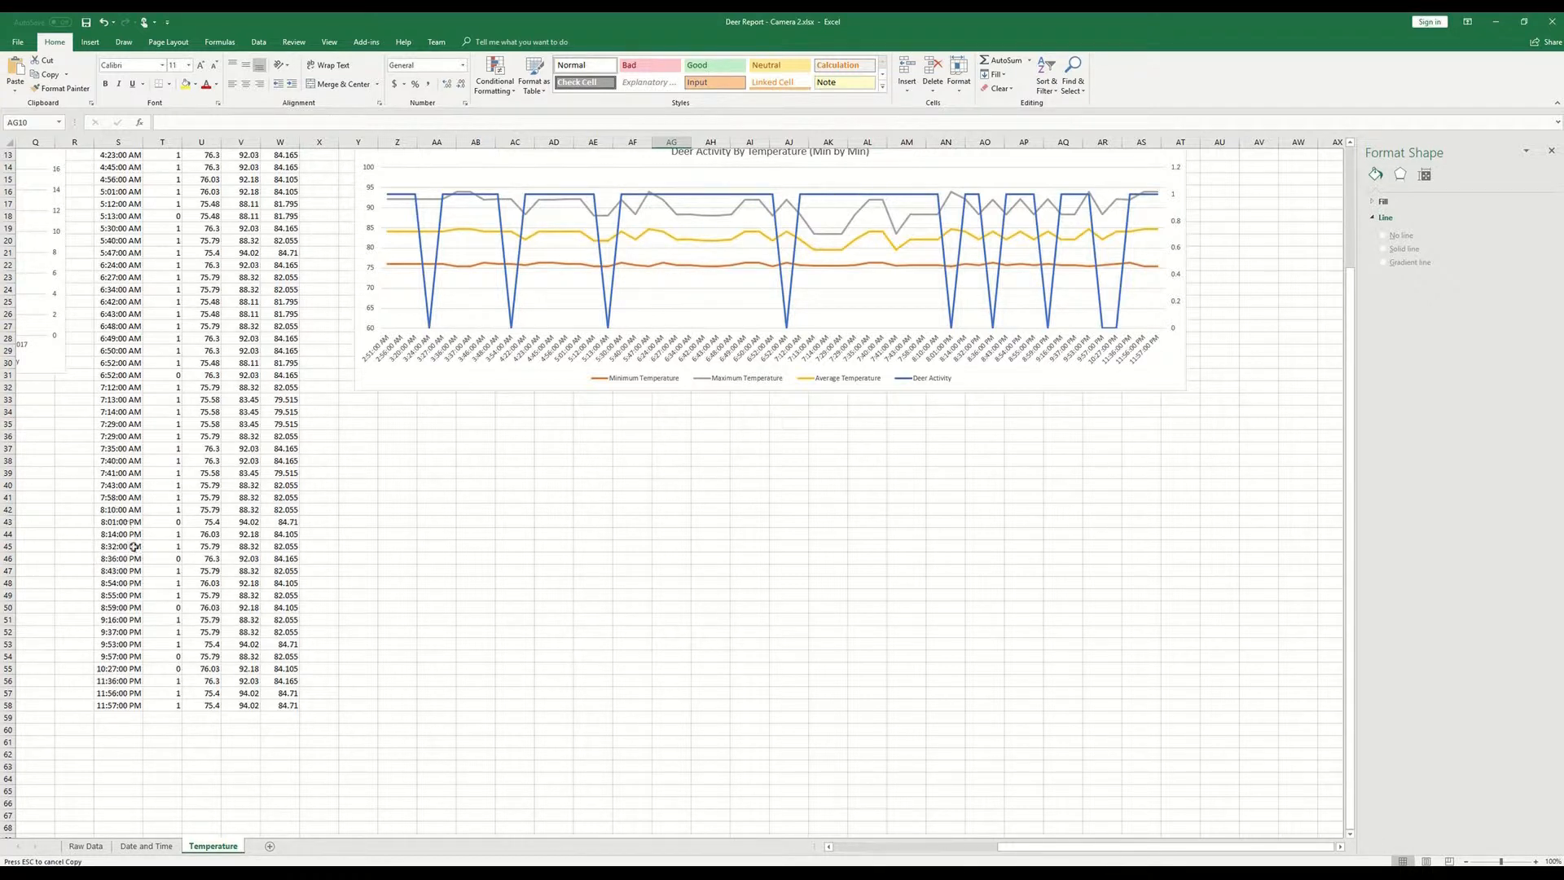
scroll(169, 518, "up", 4)
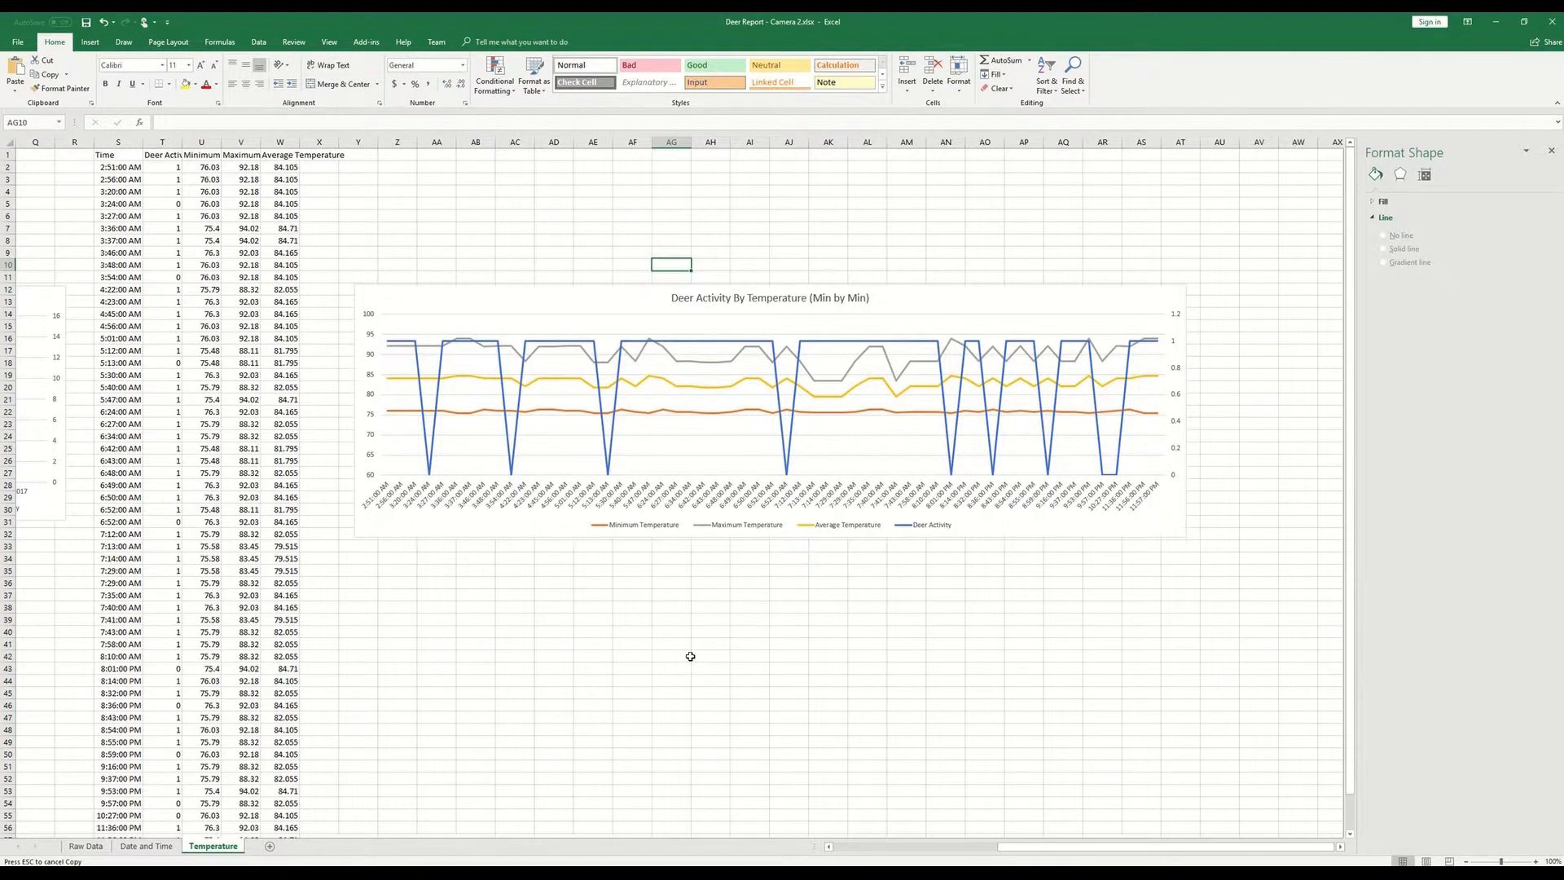
key("ctrl+Page_Up")
key("ctrl+Page_Up")
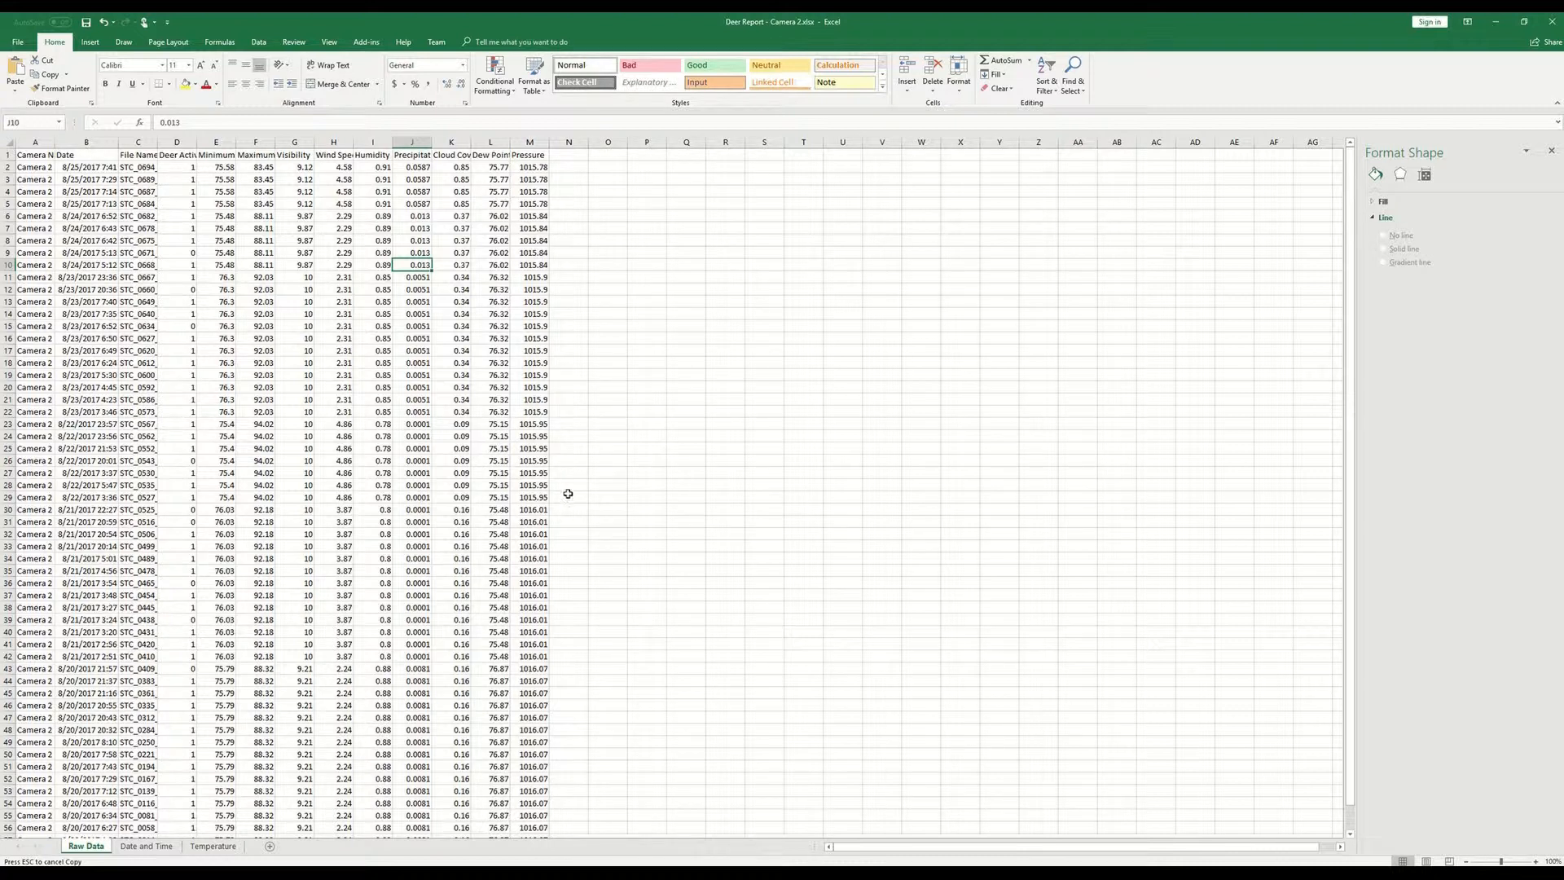
left_click(270, 847)
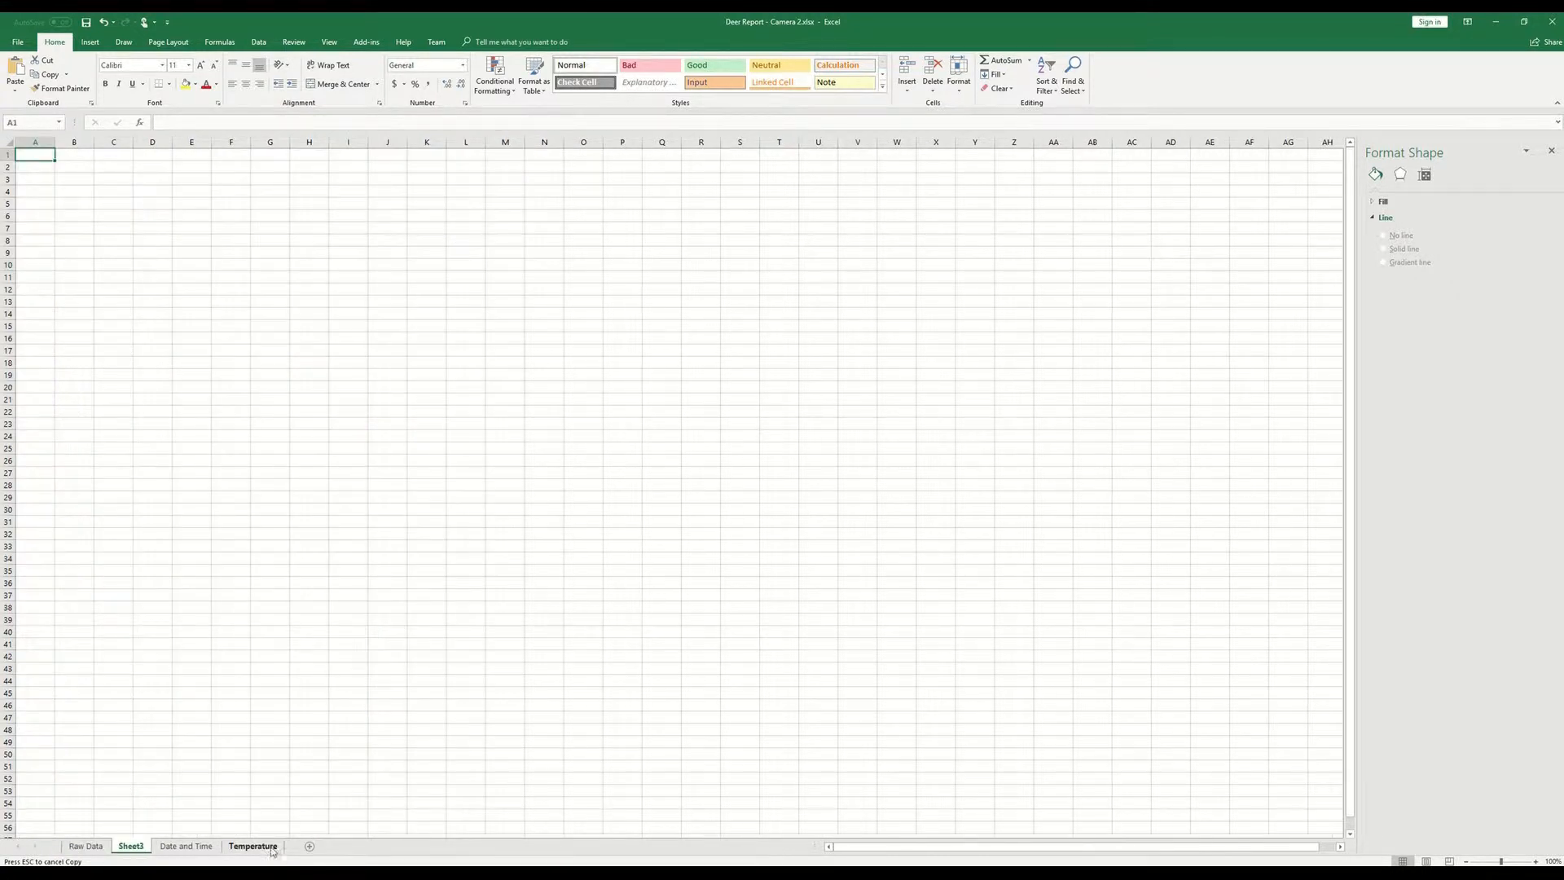
- Move the new blank sheet to the end of the workbook, after Temperature, and rename it Correlation
left_click_drag(142, 850, 303, 851)
double_click(265, 845)
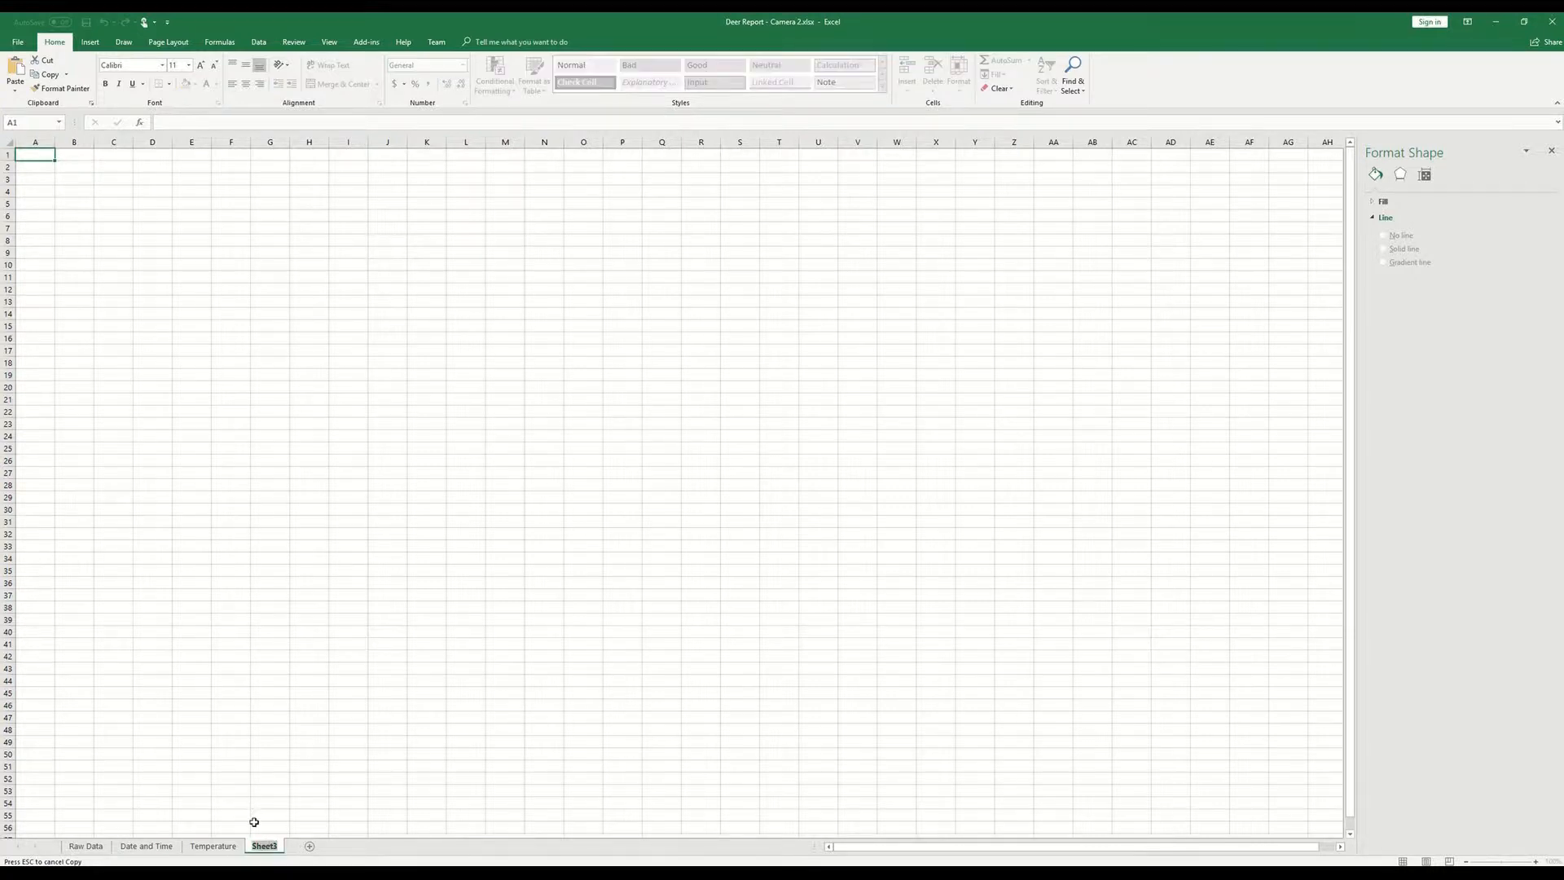
type("Correlation")
key("Return")
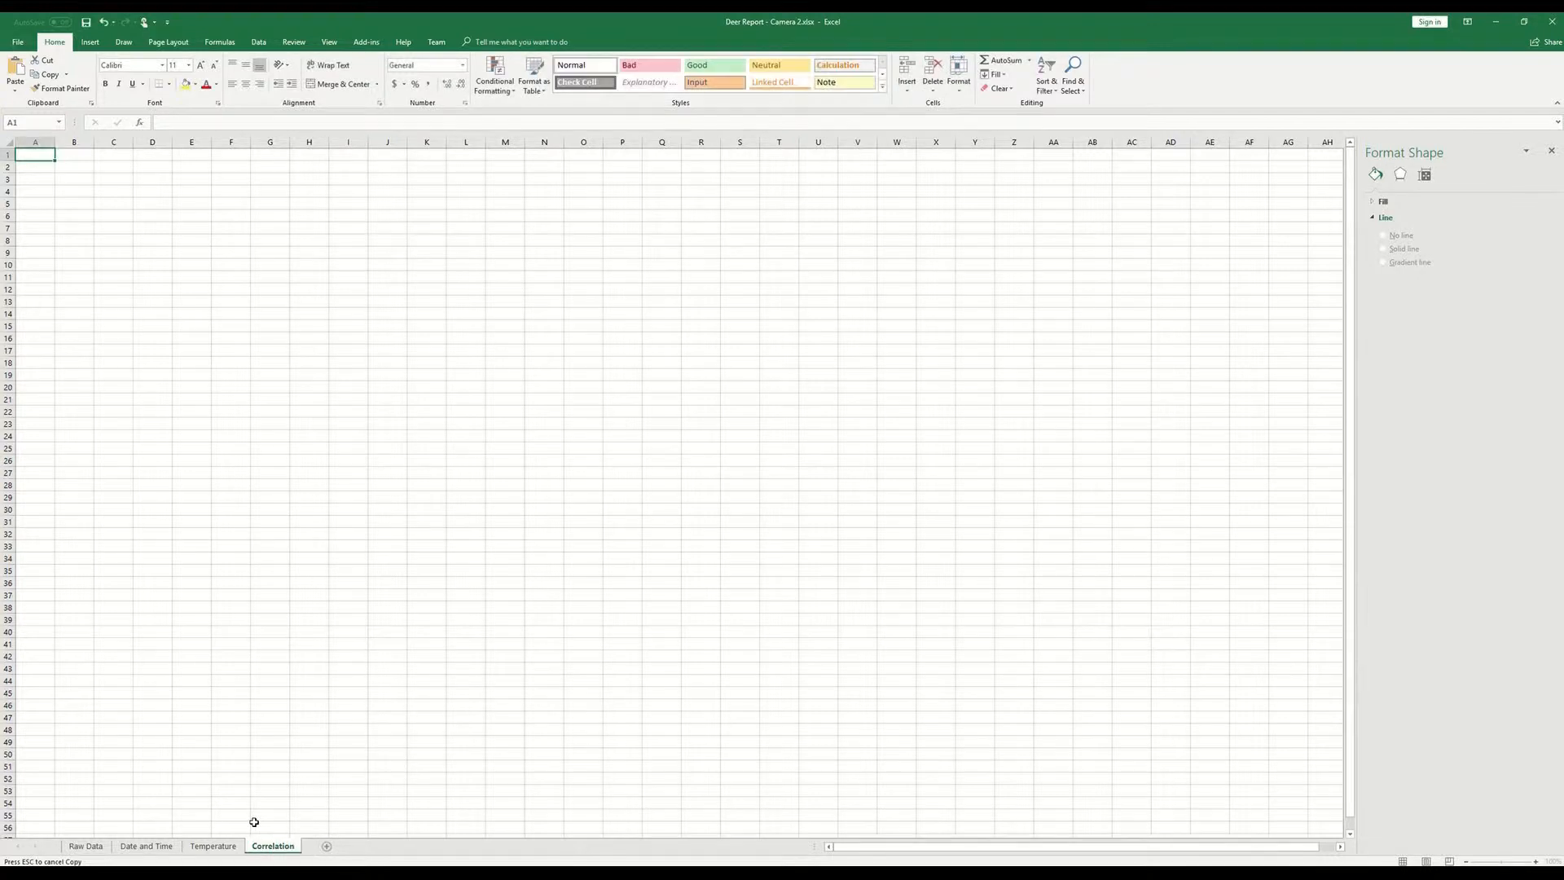
- Copy the Date through Pressure columns with all rows from Raw Data into the Correlation sheet, starting at A1
left_click(86, 846)
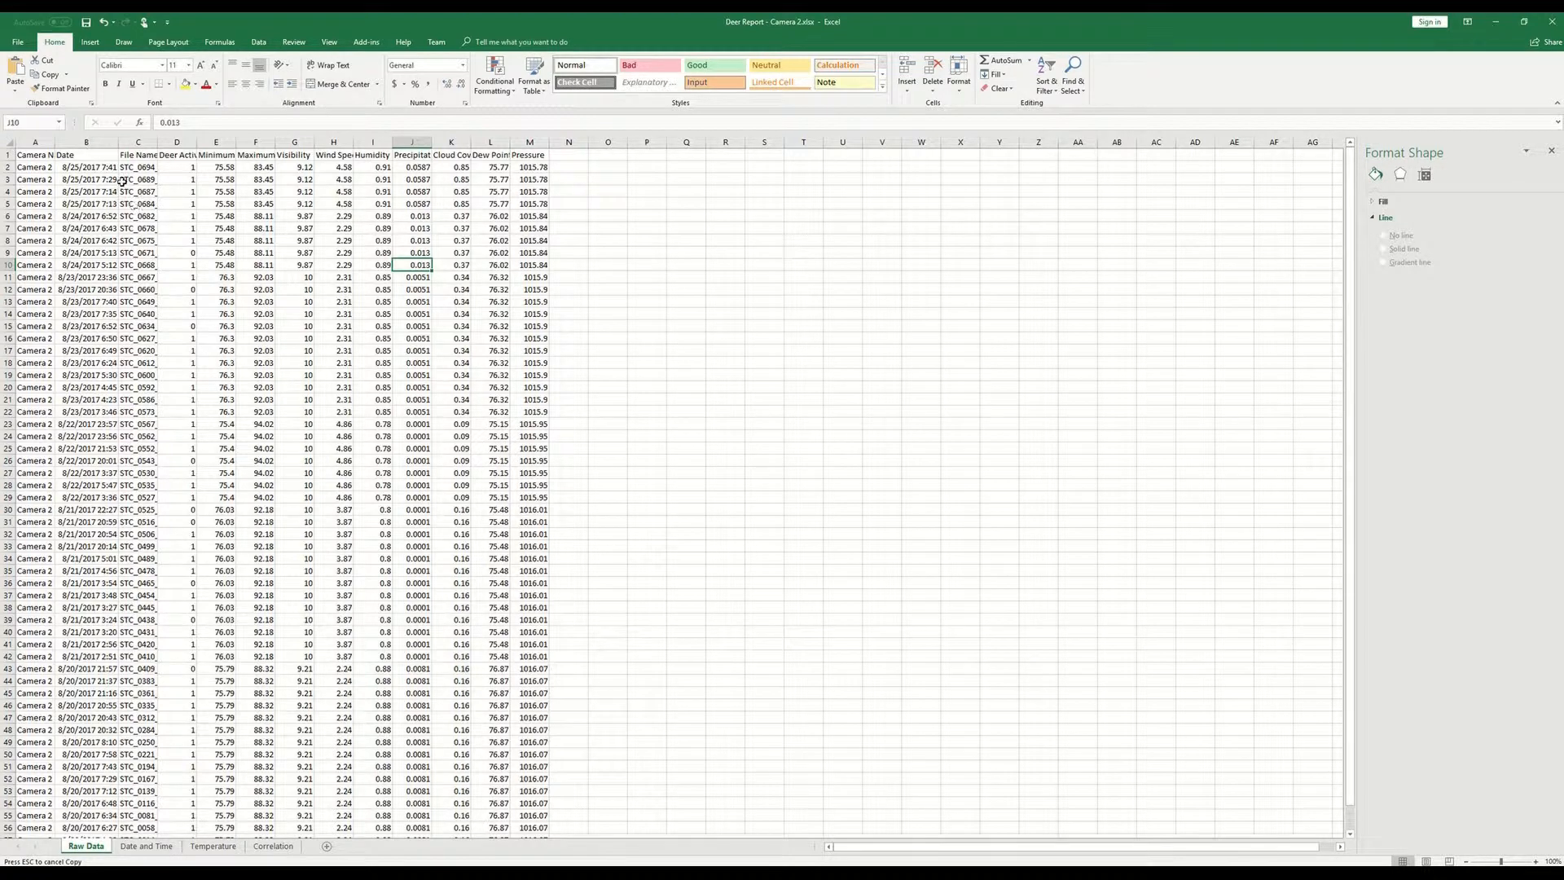
left_click(33, 155)
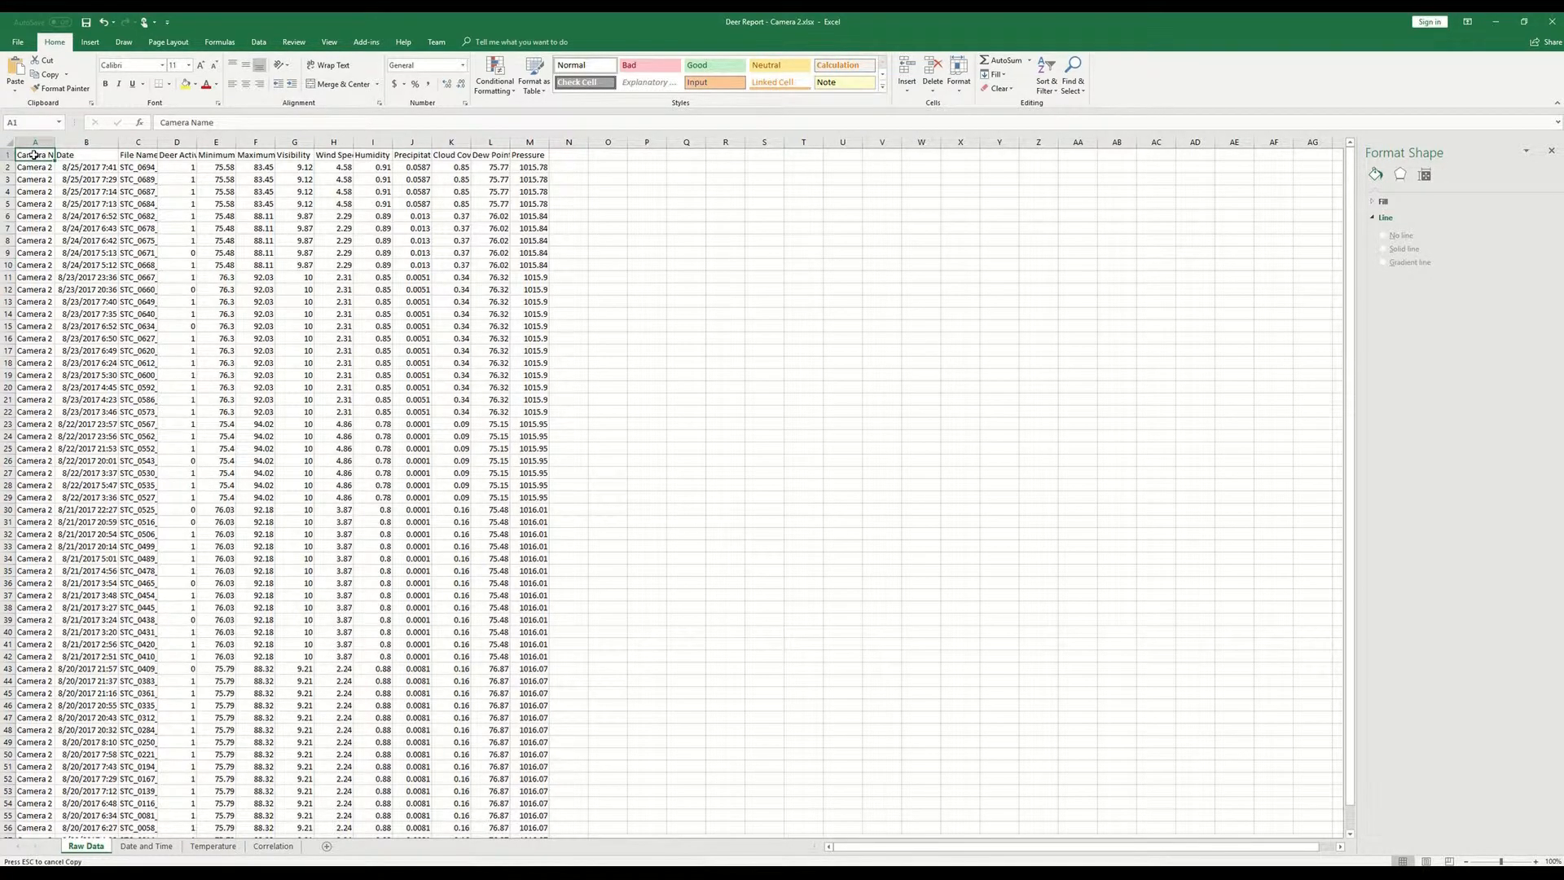
left_click(66, 154)
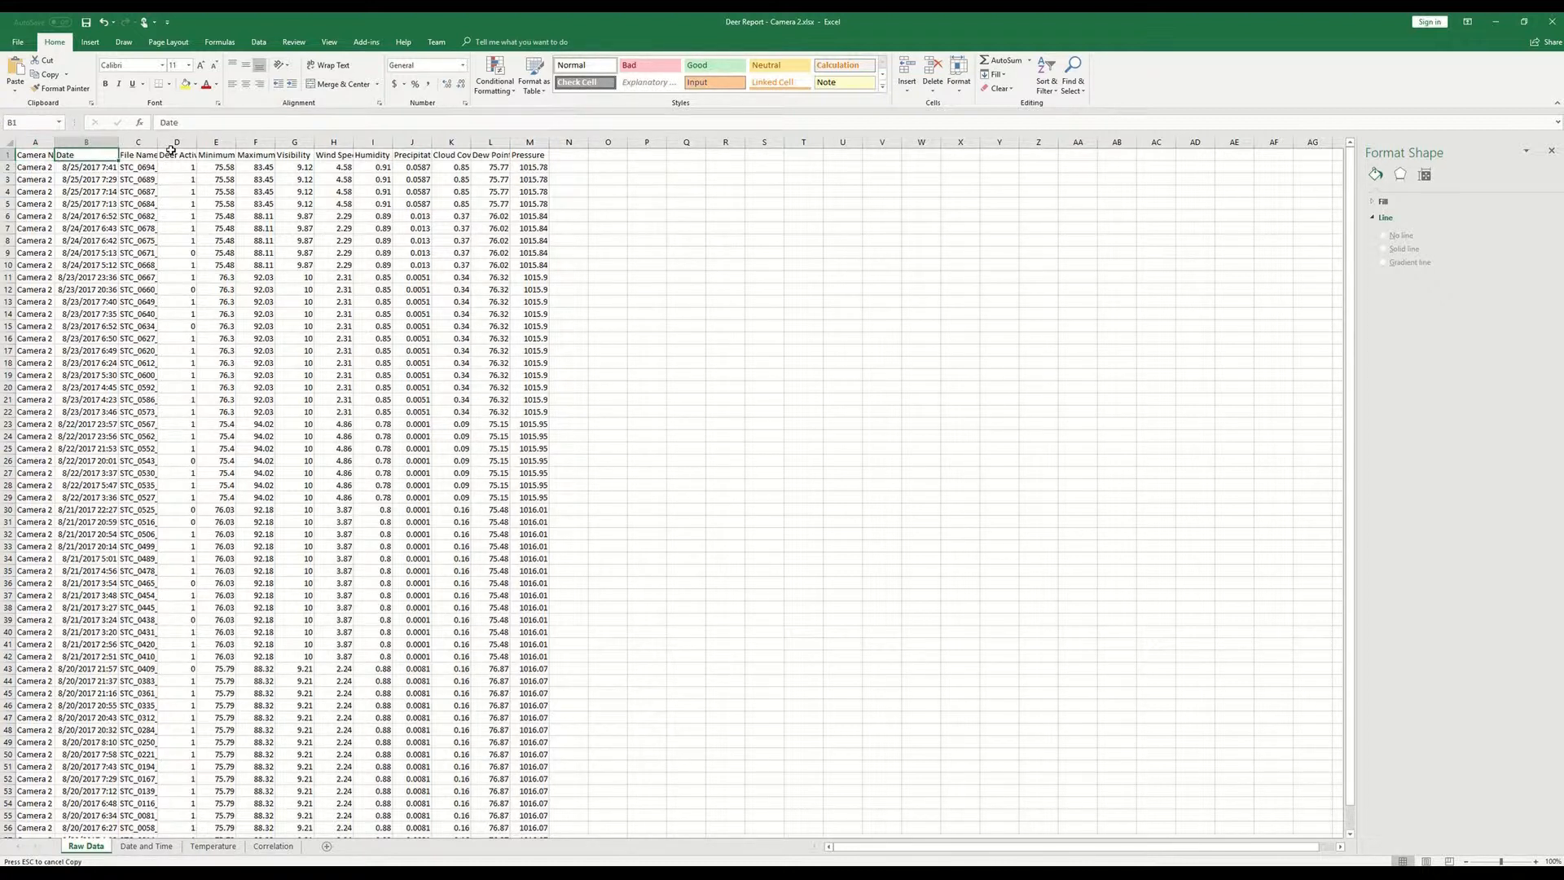
key("ctrl+shift+Right")
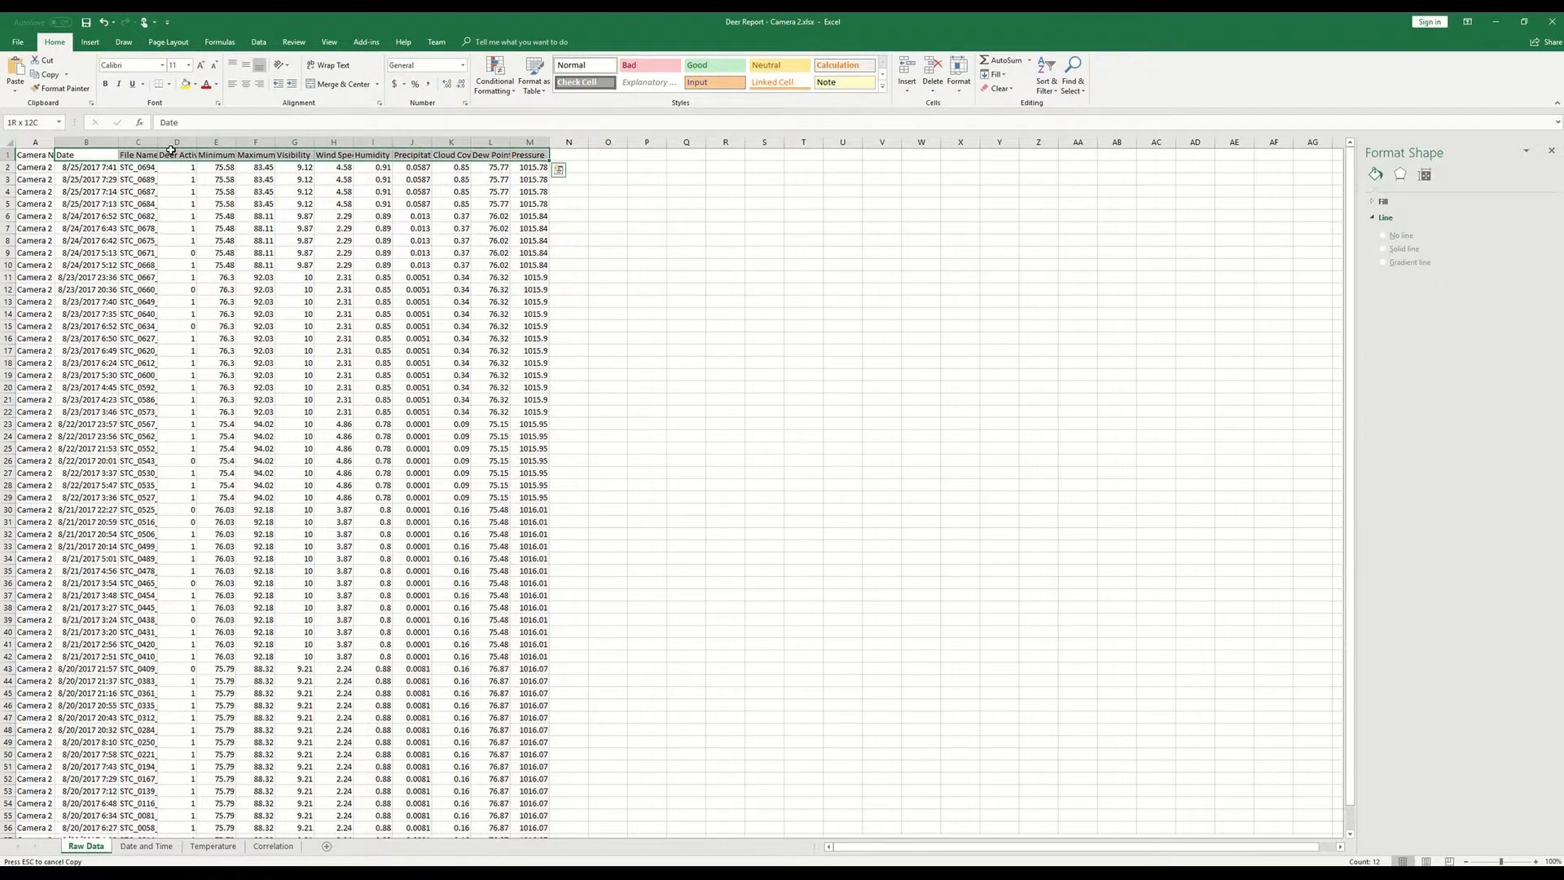
key("ctrl+shift+Down")
key("ctrl+c")
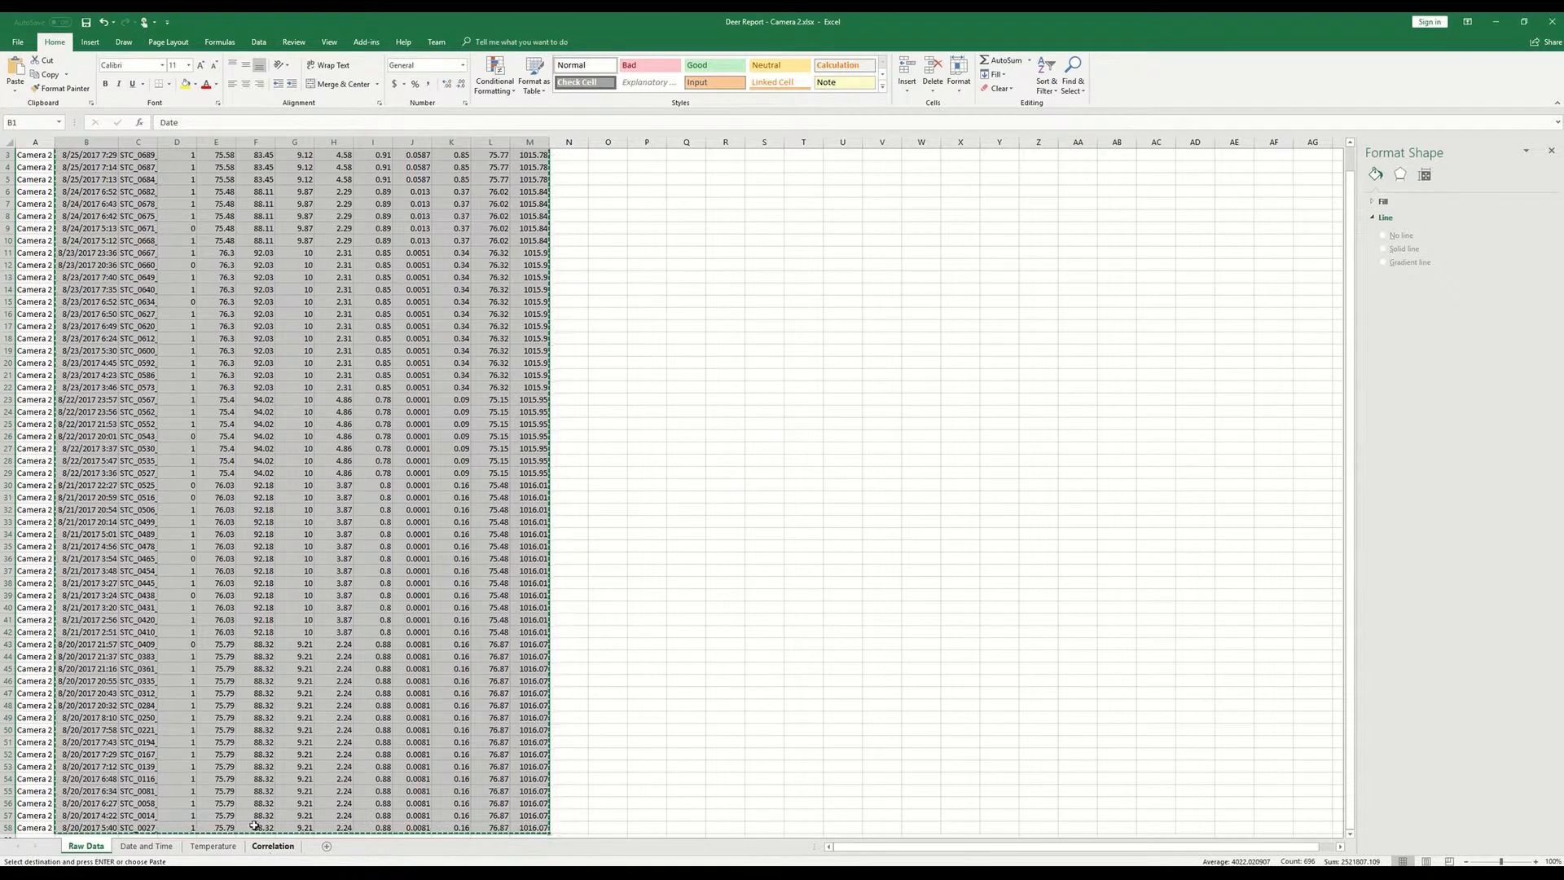
left_click(271, 846)
key("ctrl+v")
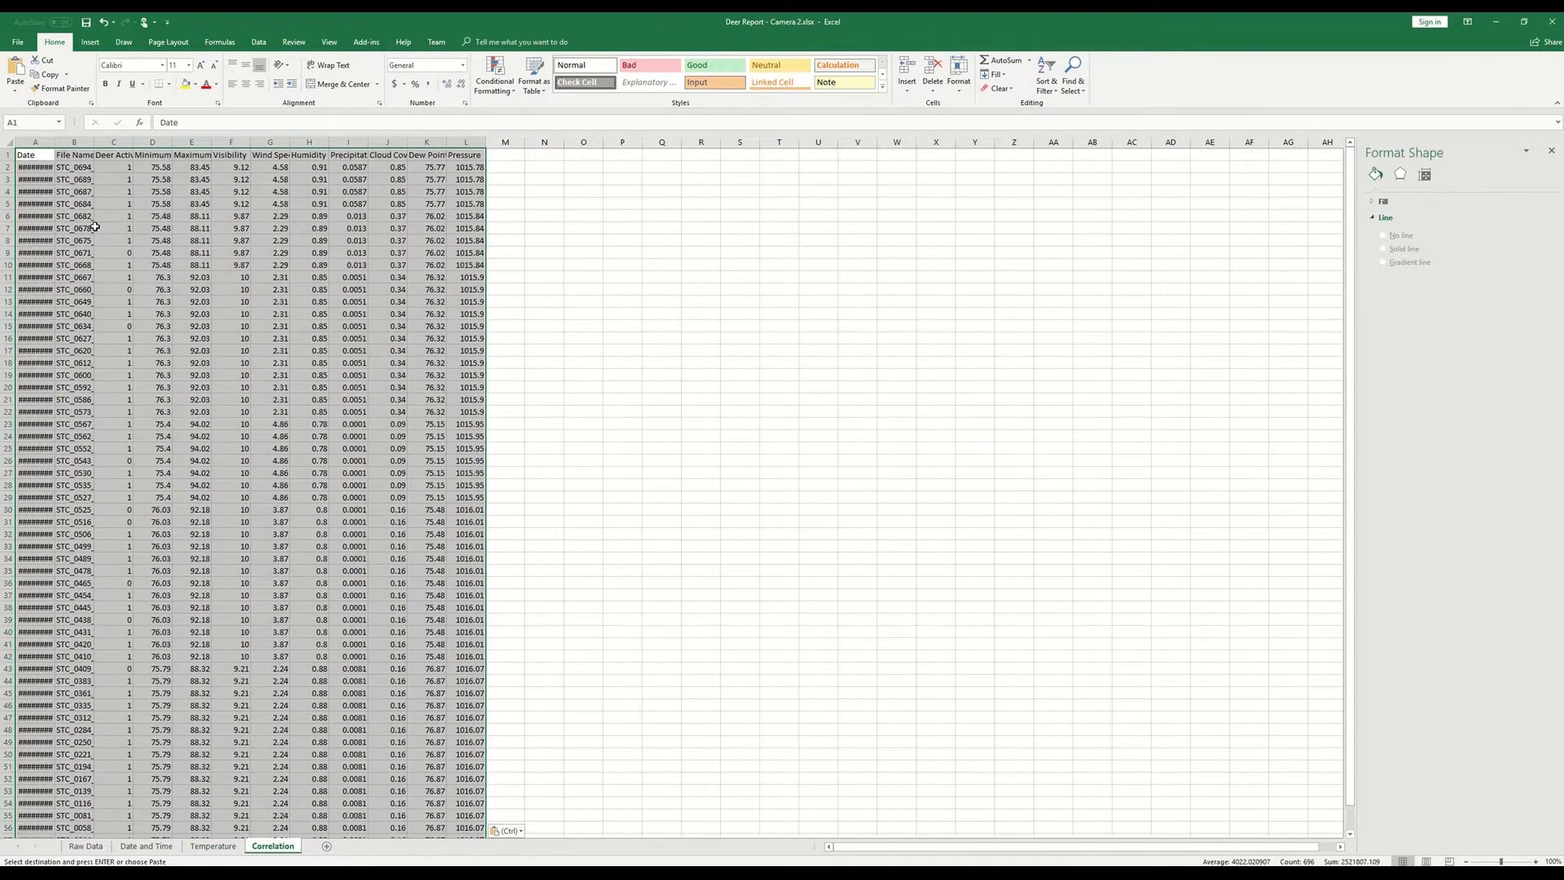
- Delete the File Name column from the Correlation sheet and fit the Date column's width to its contents
left_click(94, 227)
left_click(74, 142)
right_click(74, 142)
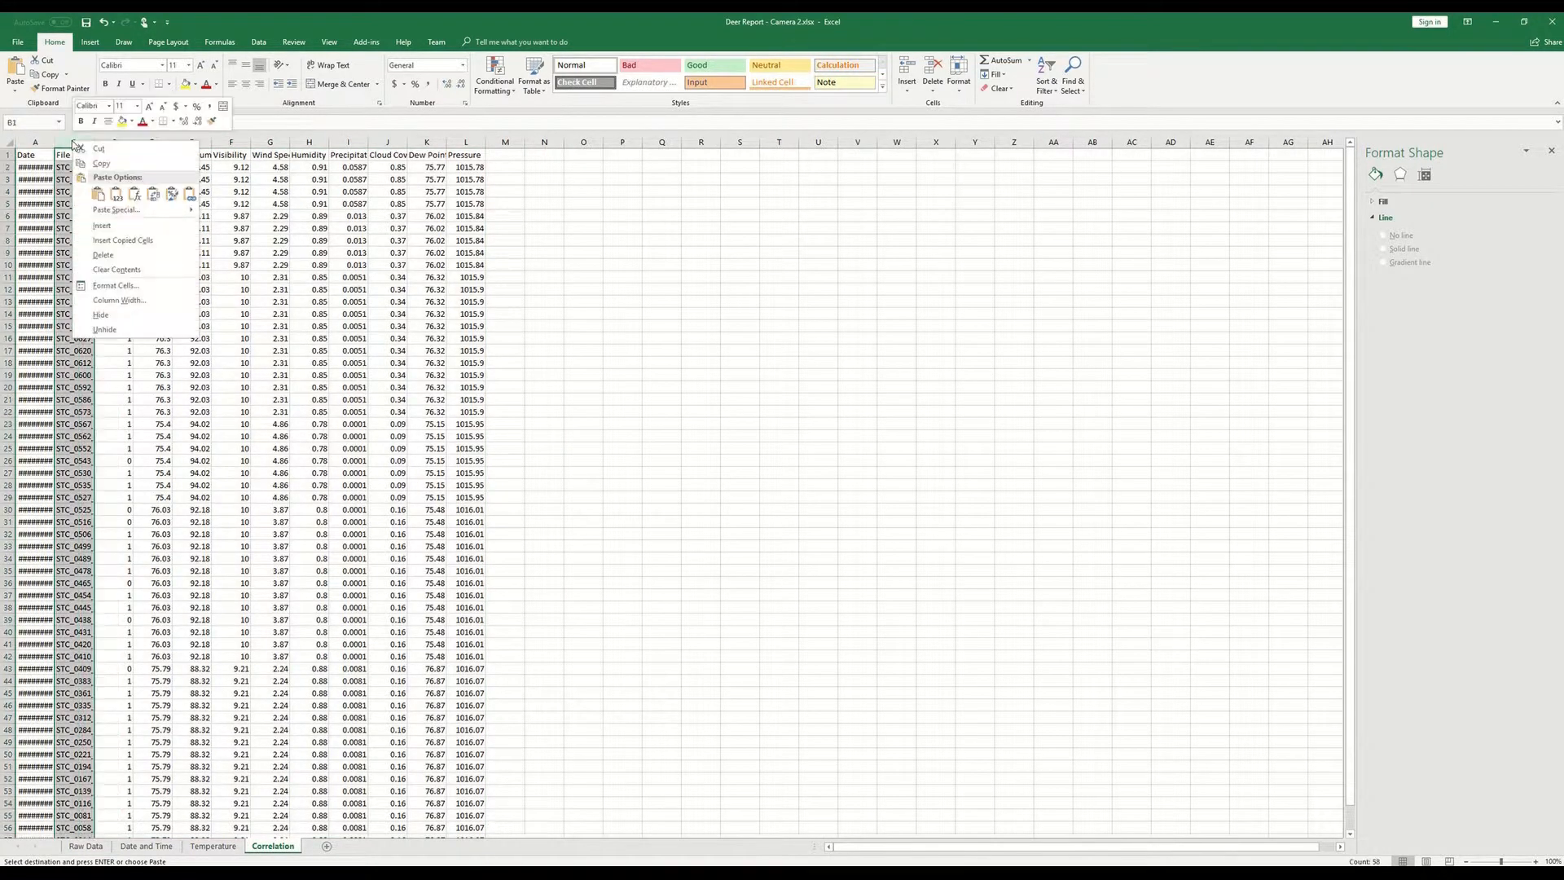
left_click(124, 254)
left_click(175, 252)
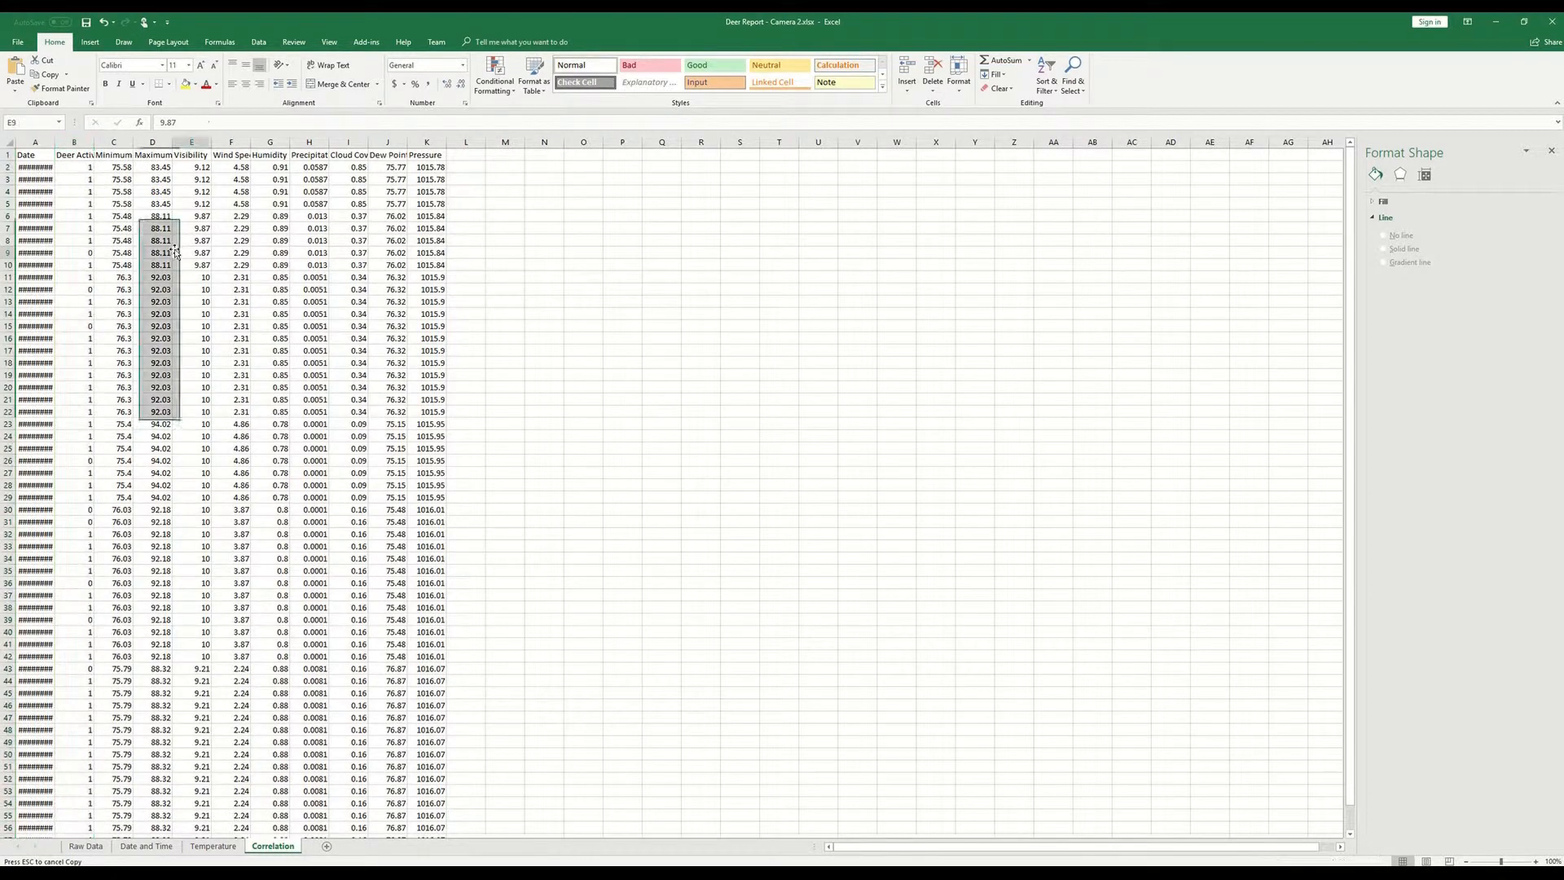
double_click(54, 142)
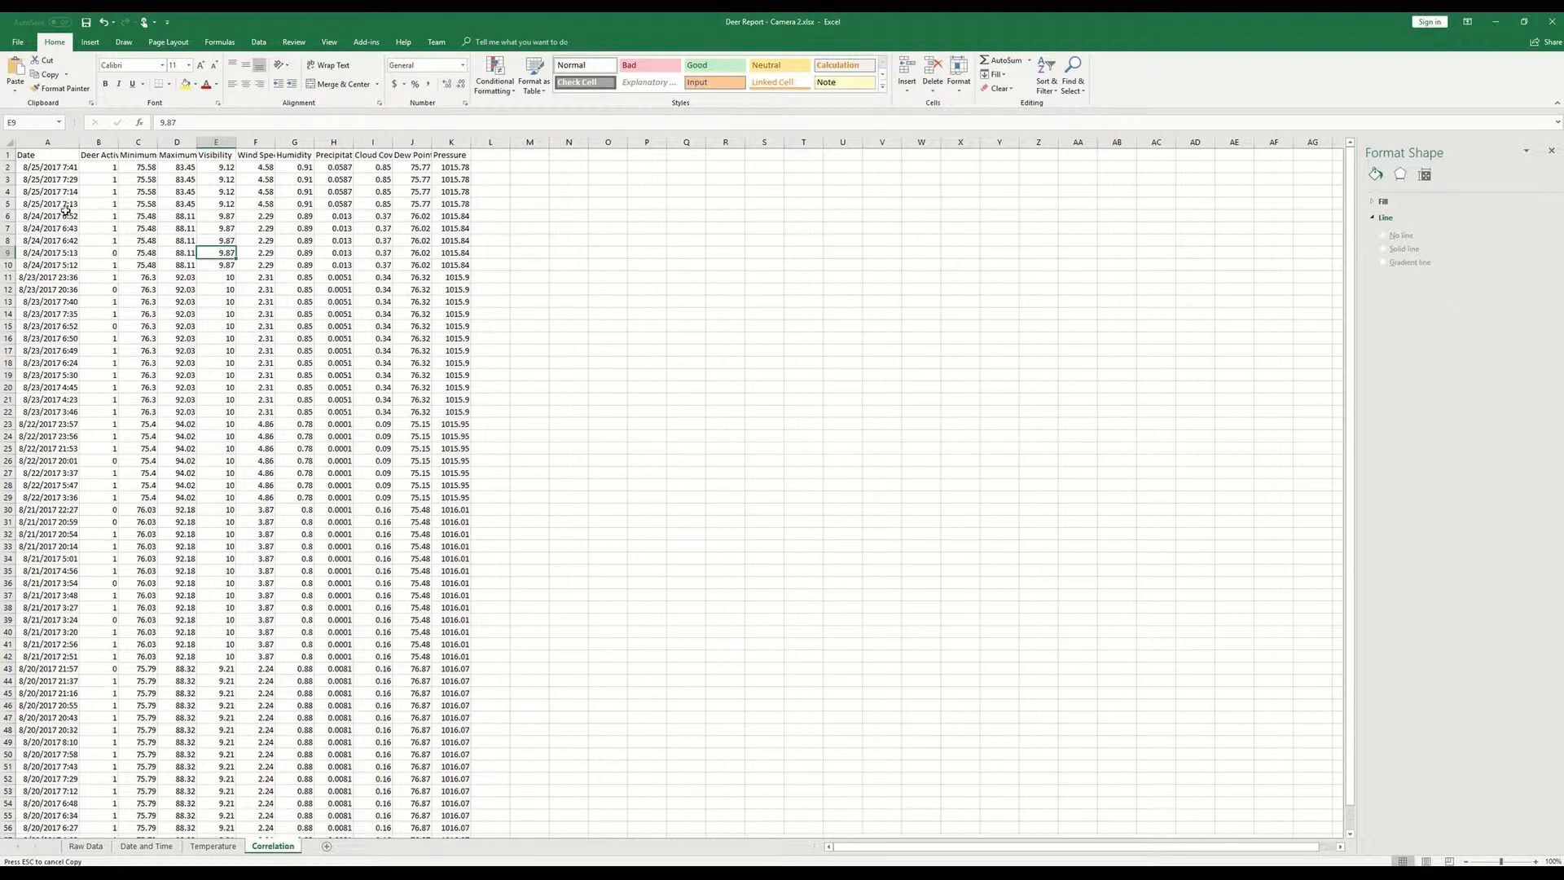
- Save the workbook and review the Deer Activity through Pressure columns on the Correlation sheet
key("ctrl+s")
left_click_drag(99, 140, 446, 148)
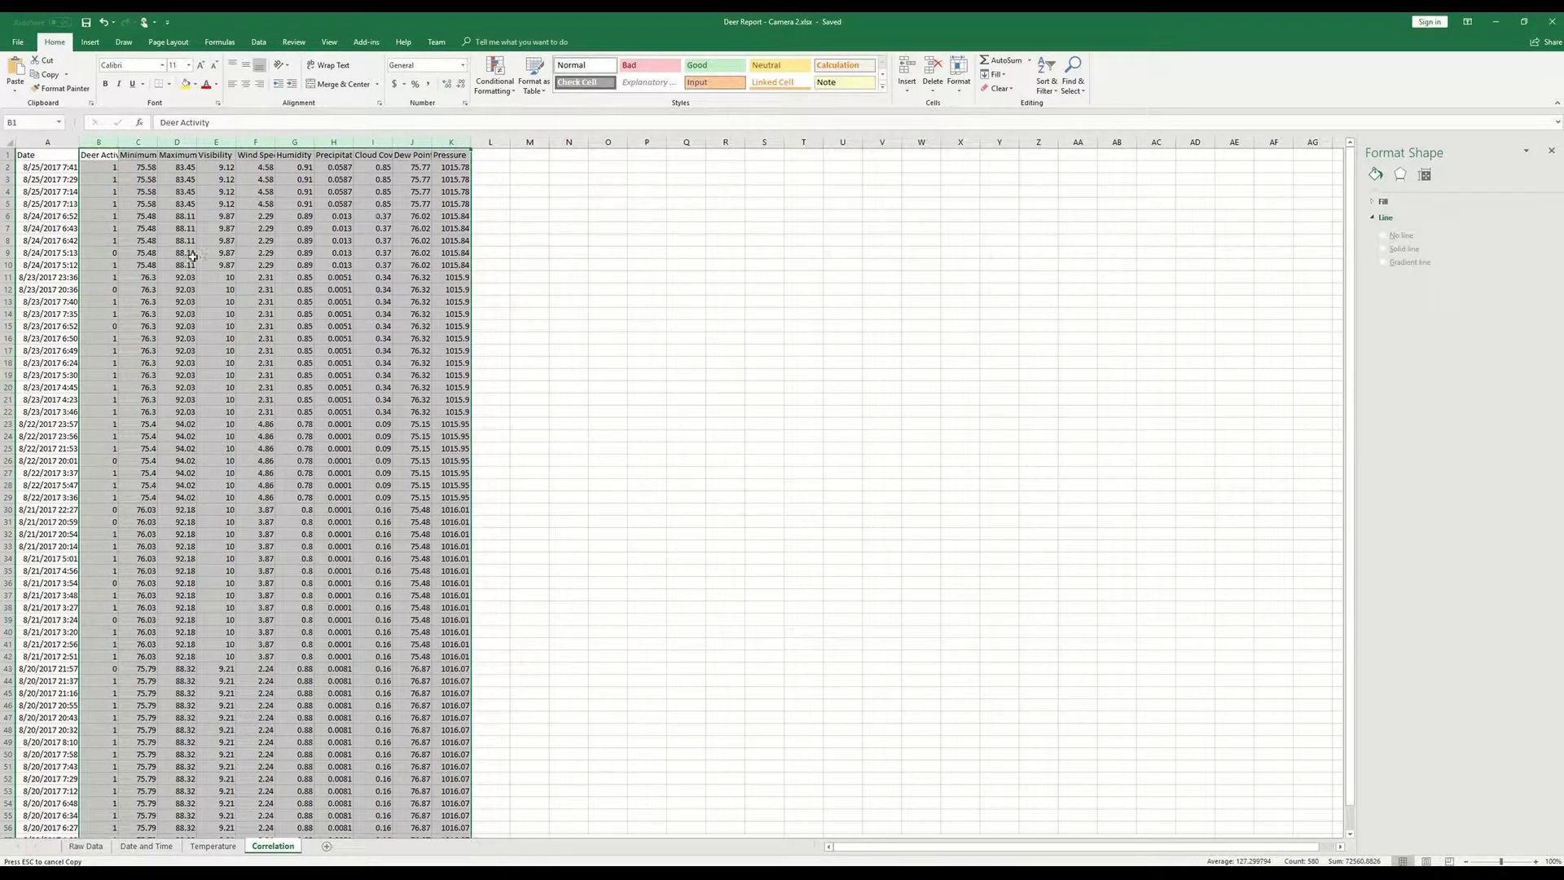
left_click(59, 167)
left_click(63, 154)
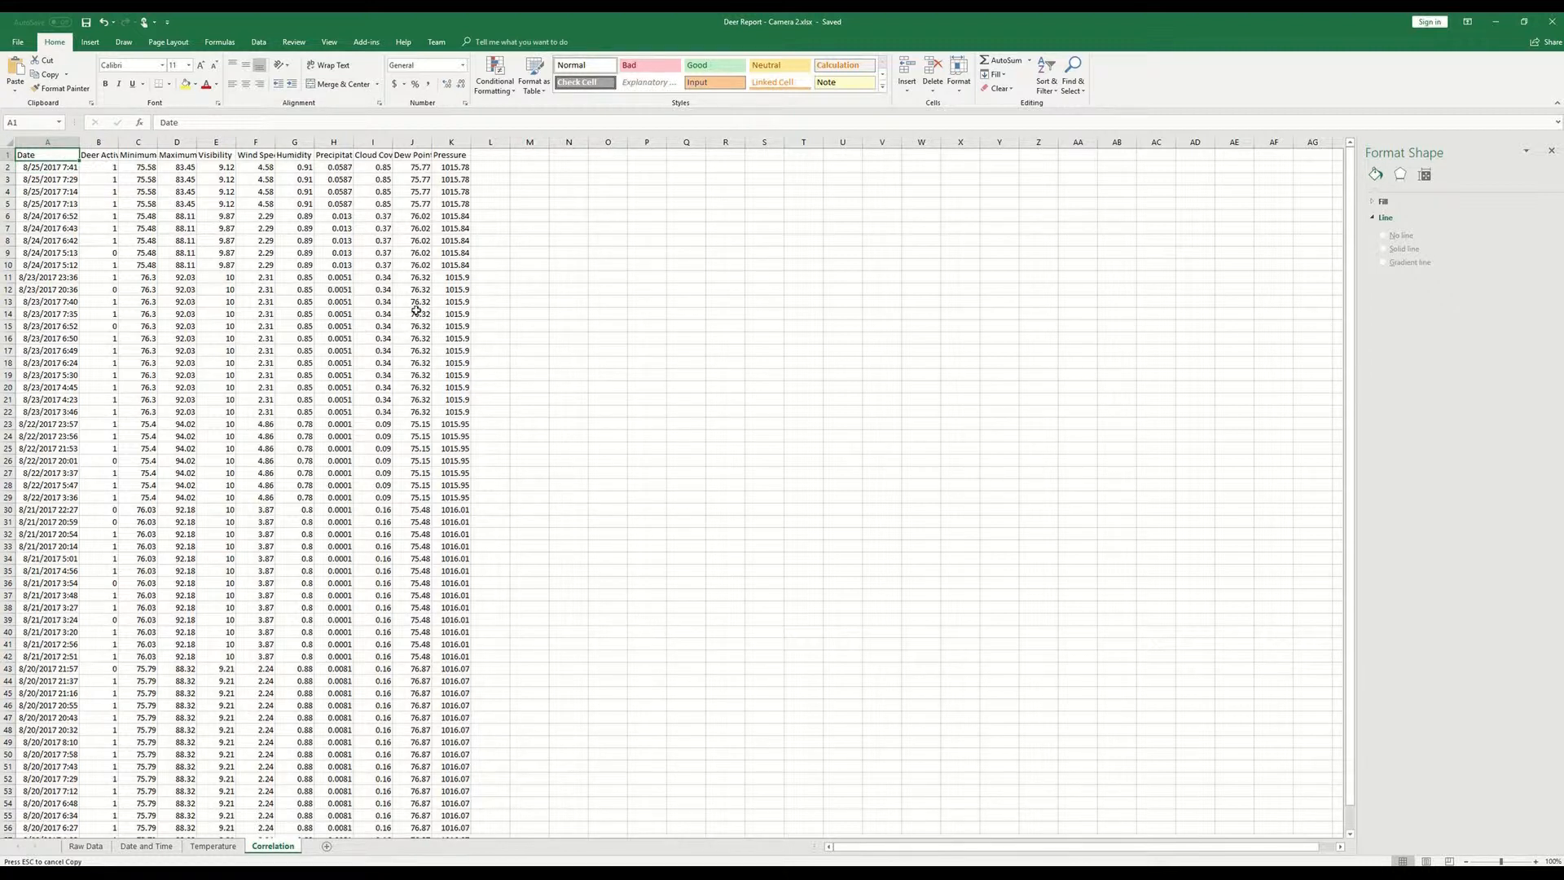
- Create a copy of the Raw Data sheet and place it at the end of the workbook
left_click(87, 846)
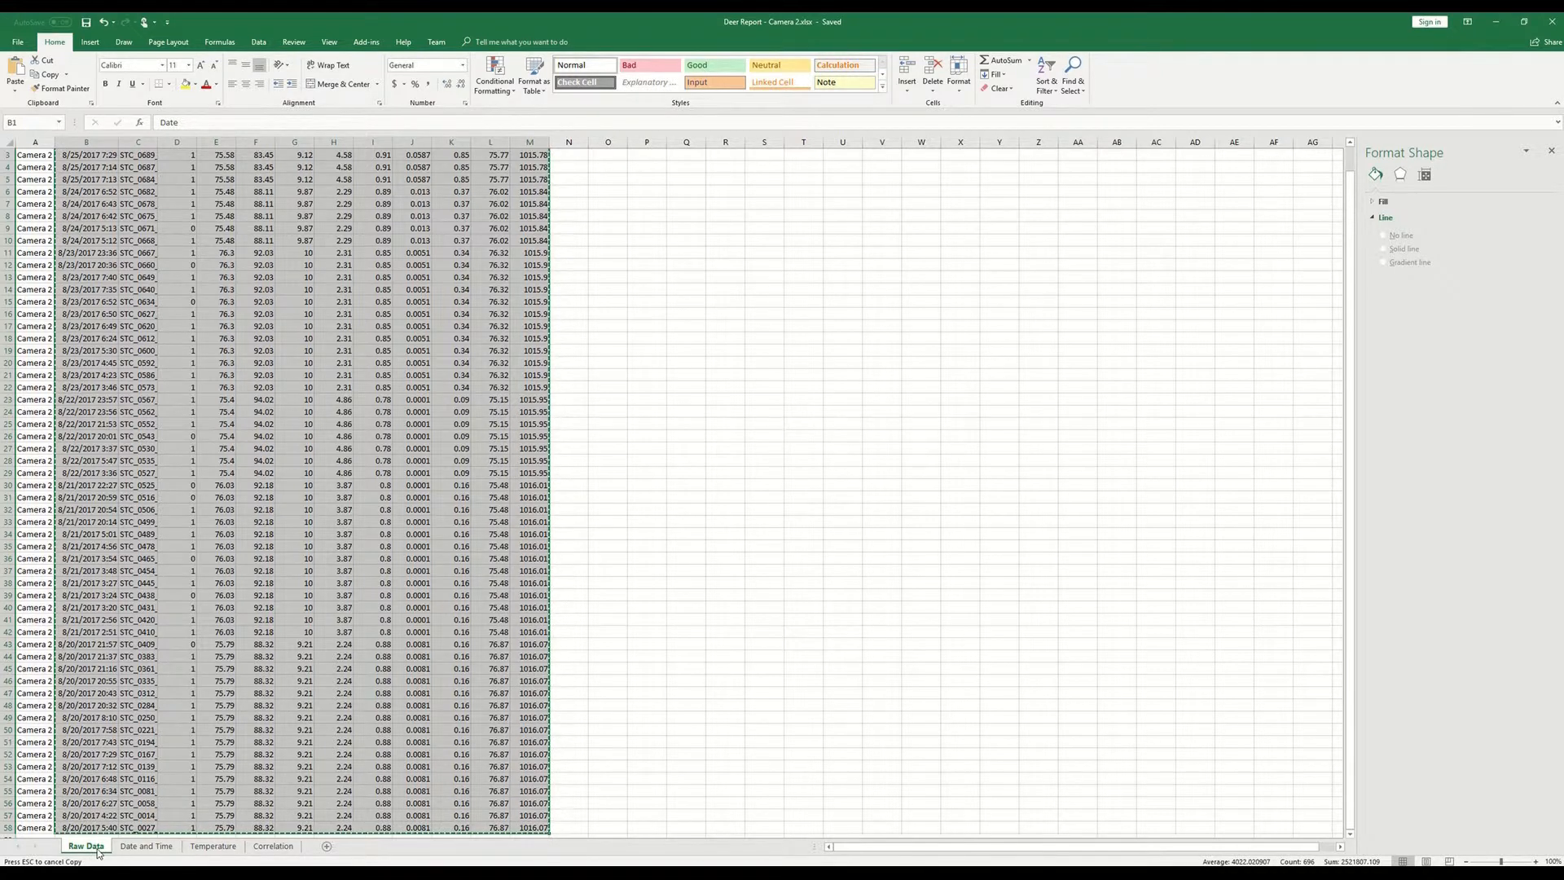
scroll(122, 750, "down", 5)
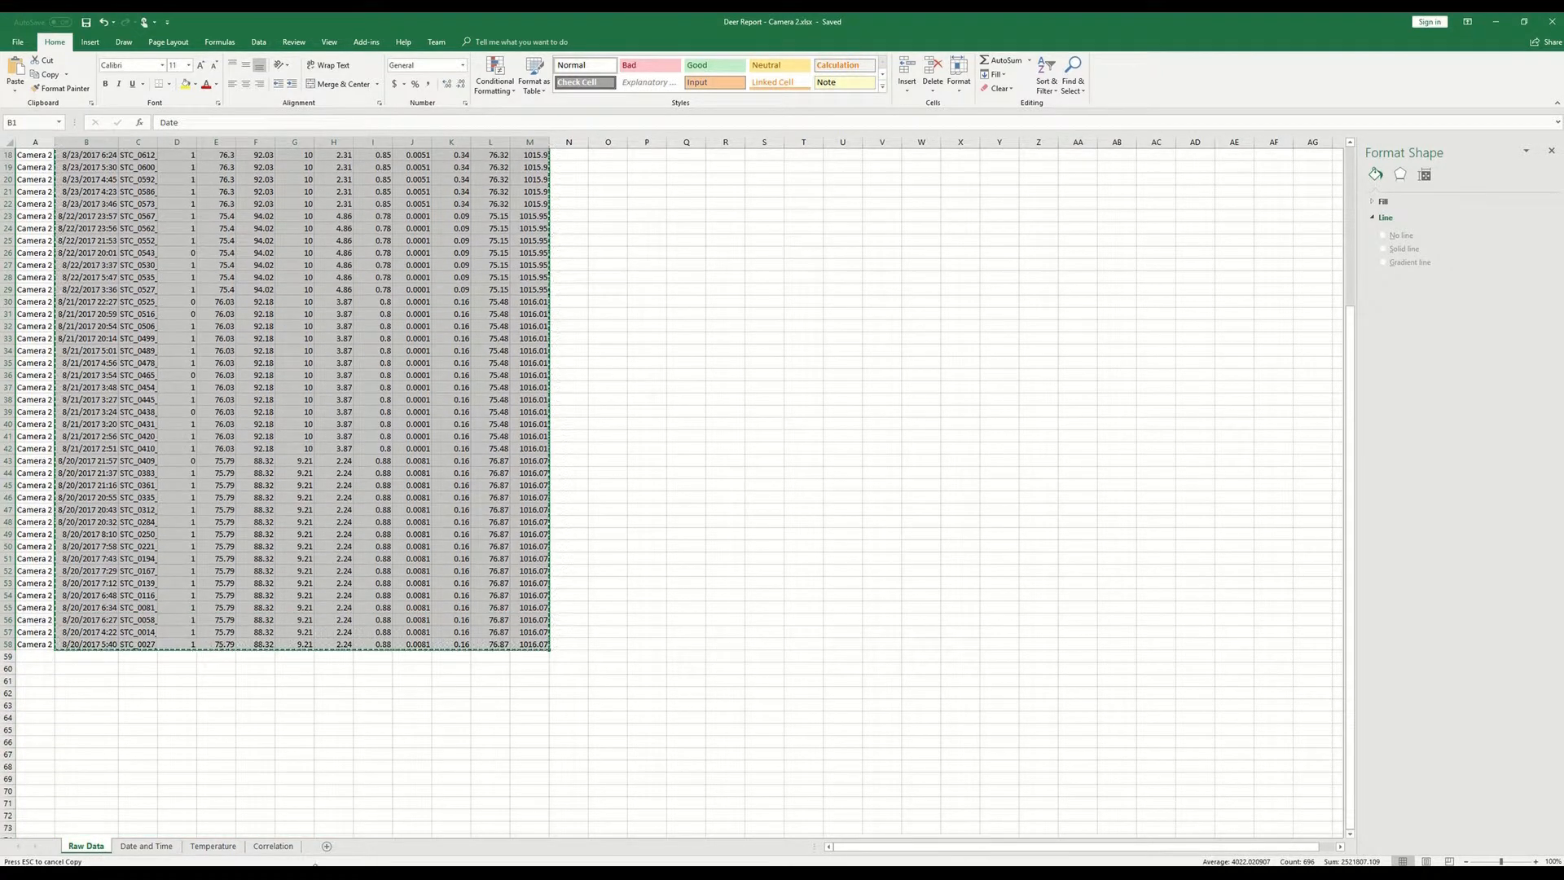
right_click(87, 850)
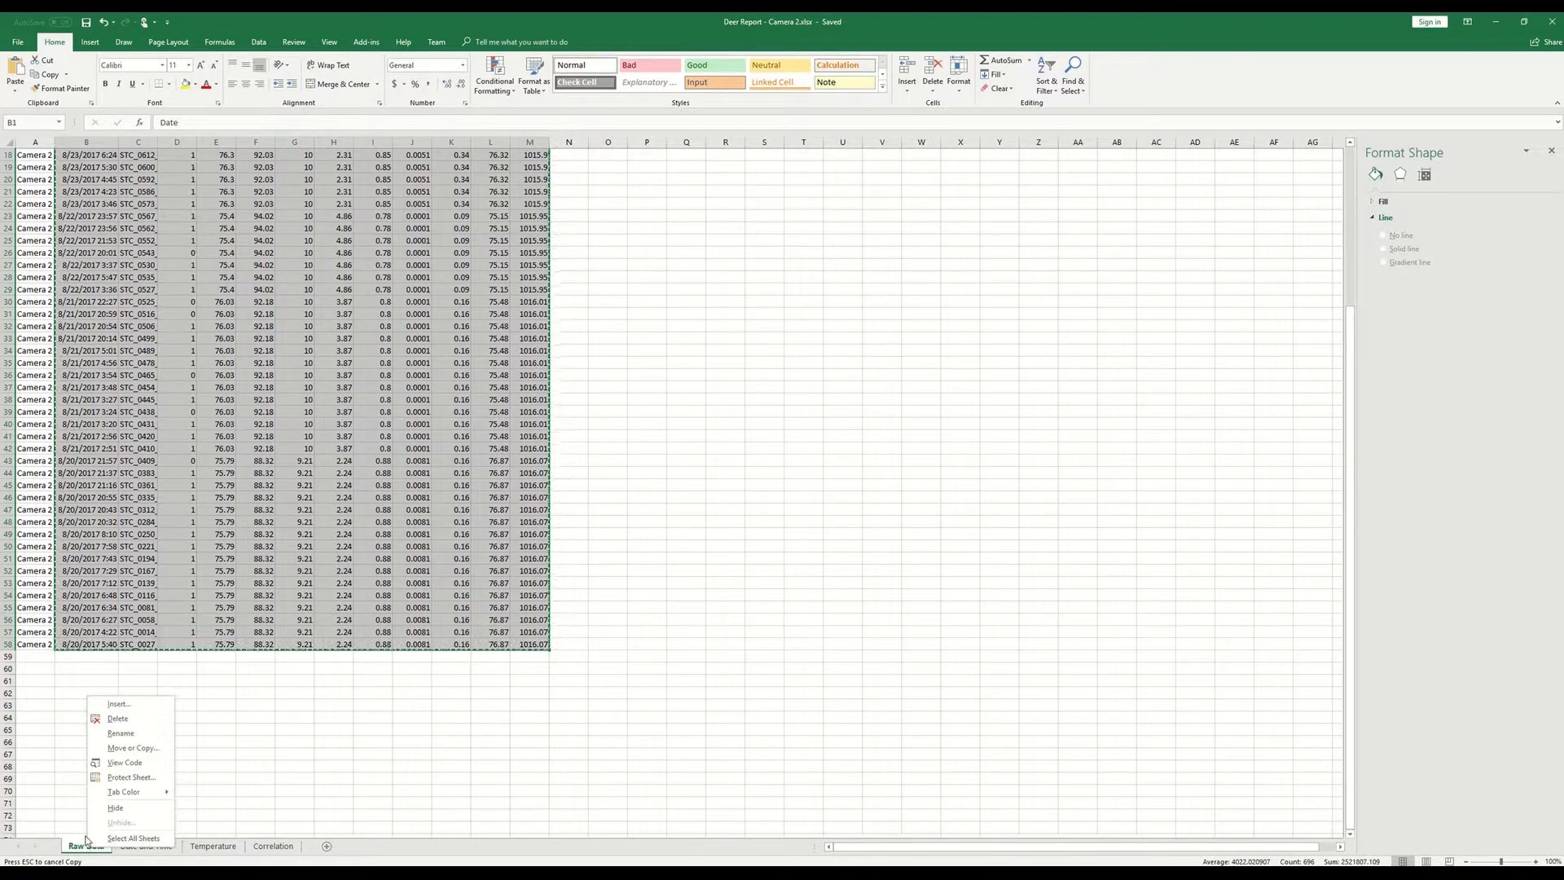
left_click(133, 748)
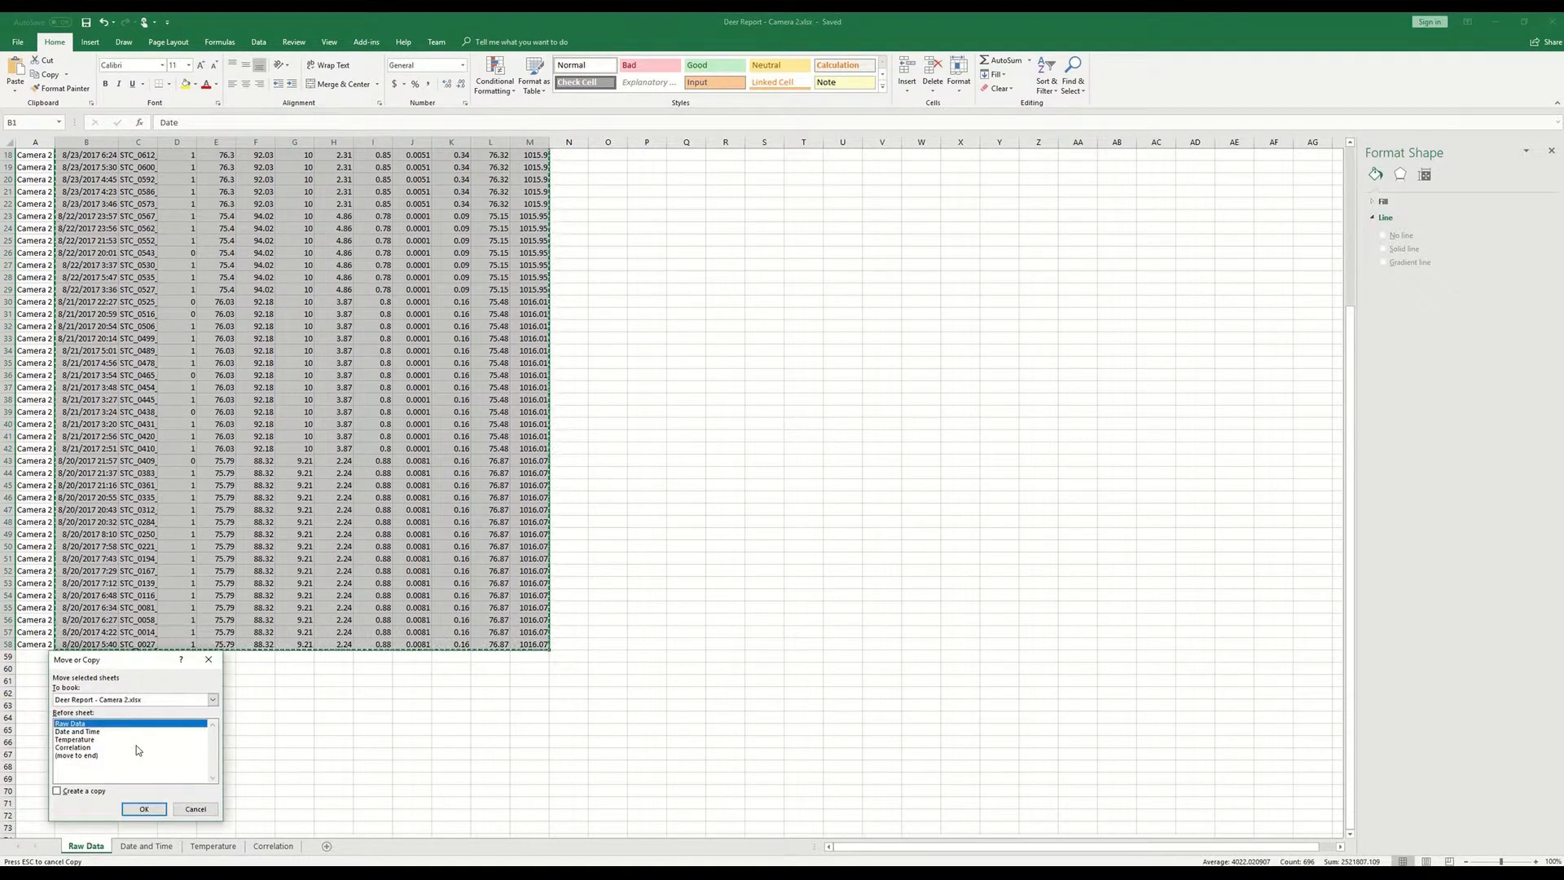
left_click(90, 755)
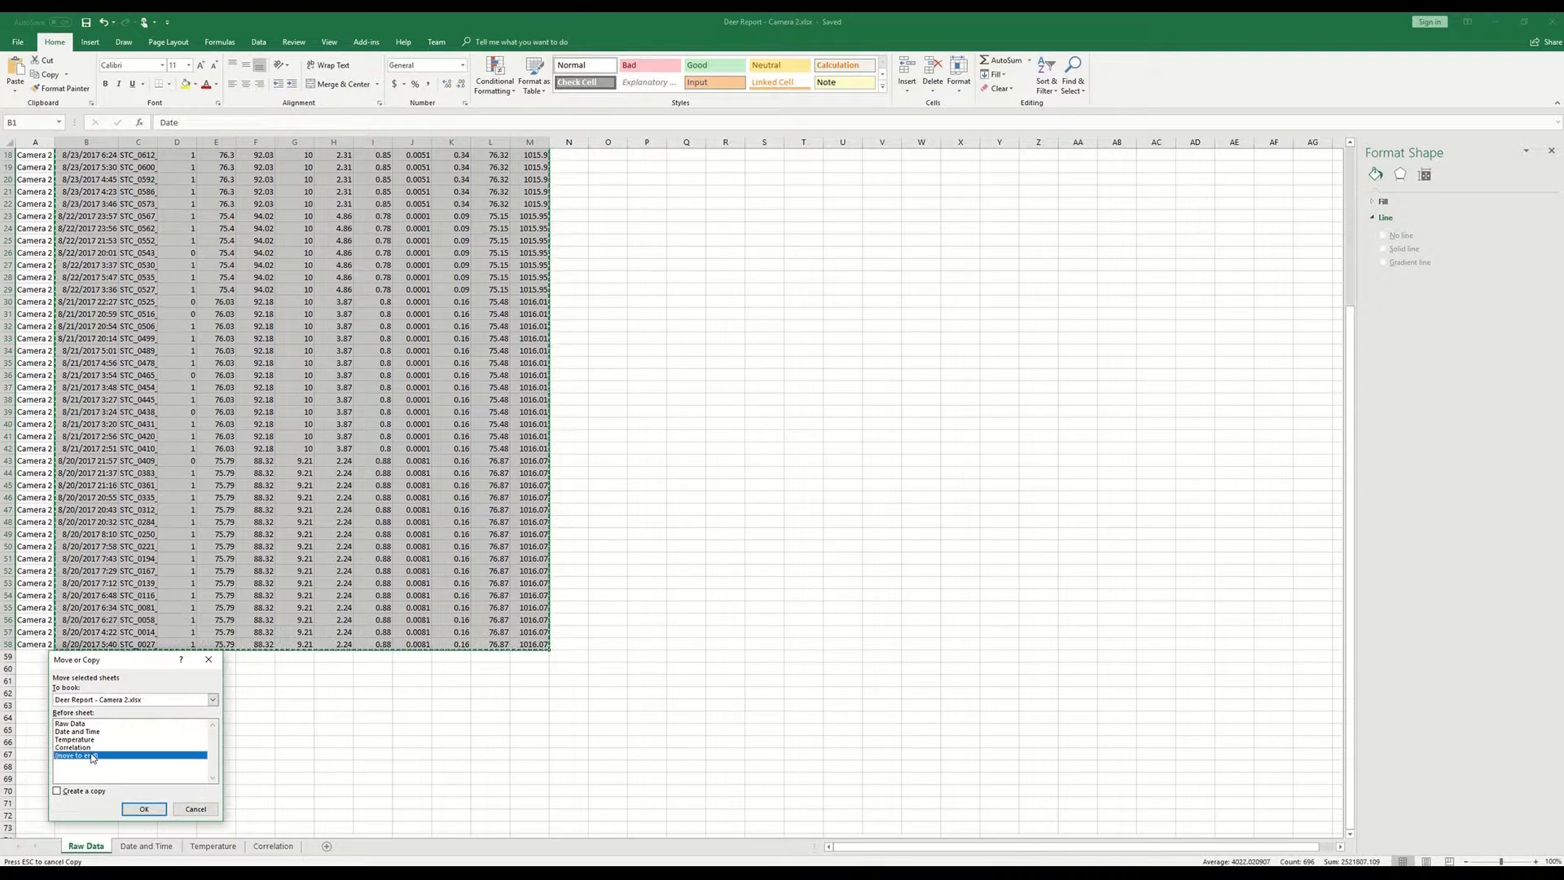
left_click(80, 793)
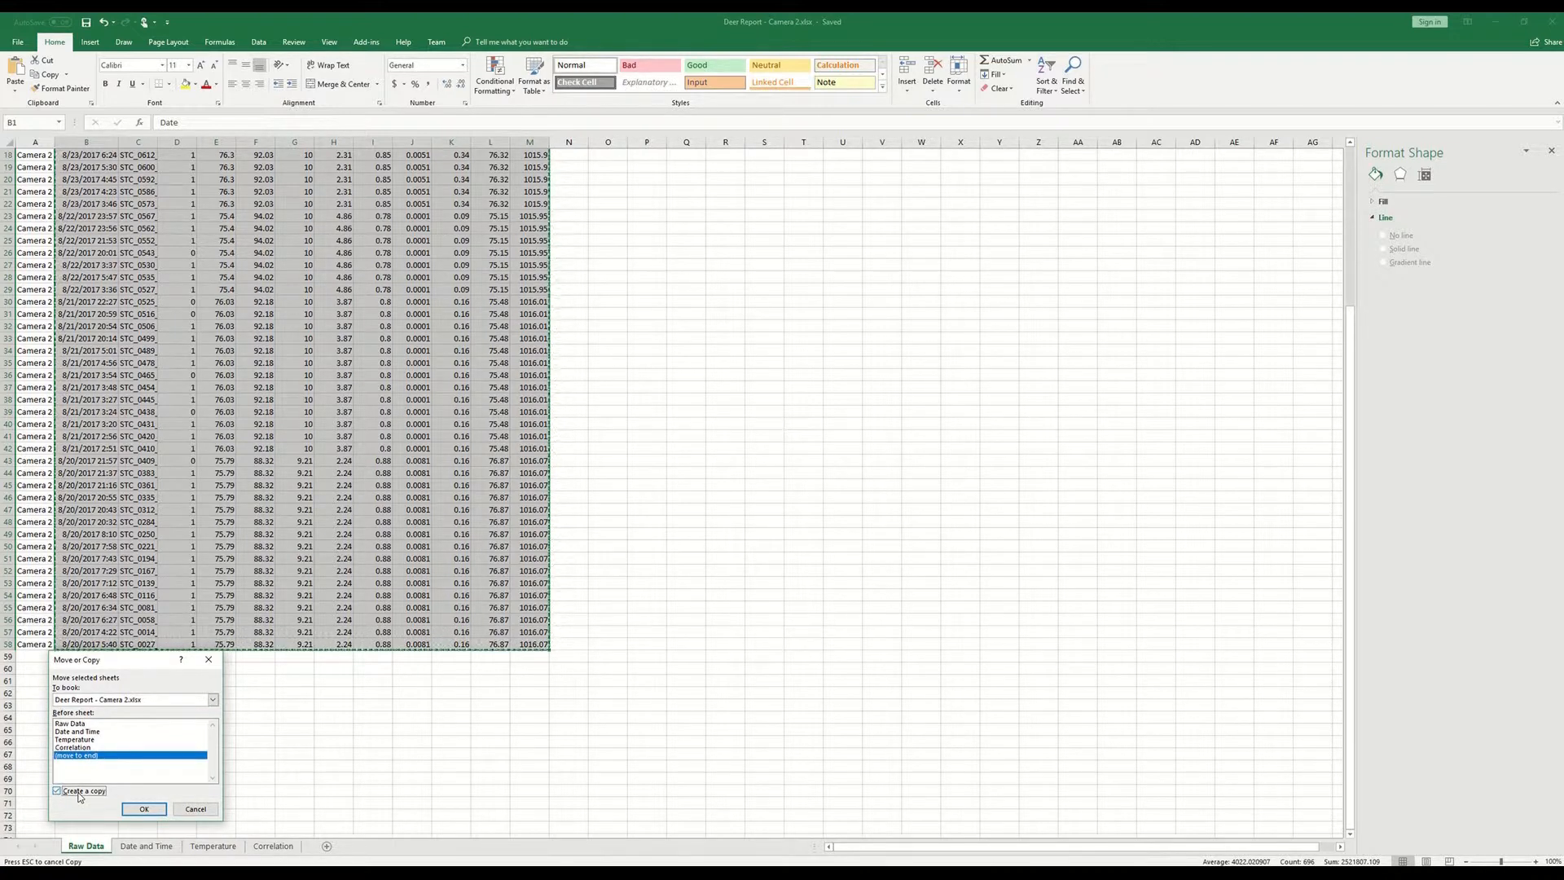
left_click(143, 809)
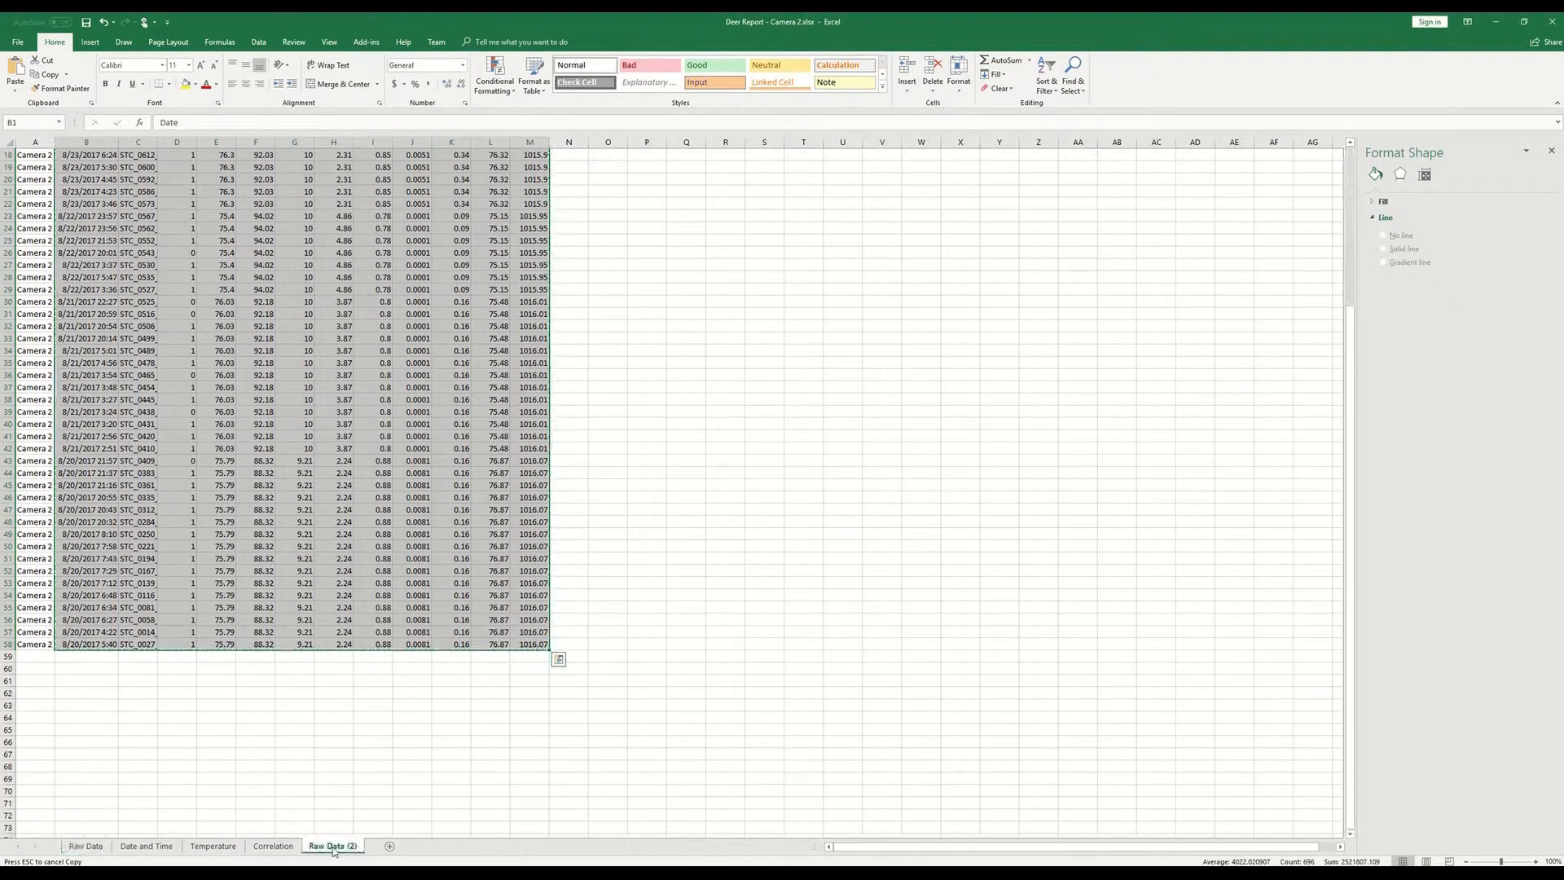
left_click(346, 776)
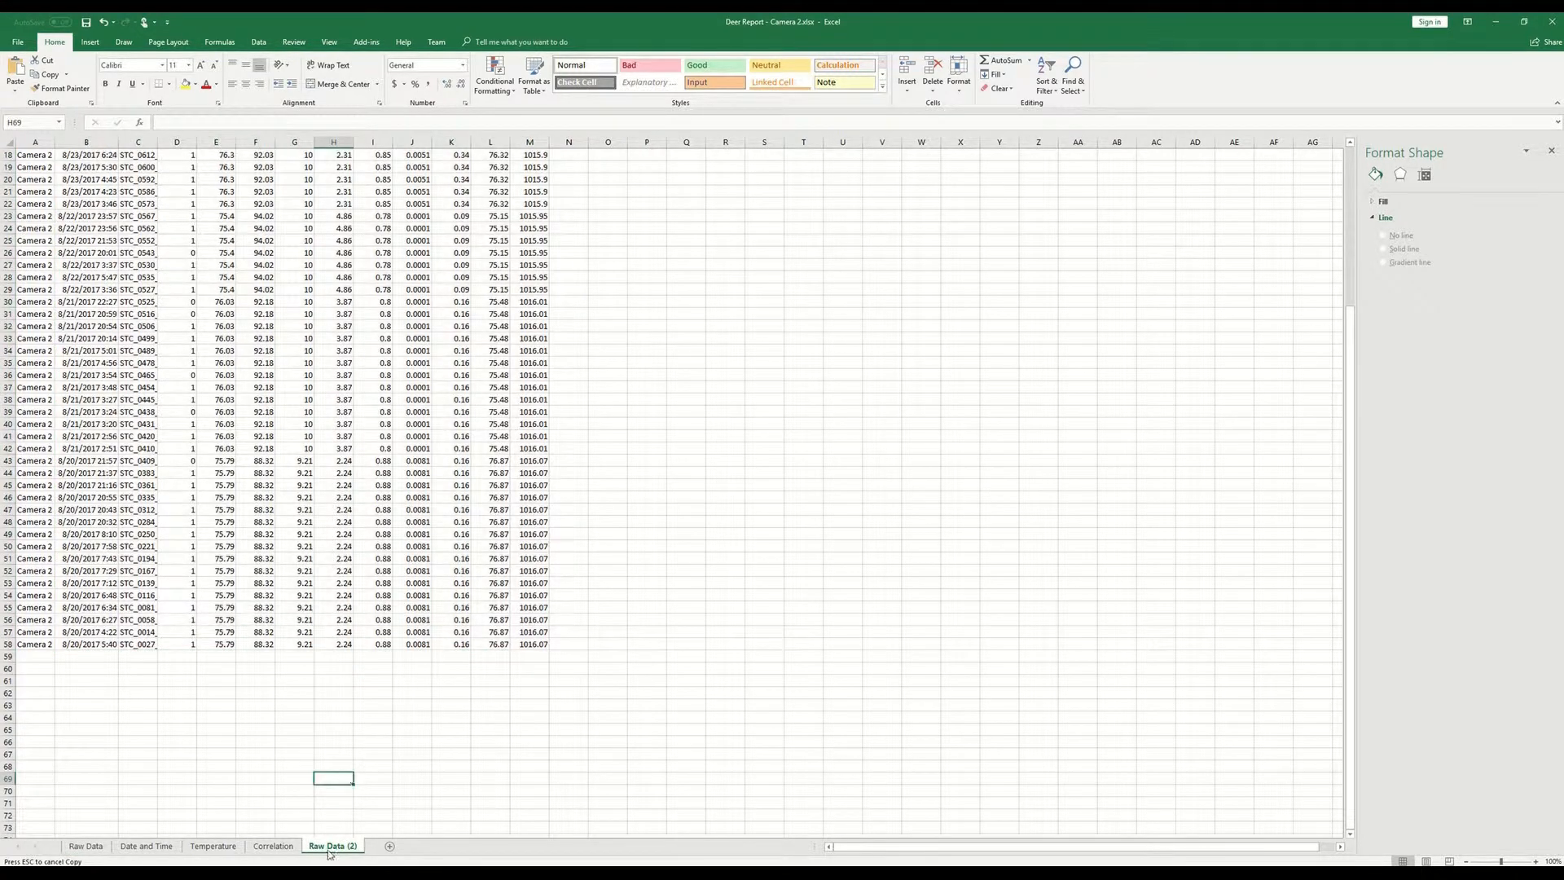
scroll(196, 602, "up", 6)
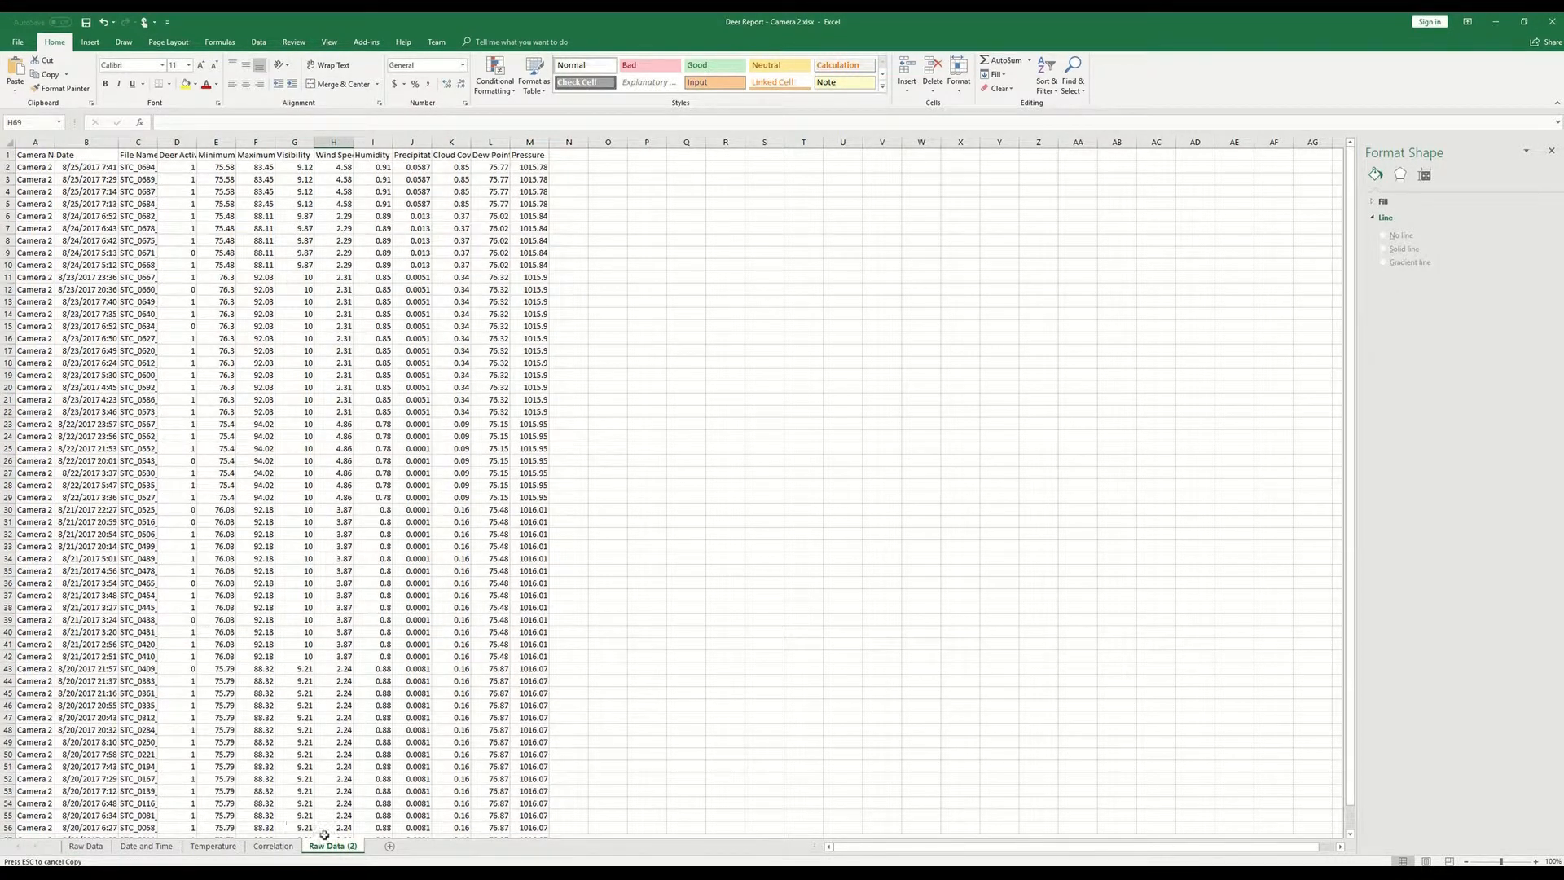
- Delete the existing Correlation sheet
left_click(269, 847)
right_click(268, 851)
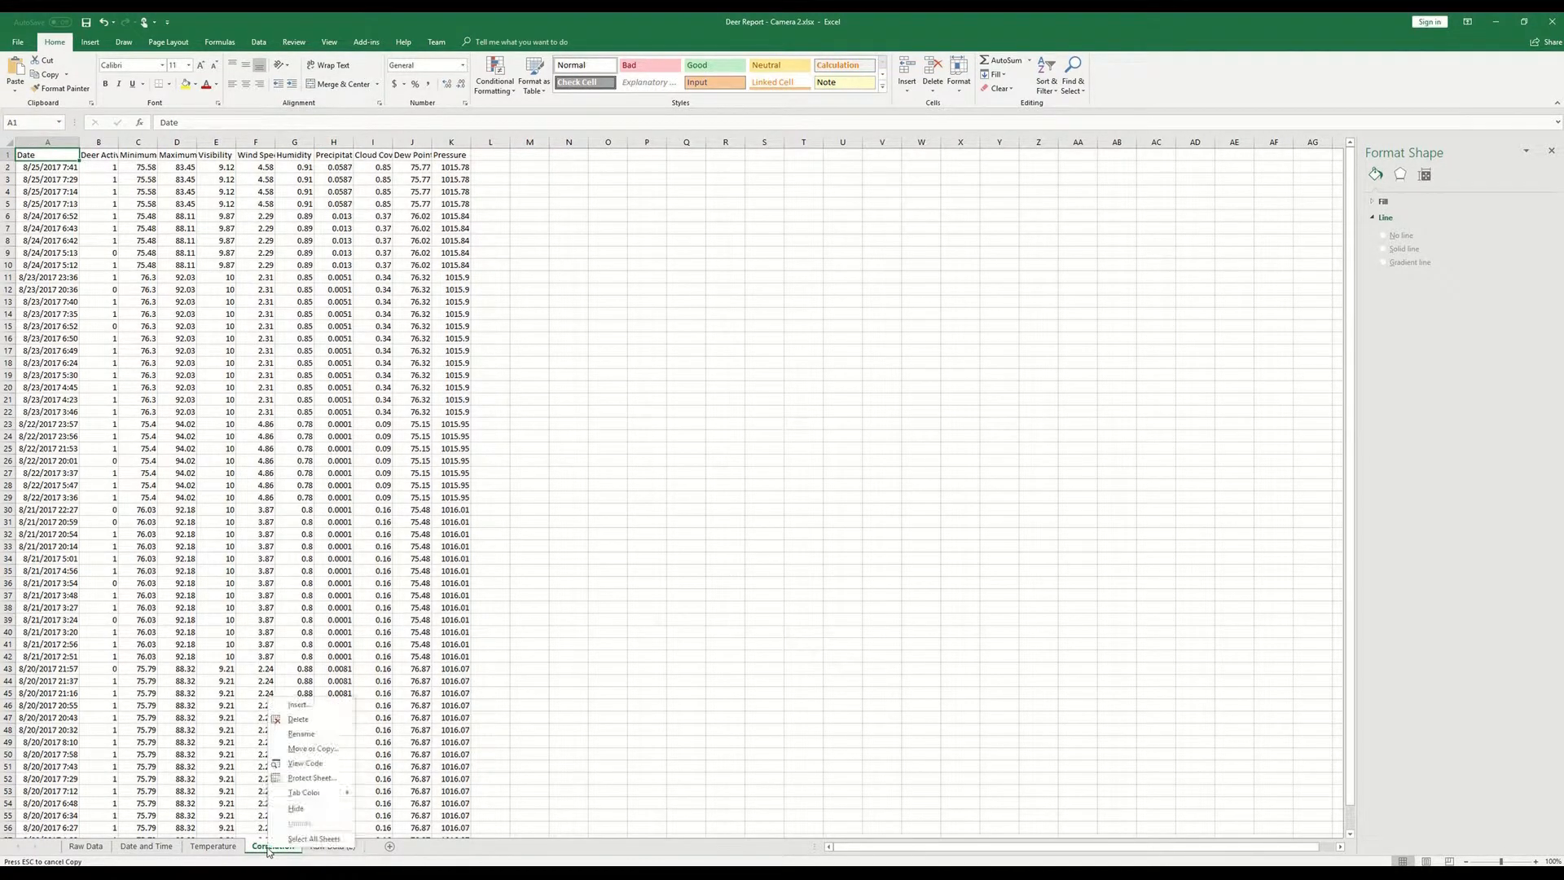
left_click(298, 723)
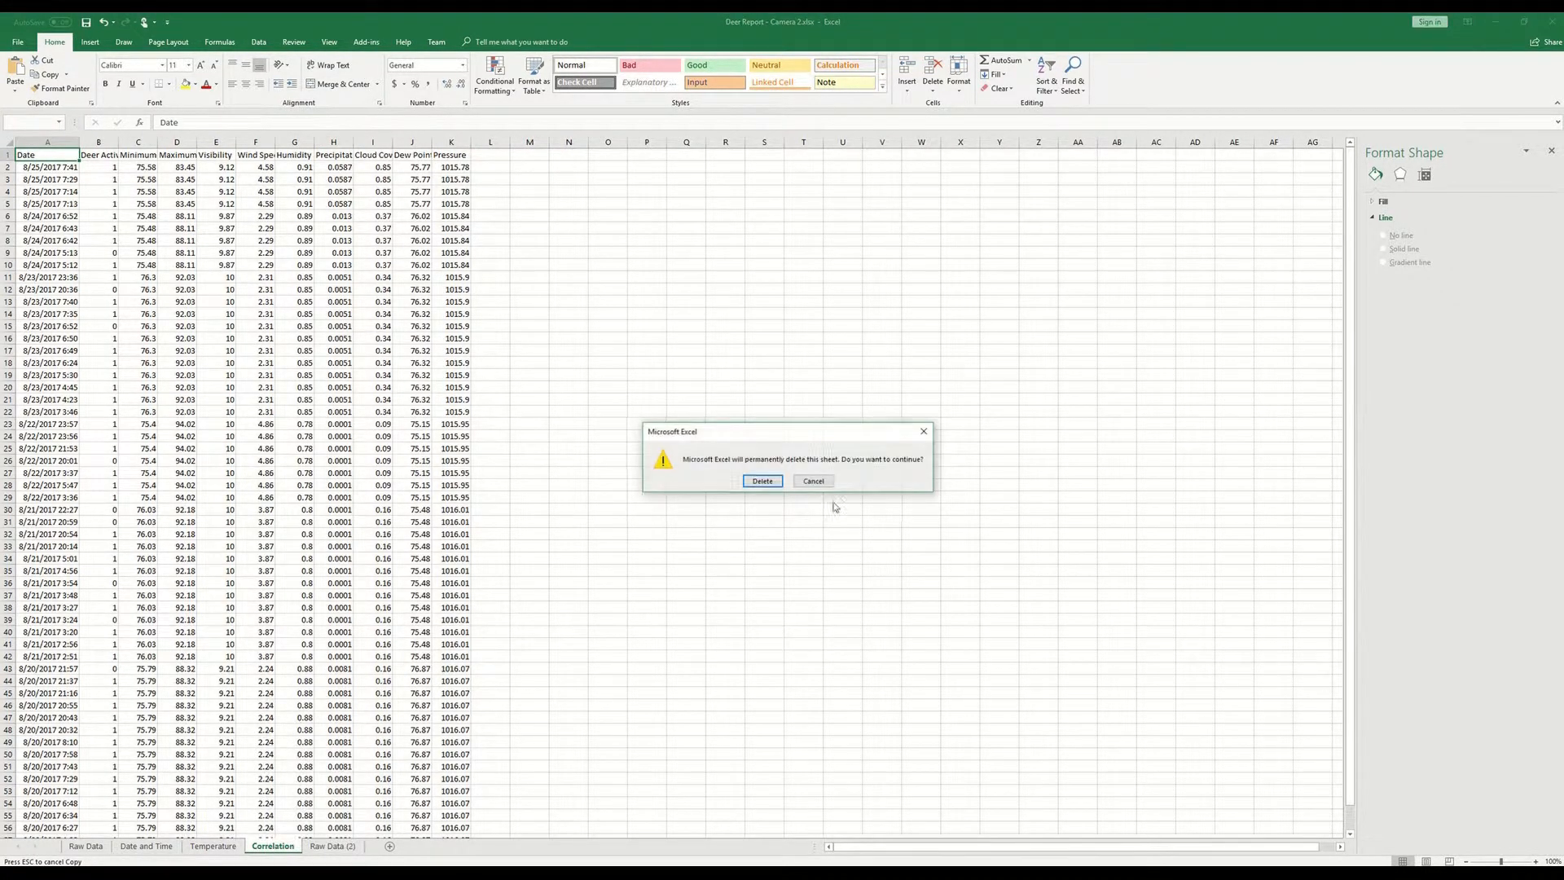
left_click(780, 476)
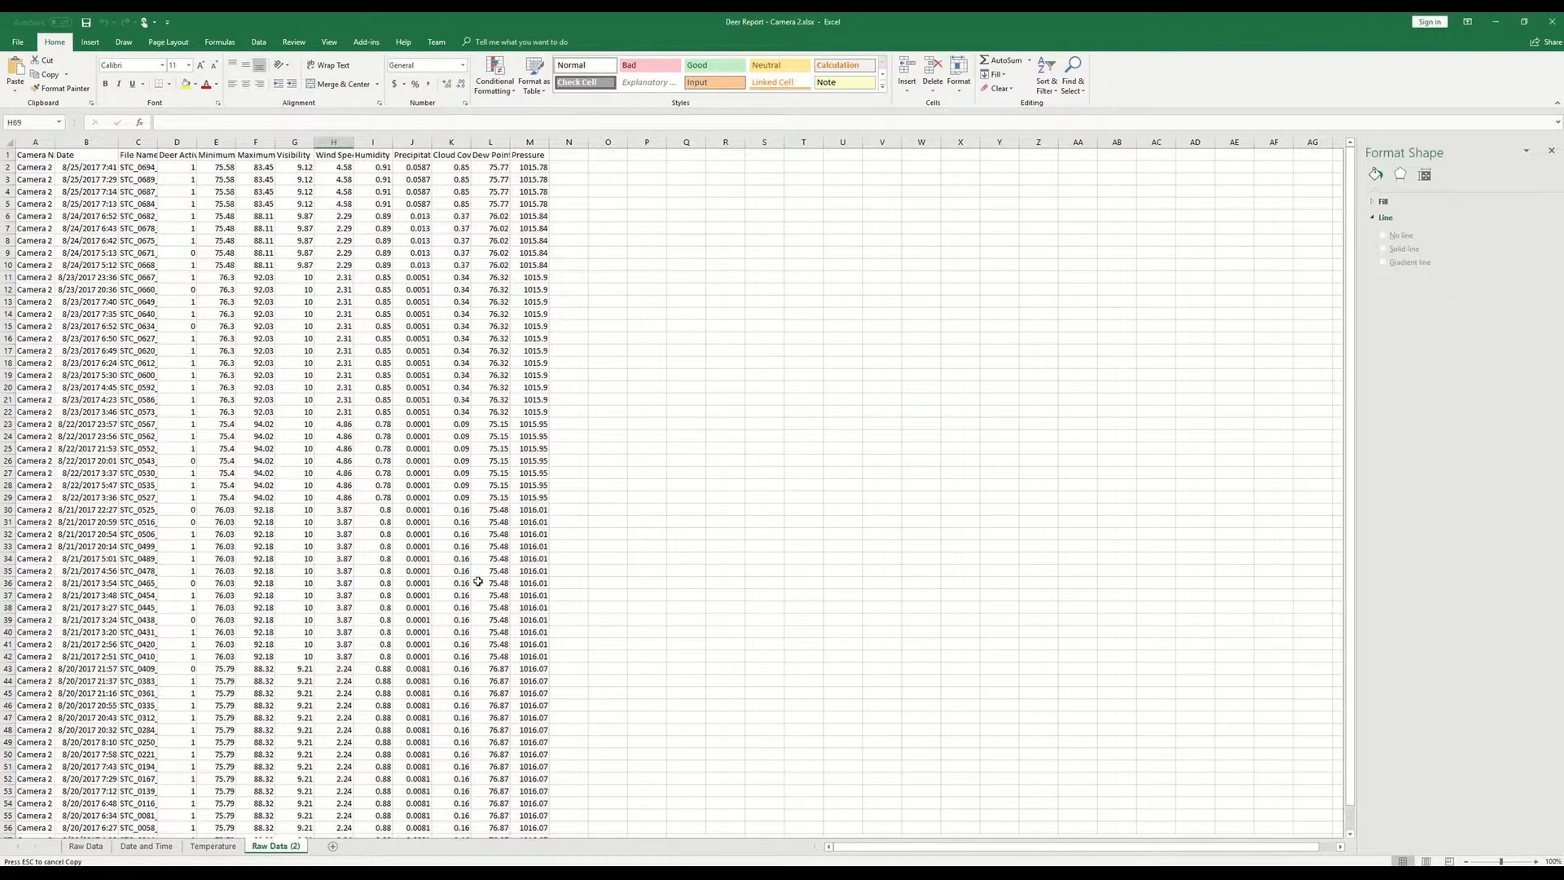
- Rename the copied Raw Data sheet as Correlation
double_click(294, 850)
type("Correlation")
key("Return")
- Delete the Camera Name and File Name columns from the Correlation sheet
right_click(35, 141)
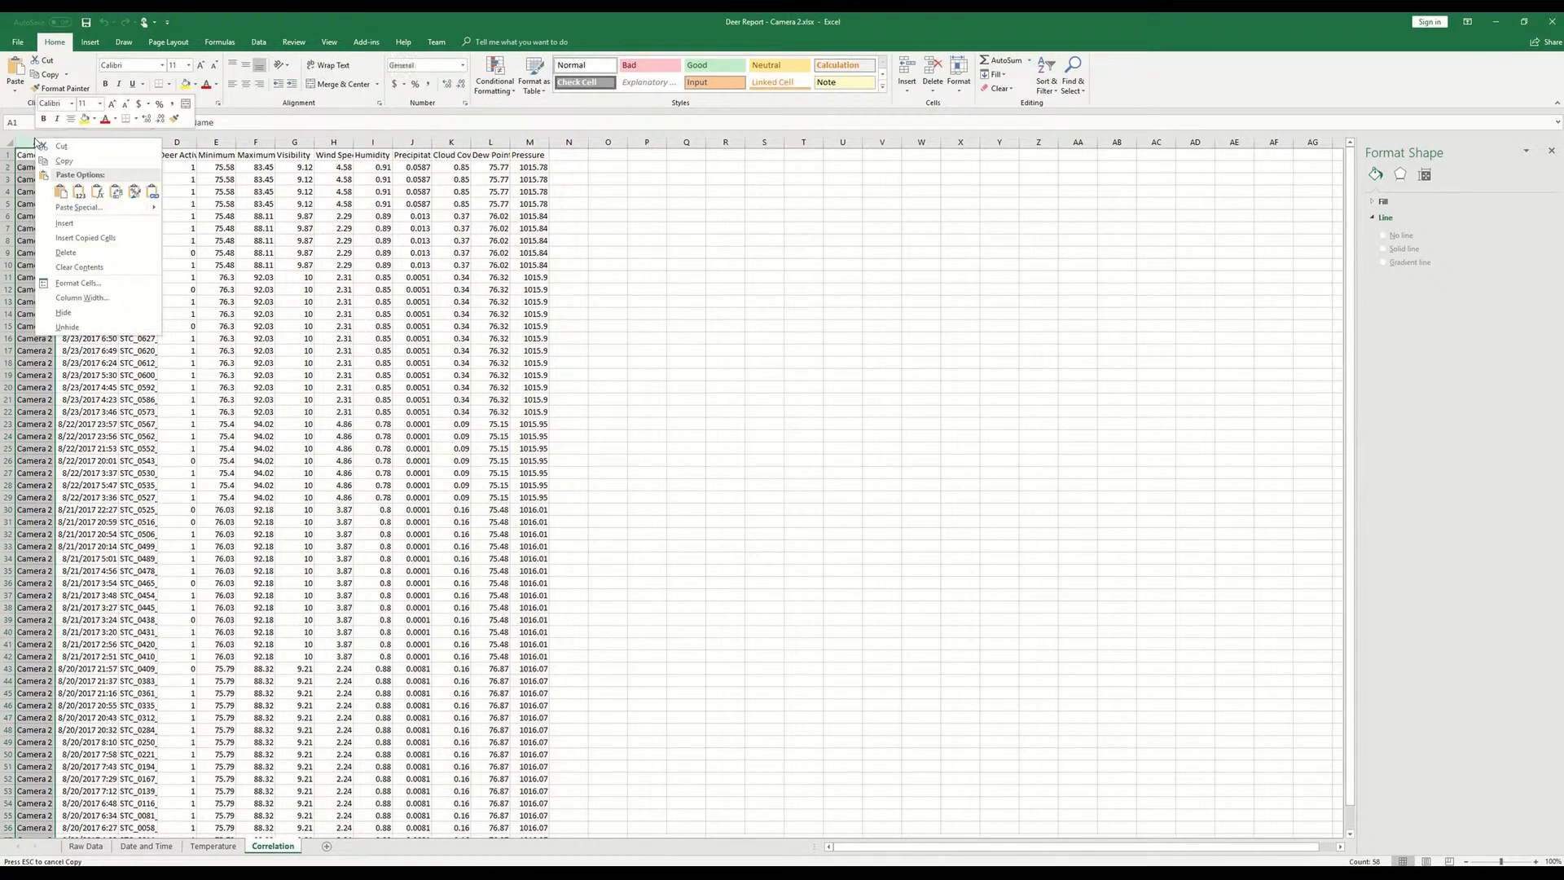
left_click(74, 256)
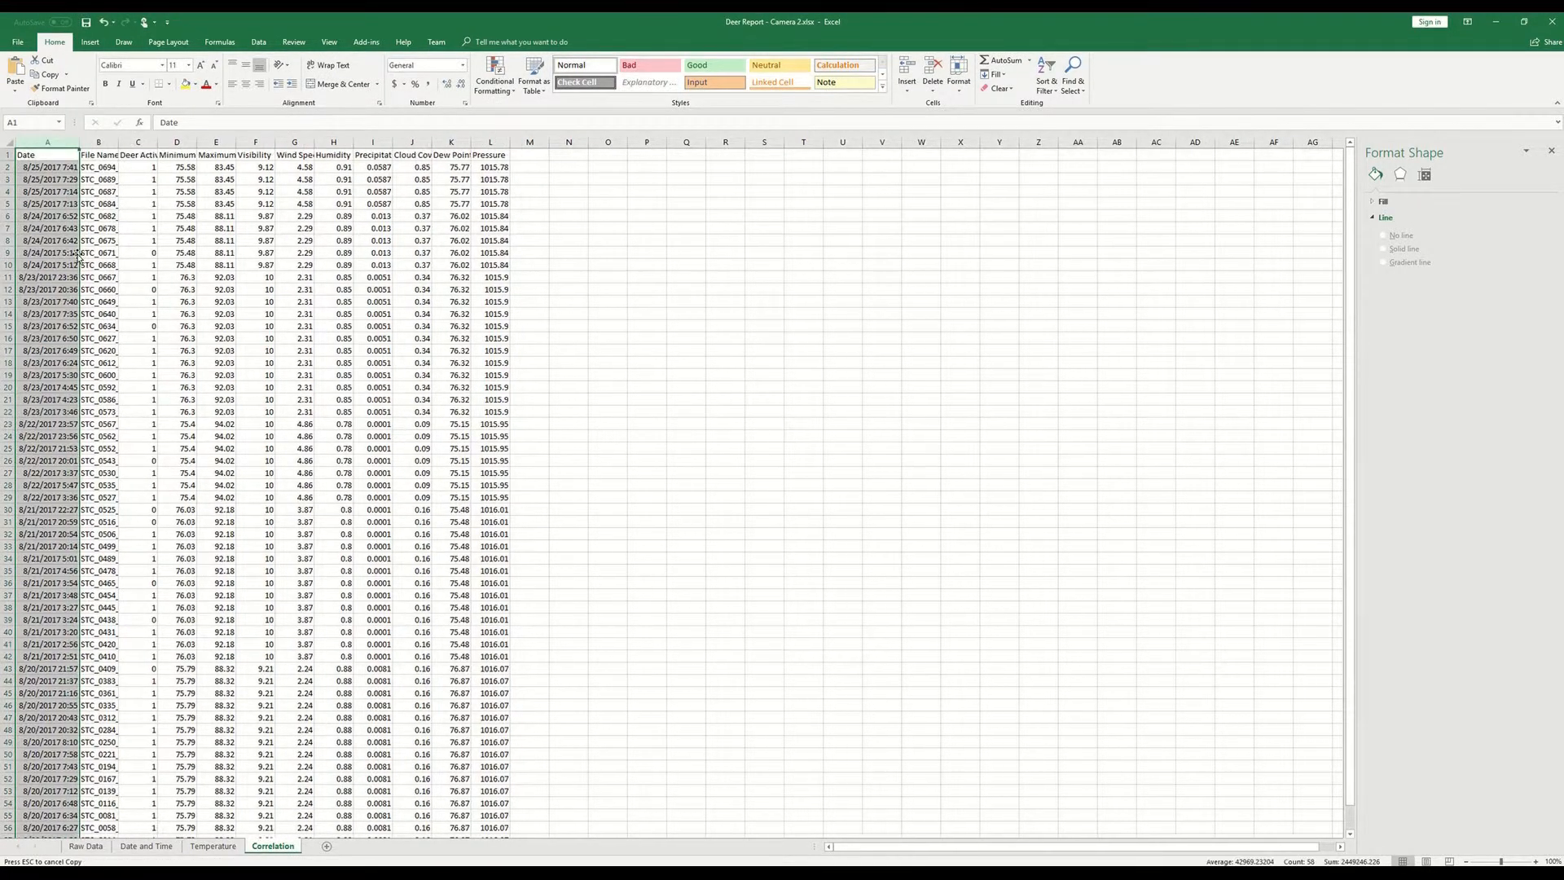
right_click(100, 147)
left_click(147, 257)
mouse_move(146, 242)
left_mouse_down()
mouse_move(144, 375)
mouse_move(146, 241)
left_mouse_up()
- Move the Deer Activity through Pressure columns, with headers and all rows, so the block starts at cell W1
left_click(94, 159)
key("ctrl+shift+Right")
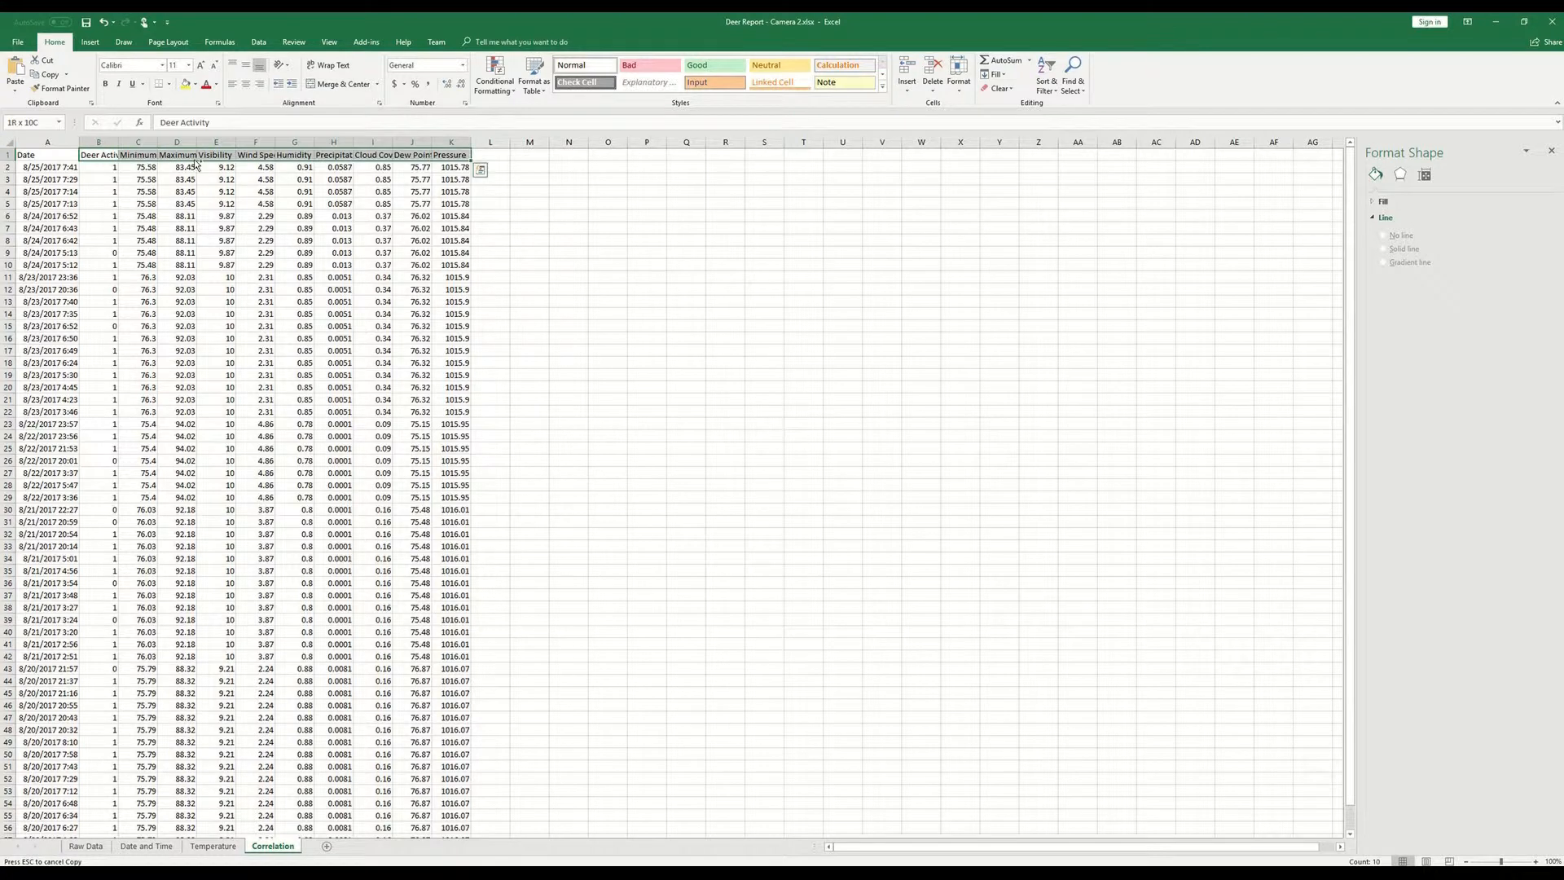
key("ctrl+shift+Down")
key("ctrl+c")
scroll(666, 309, "down", 1)
scroll(667, 308, "up", 1)
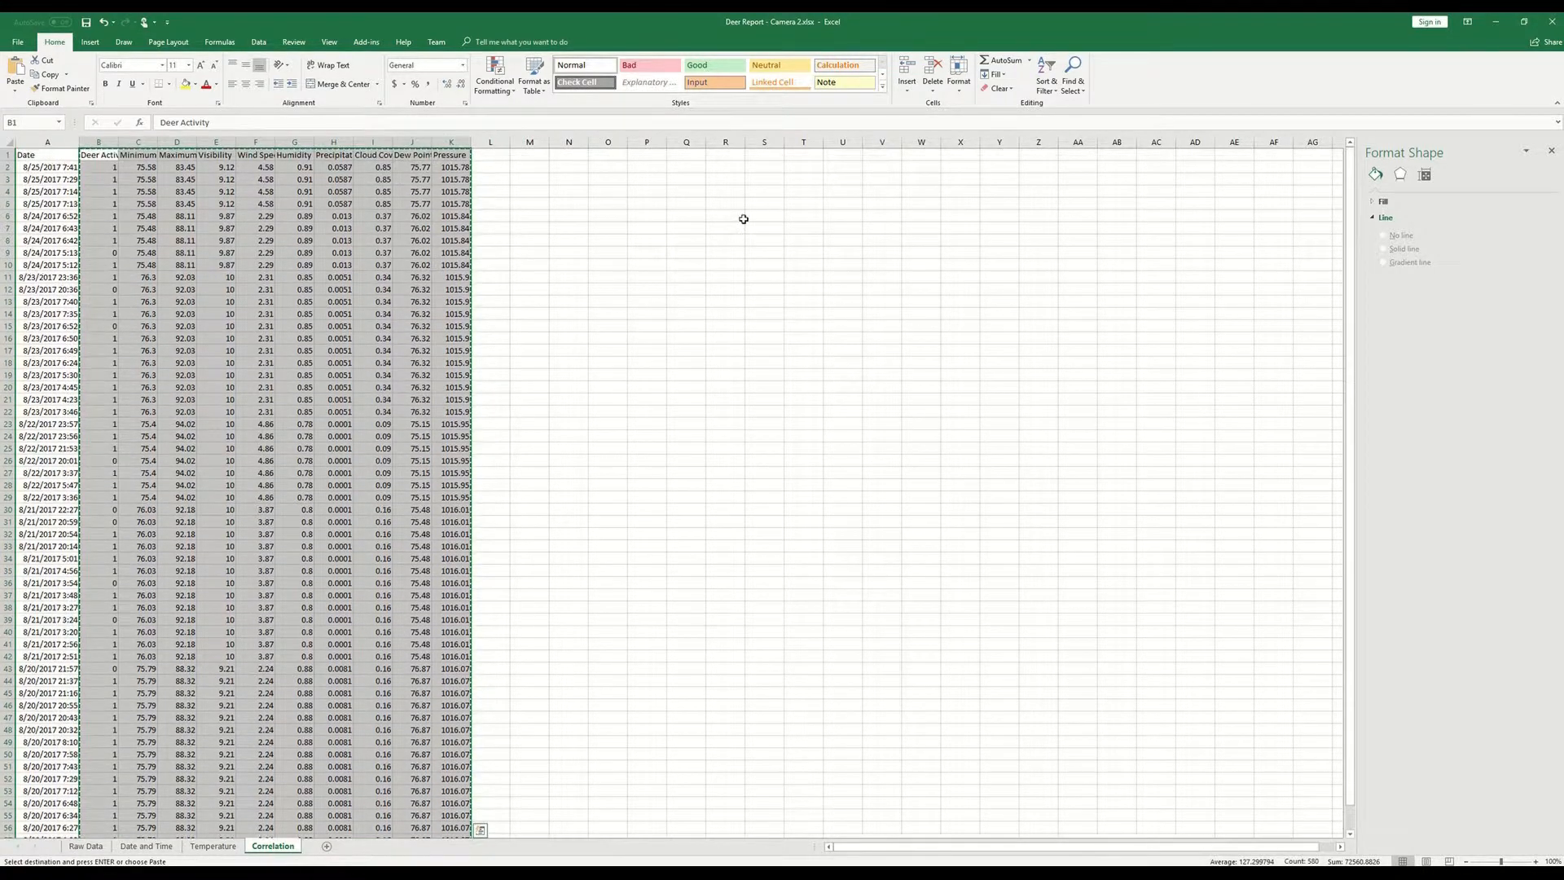
left_click(904, 155)
key("ctrl+v")
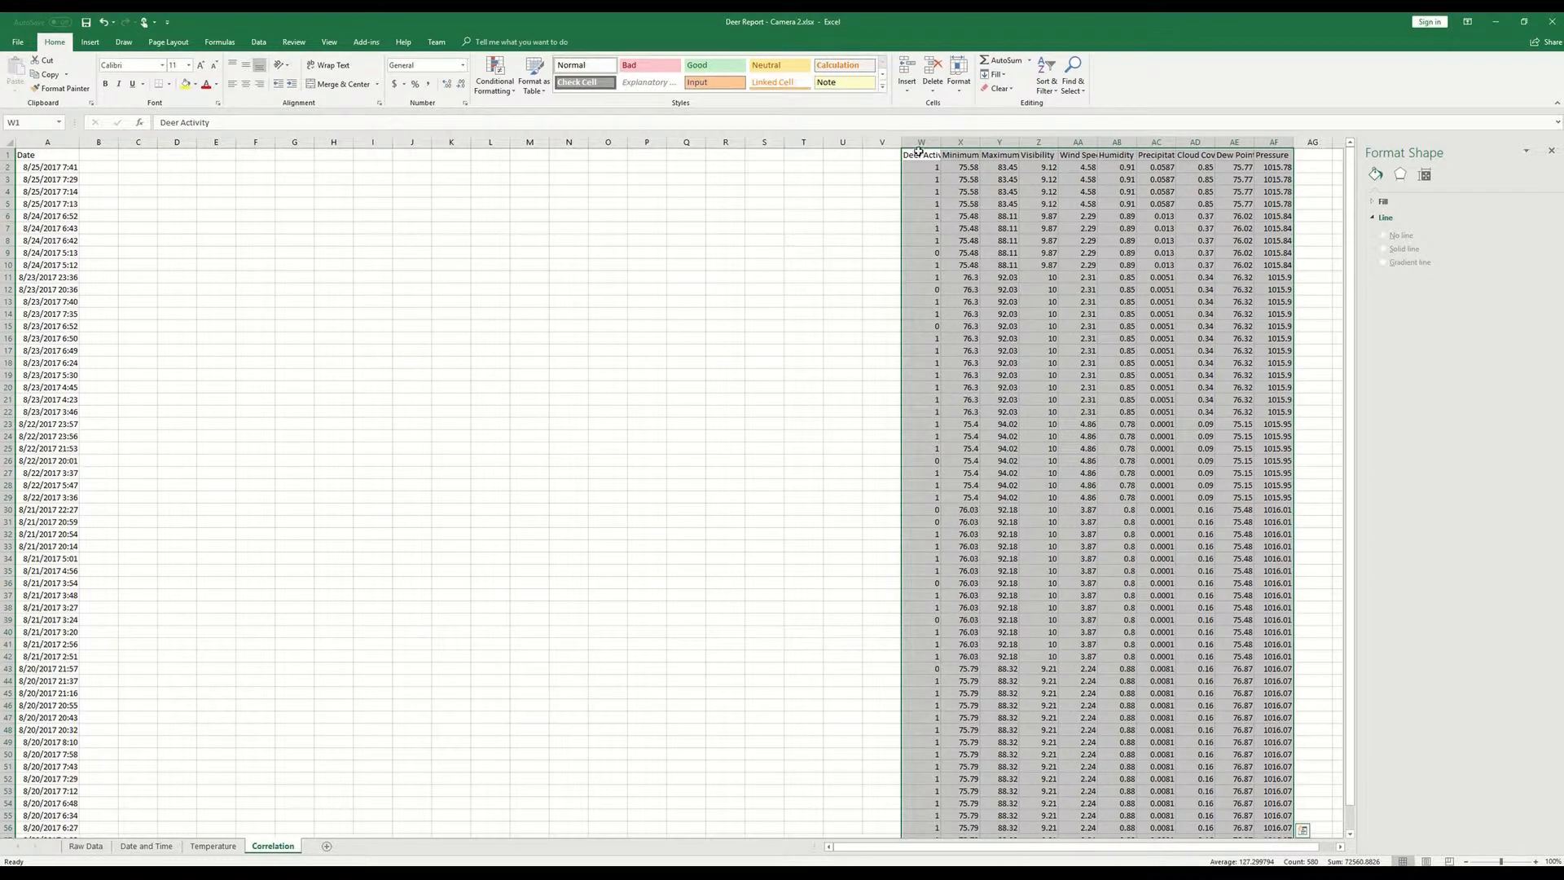
- Split the Date values from A2 down into date and time columns with one fixed-width break after the date, and fit the time column's width
left_click(46, 166)
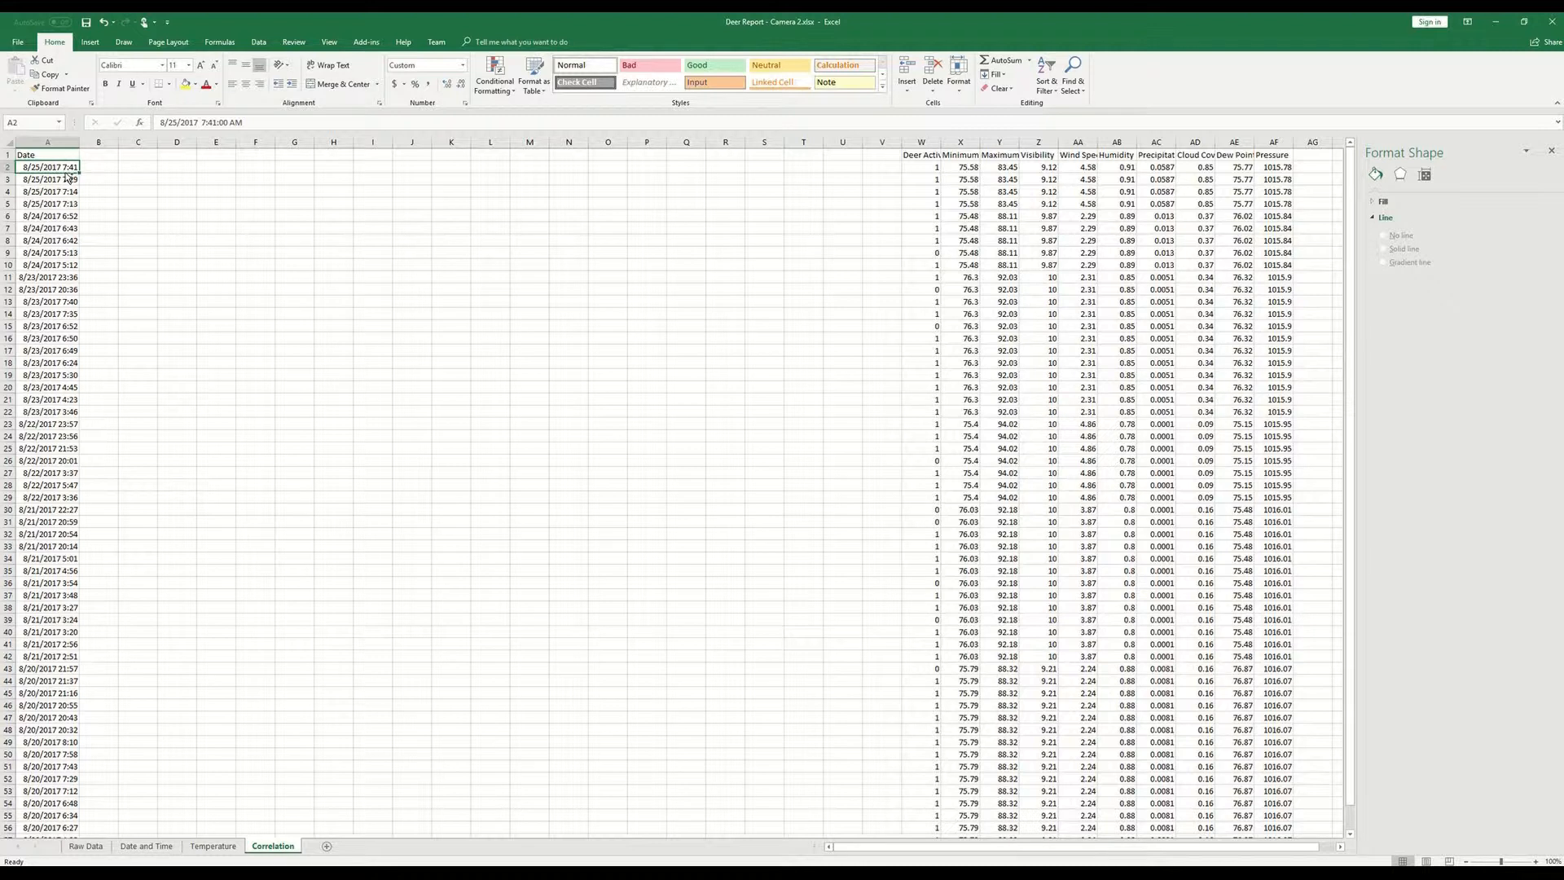
key("ctrl+shift+Down")
scroll(196, 237, "up", 1)
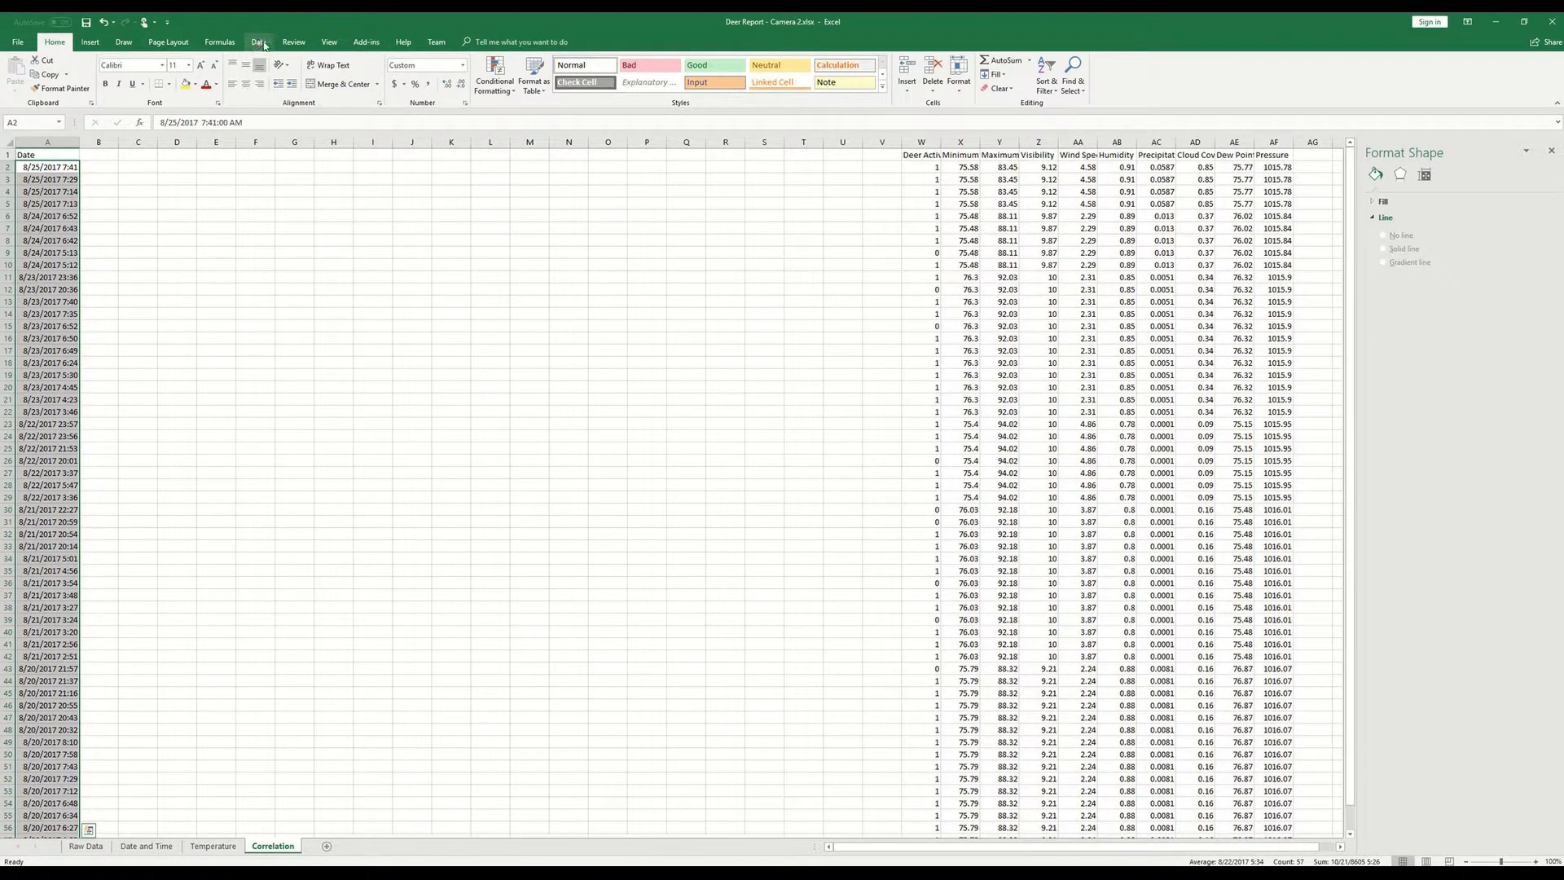
left_click(259, 42)
left_click(478, 73)
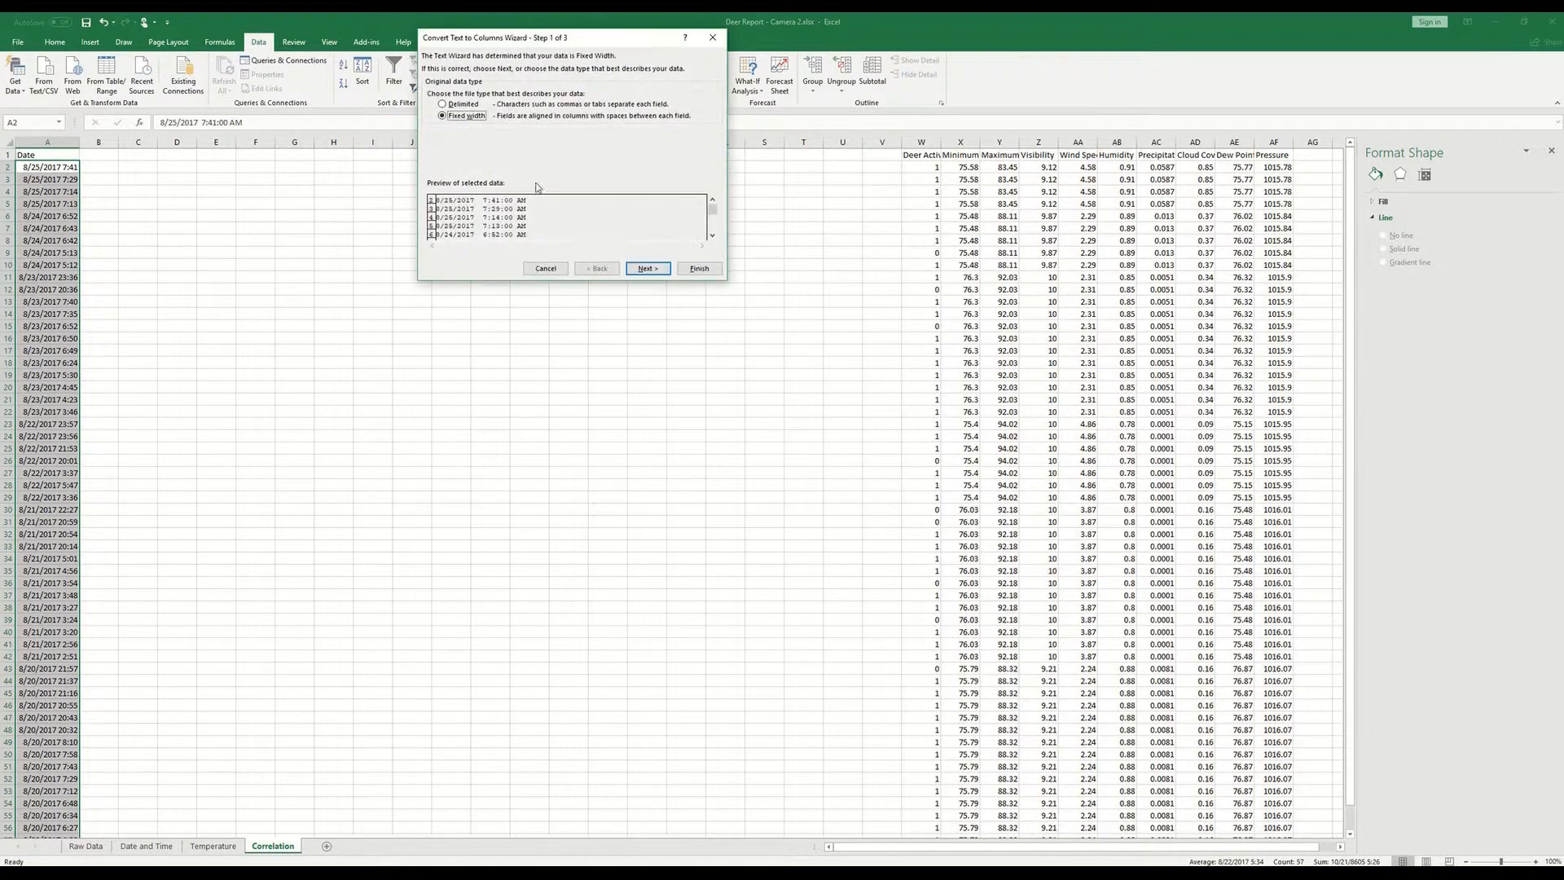
left_click(647, 268)
double_click(504, 196)
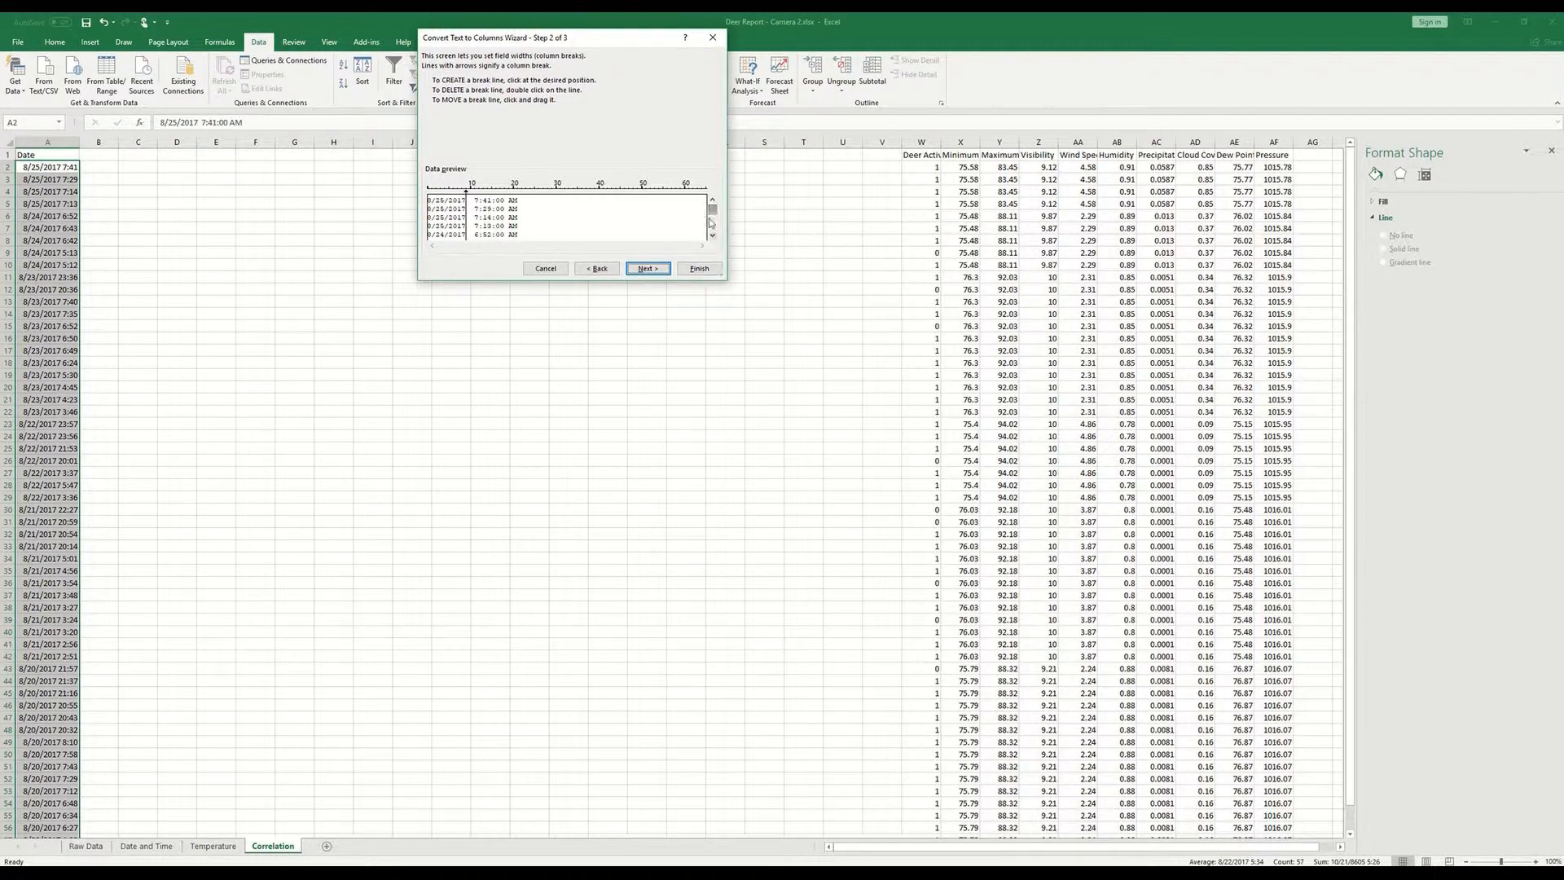
left_click_drag(713, 211, 714, 237)
left_click(700, 270)
left_click(175, 253)
double_click(115, 145)
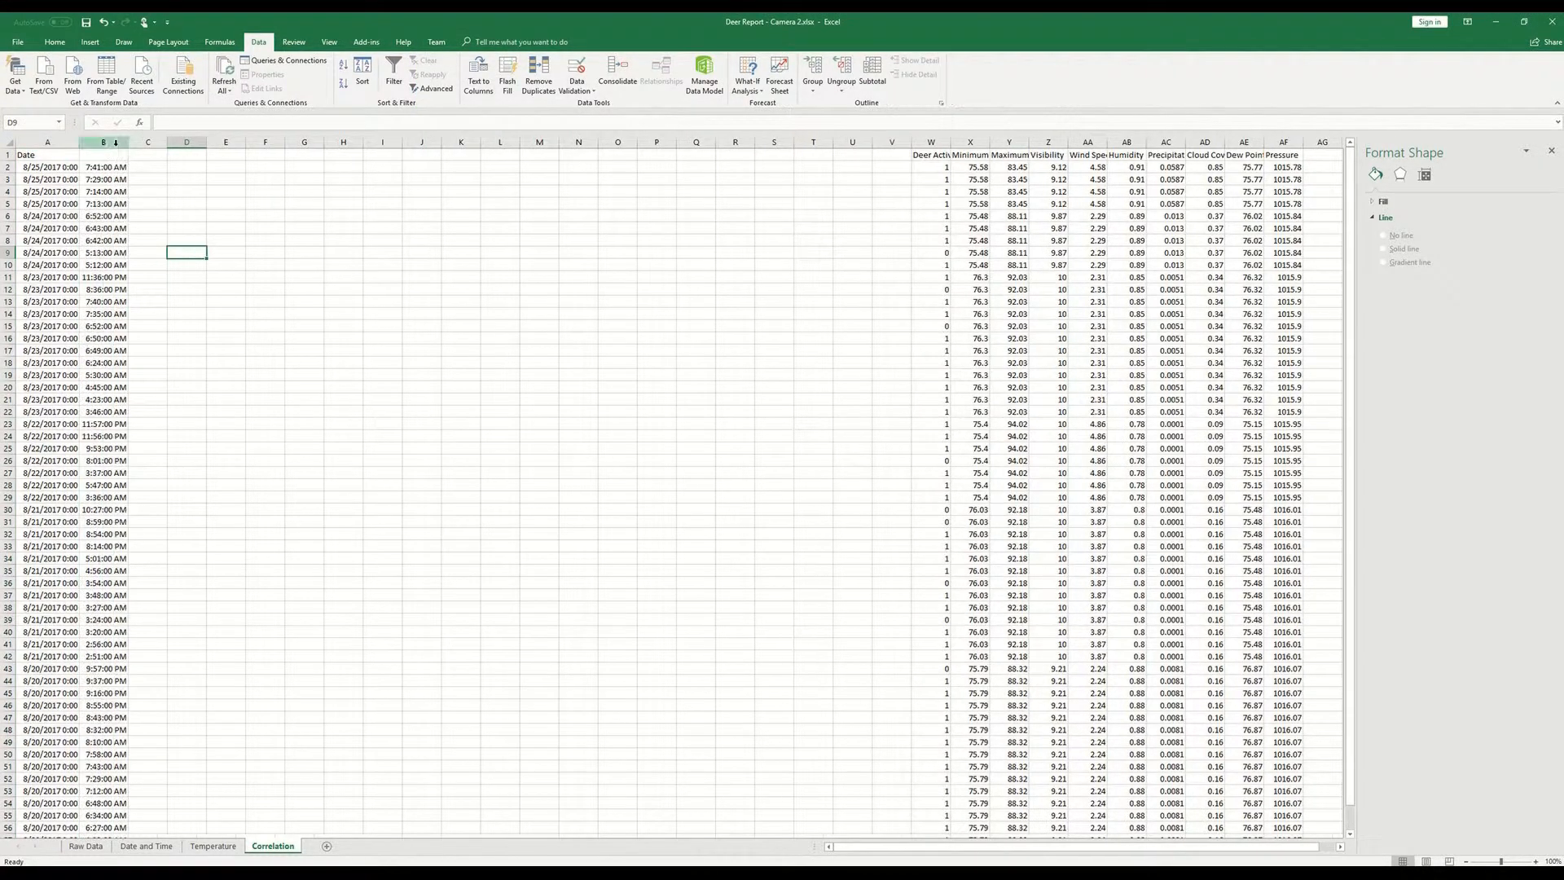
- Format the Date column values from A2 down to the last row as Short Date
left_click(45, 168)
left_click_drag(45, 168, 47, 827)
left_click(55, 41)
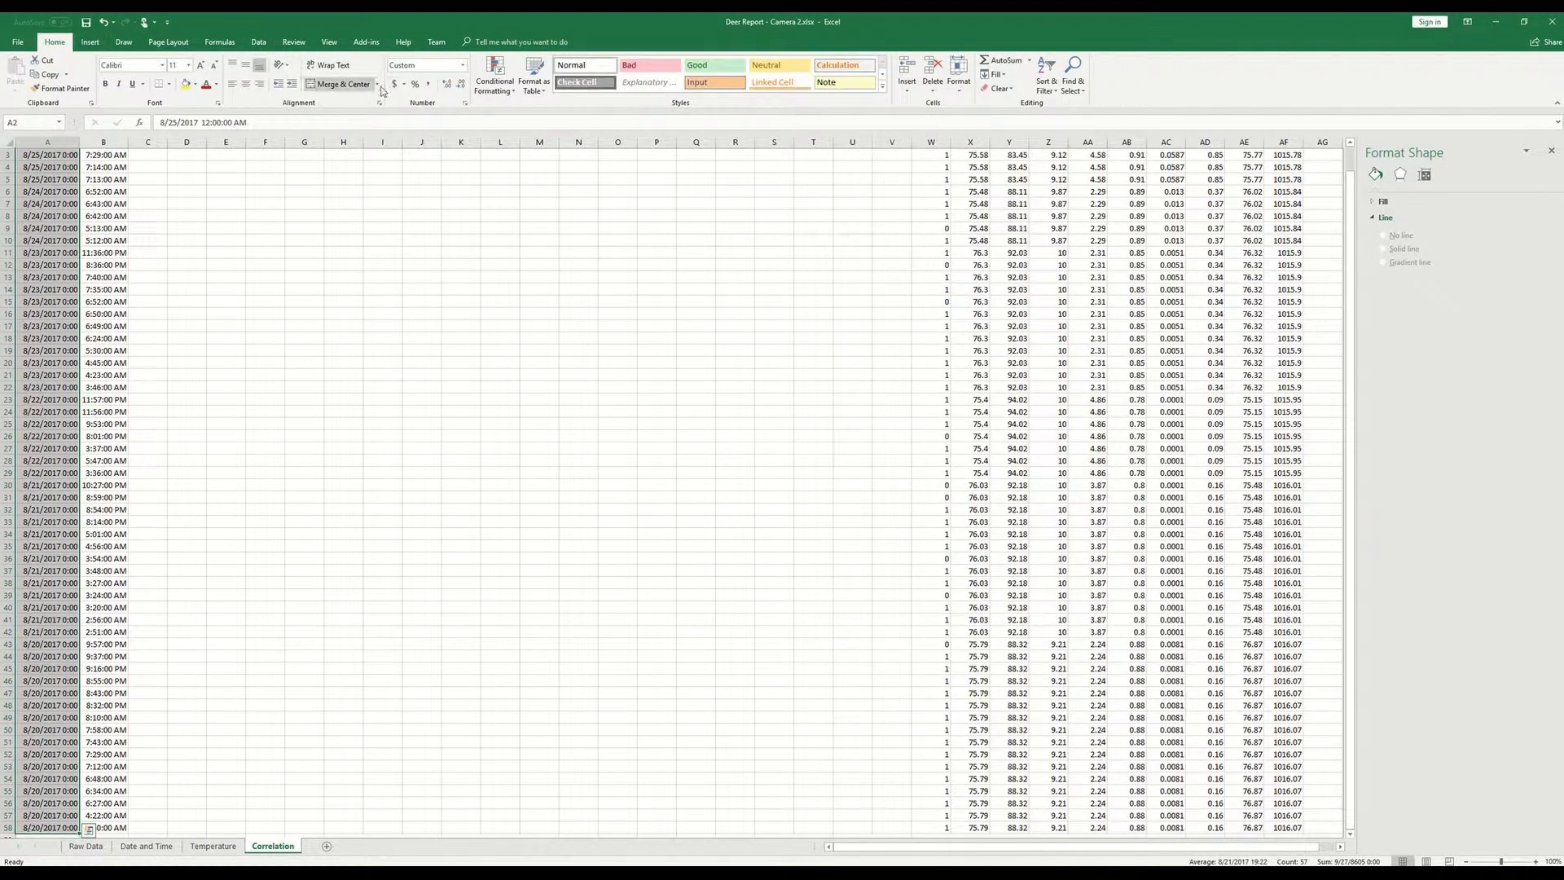
left_click(465, 71)
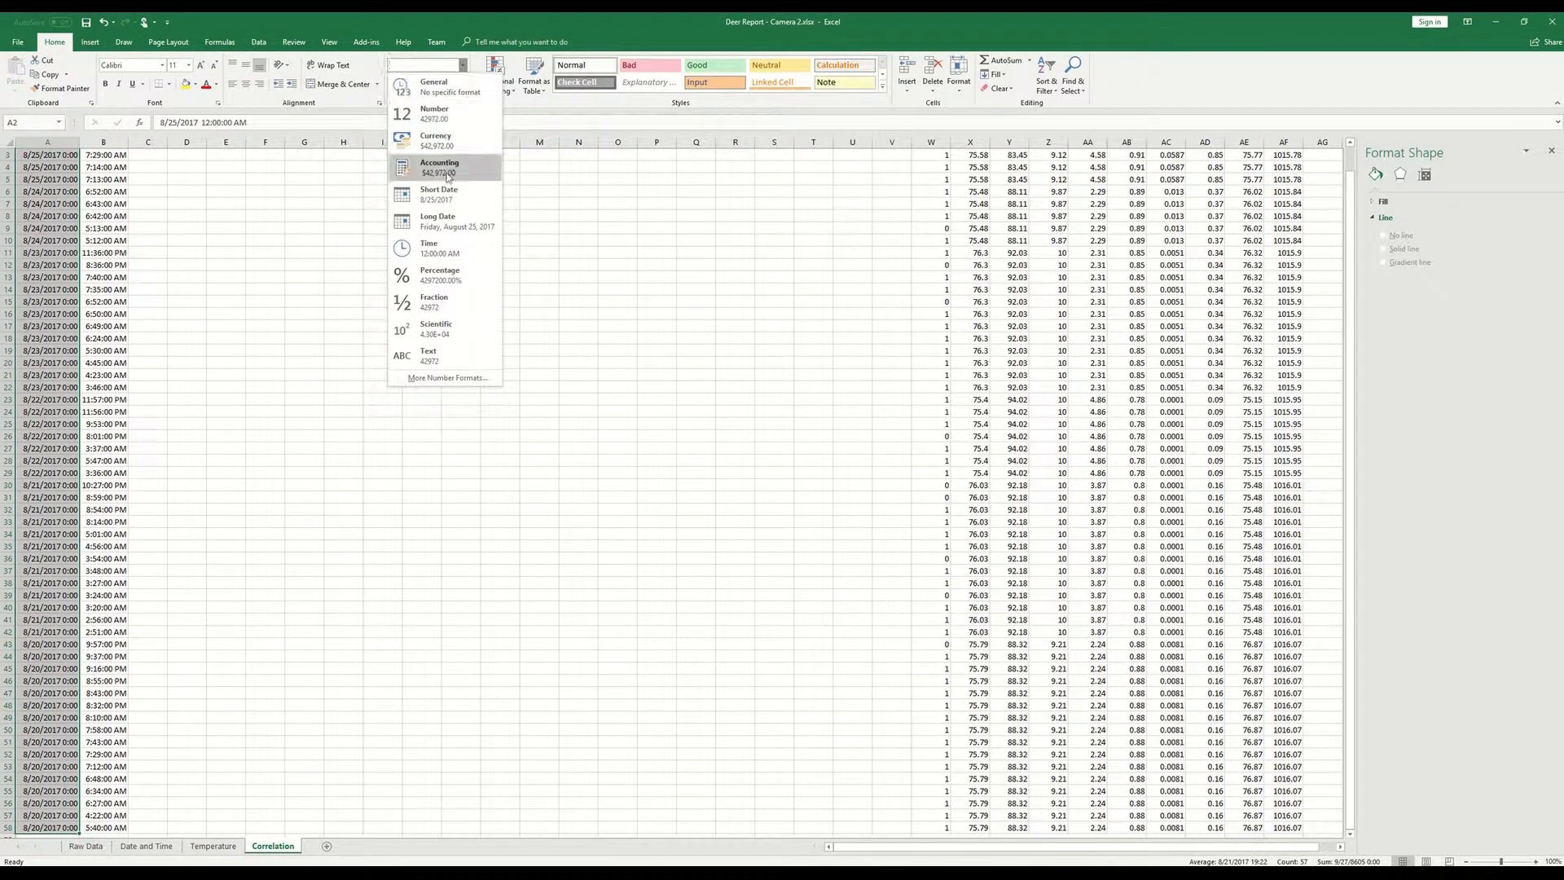
left_click(440, 200)
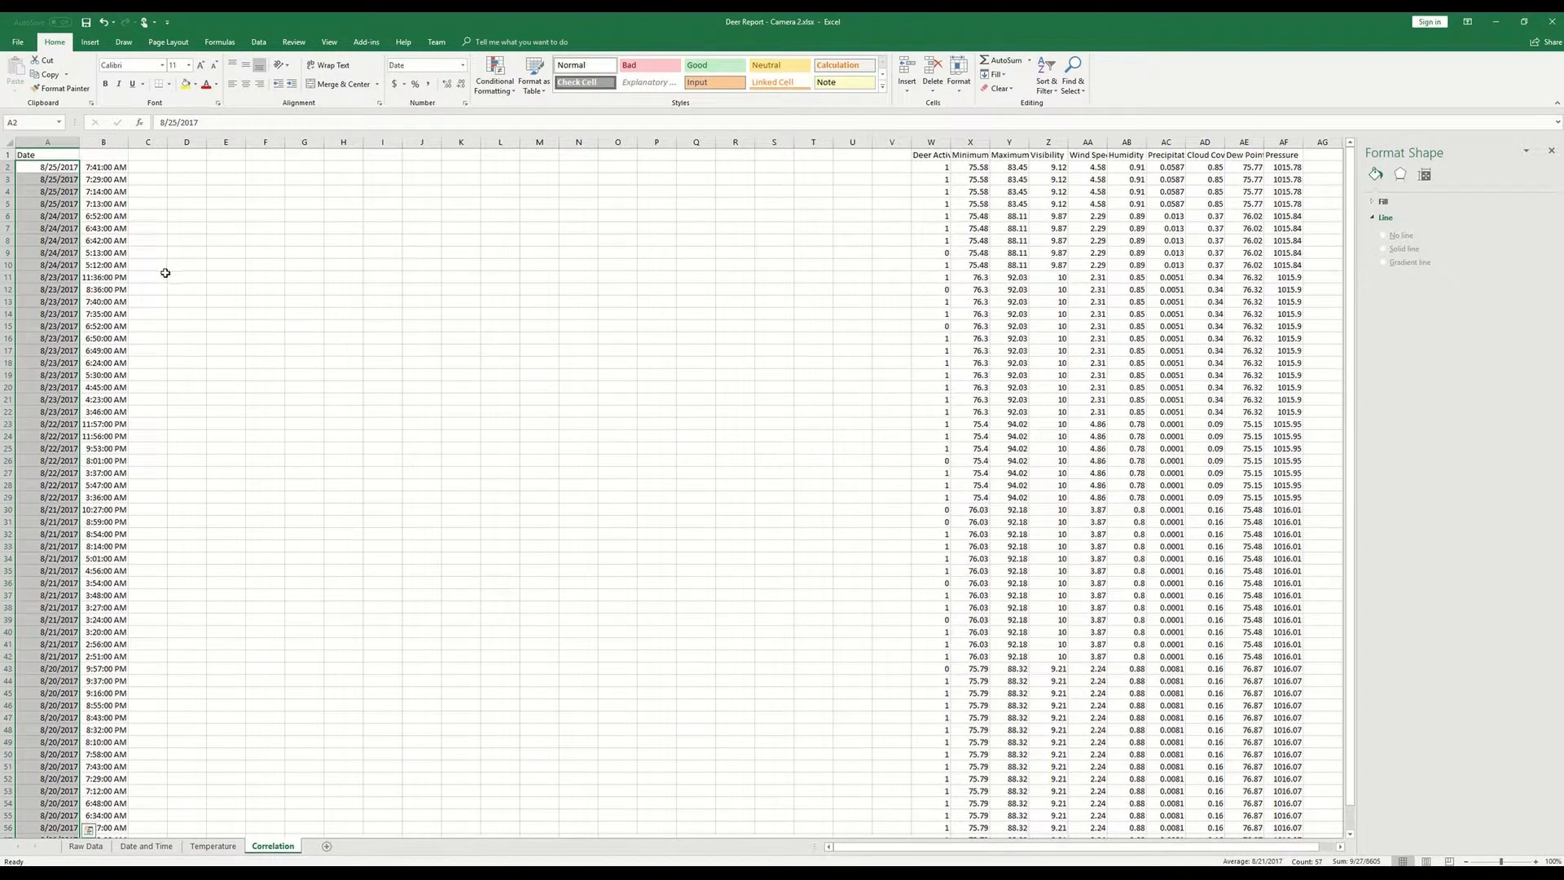
- Enter the header Time in B1 and move the whole time column to column V
left_click(101, 154)
type("Time")
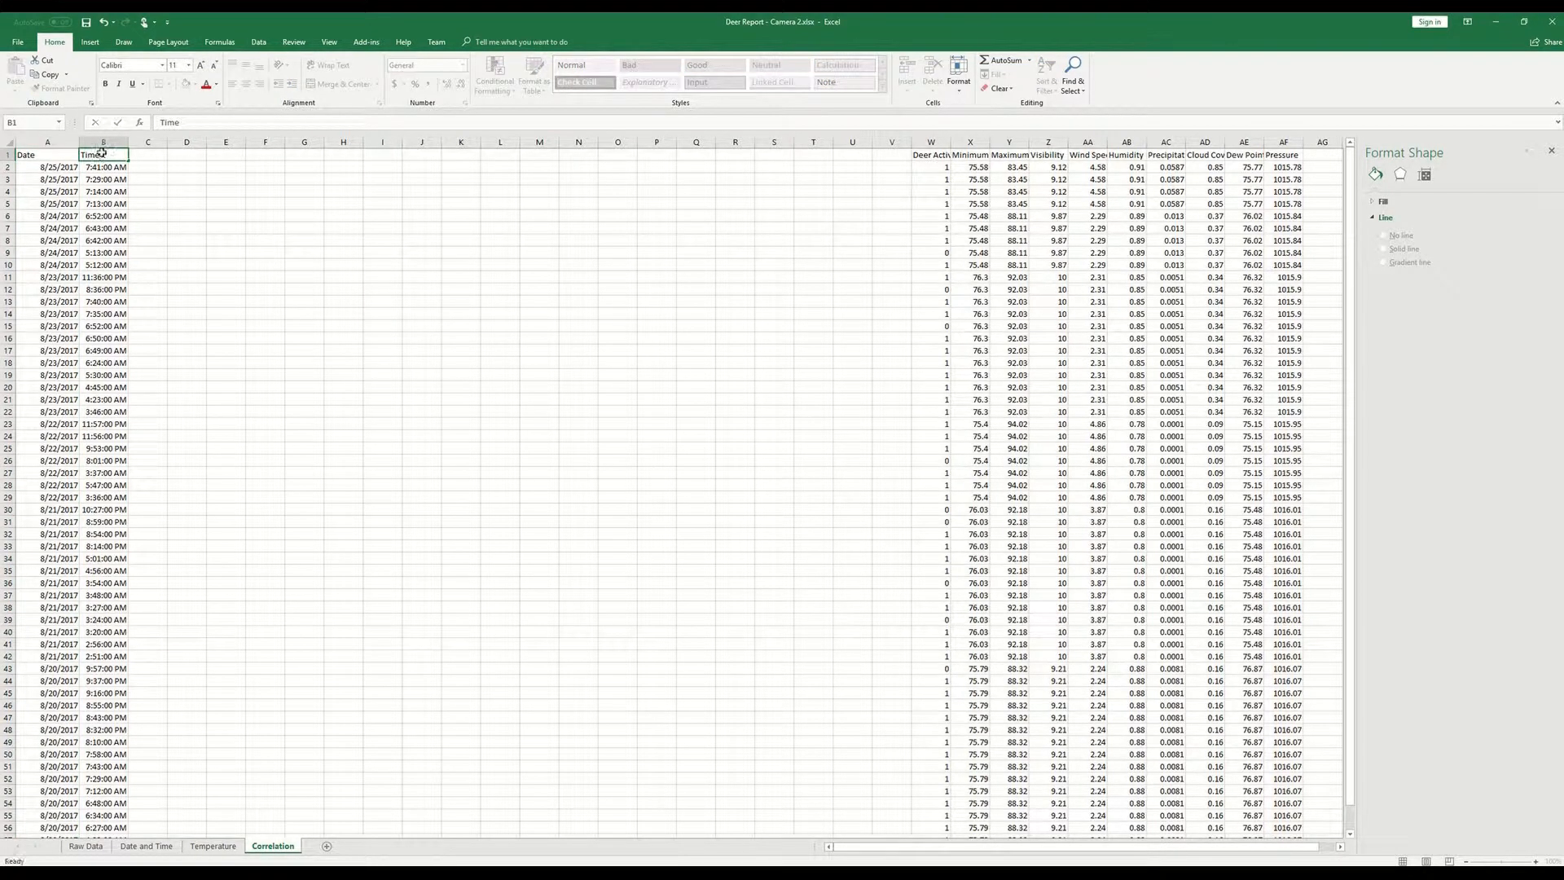
key("Return")
left_click(102, 153)
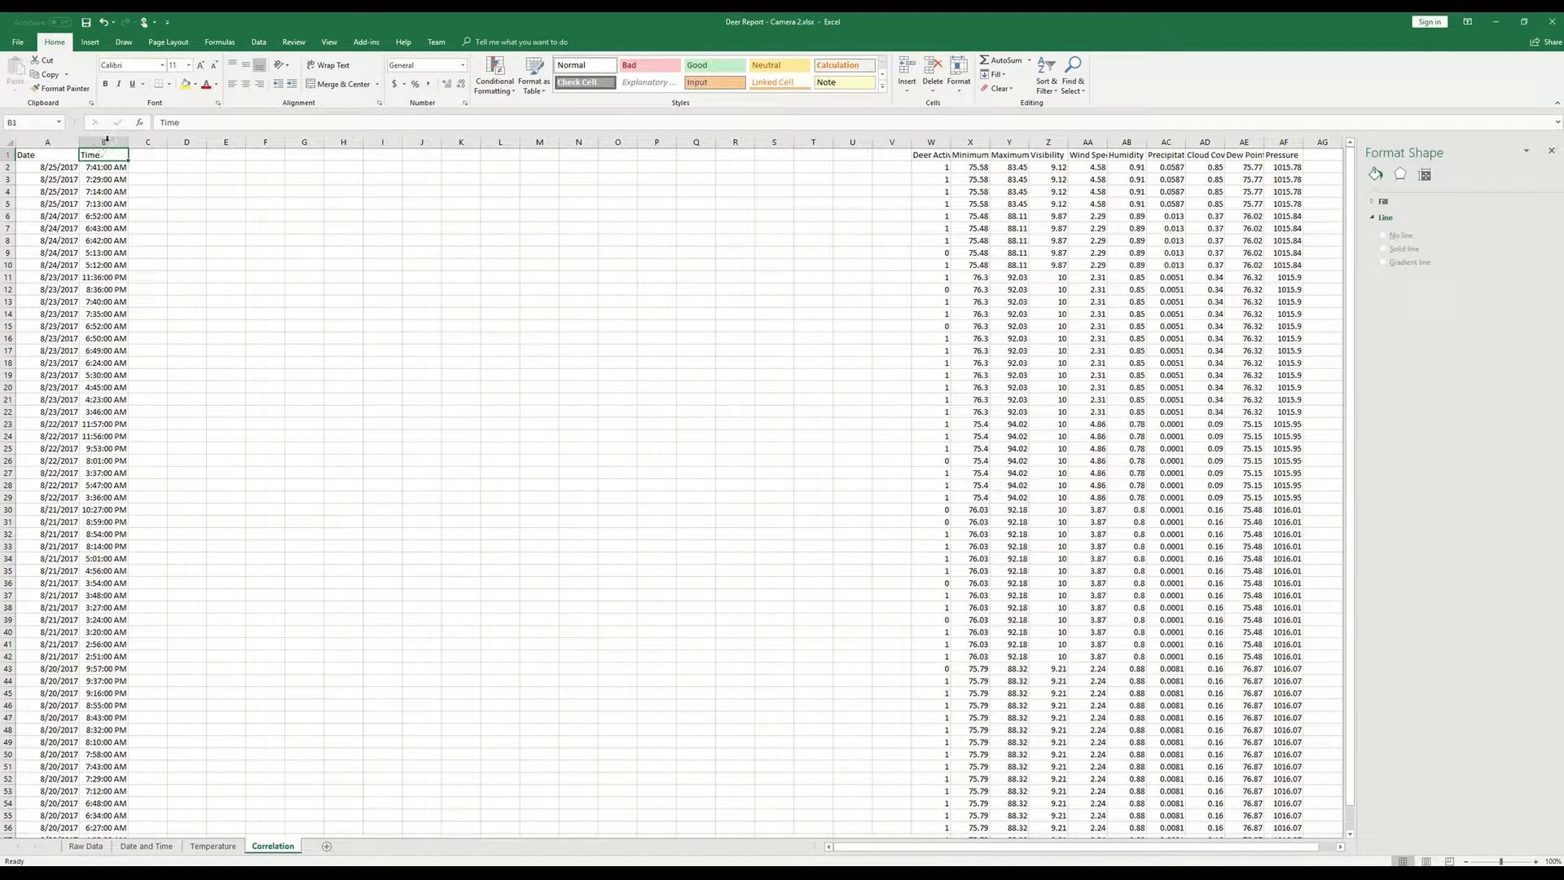
left_click(106, 140)
key("ctrl+c")
left_click(889, 141)
key("Return")
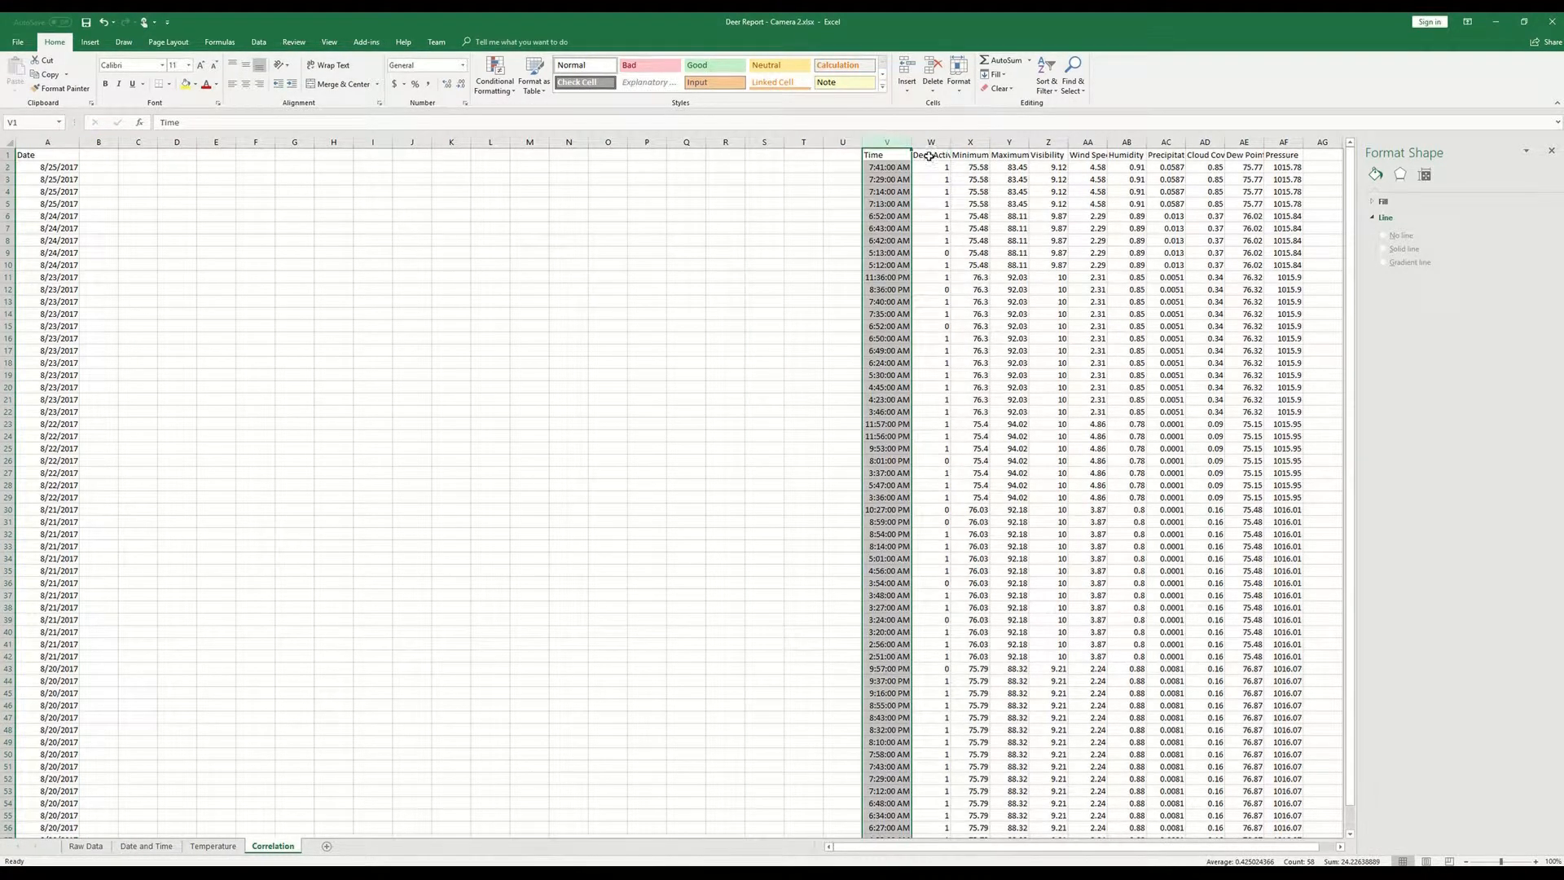
- Copy the Deer Activity through Pressure block, with headers and all rows, from W1 to B1
left_click(929, 155)
key("ctrl+shift+Right")
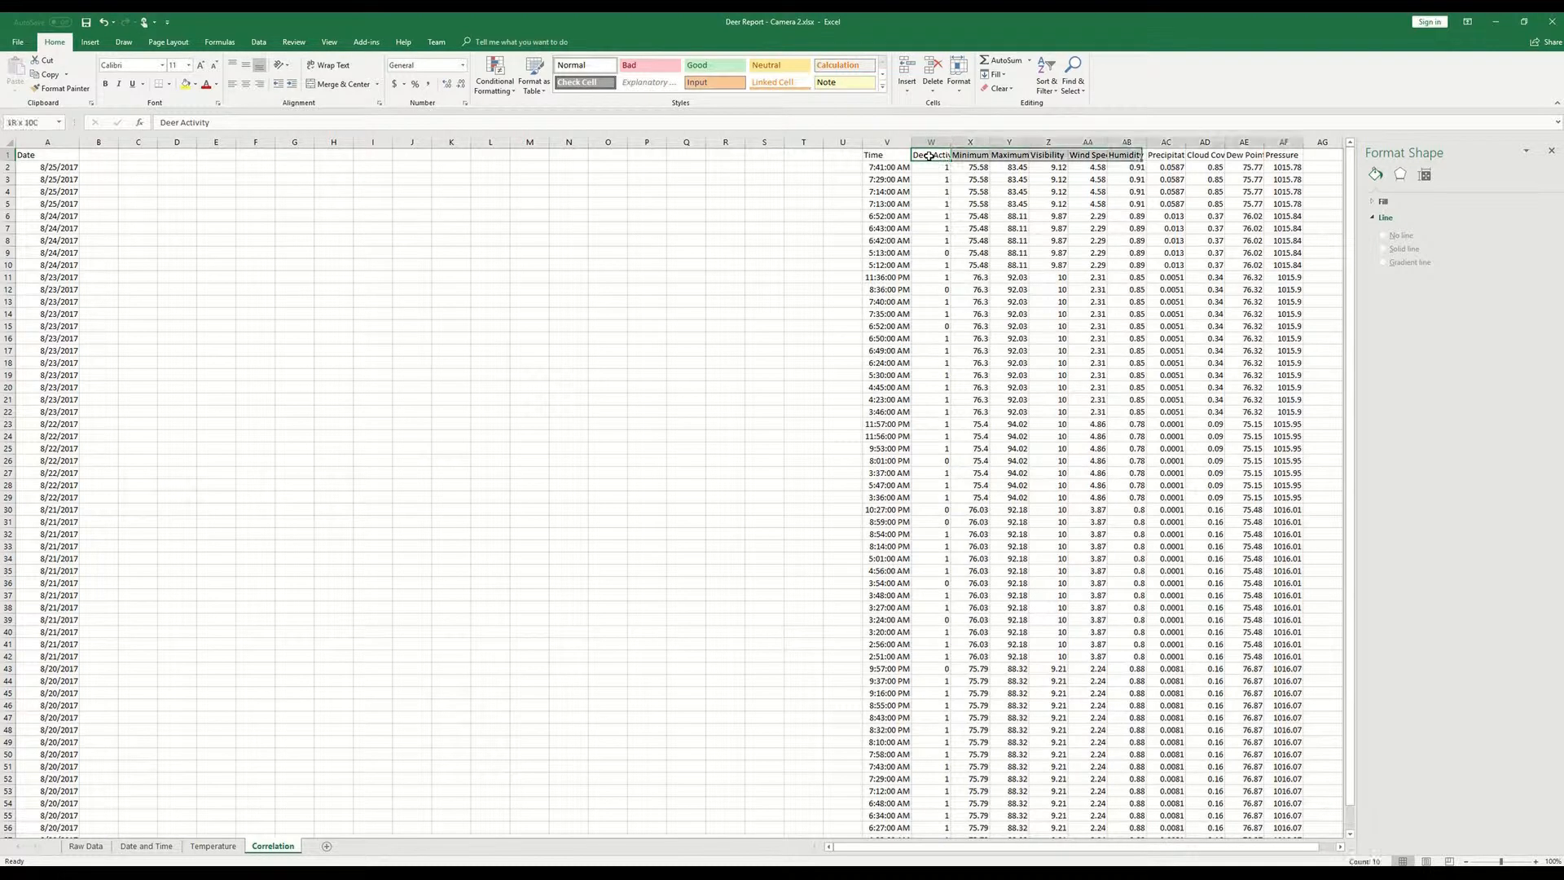
key("ctrl+shift+Down")
key("ctrl+c")
scroll(418, 205, "up", 1)
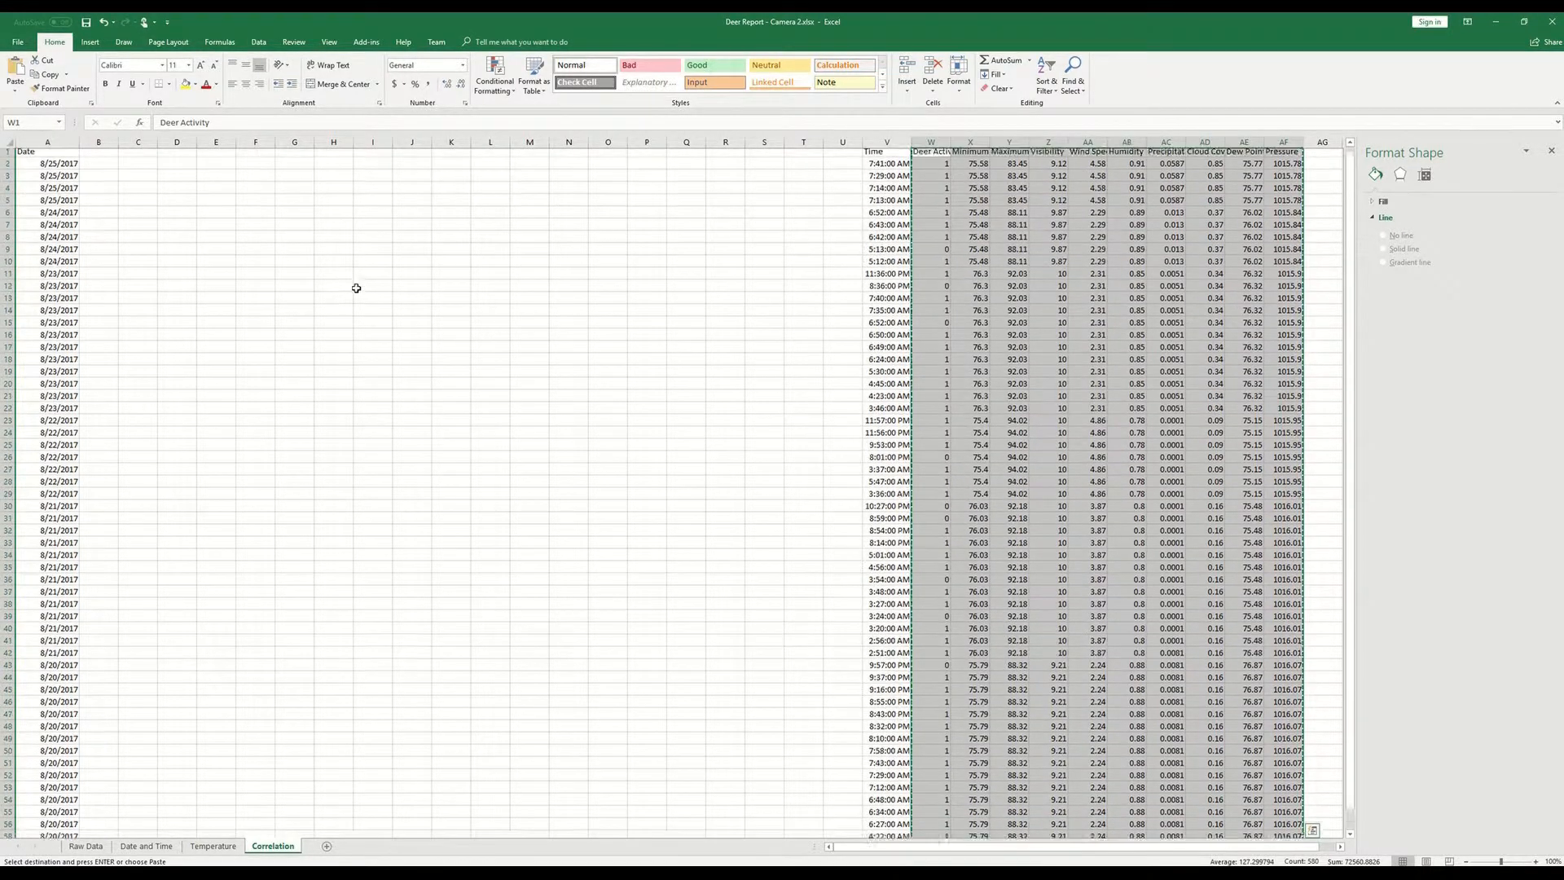
left_click(97, 156)
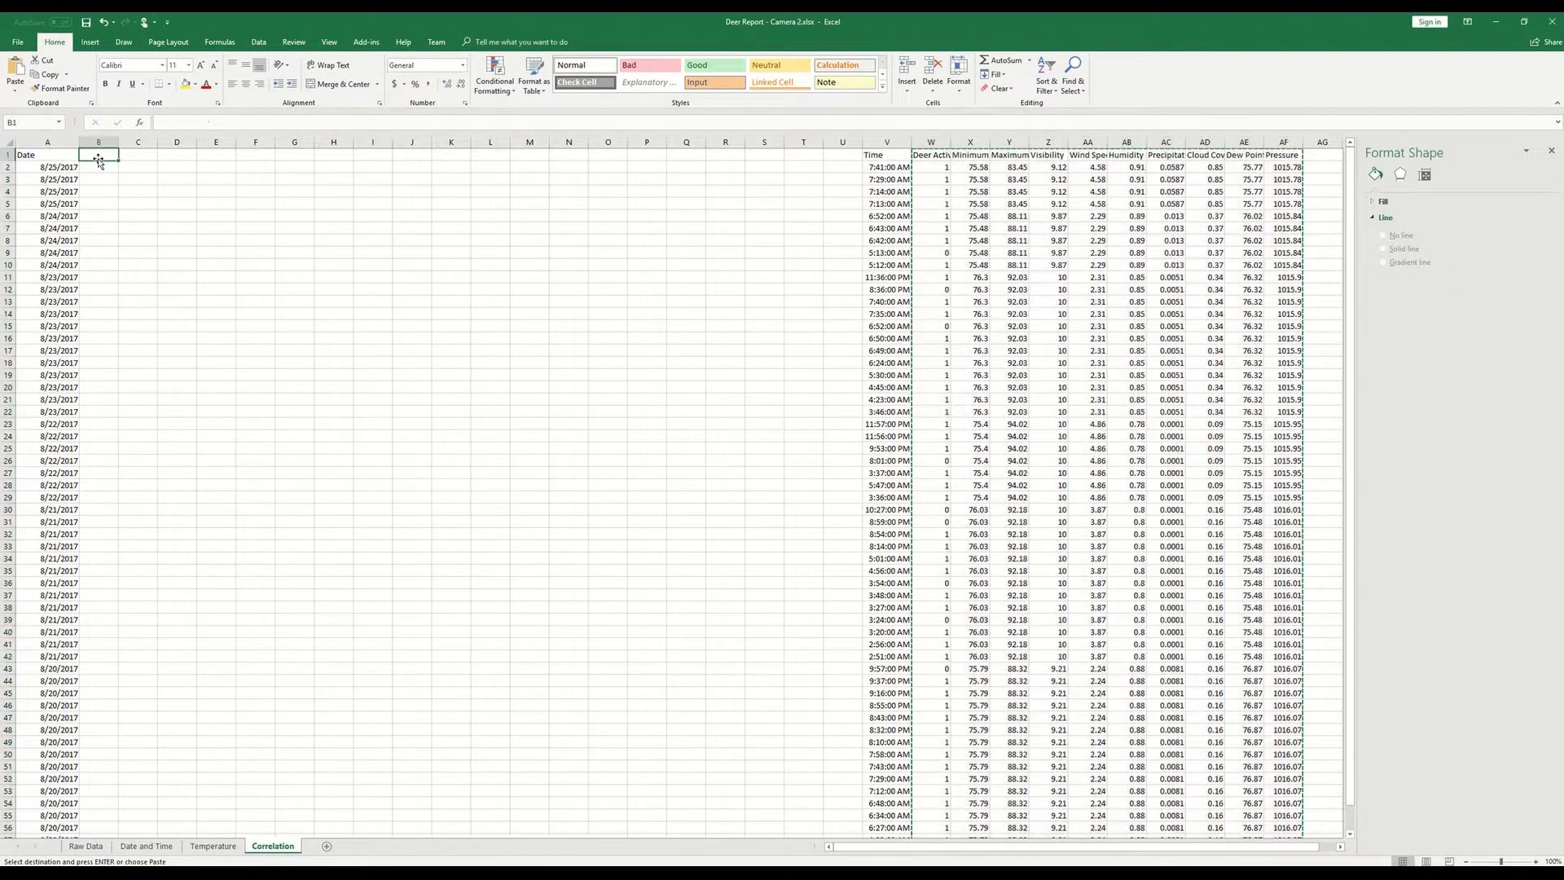
key("ctrl+v")
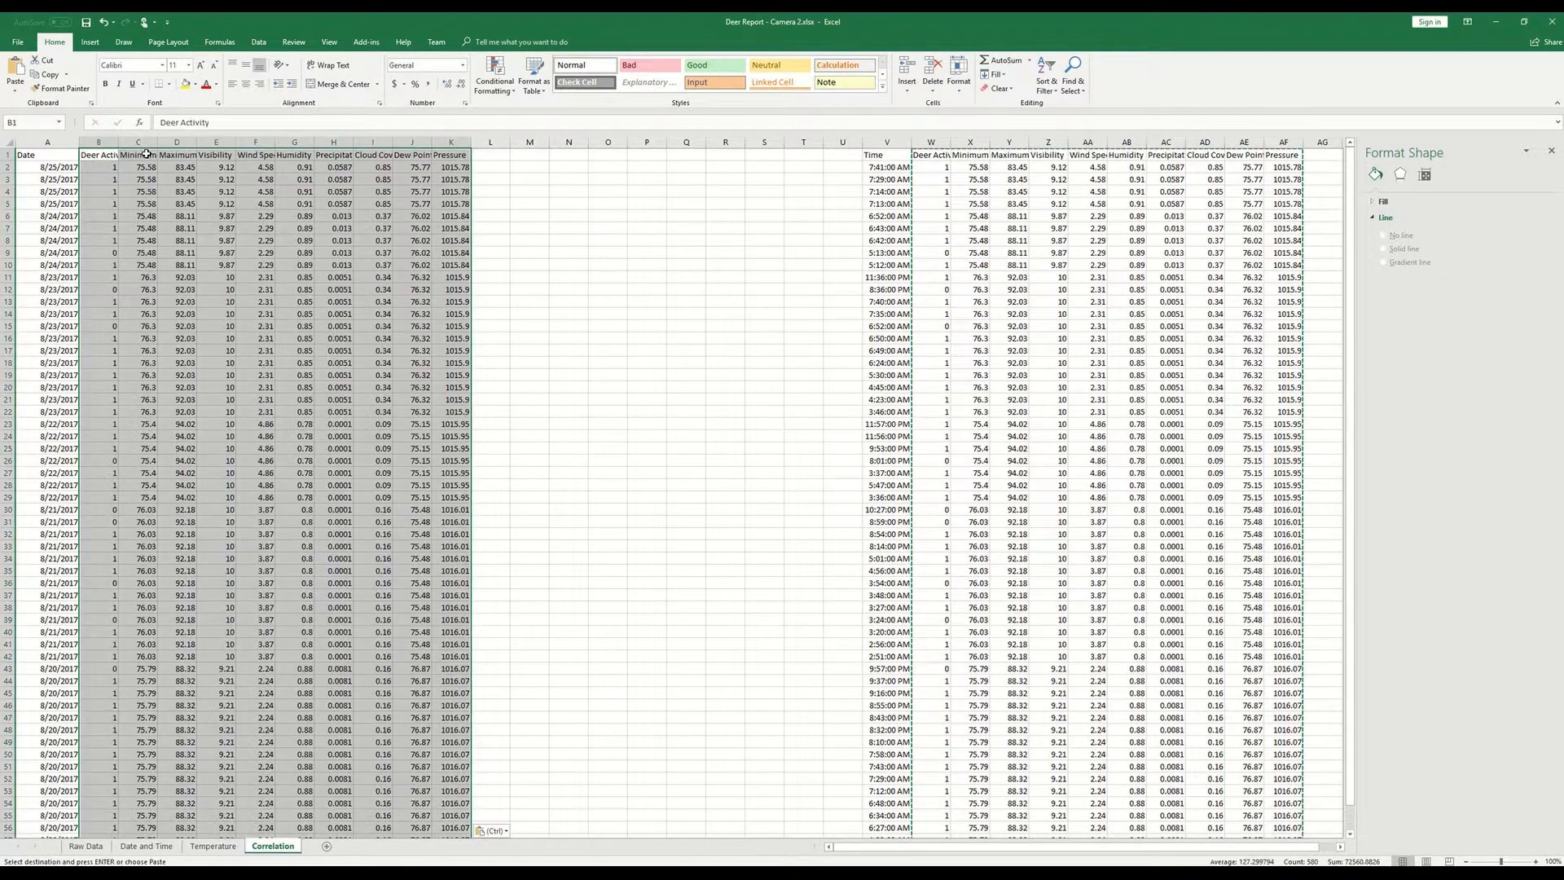
left_click(172, 241)
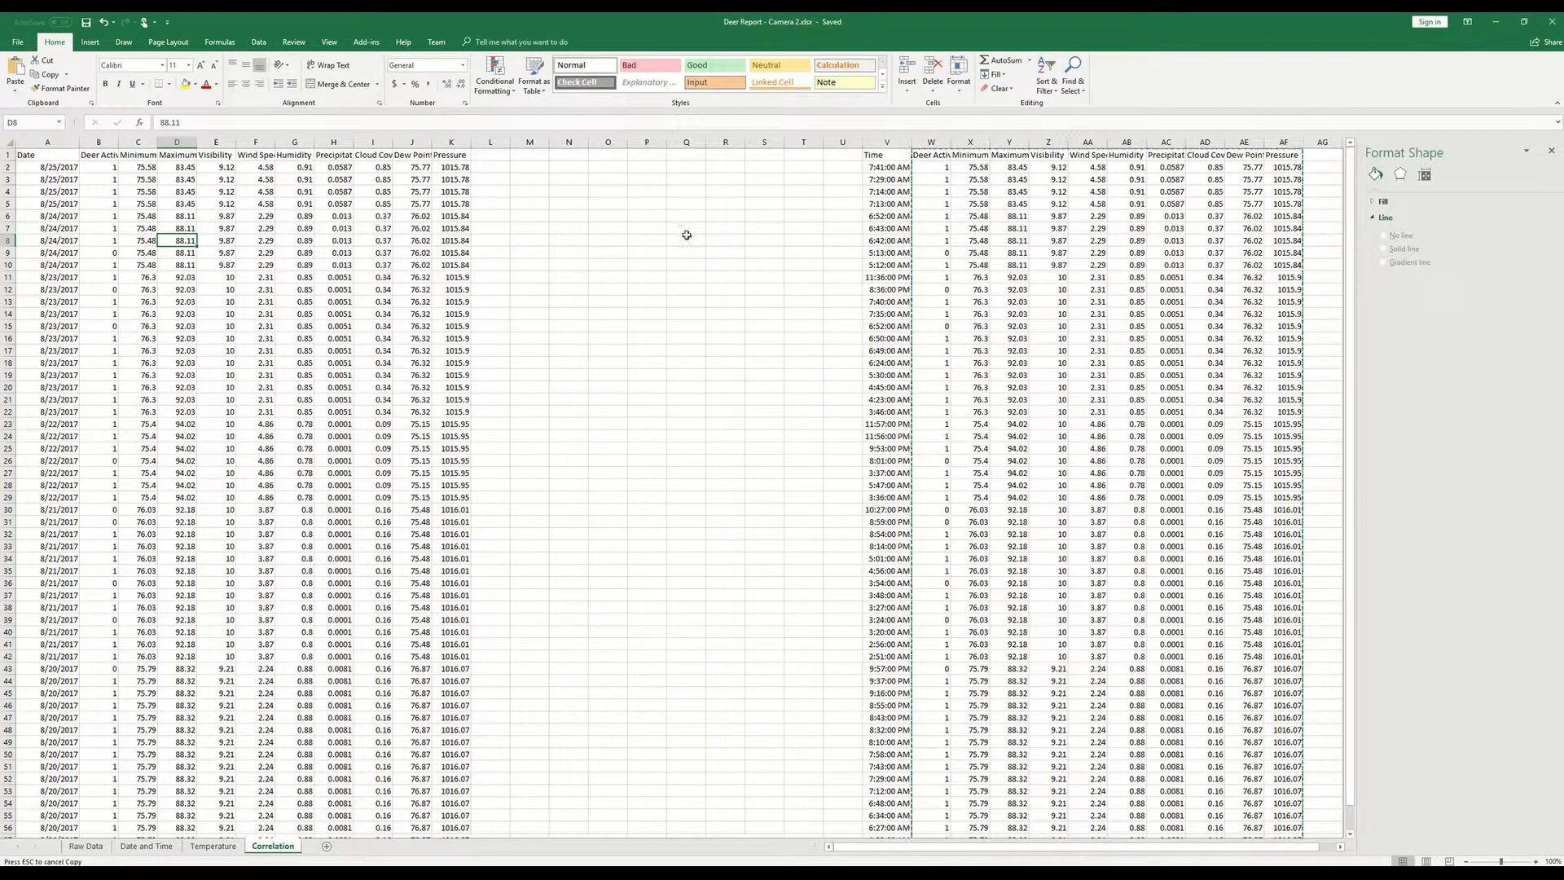
left_click(644, 317)
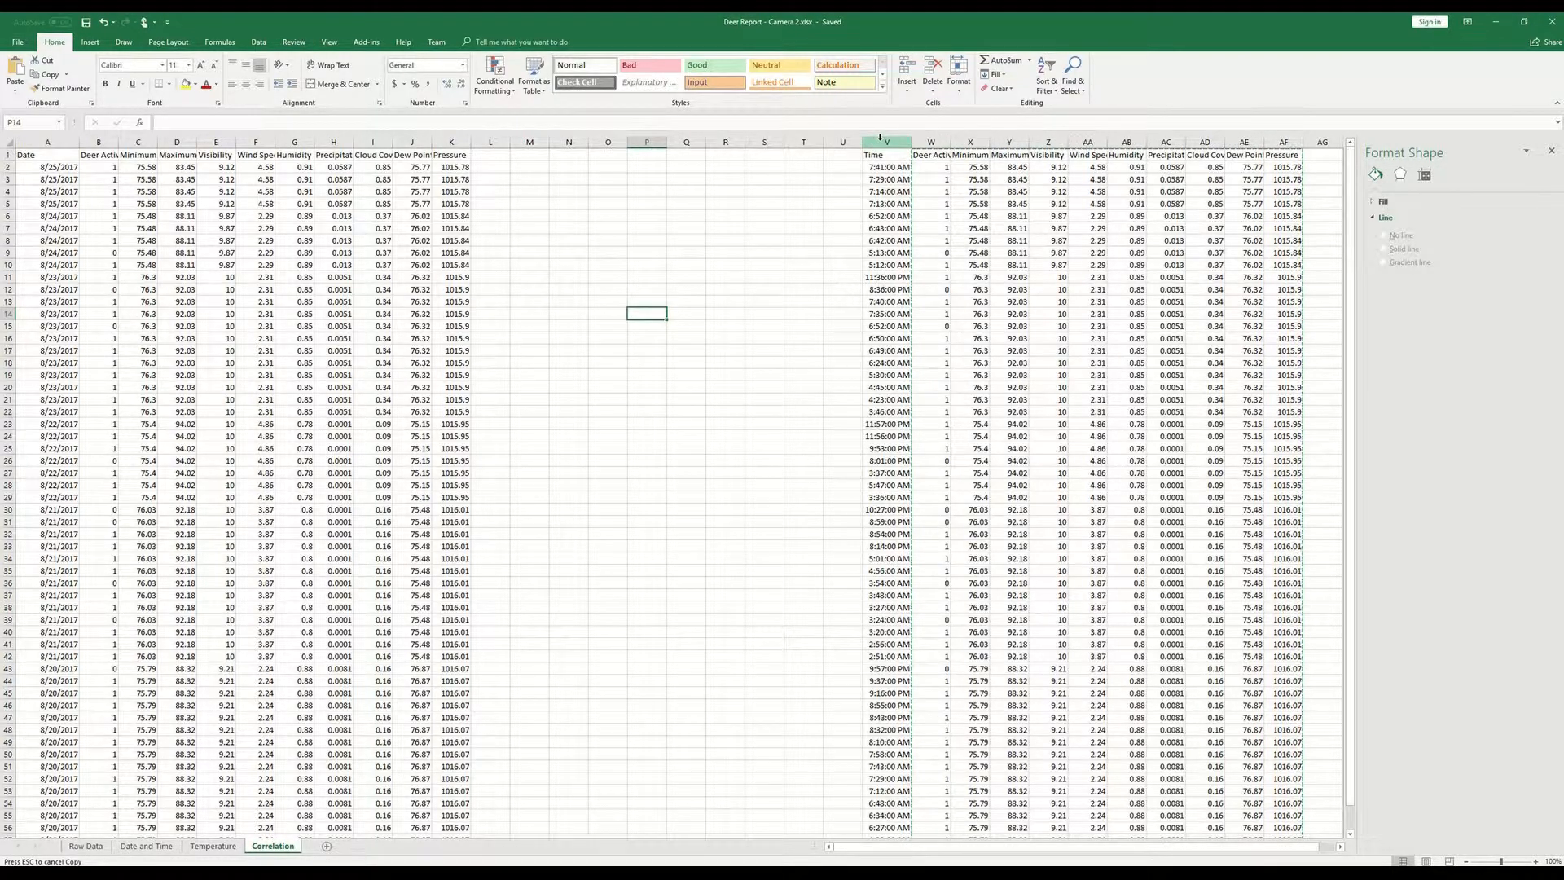
- Close the Format Shape pane and insert six blank columns before the Time column at V
left_click_drag(880, 138, 1094, 143)
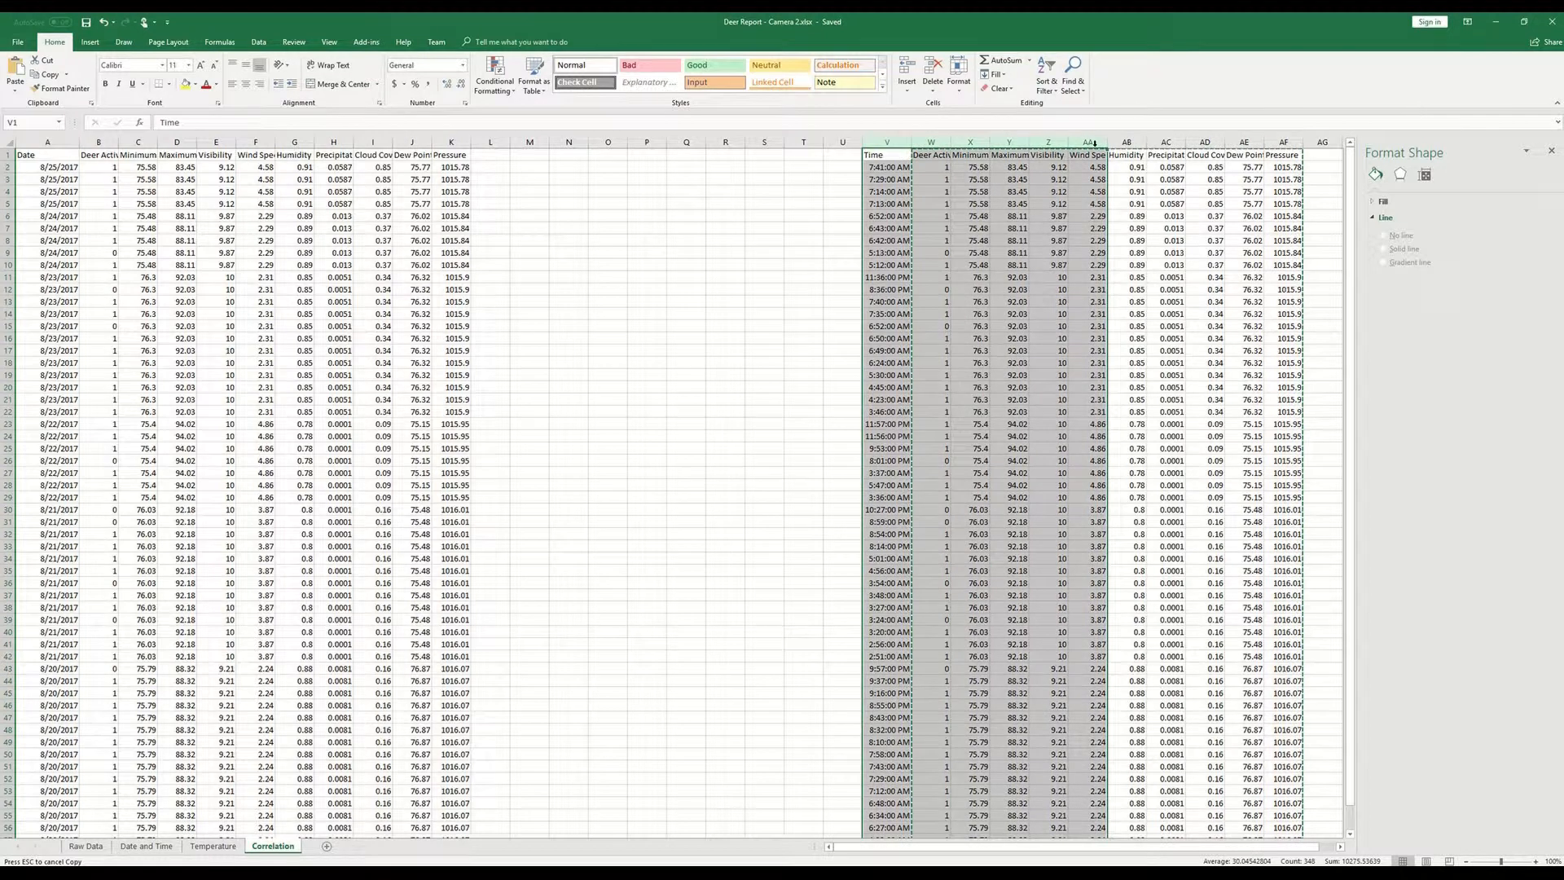
left_click(1552, 155)
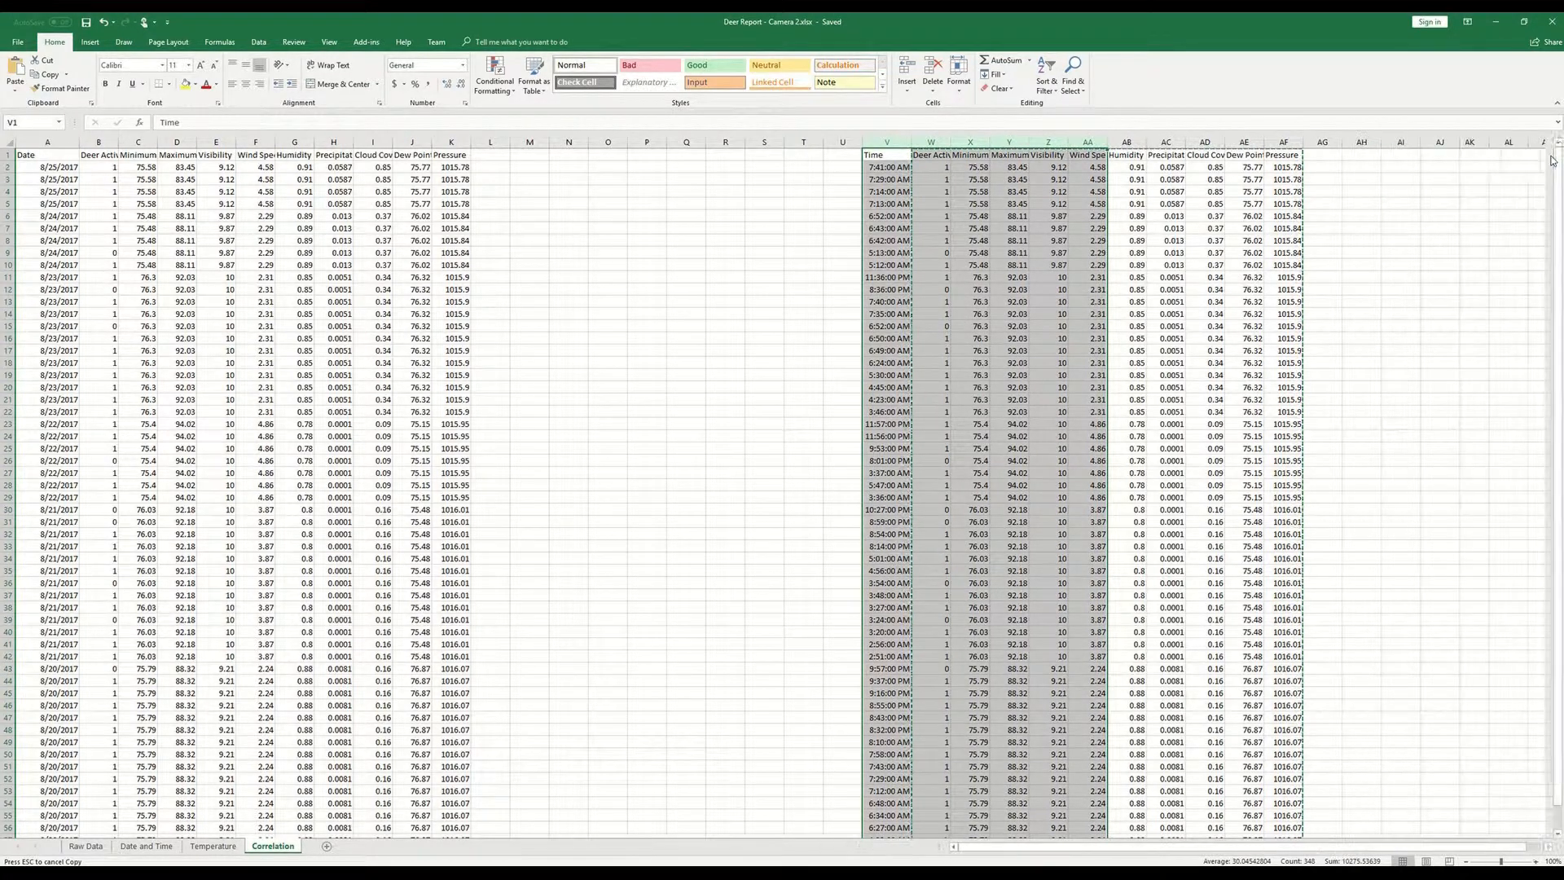
right_click(875, 149)
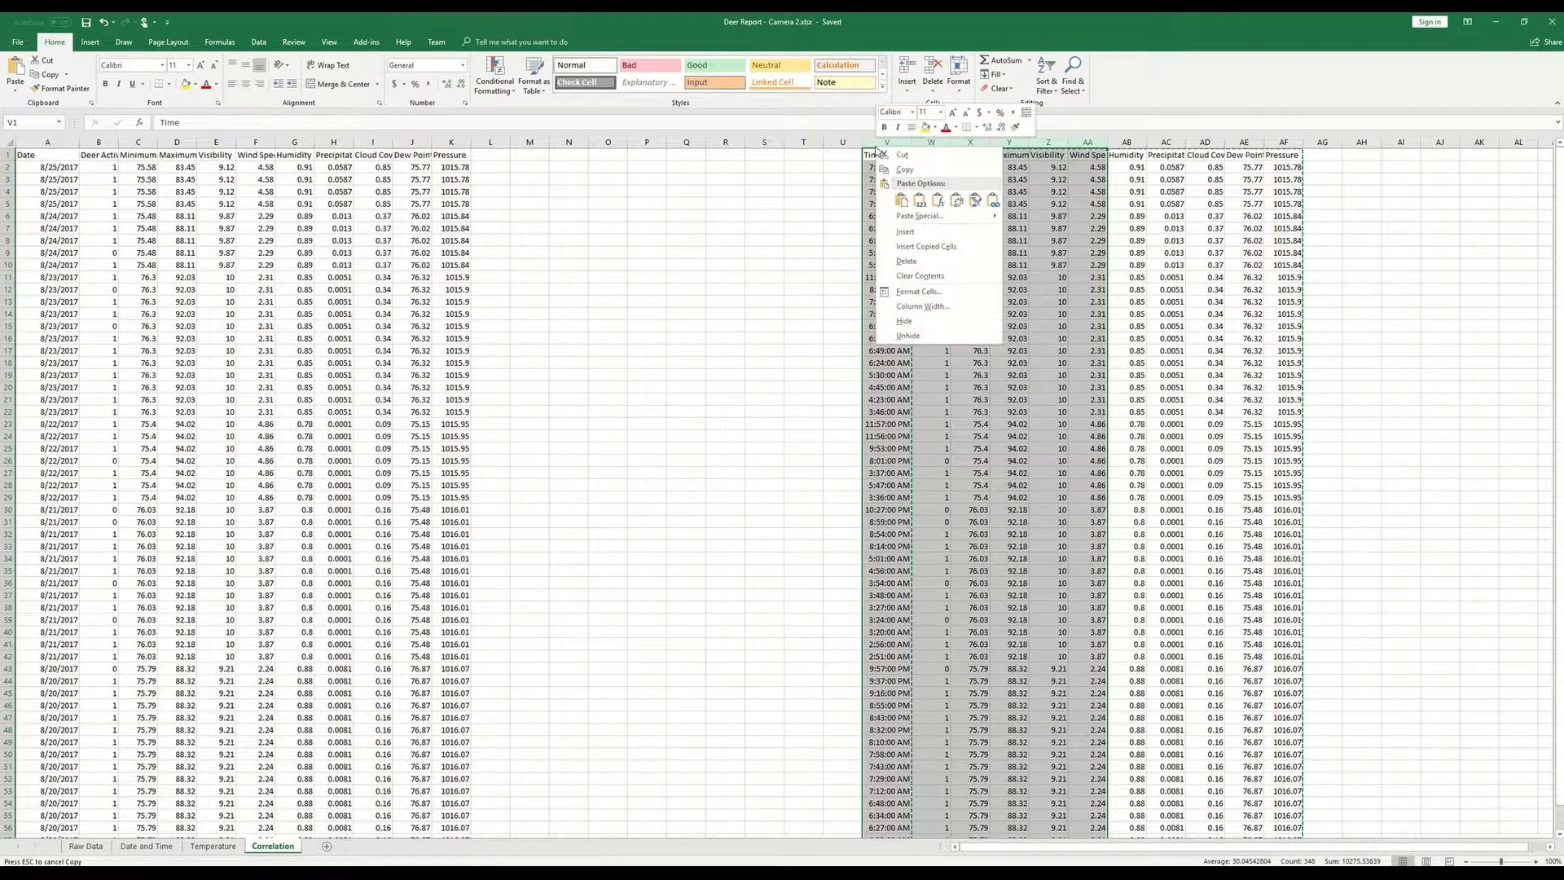
left_click(906, 232)
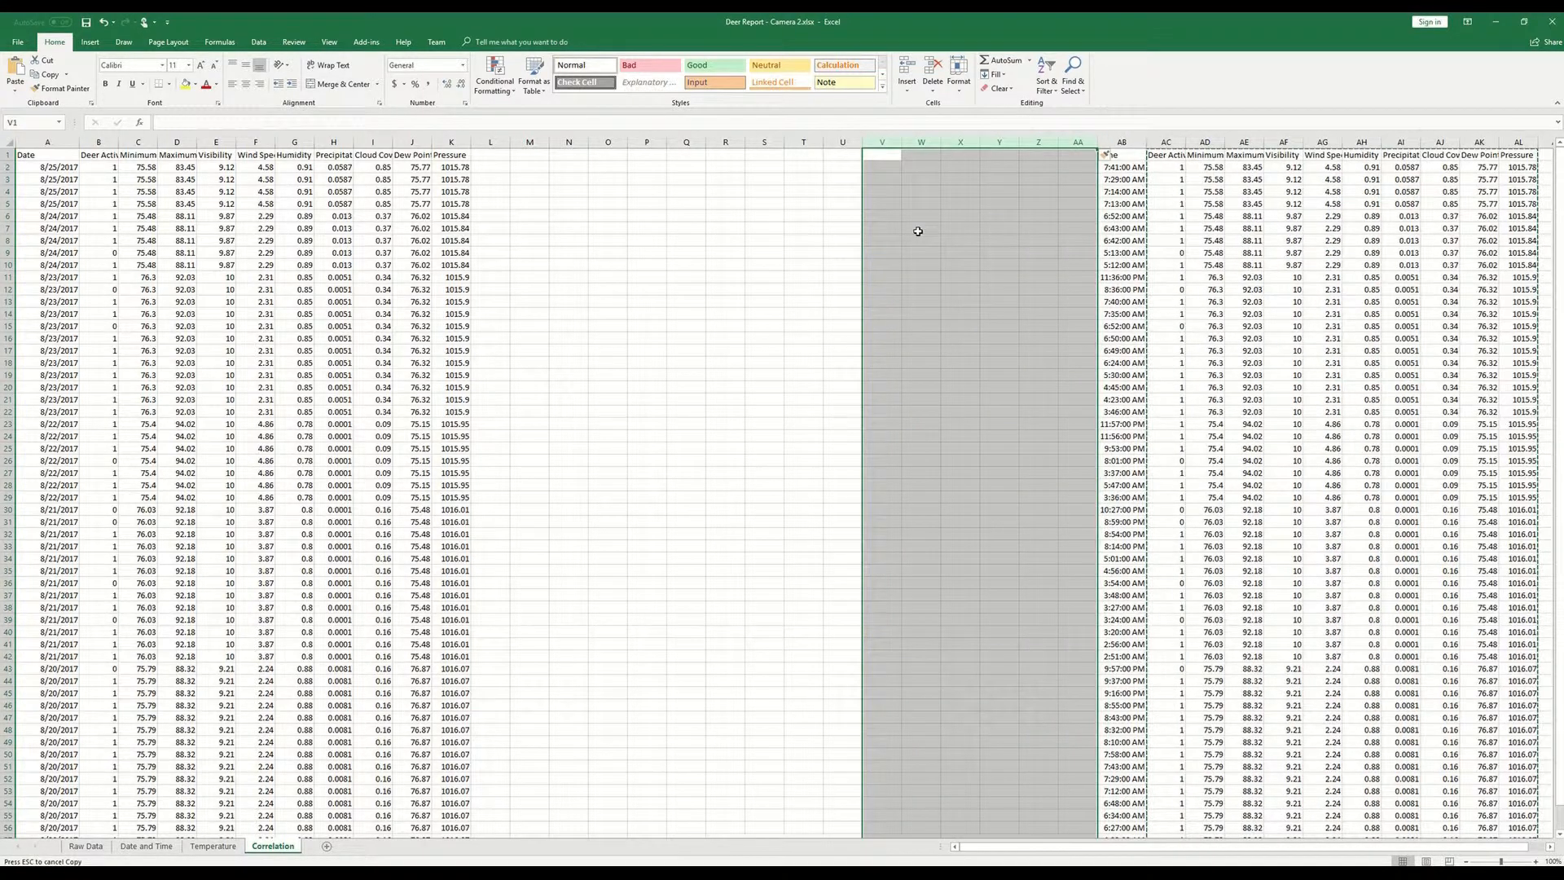
left_click(261, 217)
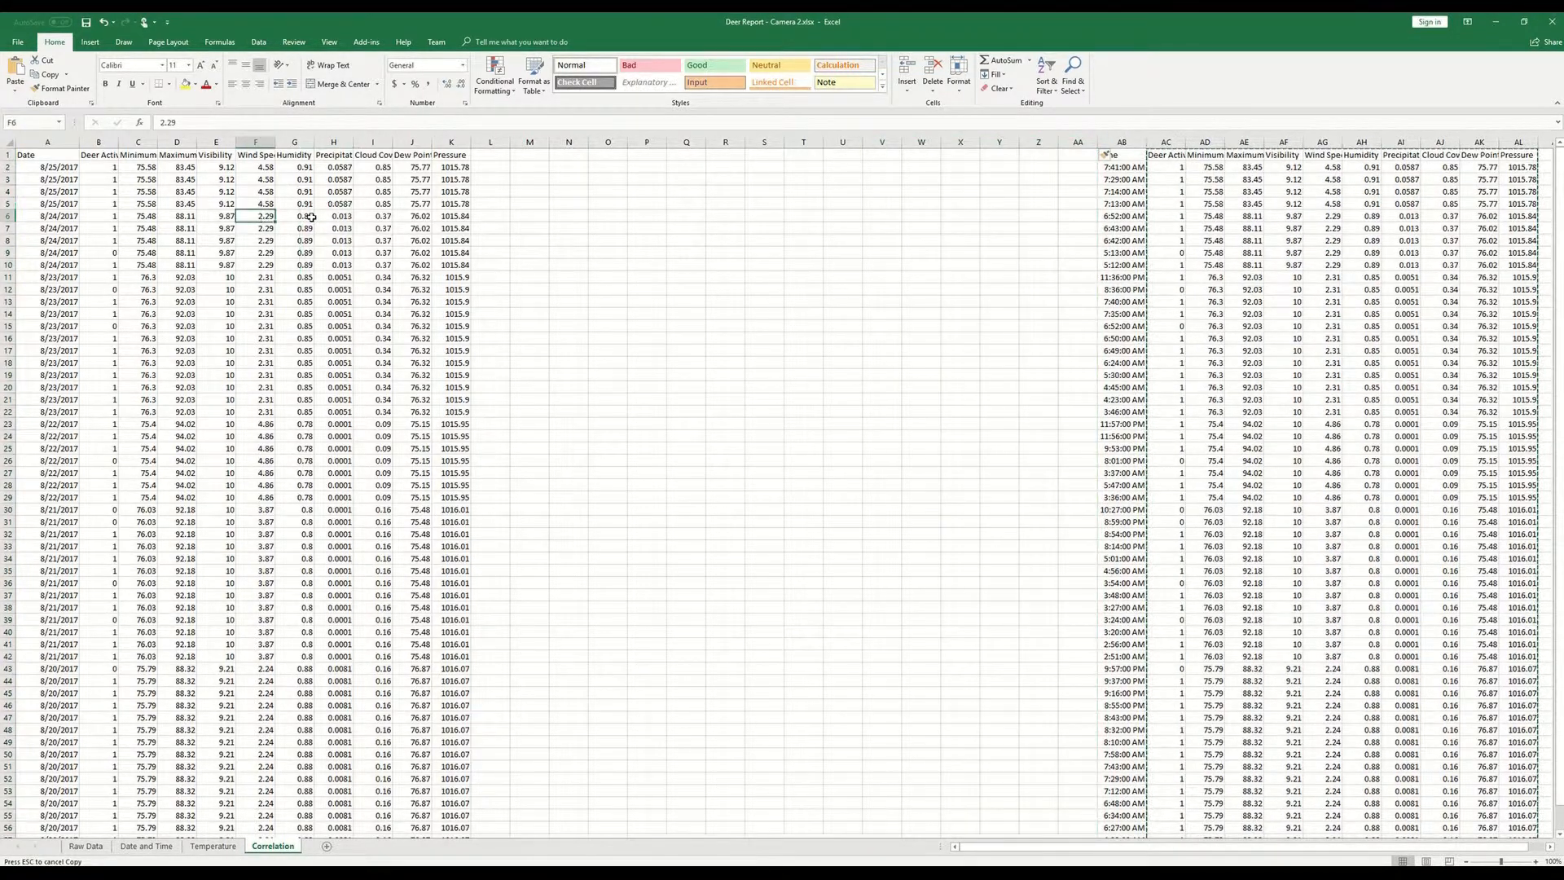
left_click(216, 179)
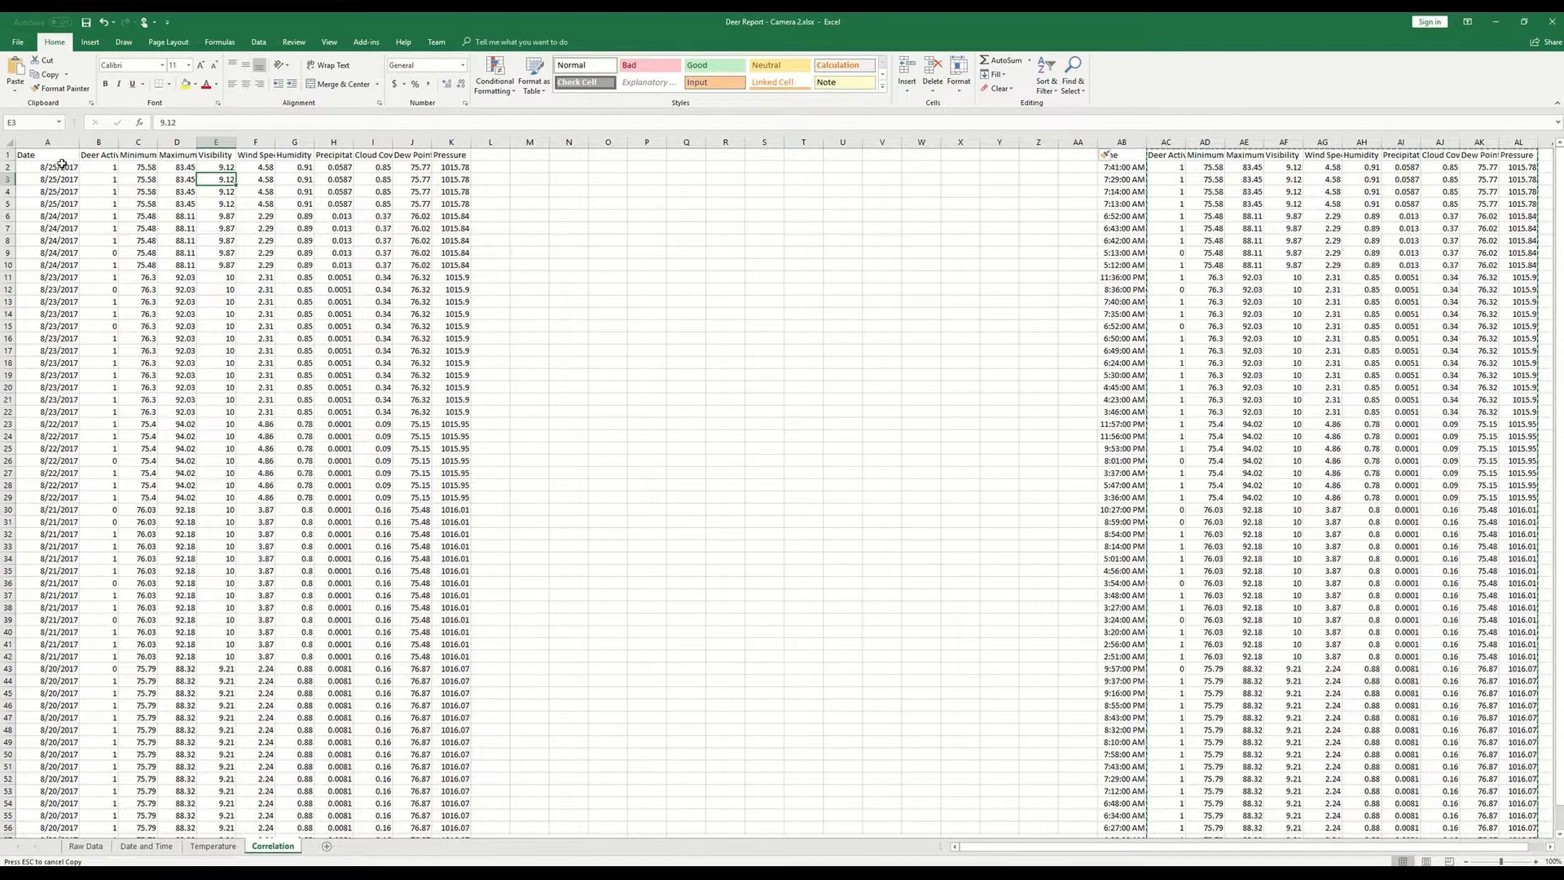
left_click(61, 158)
left_click_drag(61, 160, 472, 832)
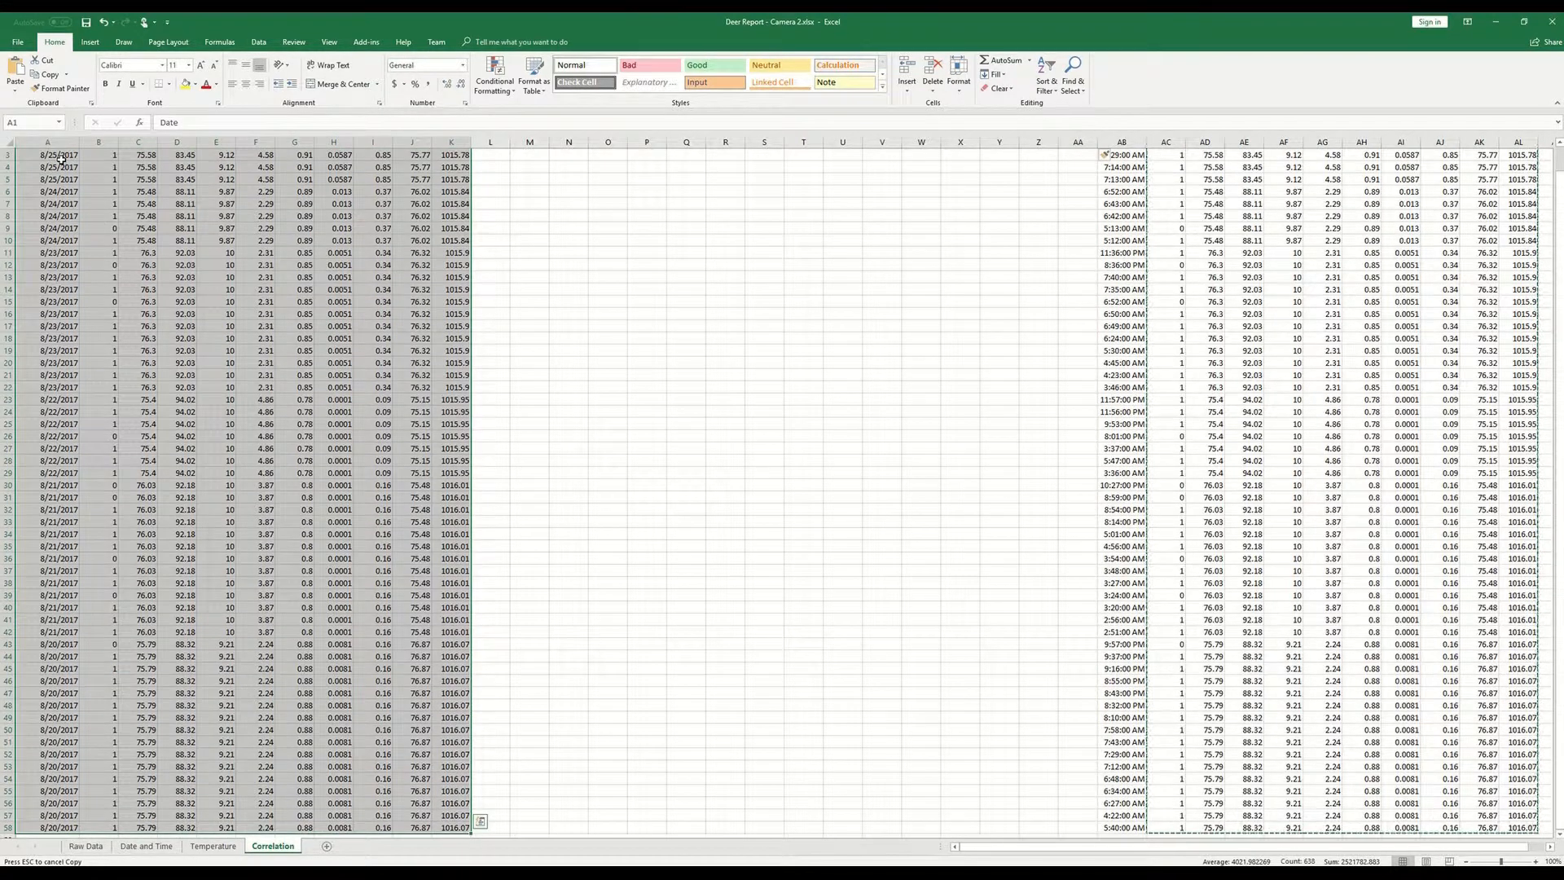
key("ctrl+c")
scroll(456, 310, "up", 1)
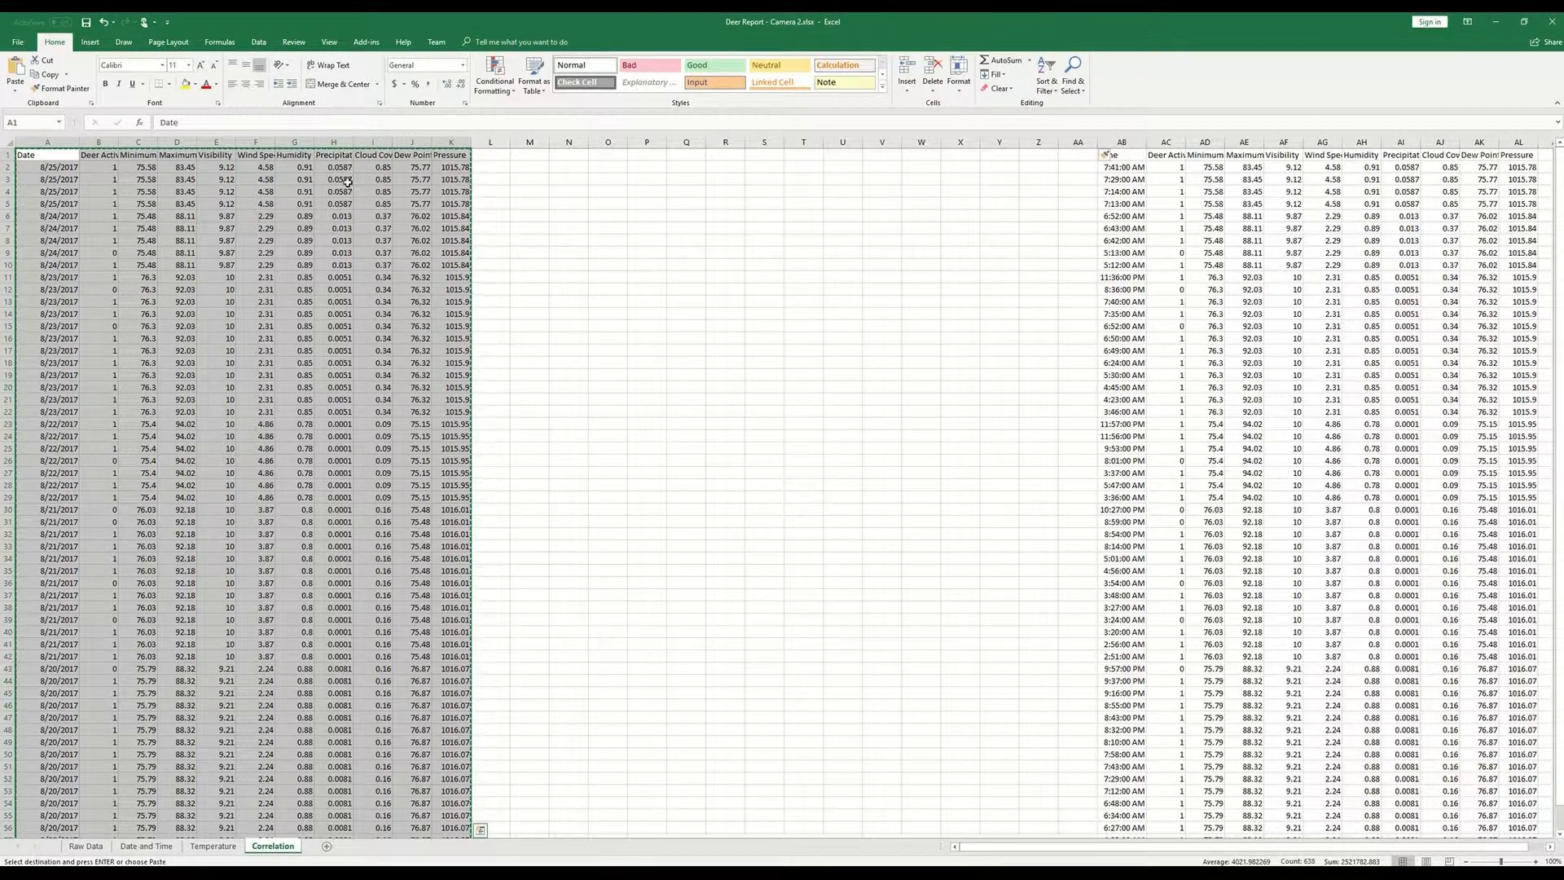
left_click(299, 192)
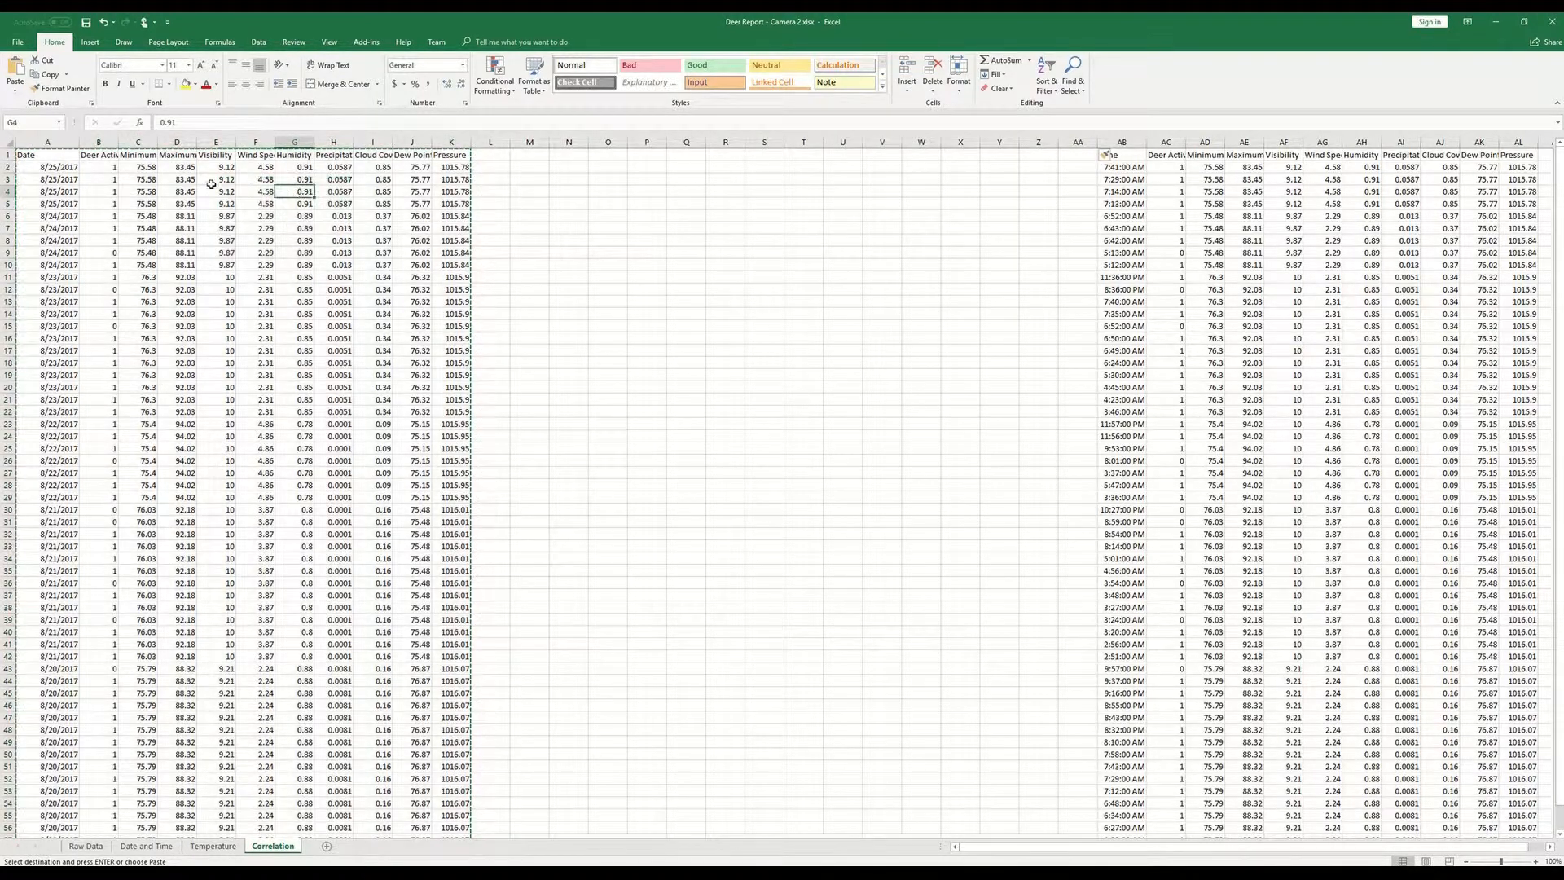
- Move the Minimum Temperature through Pressure columns from C:K so they start at column O
left_click_drag(139, 142, 456, 132)
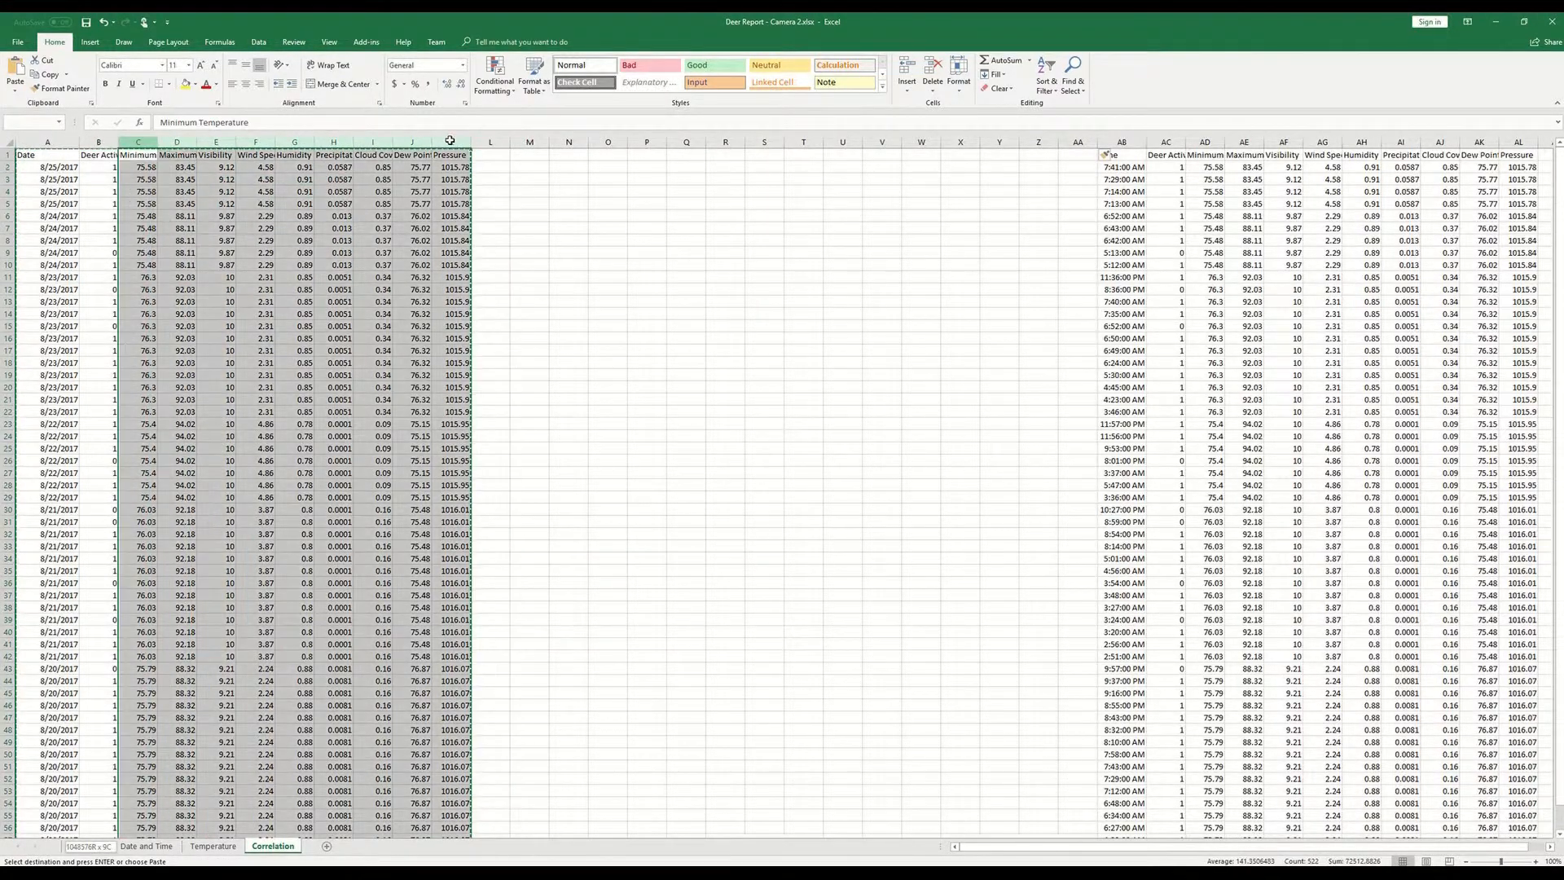
left_click(607, 141)
key("ctrl+v")
left_click(412, 204)
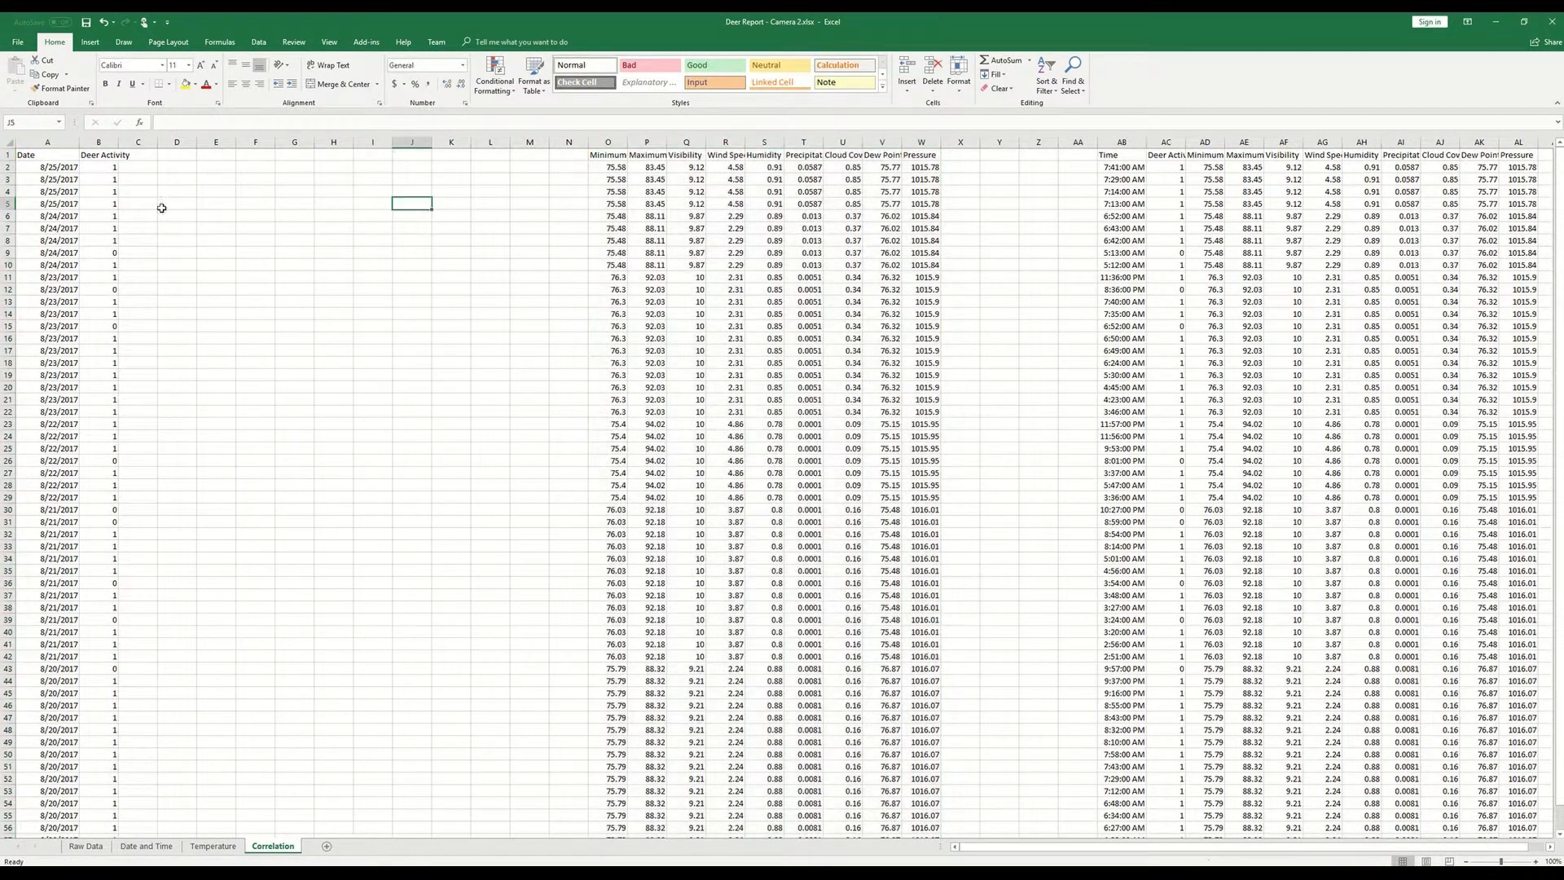
- Copy the Date and Deer Activity columns with all rows to M1 and widen column M to fit the dates
left_click(49, 155)
key("ctrl+shift+Down")
key("ctrl+c")
scroll(283, 341, "up", 1)
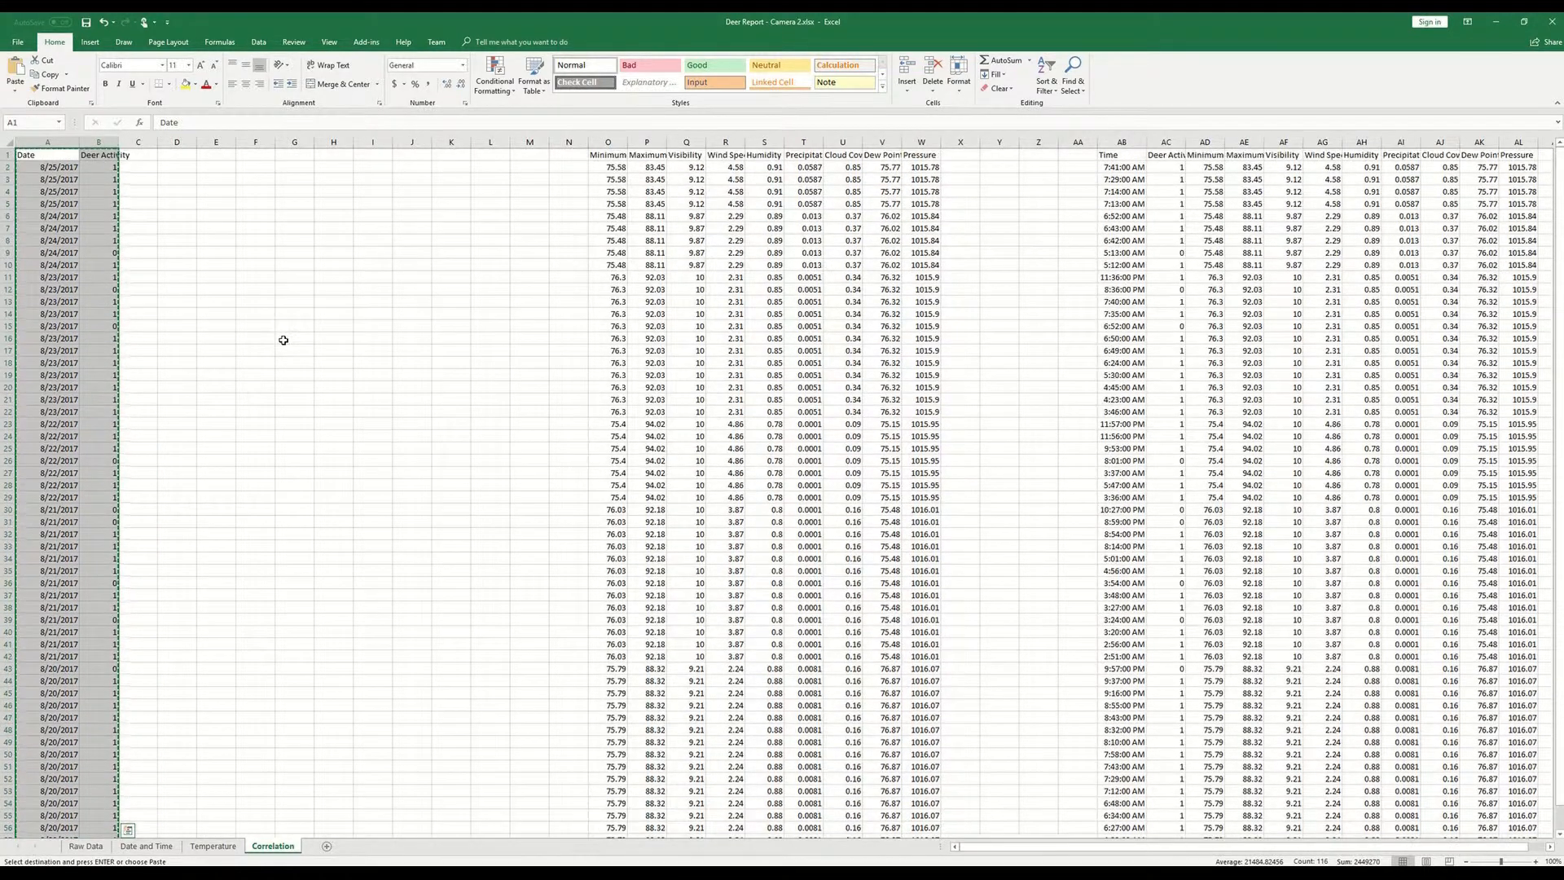
left_click(518, 156)
key("ctrl+v")
left_click(533, 242)
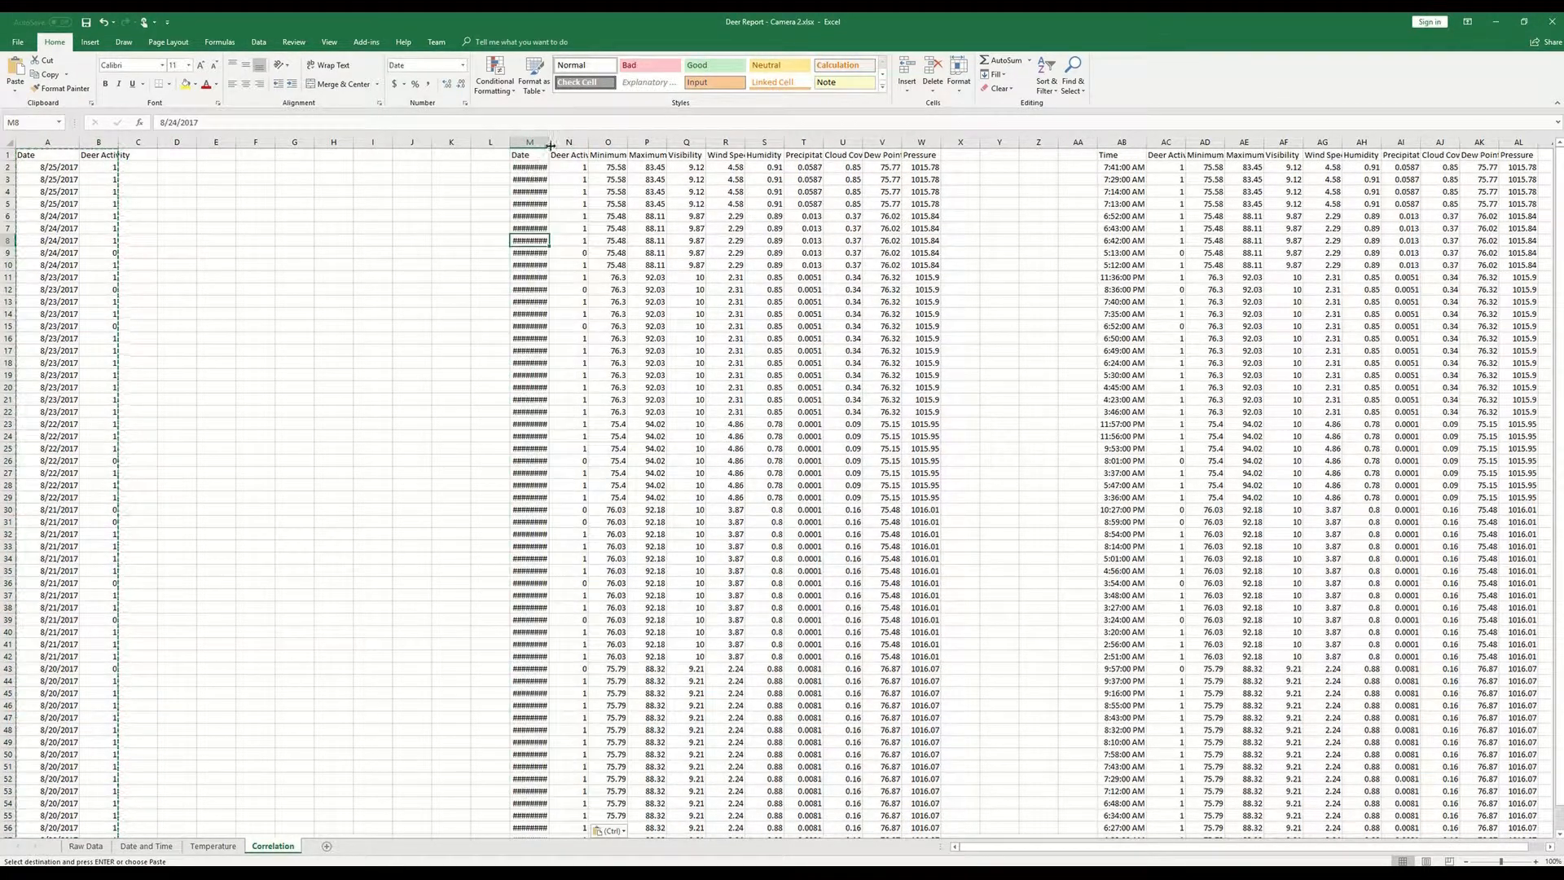
left_click_drag(544, 142, 547, 141)
key("Right")
key("Right")
key("Right")
- Start Remove Duplicates on the Date through Pressure block from M1, including headers and all rows
left_click(528, 157)
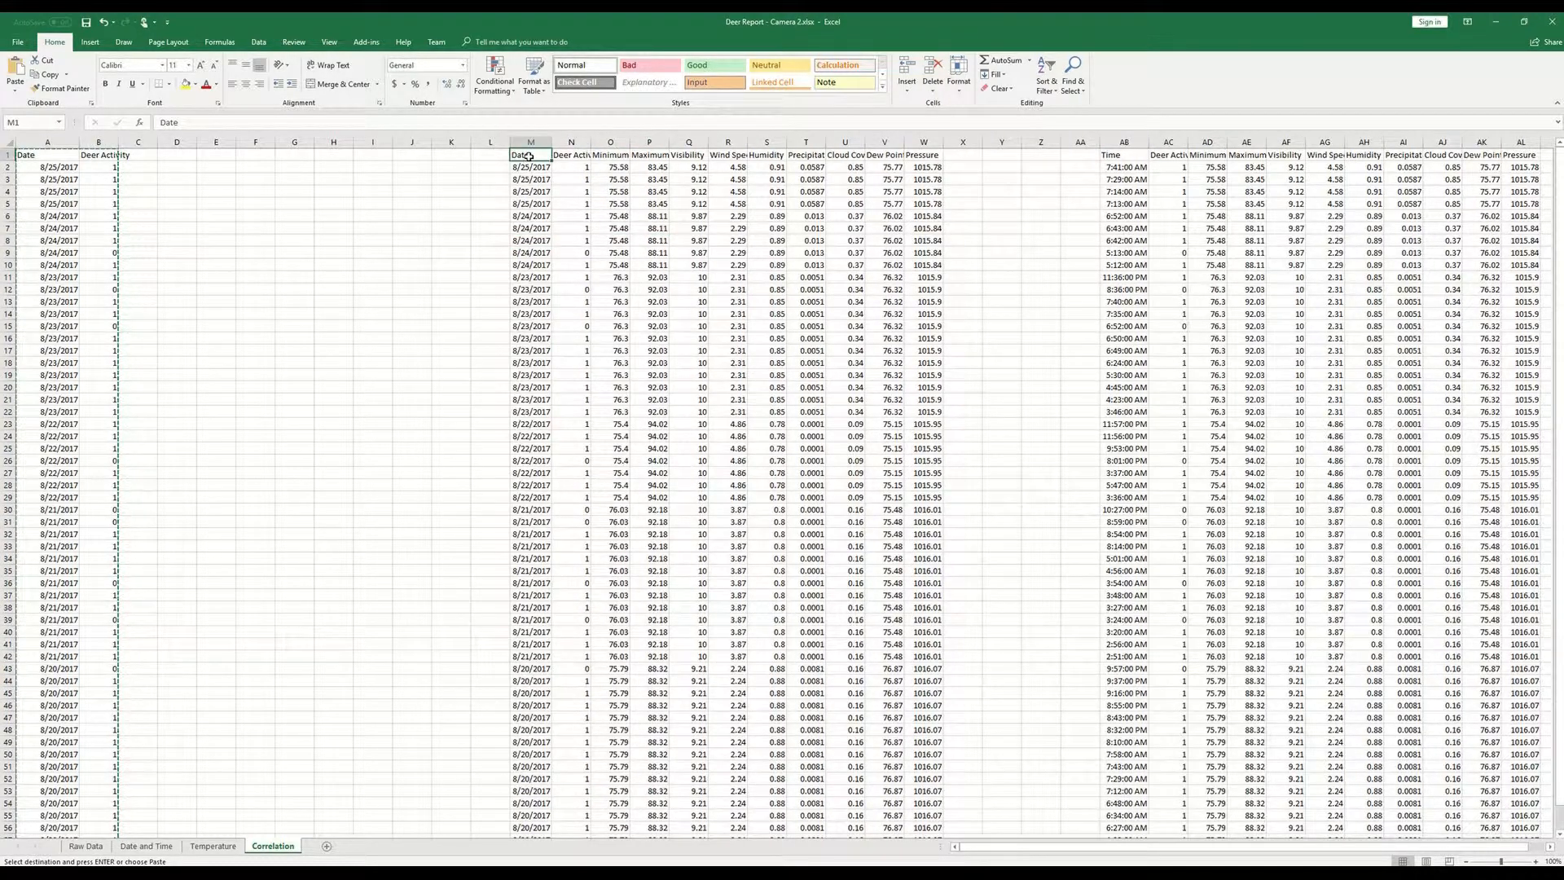
key("ctrl+shift+Right")
key("ctrl+shift+Down")
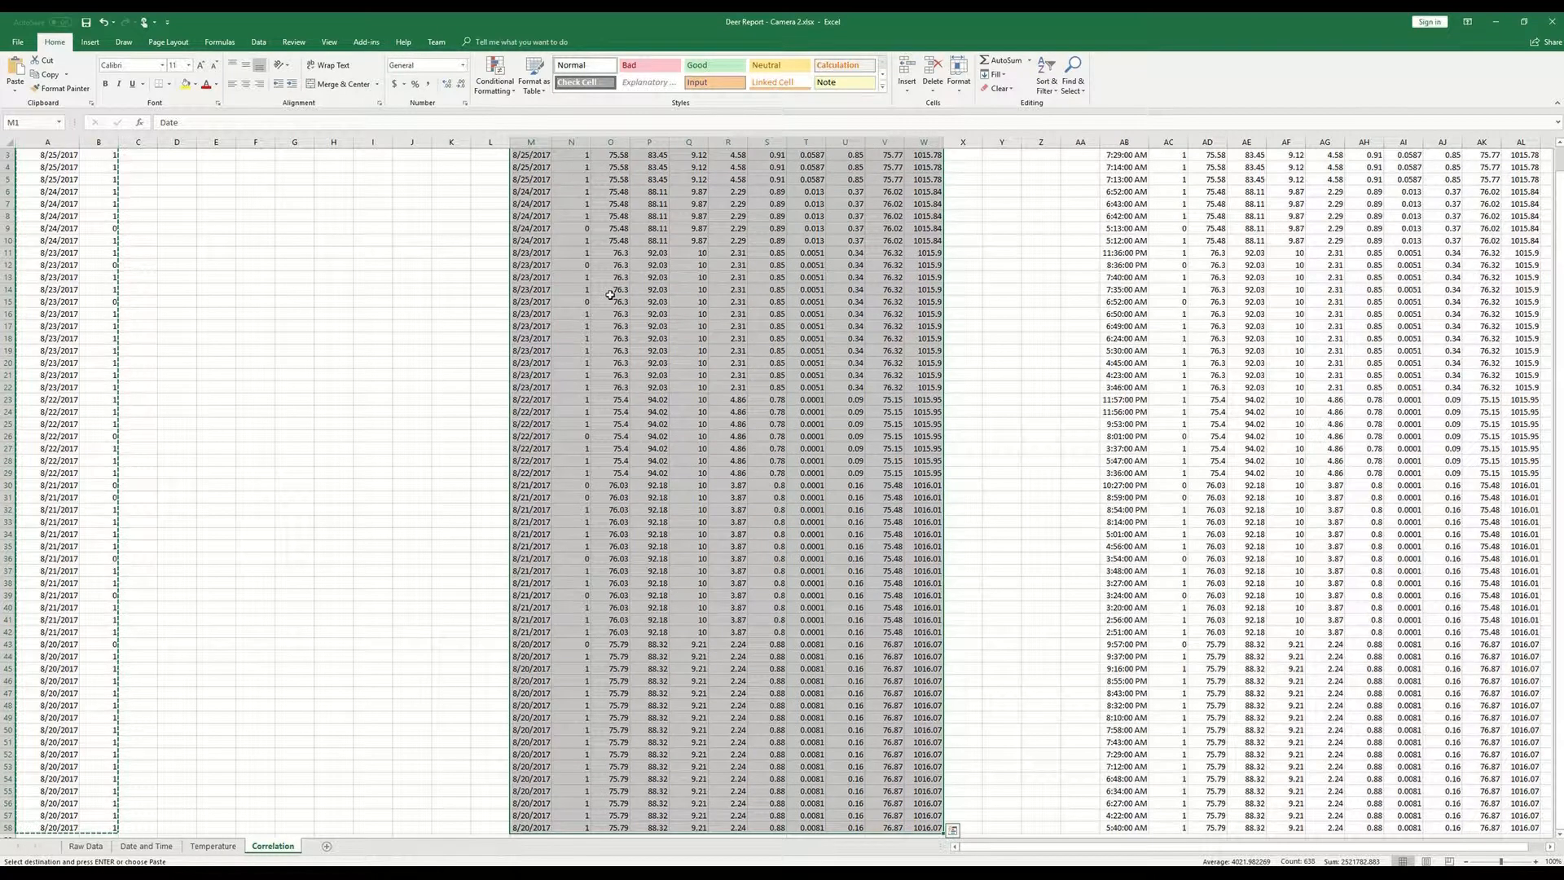
scroll(570, 456, "up", 1)
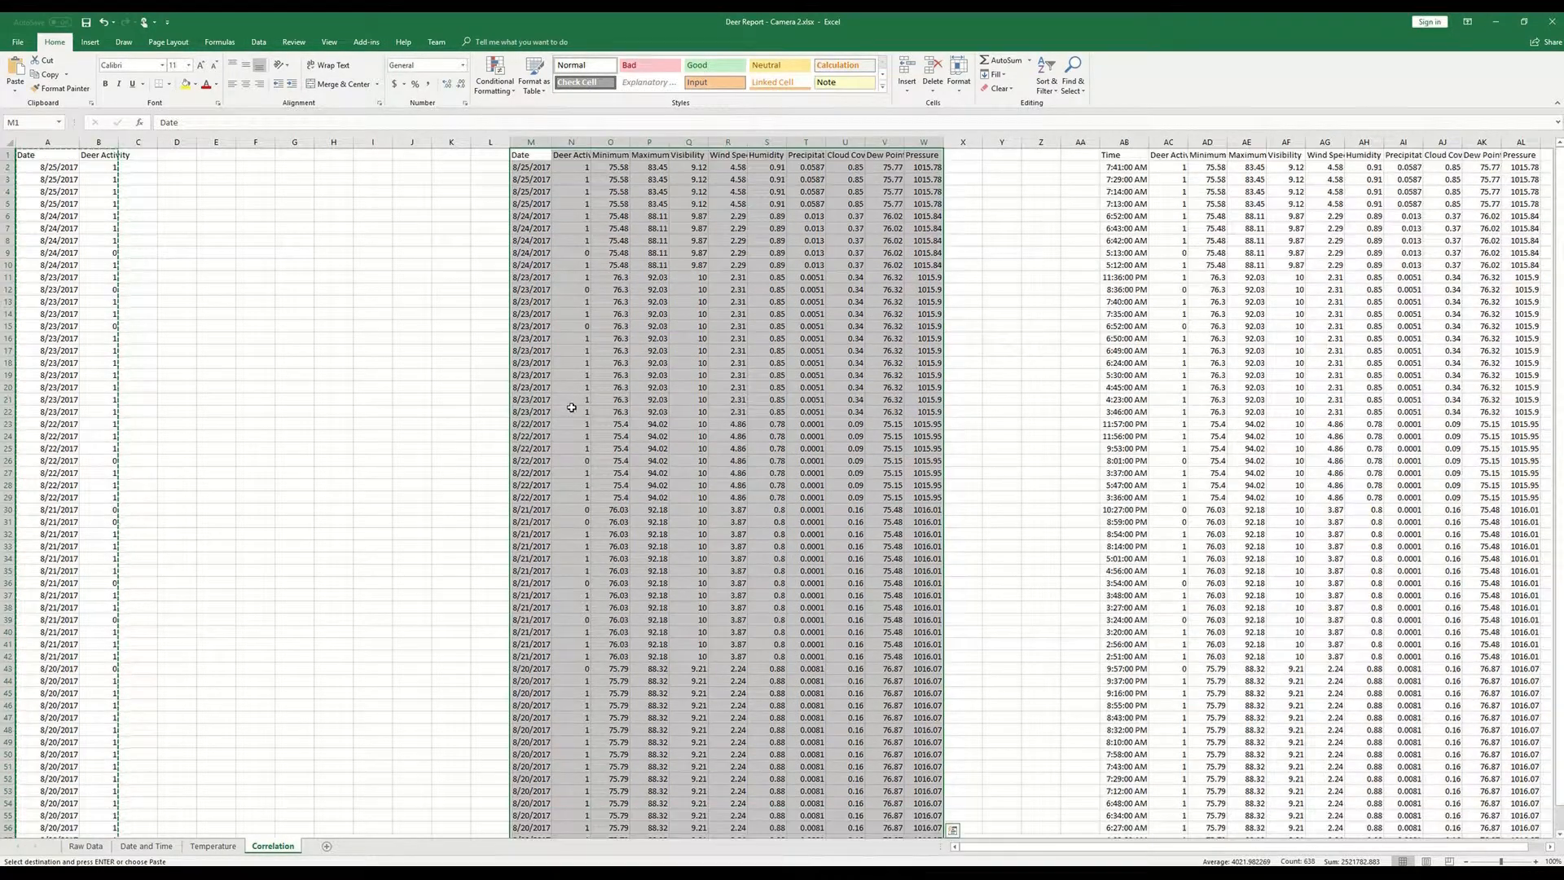
left_click(258, 42)
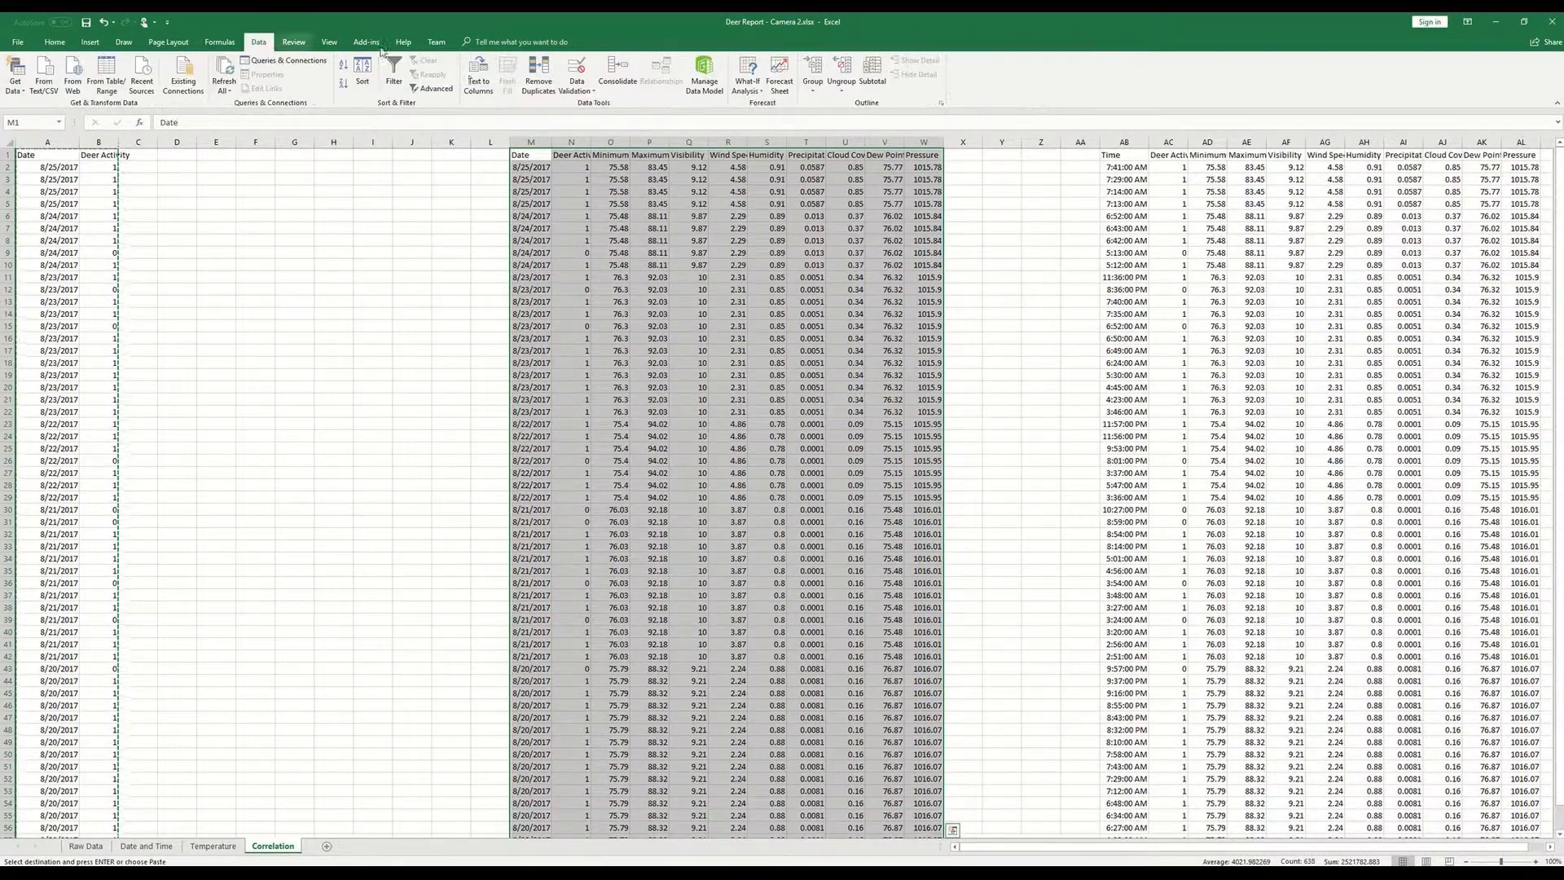
left_click(539, 77)
- Remove the block's duplicate rows comparing Date only, with Deer Activity and all weather columns excluded from the comparison
left_click(449, 172)
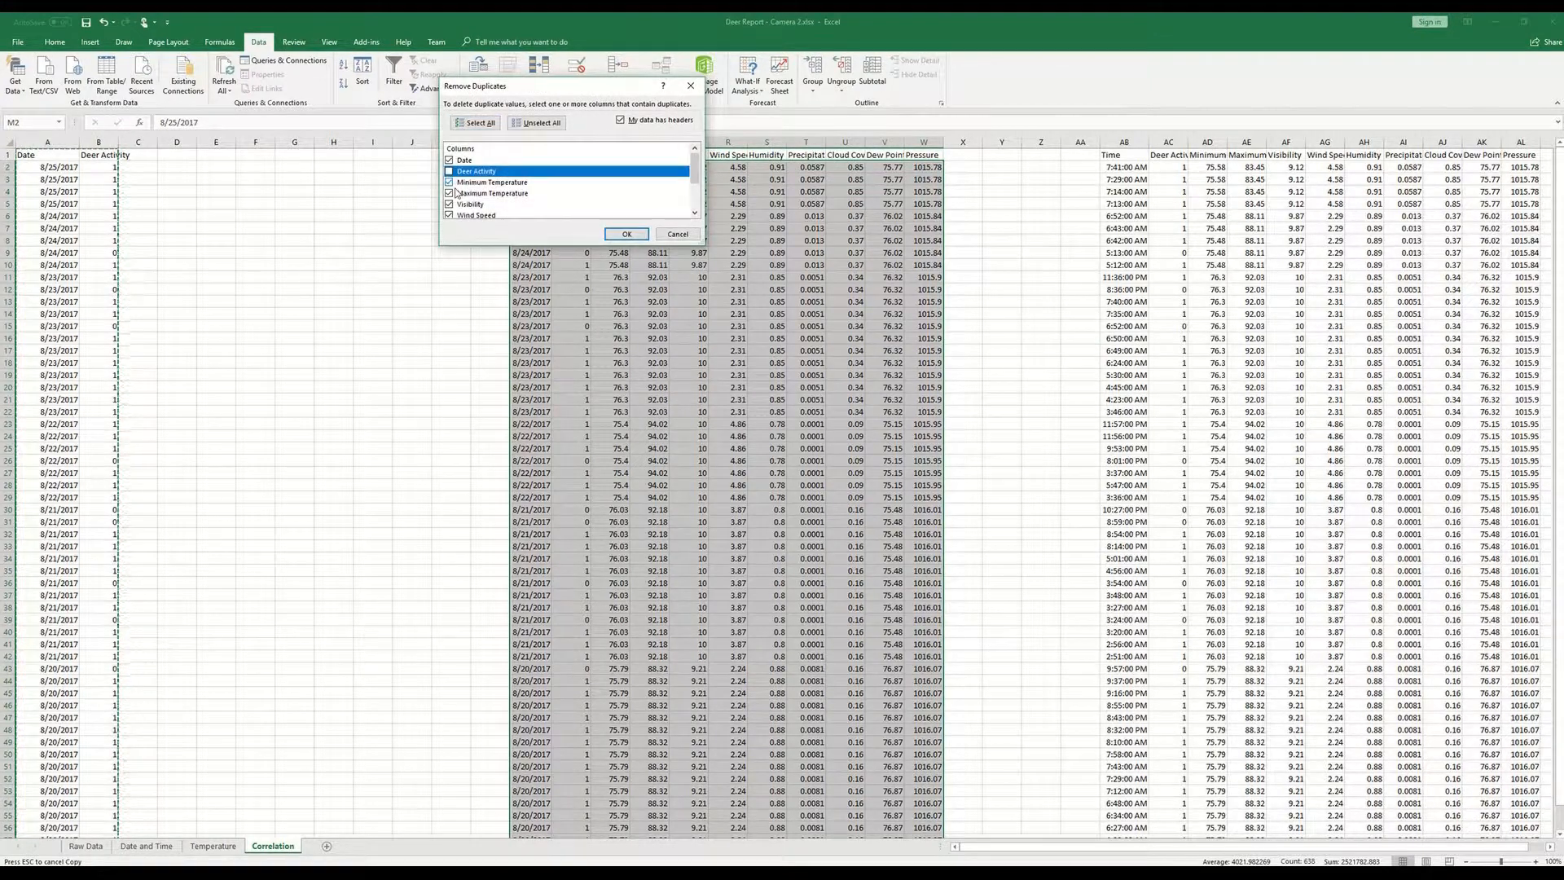
left_click(458, 193)
left_click(449, 181)
left_click(461, 207)
scroll(461, 203, "down", 2)
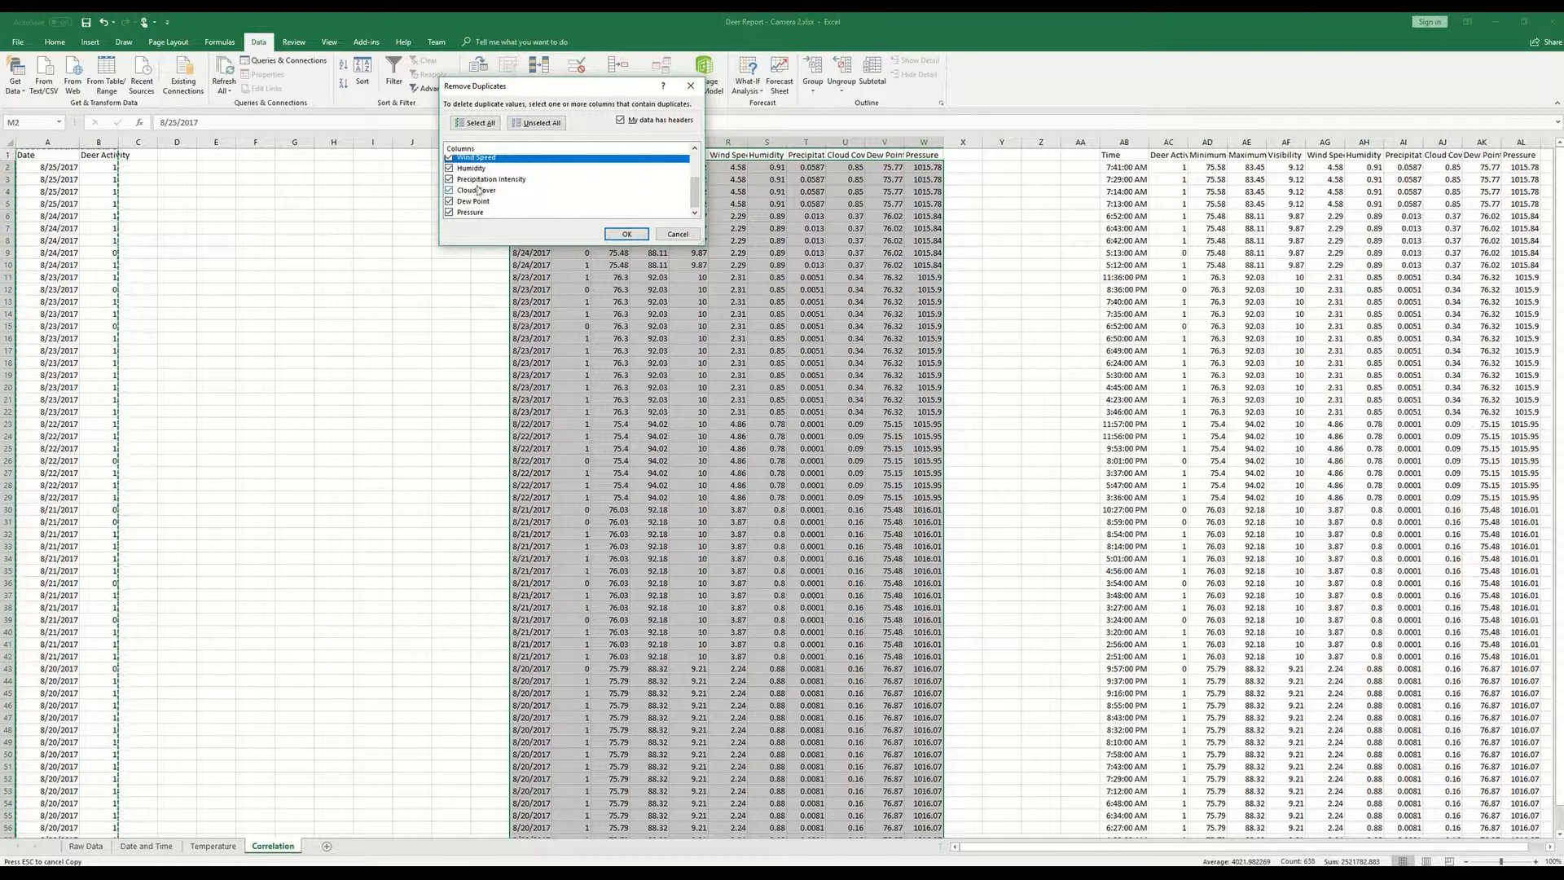
left_click(450, 169)
left_click(448, 179)
left_click(449, 189)
left_click(448, 201)
left_click(449, 212)
scroll(457, 185, "up", 2)
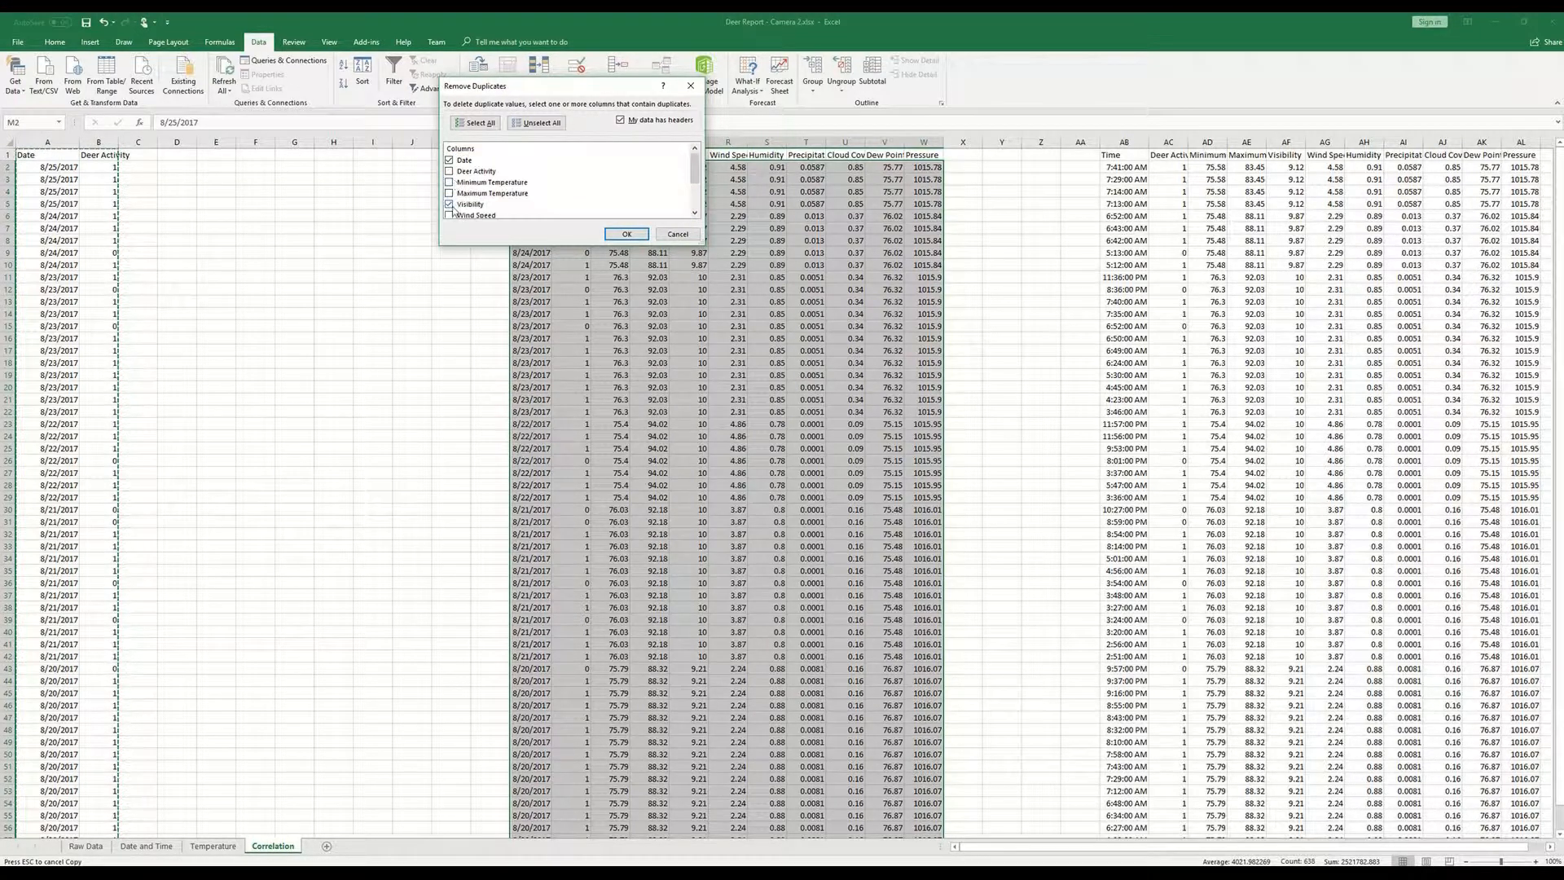
left_click(450, 204)
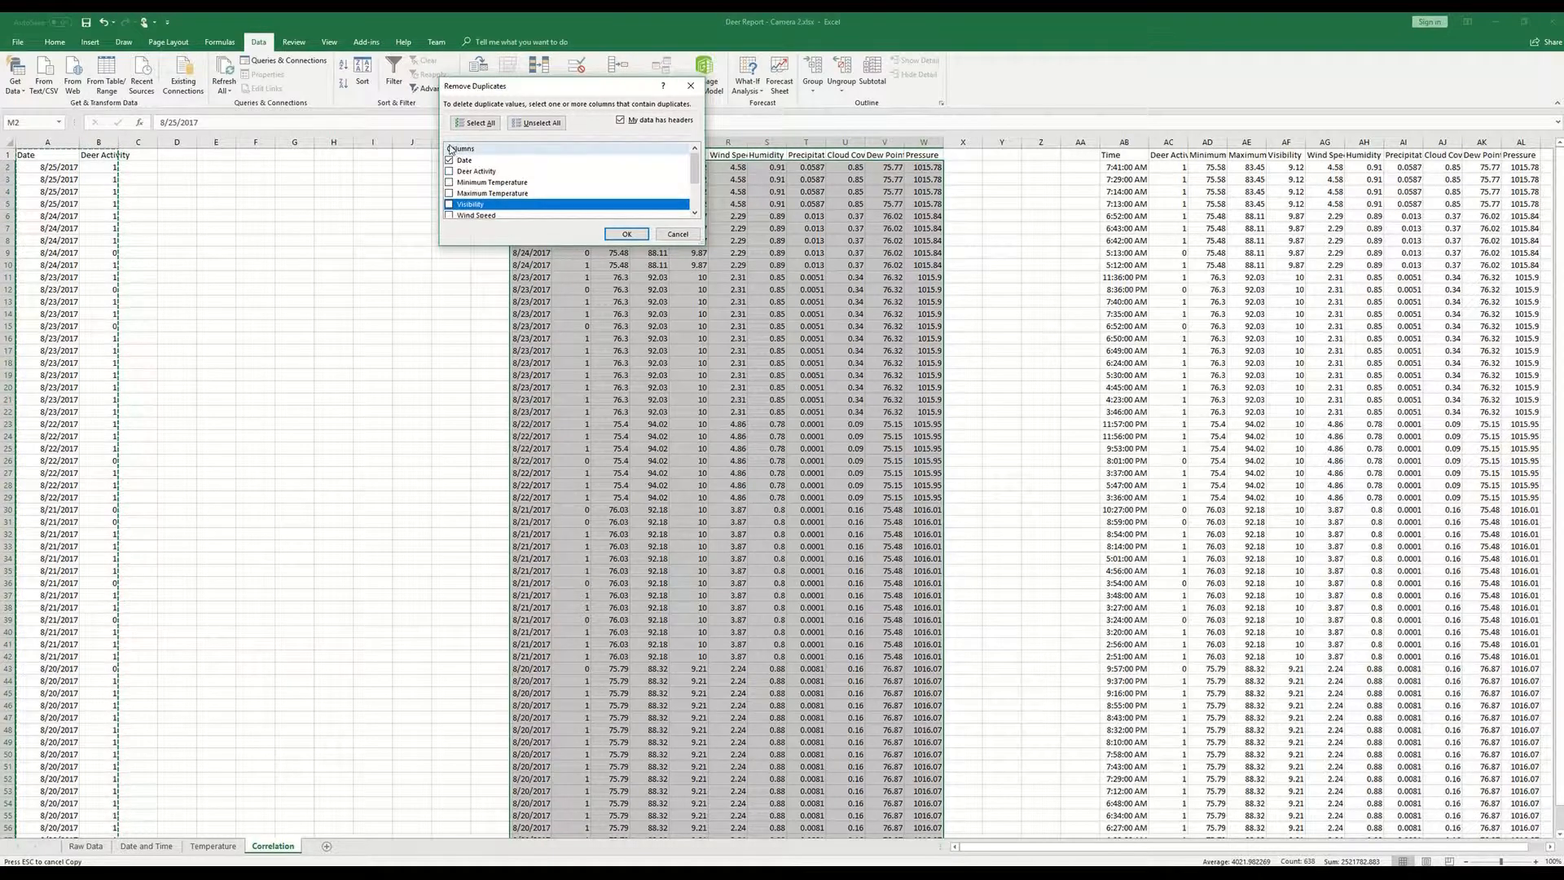
left_click(624, 234)
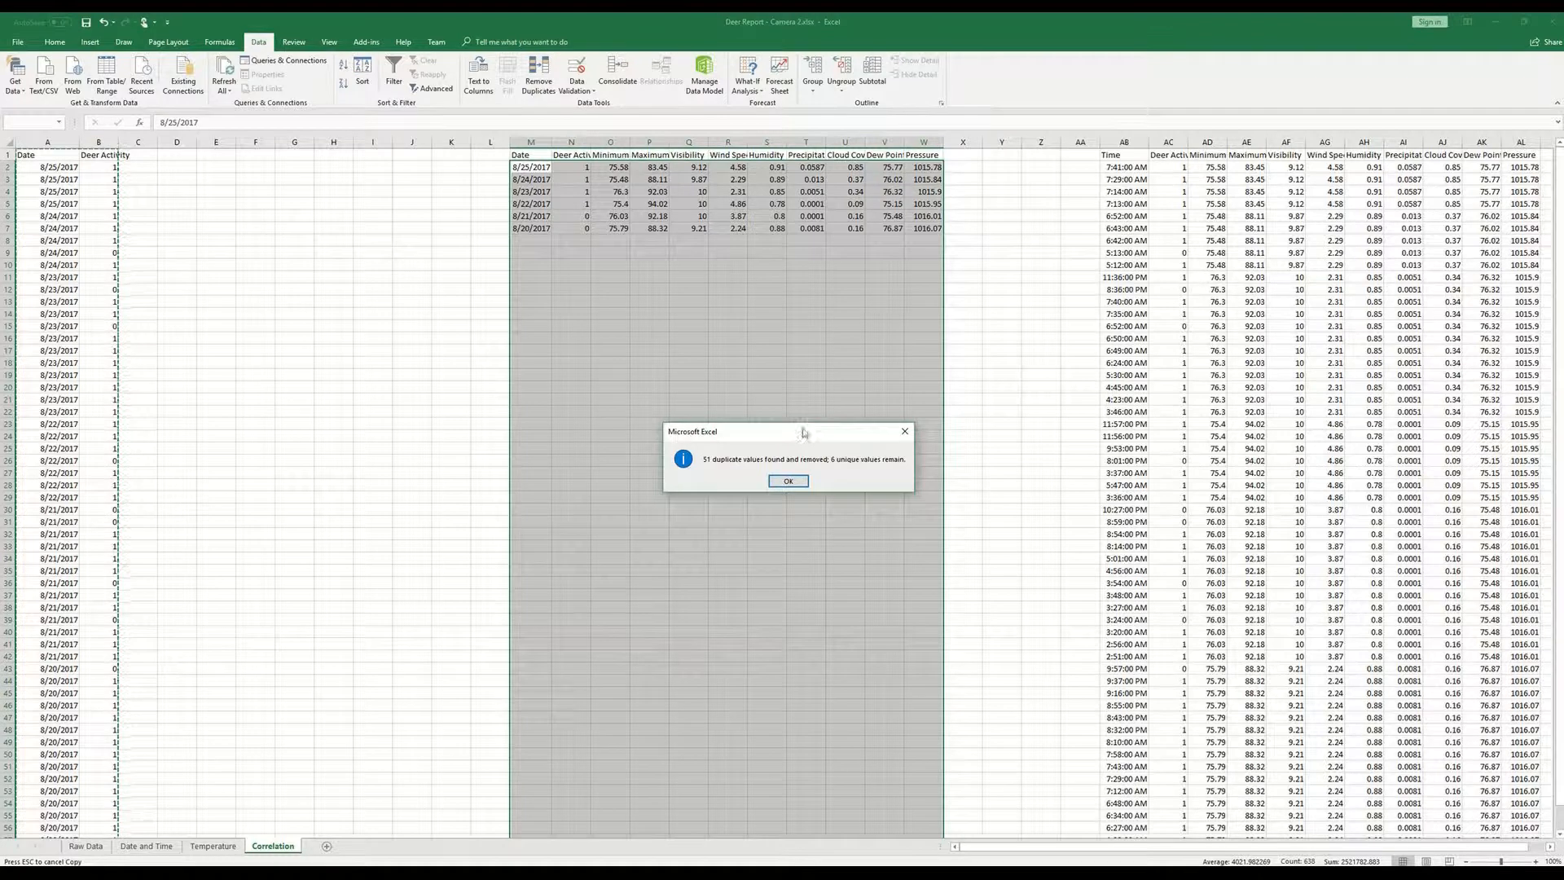
left_click(789, 481)
left_click(609, 227)
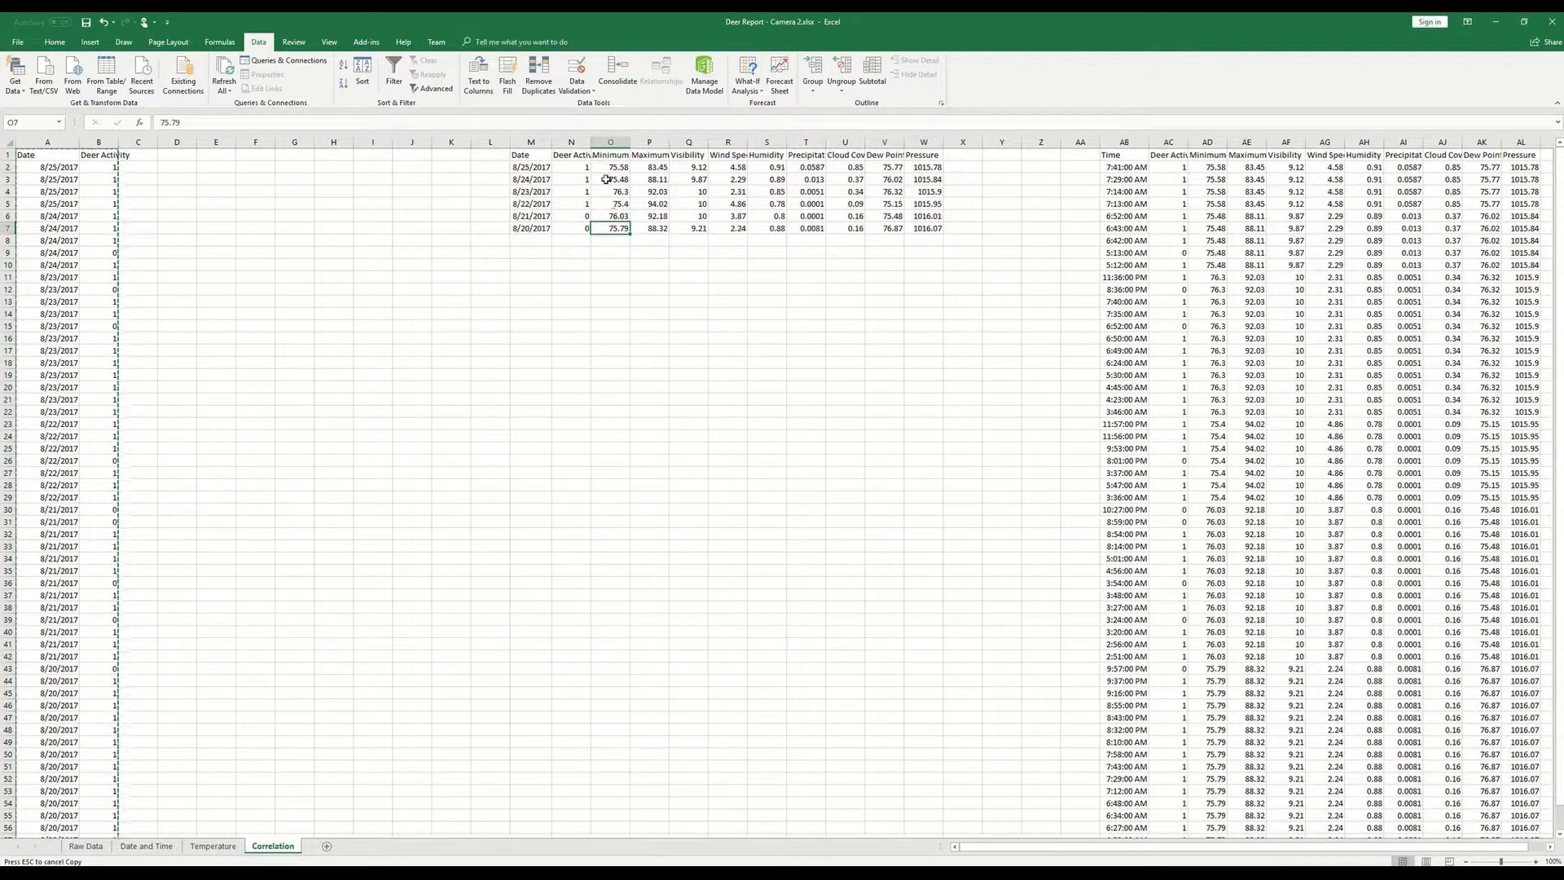
- Clear the Deer Activity values in N2:N7 of the one-row-per-date table, keeping the header
left_click_drag(571, 167, 578, 230)
key("Delete")
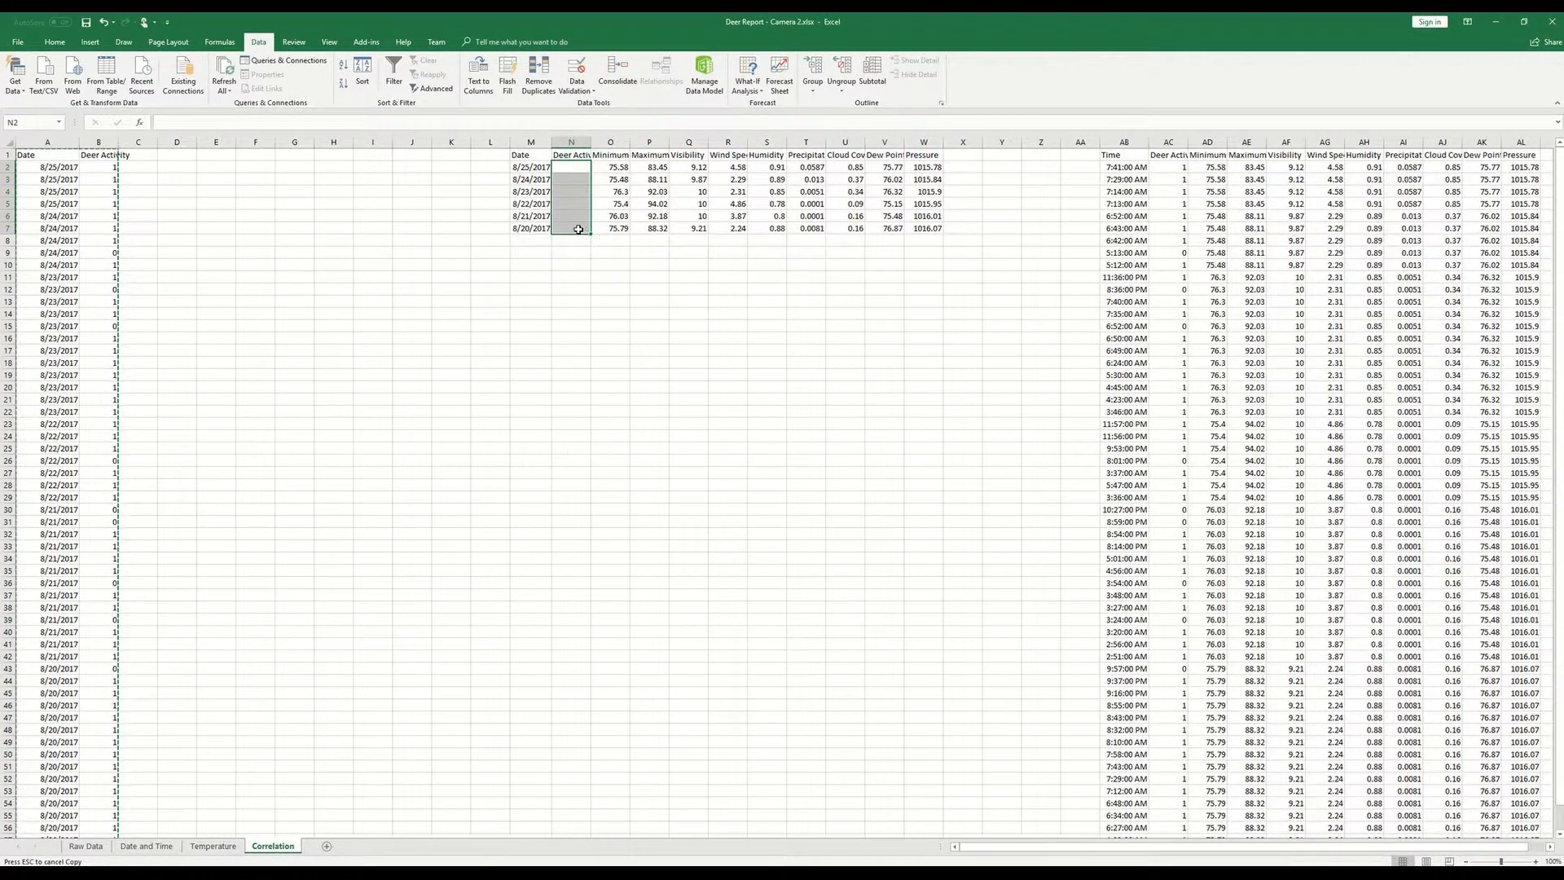
left_click(649, 178)
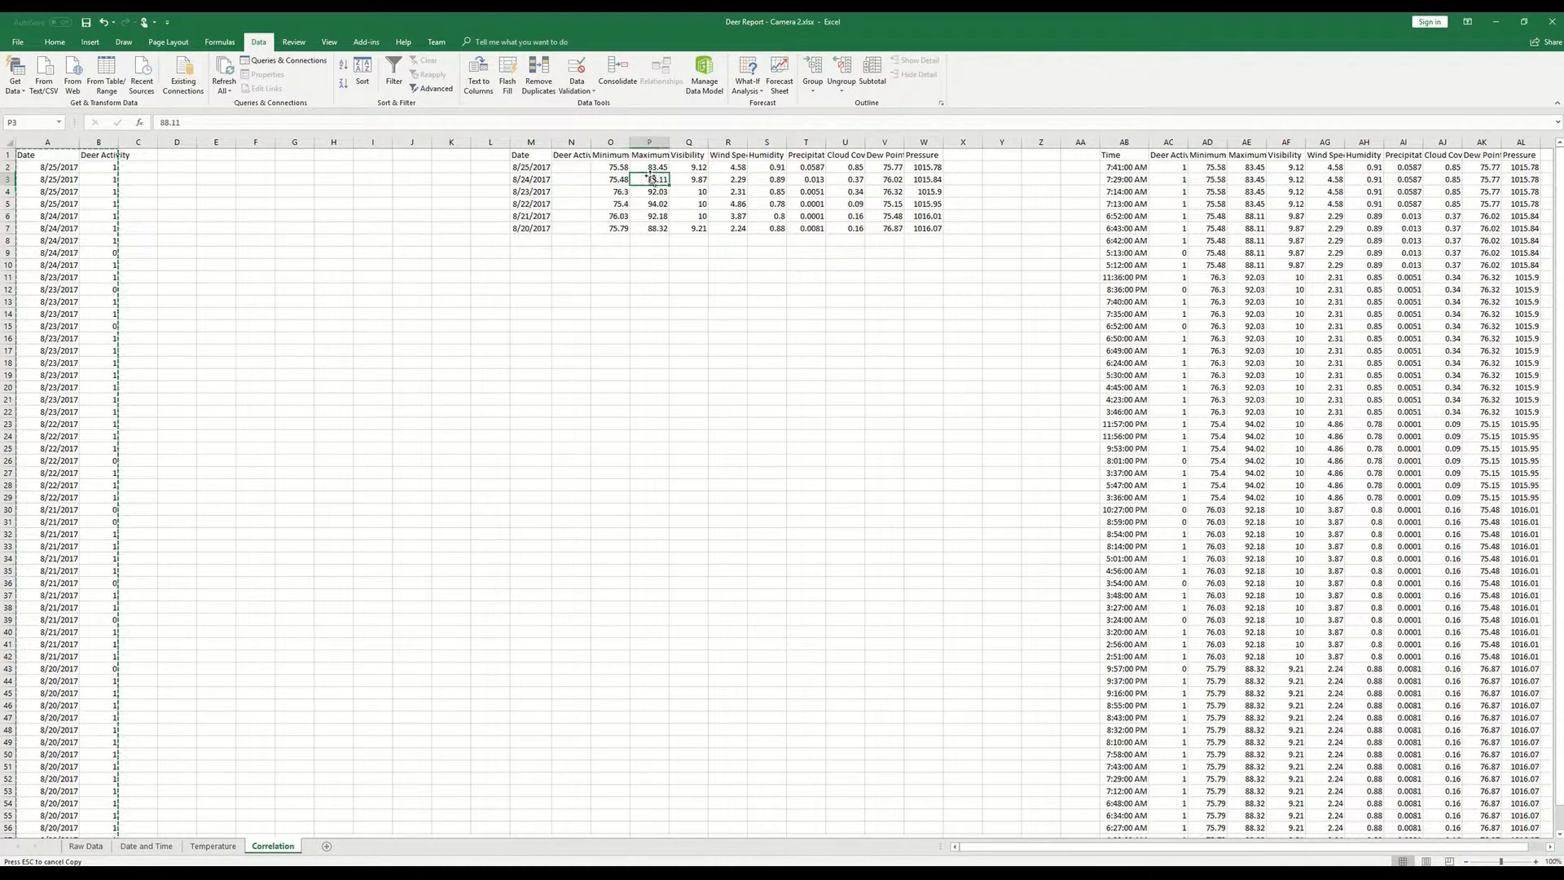
- Insert a column before Visibility in the reduced table and title it Average Temperature
right_click(687, 141)
left_click(725, 240)
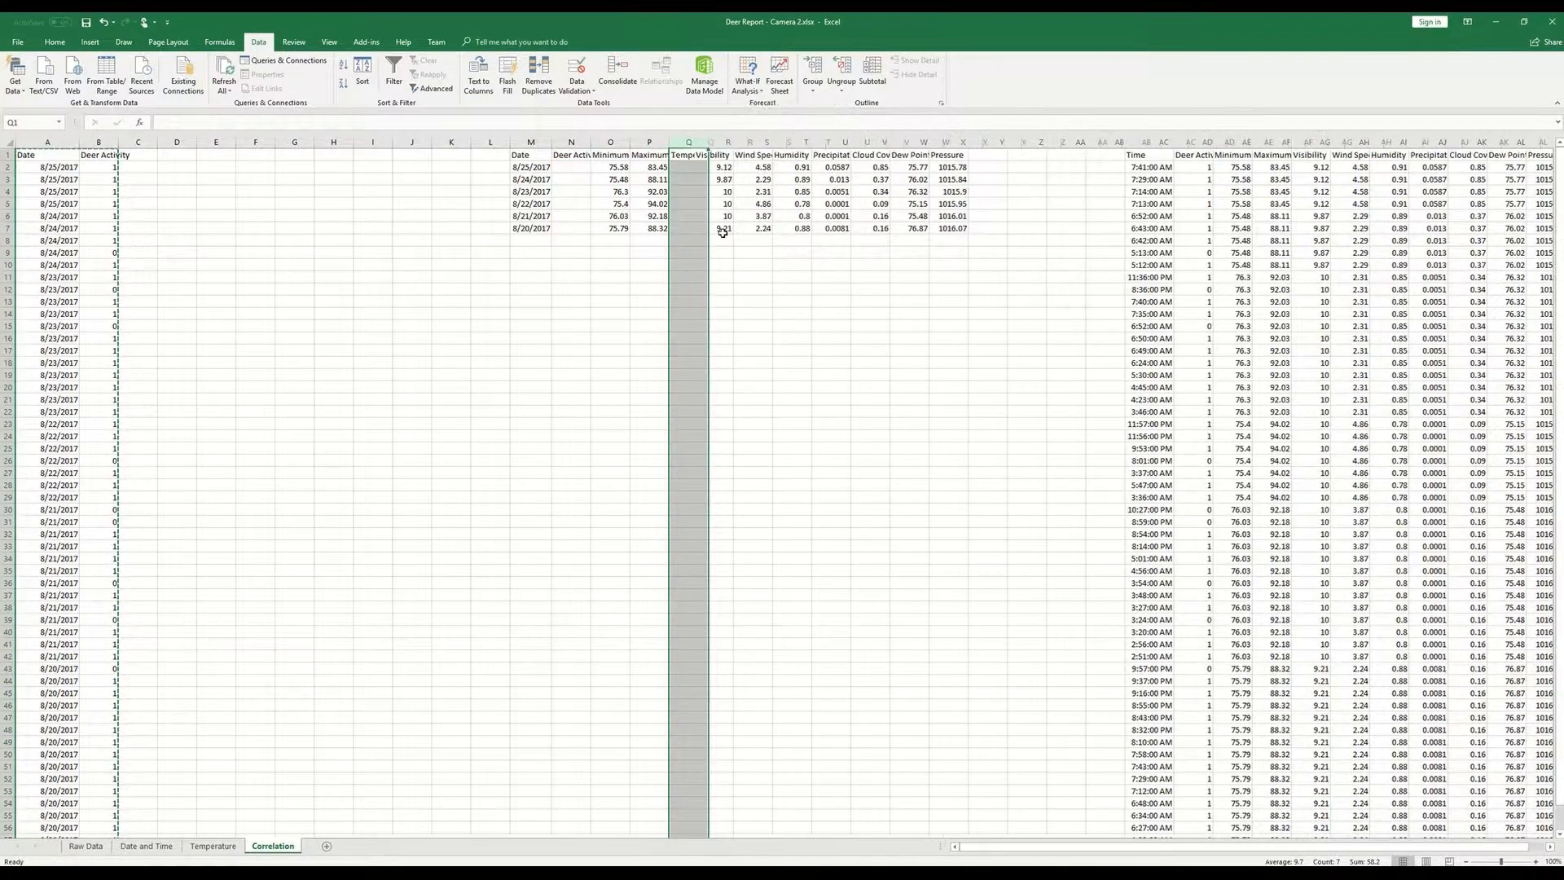
left_click(673, 155)
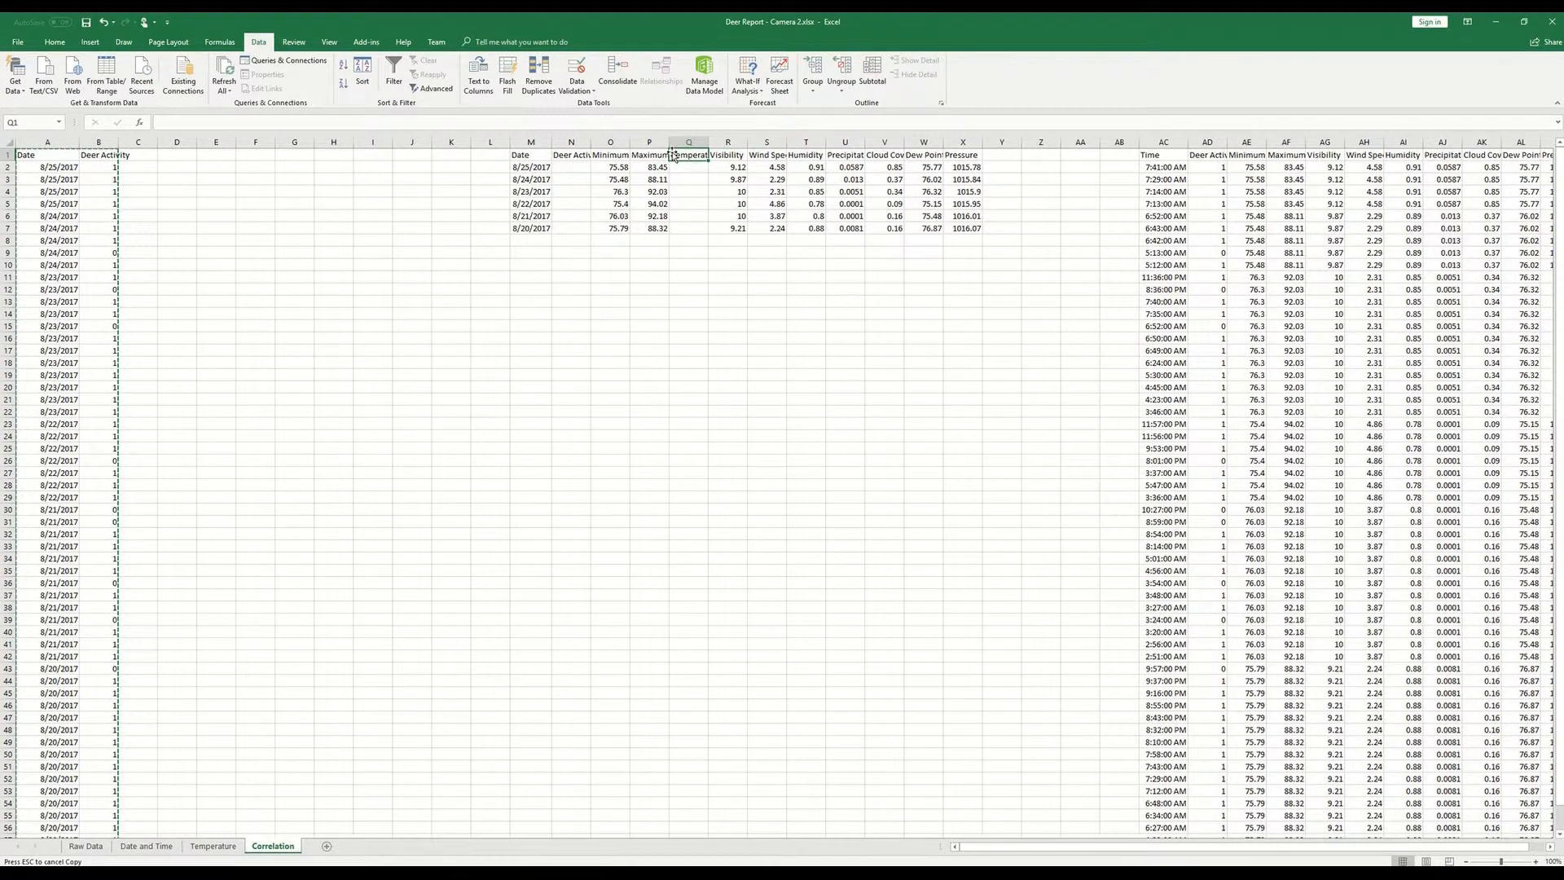
type("Average Temperature")
key("Return")
- Enter a formula in Q2 that averages the minimum and maximum temperatures in O2 and P2
type("=aver")
type("ate(")
key("BackSpace")
key("BackSpace")
key("BackSpace")
type("get")
key("BackSpace")
type("(")
key("Left")
key("Left")
type(",")
key("Left")
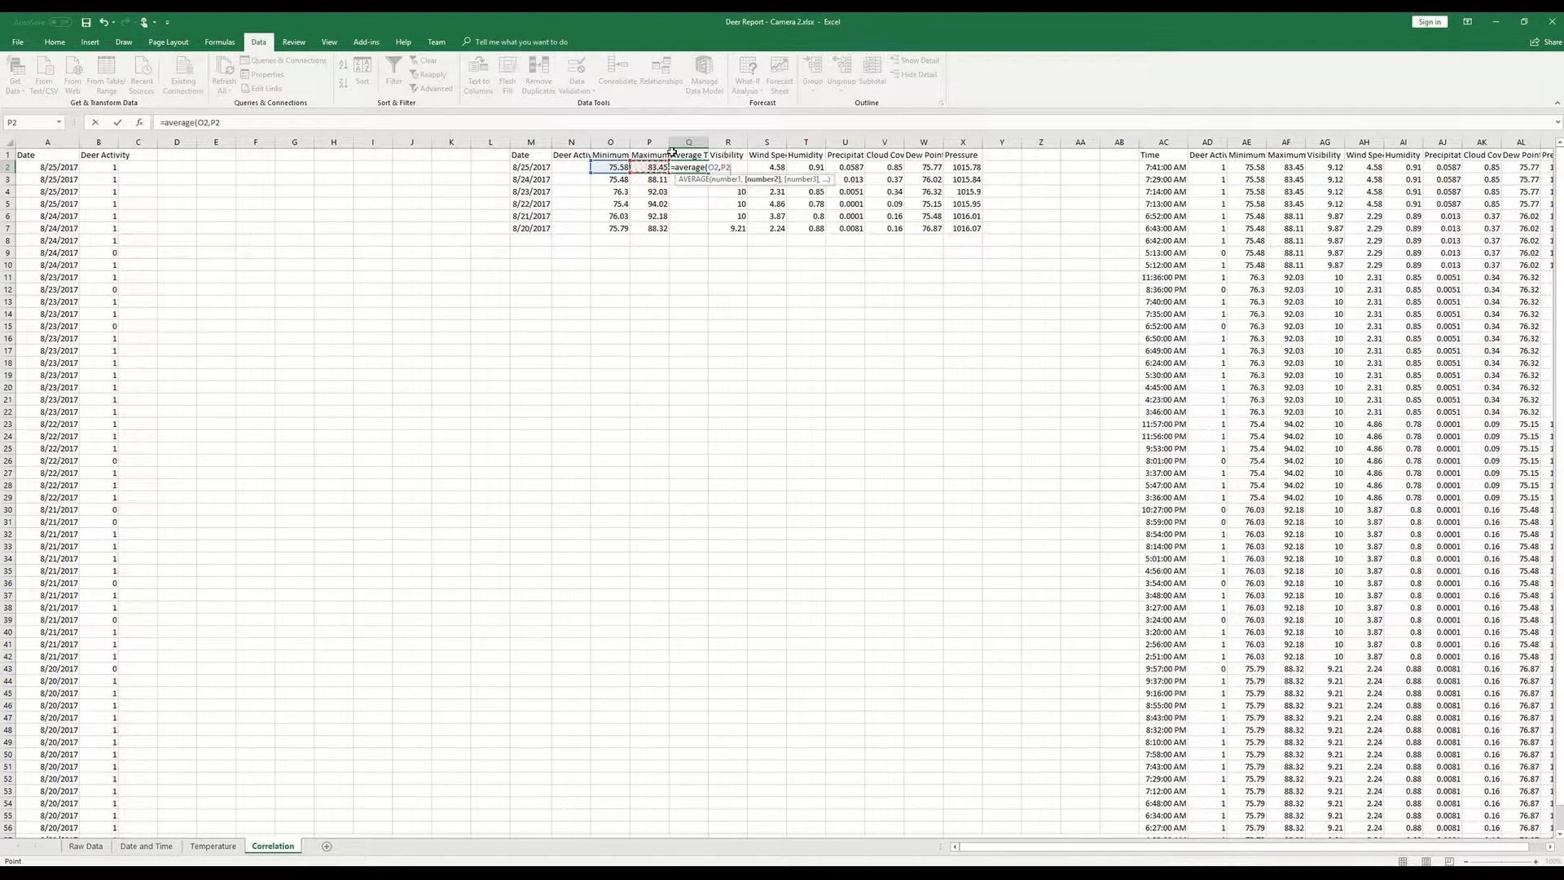
key("Return")
- Fill the Average Temperature formula from Q2 down to Q7
left_click(697, 163)
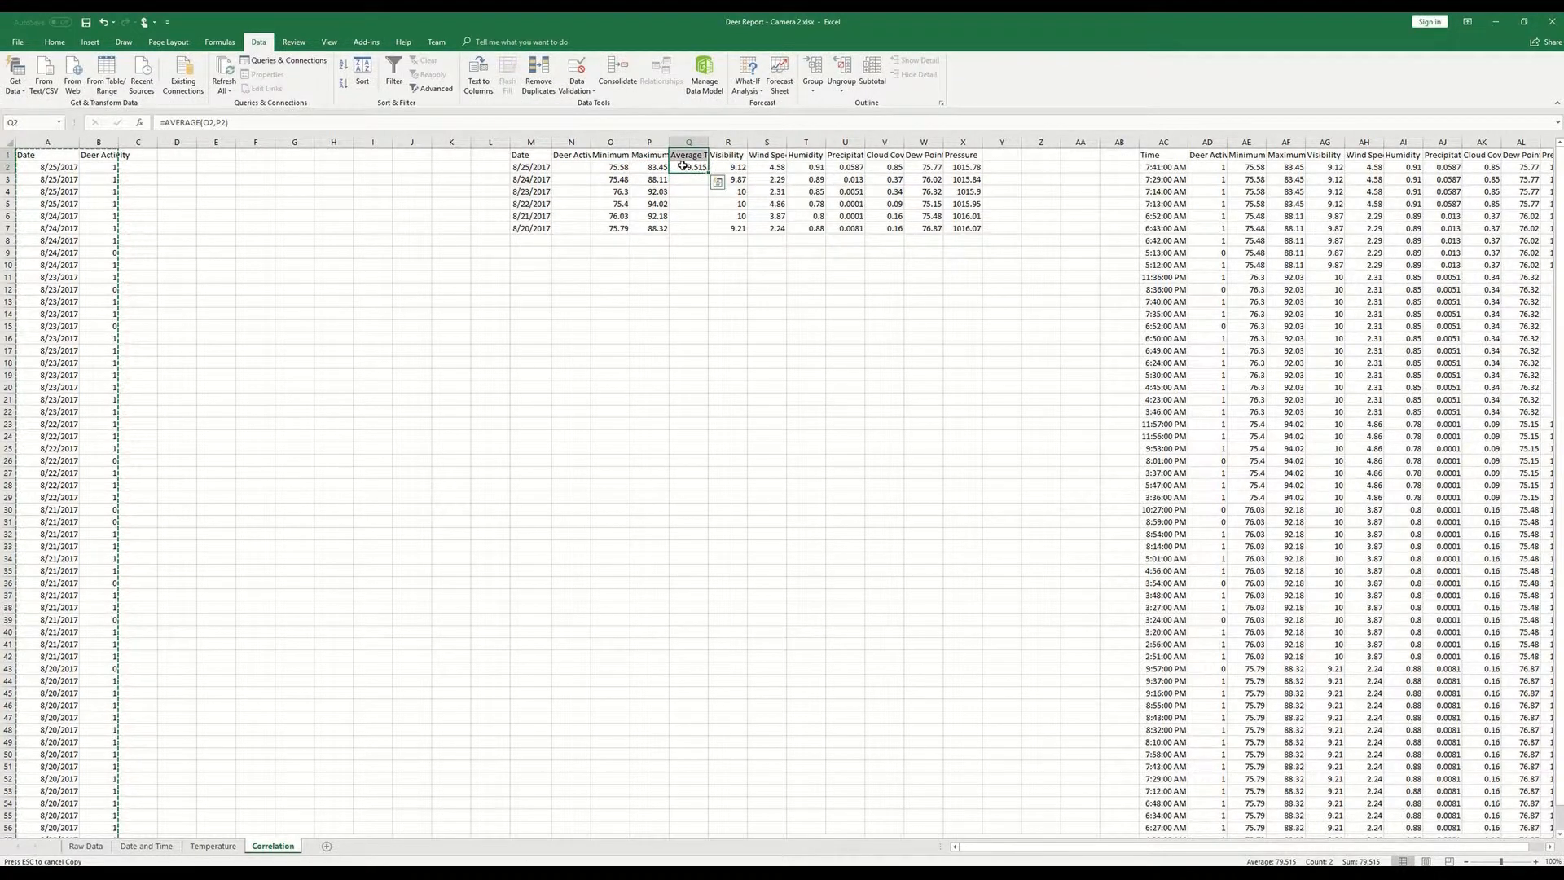
left_click_drag(713, 173, 710, 235)
left_click(649, 277)
- Delete the empty columns D through J between the source data and the reduced table
left_click_drag(177, 142, 403, 144)
right_click(406, 144)
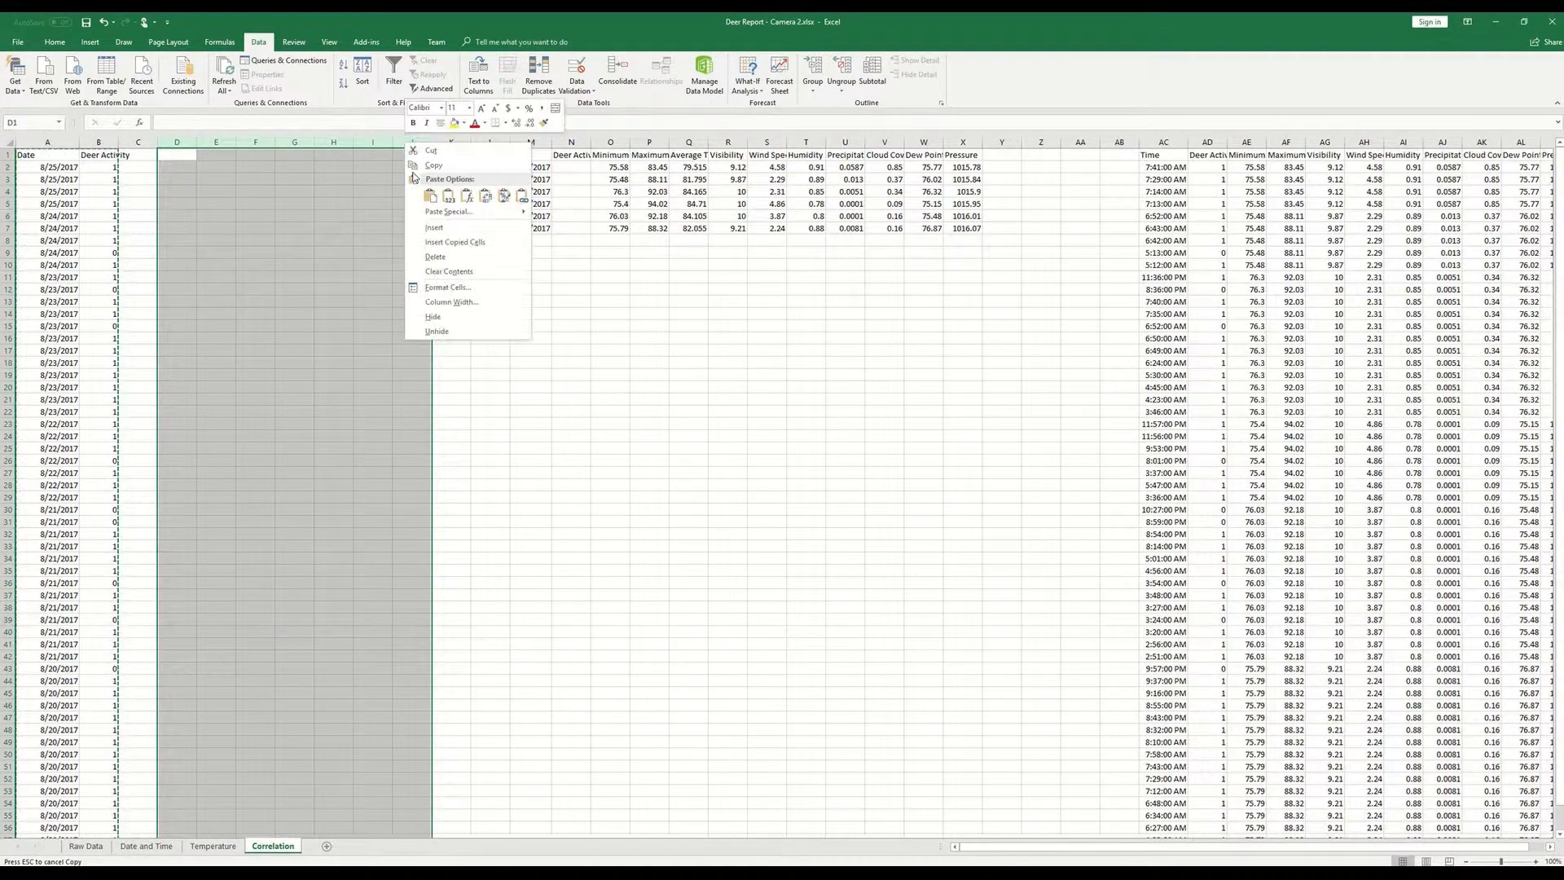
left_click(436, 257)
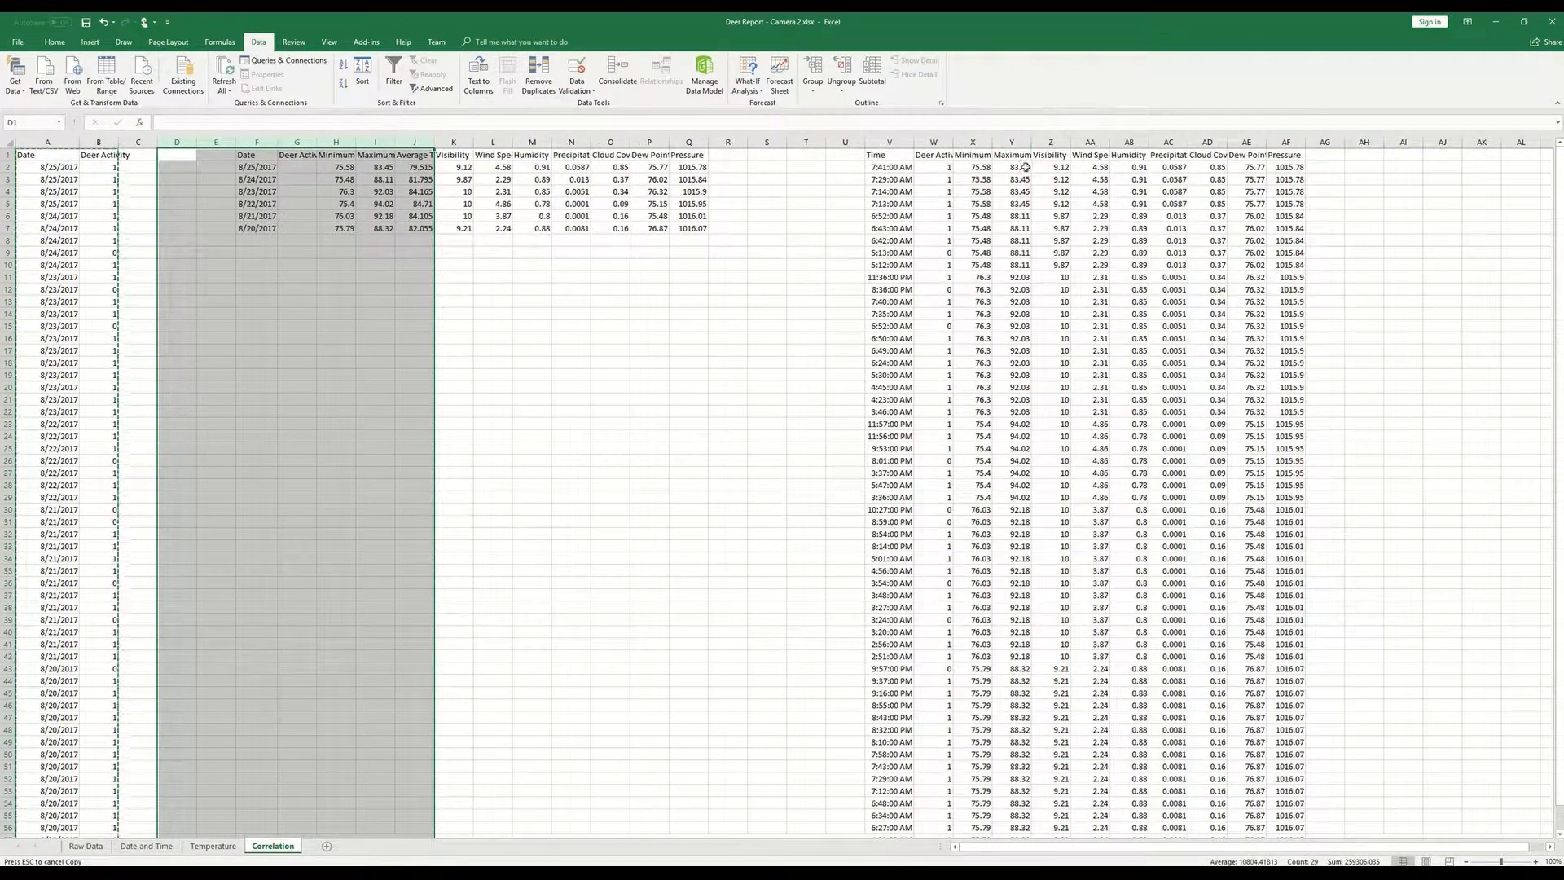
left_click(322, 252)
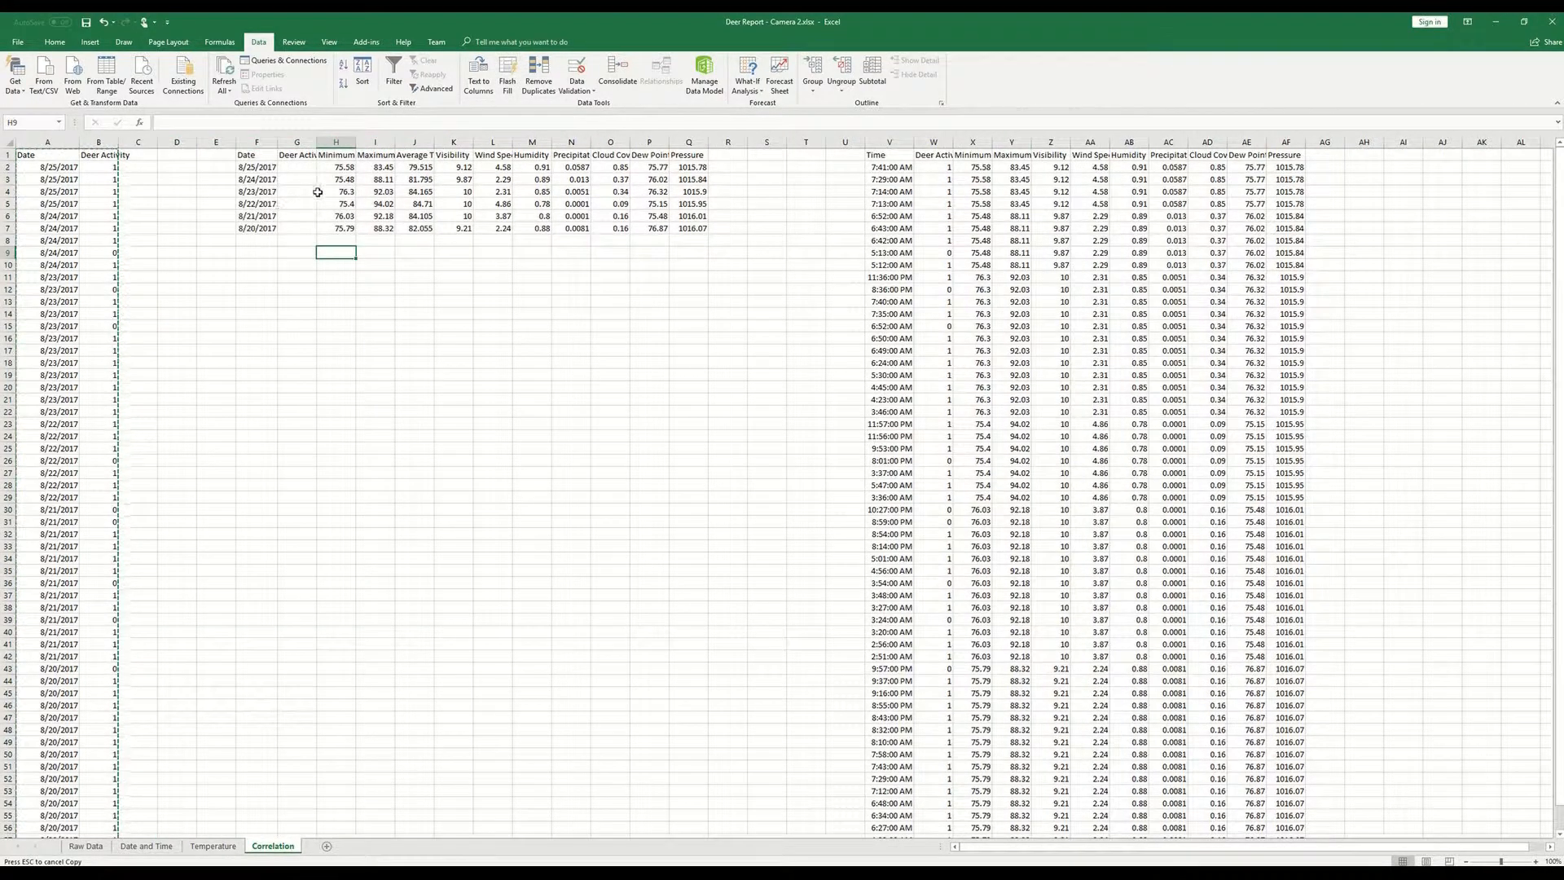
- Build a SUMIF formula in G2 with range A2:A58, criterion F2 and sum range B2:B58
left_click(297, 168)
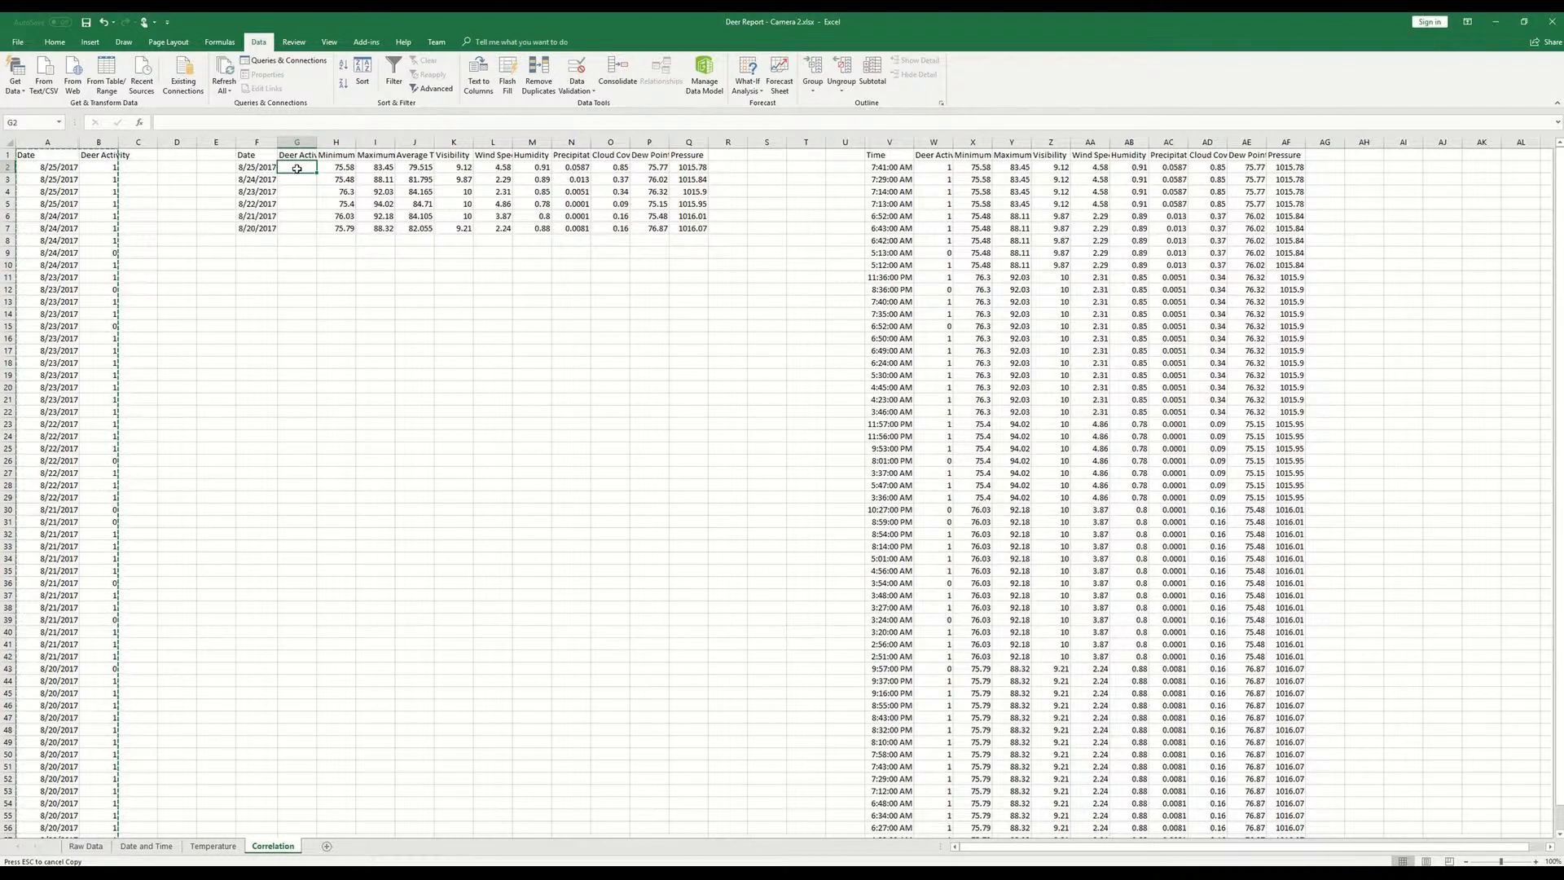
type("=sumif(")
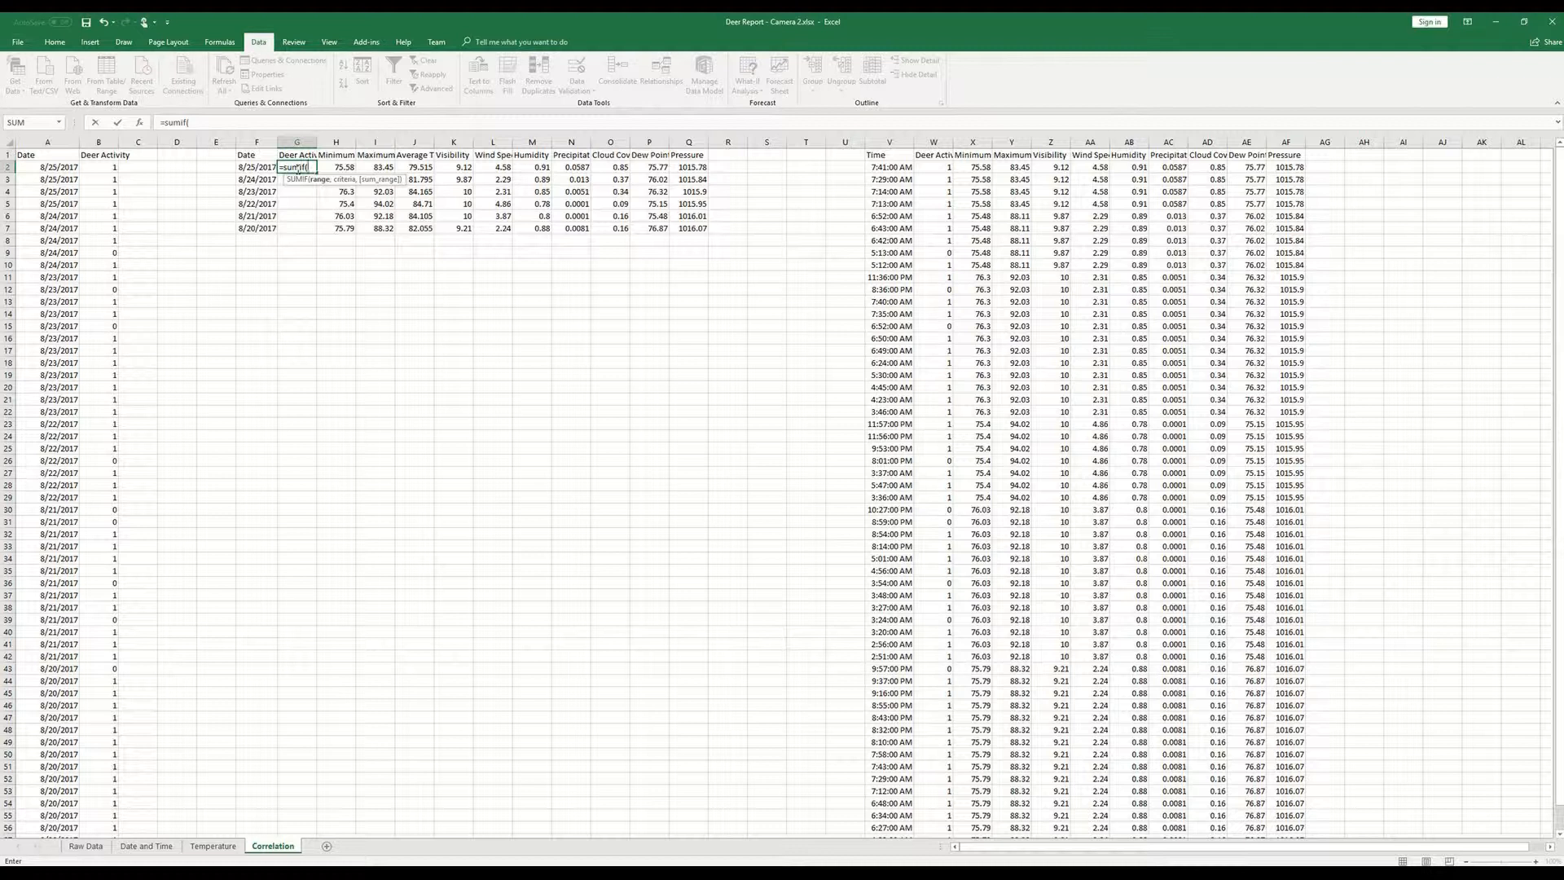
left_click_drag(71, 166, 82, 839)
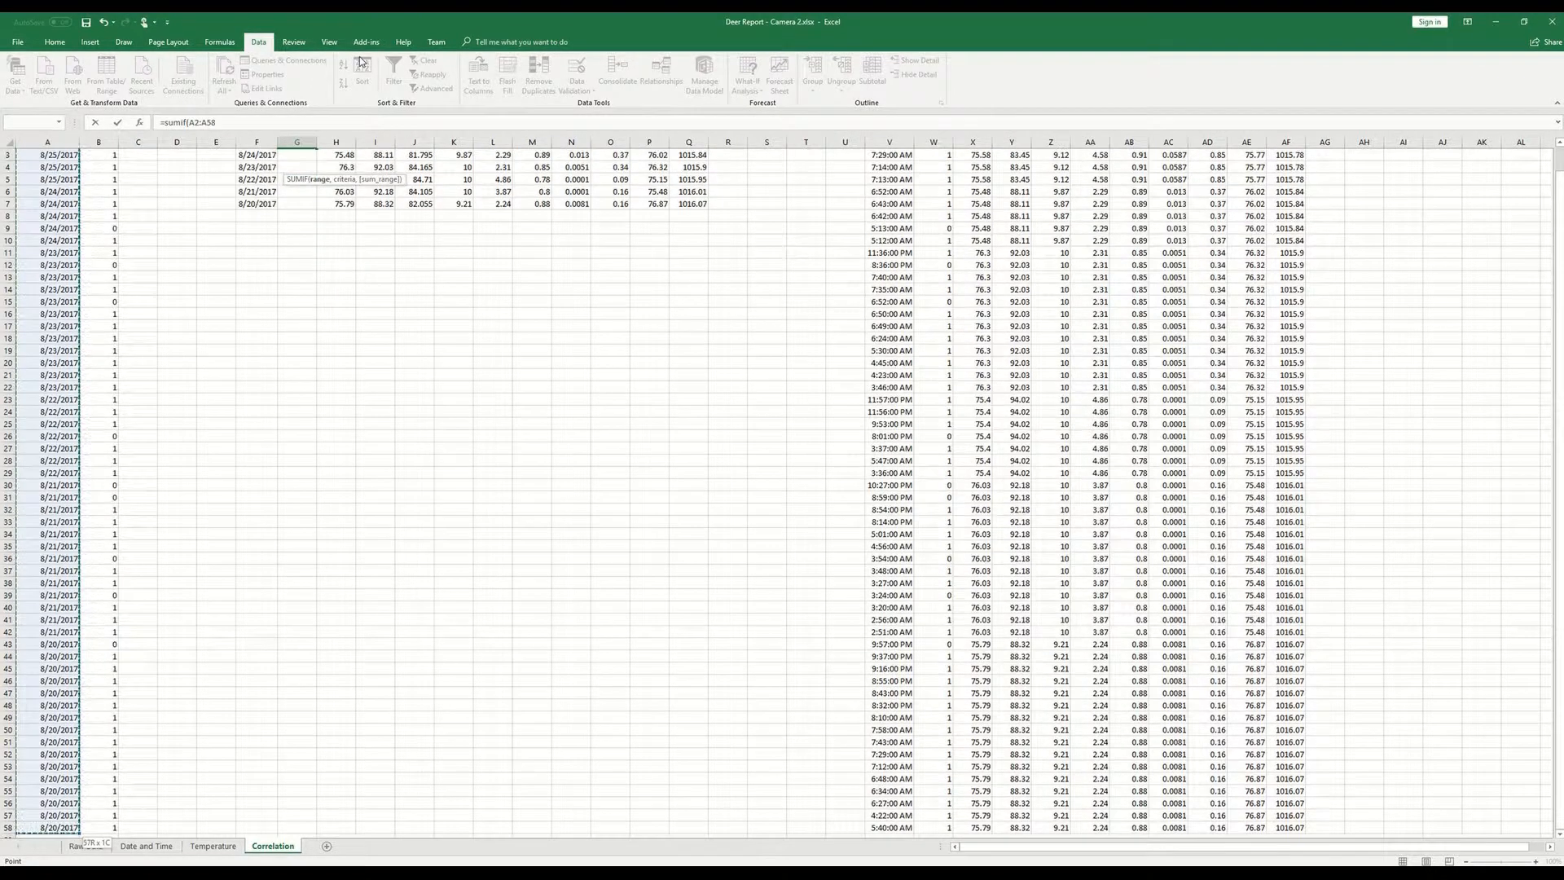
type(",")
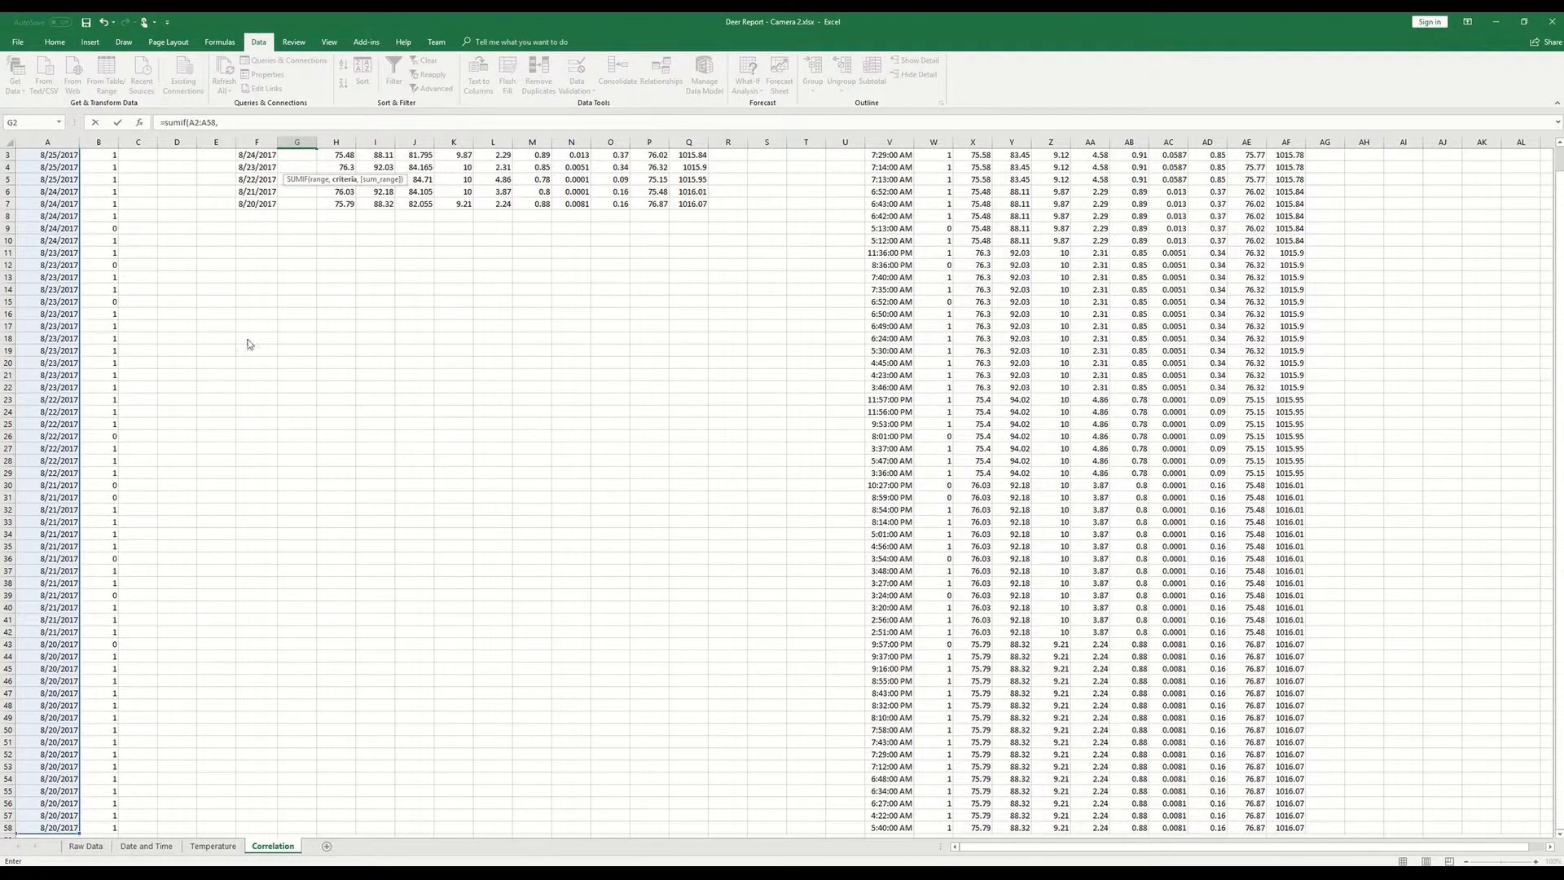
scroll(250, 343, "up", 3)
left_click(253, 169)
type(",")
left_click(104, 167)
key("ctrl+shift+Down")
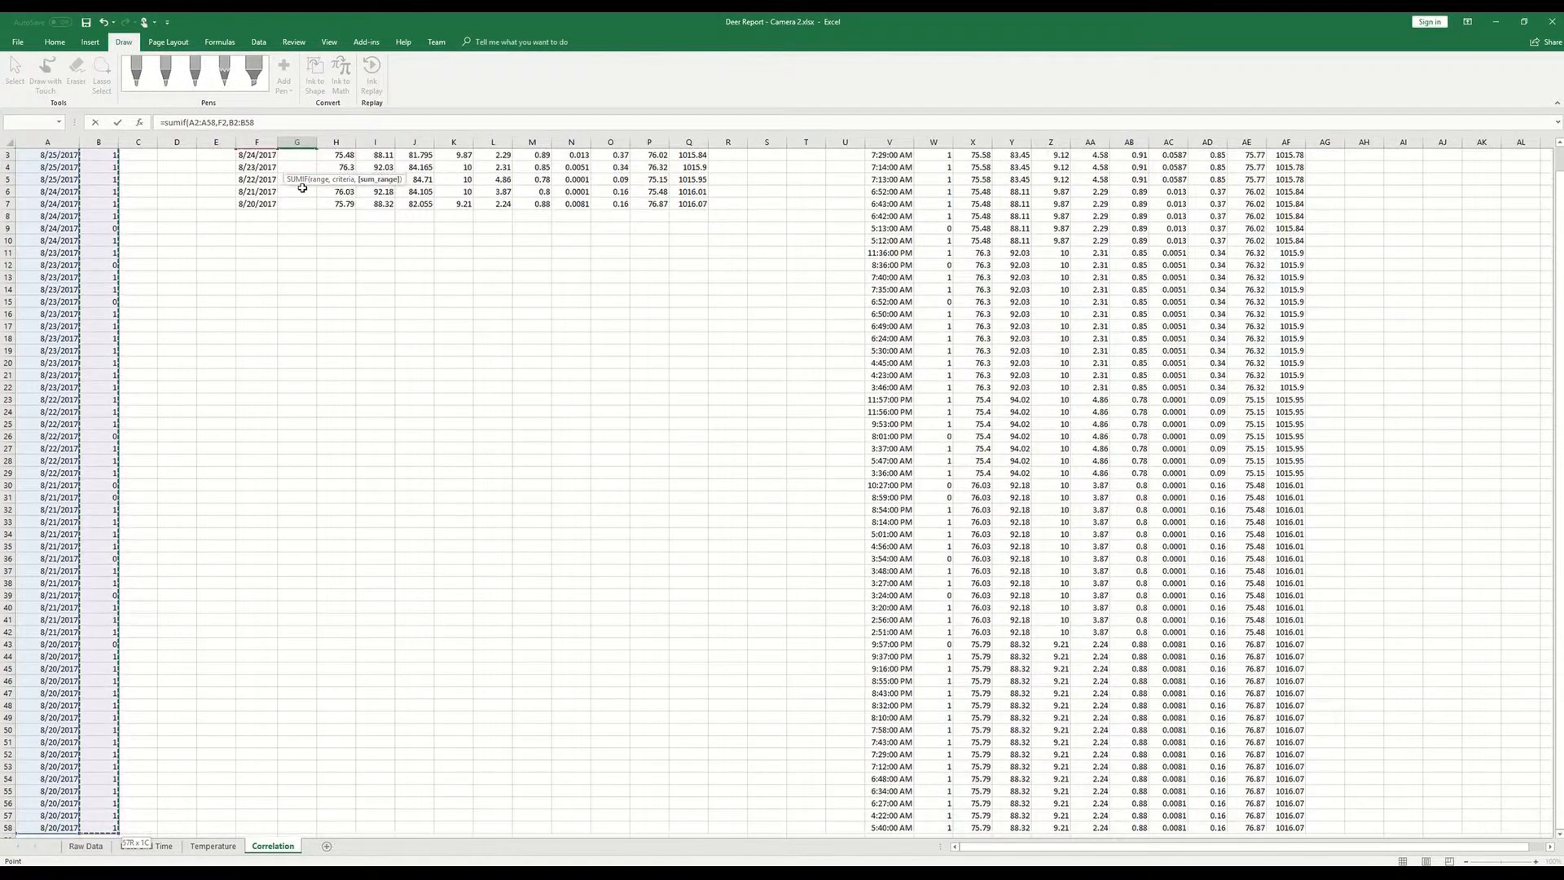
- Make the SUMIF ranges absolute as $A$2:$A$58 and $B$2:$B$58, keep F2 relative, and enter the formula
left_click(190, 122)
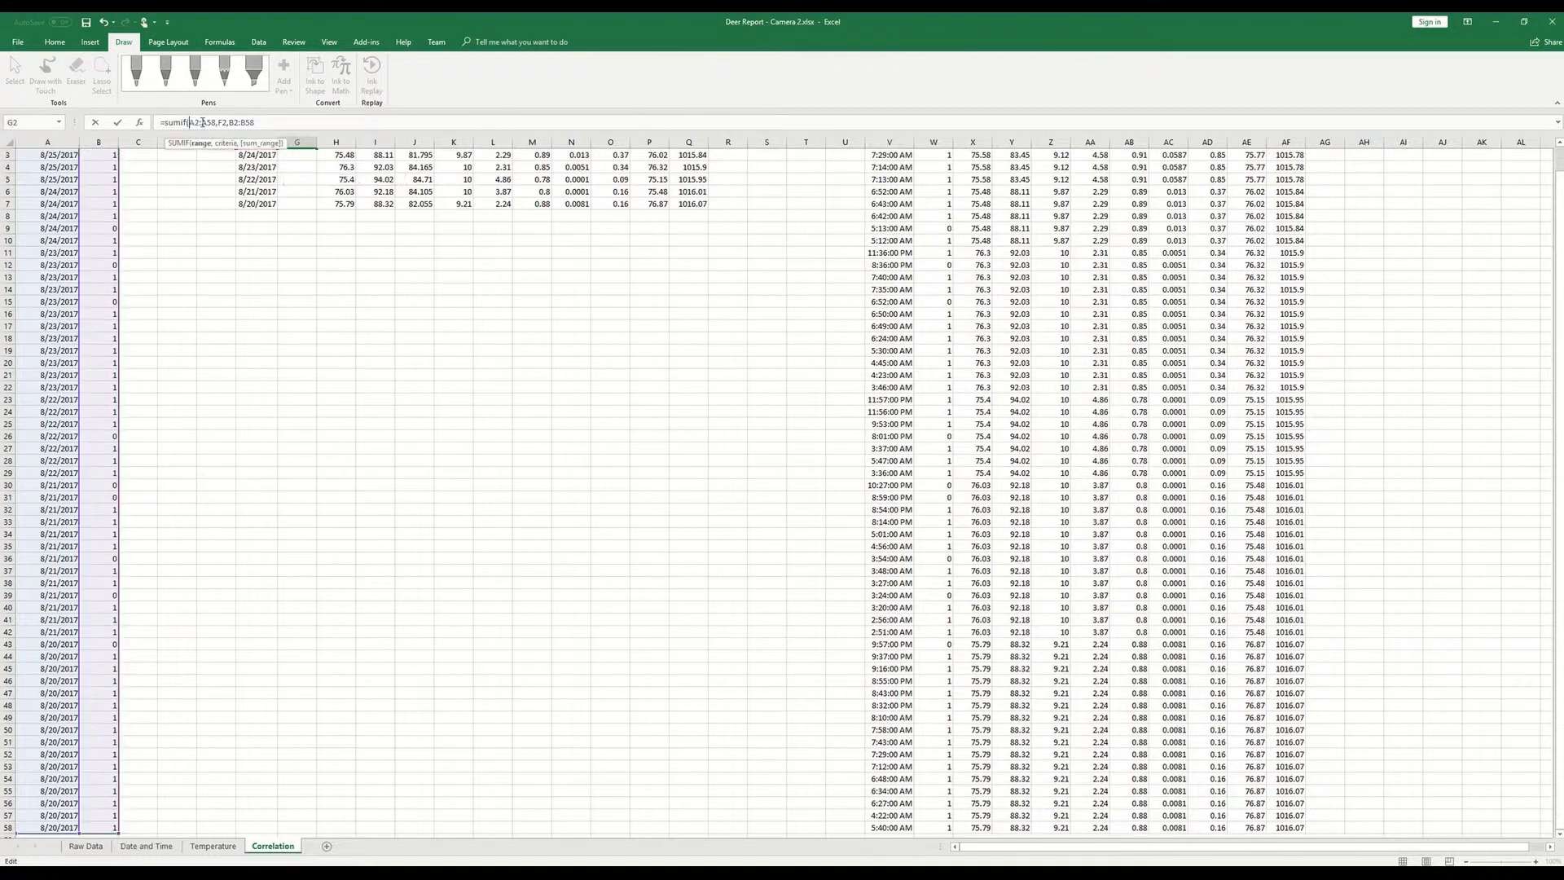
key("F4")
type("$")
key("Right")
type("$A$")
key("Right")
key("Right")
key("Right")
key("Right")
key("Right")
type("$")
key("Return")
- Fill the Deer Activity SUMIF formula from G2 down to G7 for every date
scroll(318, 203, "up", 1)
left_click(310, 165)
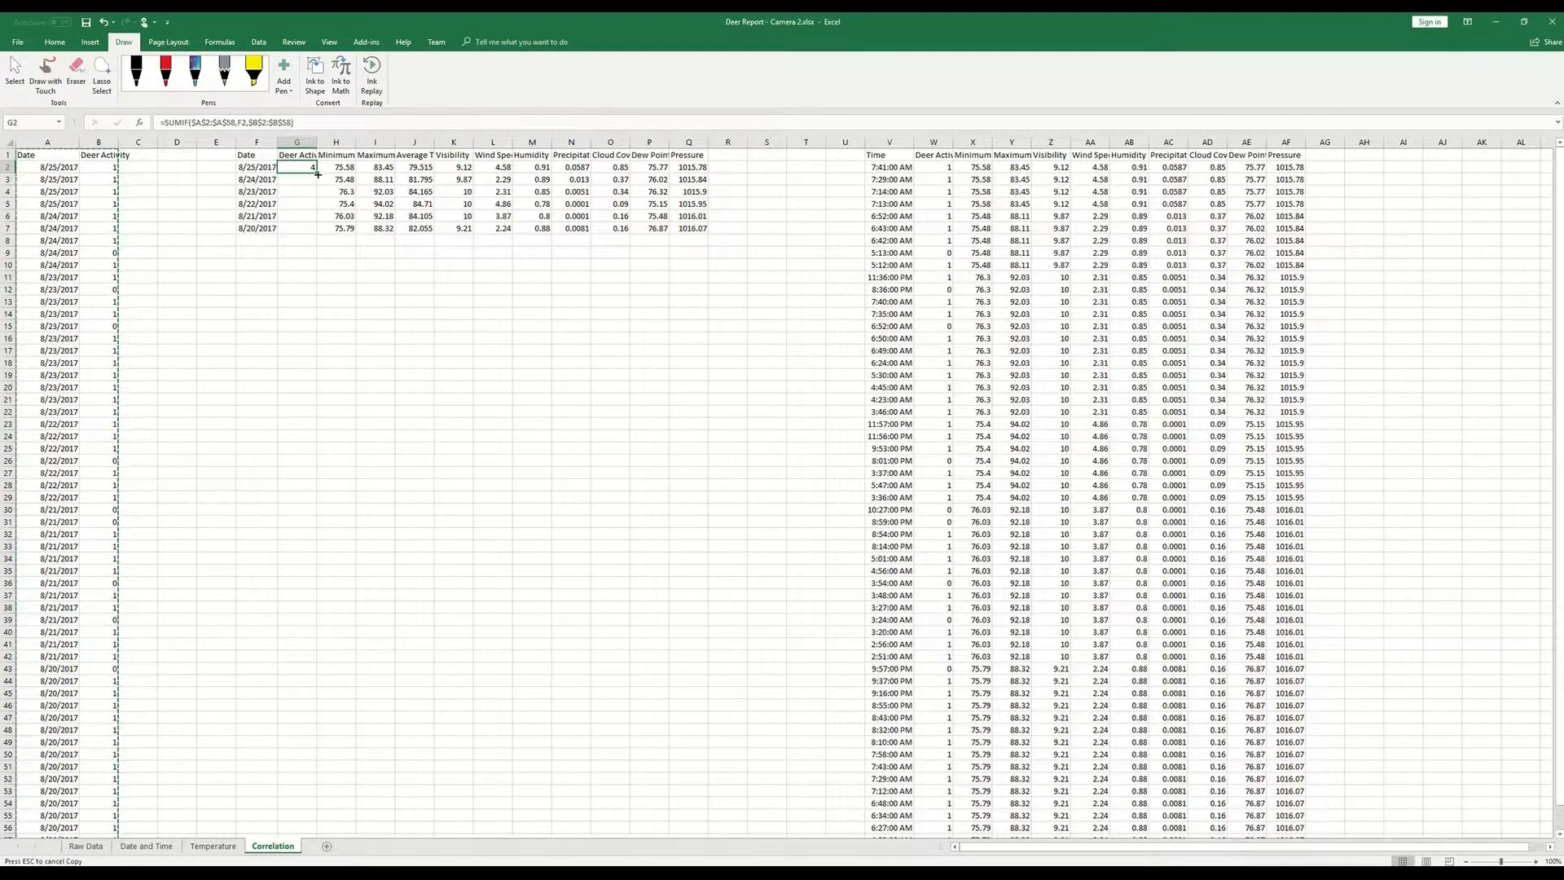
double_click(316, 173)
- Check the cell references of the copied SUMIF formulas in G3 and G4 without changing them
double_click(294, 179)
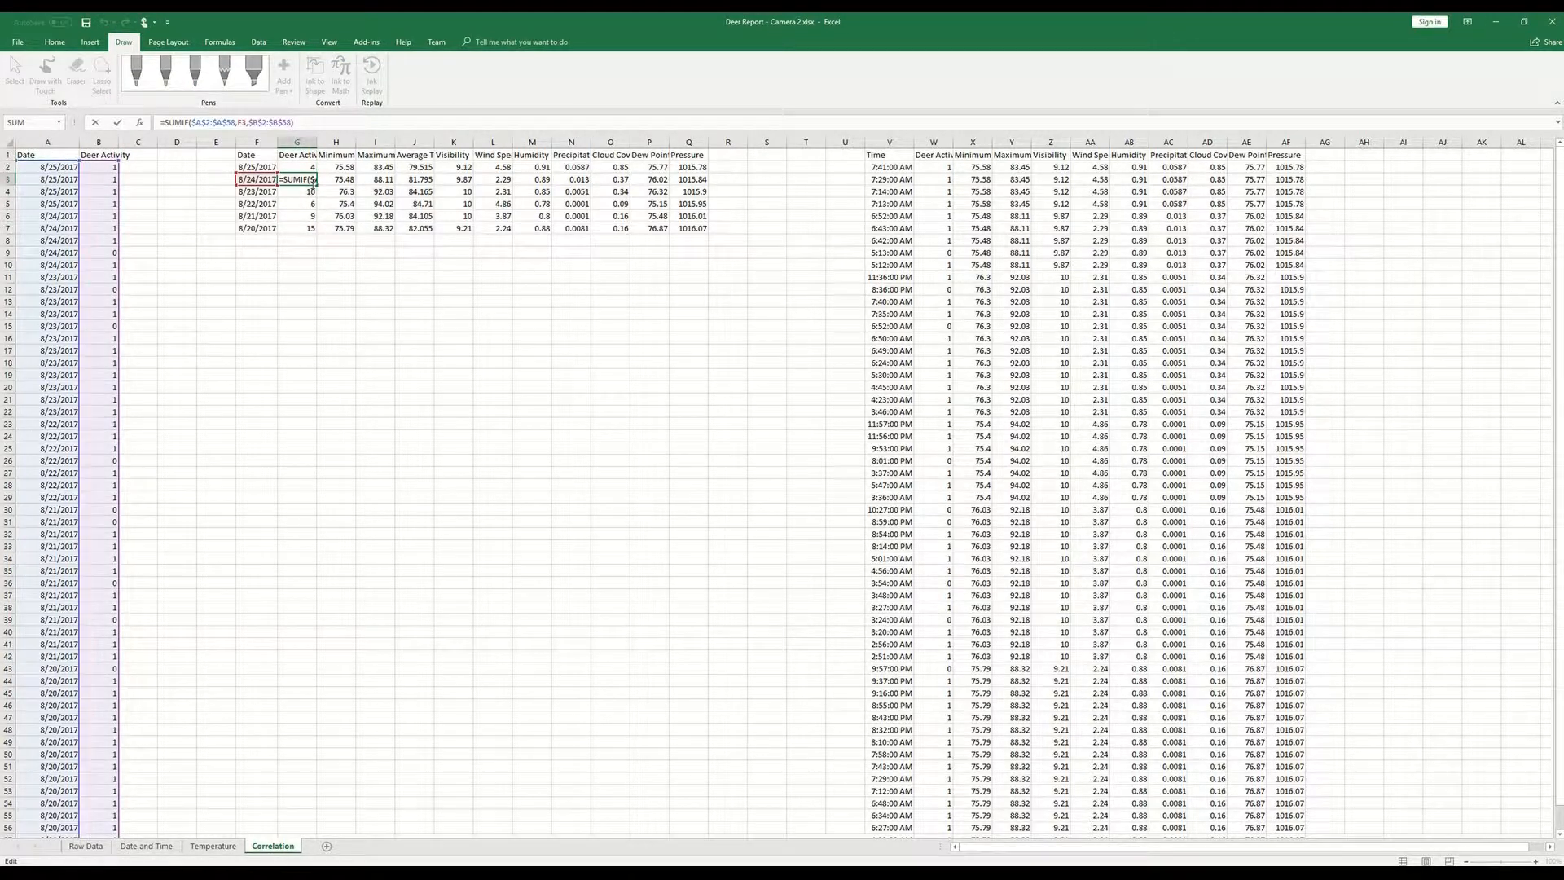
key("Return")
left_click(284, 122)
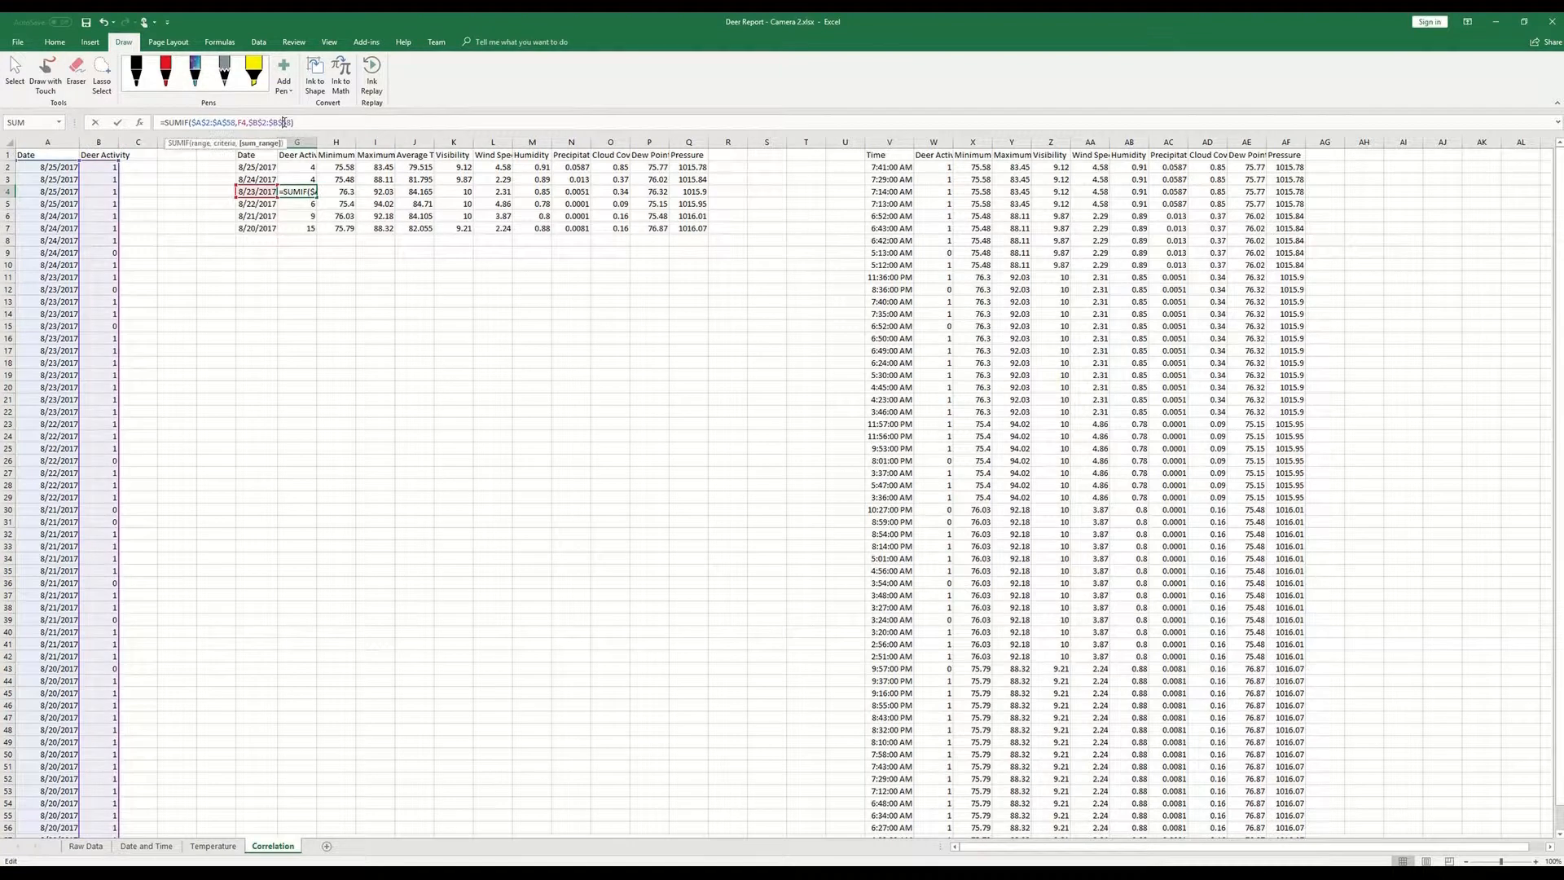
key("Return")
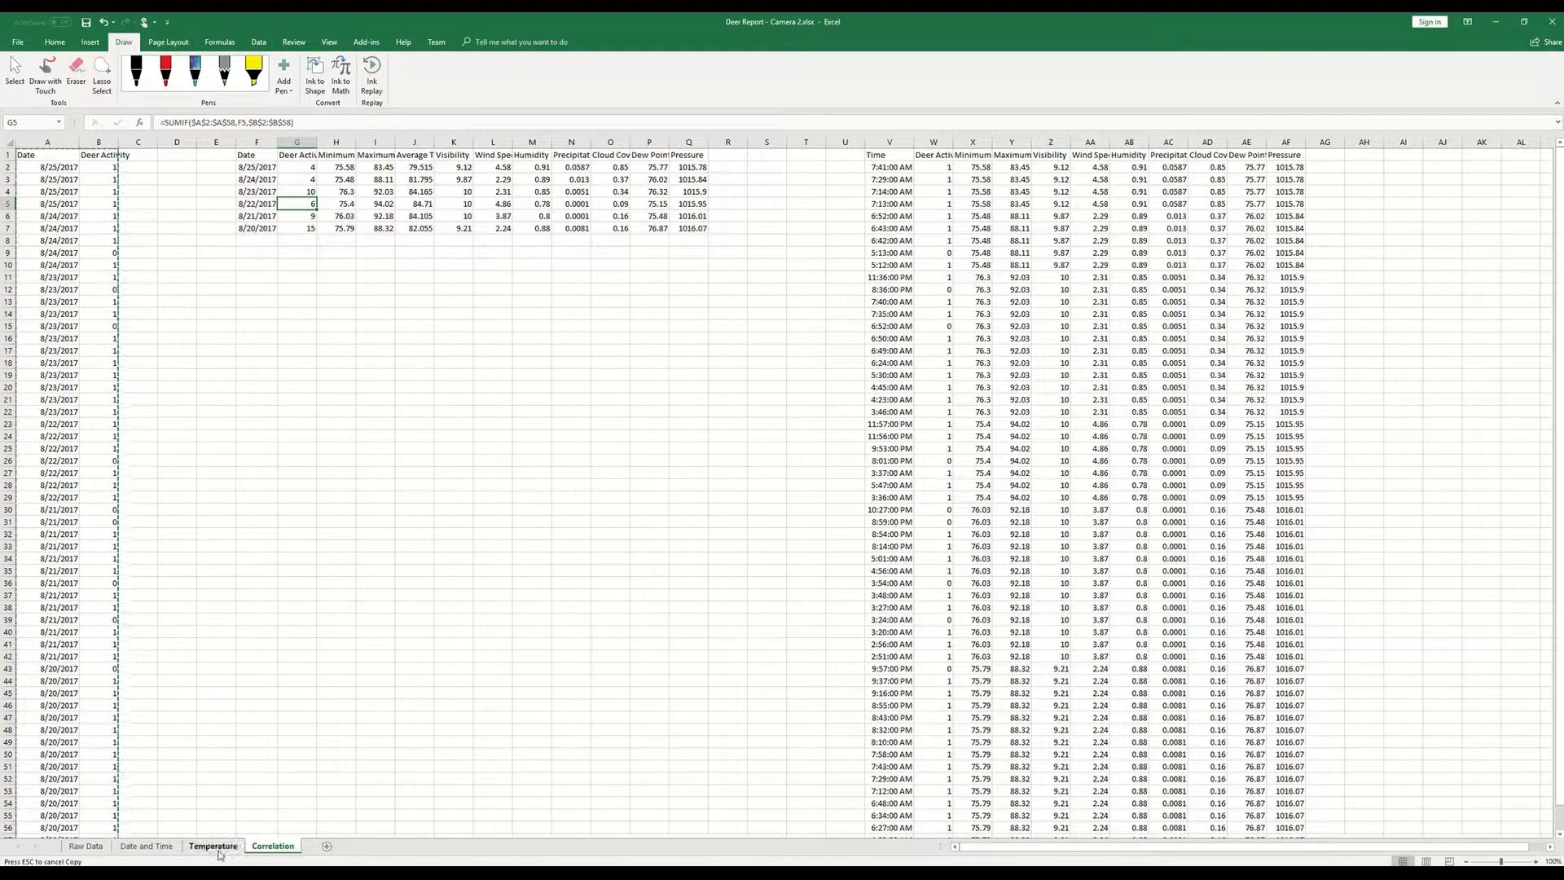
left_click(287, 170)
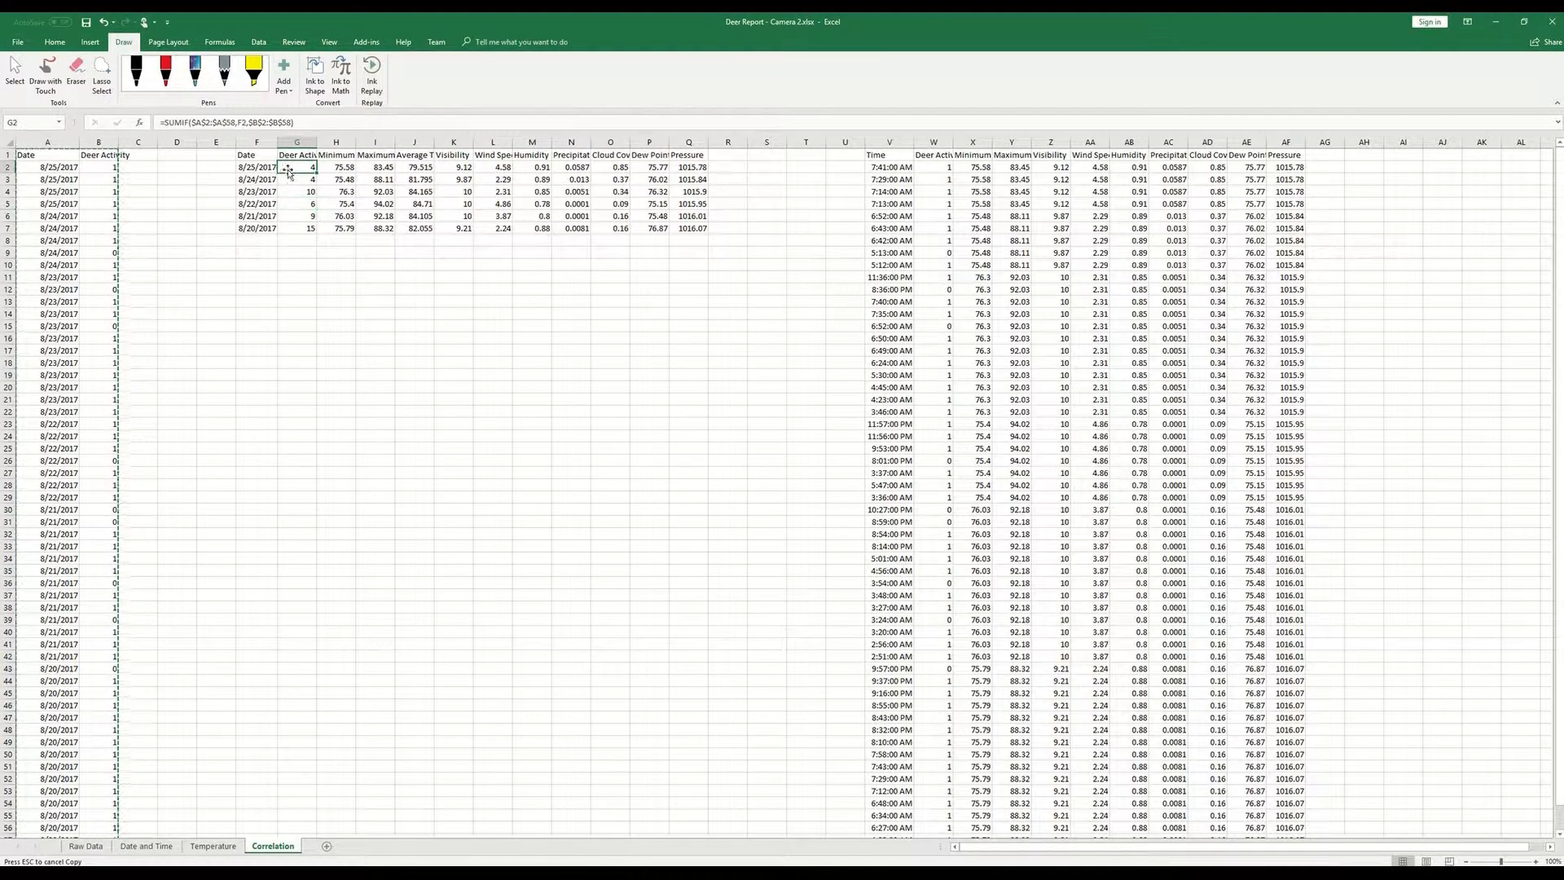